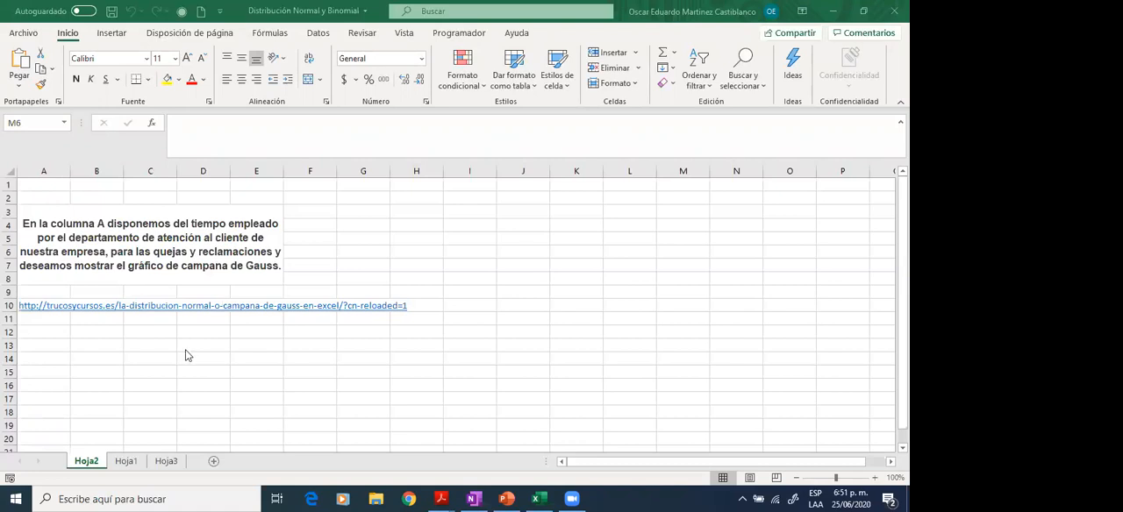
- Open sheet Hoja1 and go to the first value of the Valores (minutos) column in A2
click(123, 471)
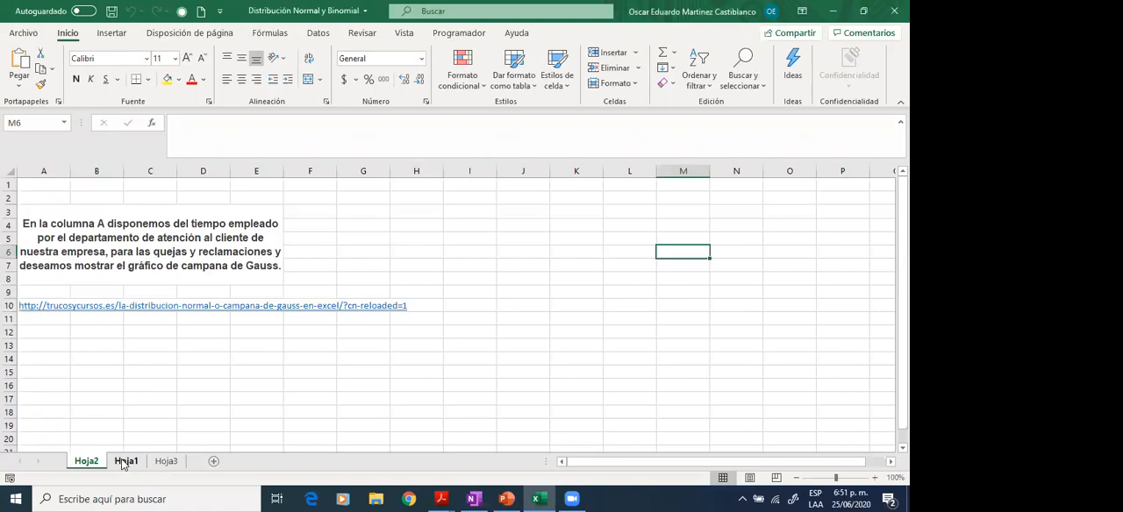
click(123, 465)
click(40, 255)
key(Up)
key(Up)
key(Up)
key(Down)
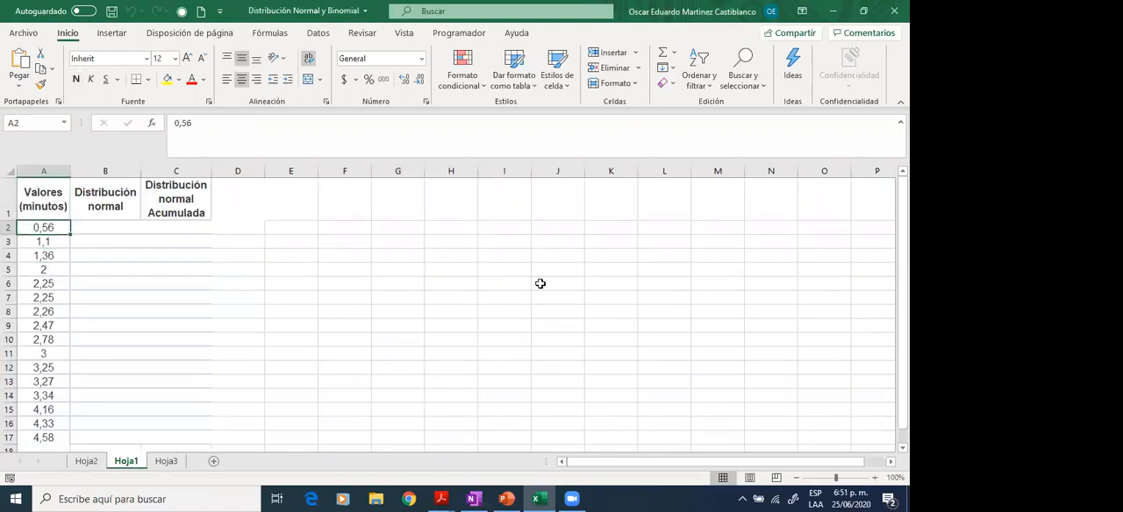
- Reread the problem statement on Hoja2 and examine the range of minute values in column A of Hoja1
click(86, 461)
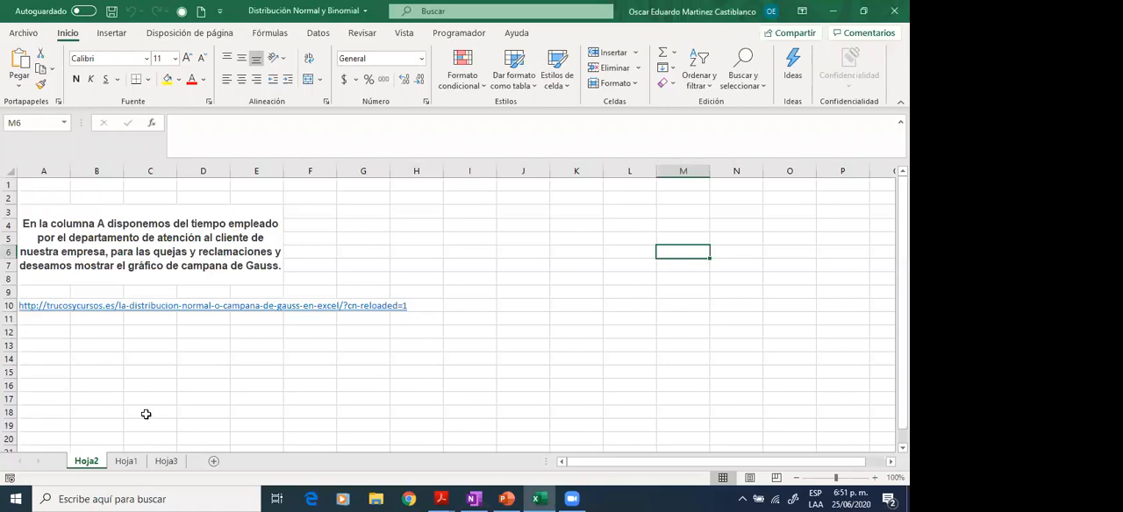
click(133, 462)
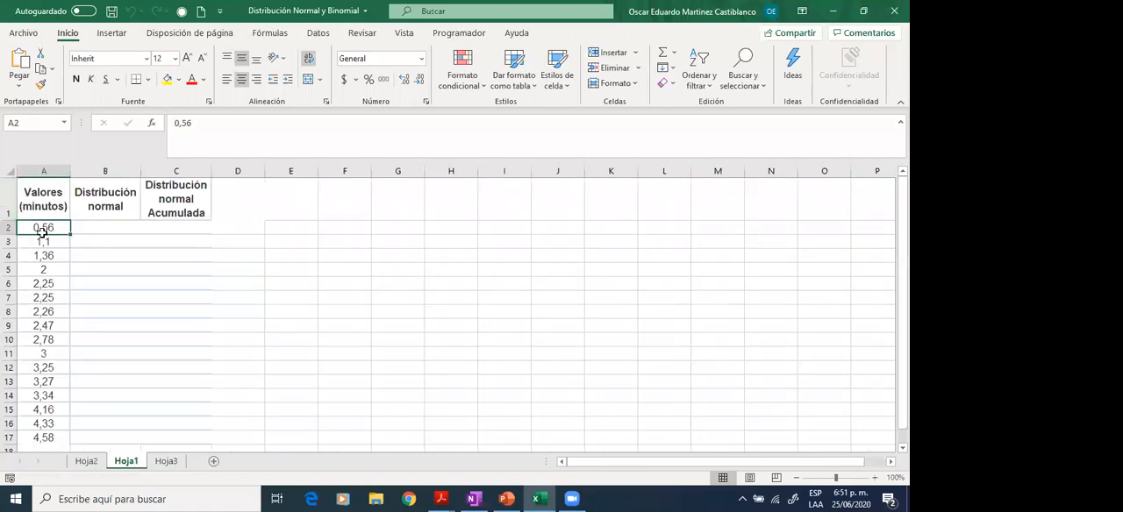
key(Down)
key(Down)
key(Down)
key(Down)
key(Down)
key(Down)
key(Down)
key(Down)
key(Down)
key(Down)
key(Down)
key(Down)
key(Down)
key(Down)
key(Down)
key(Down)
key(Down)
key(Down)
key(Up)
key(Up)
key(Up)
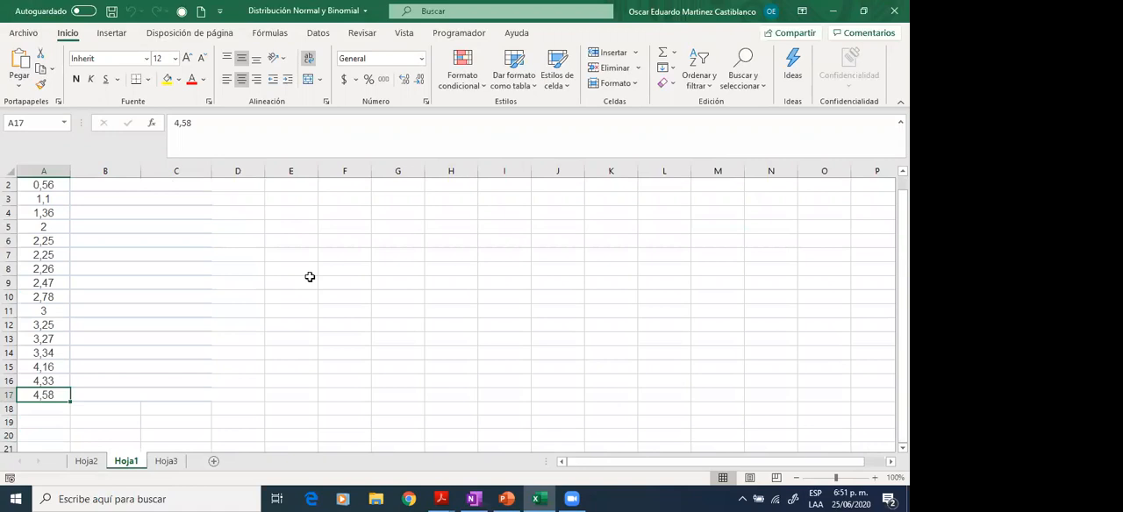
key(Up)
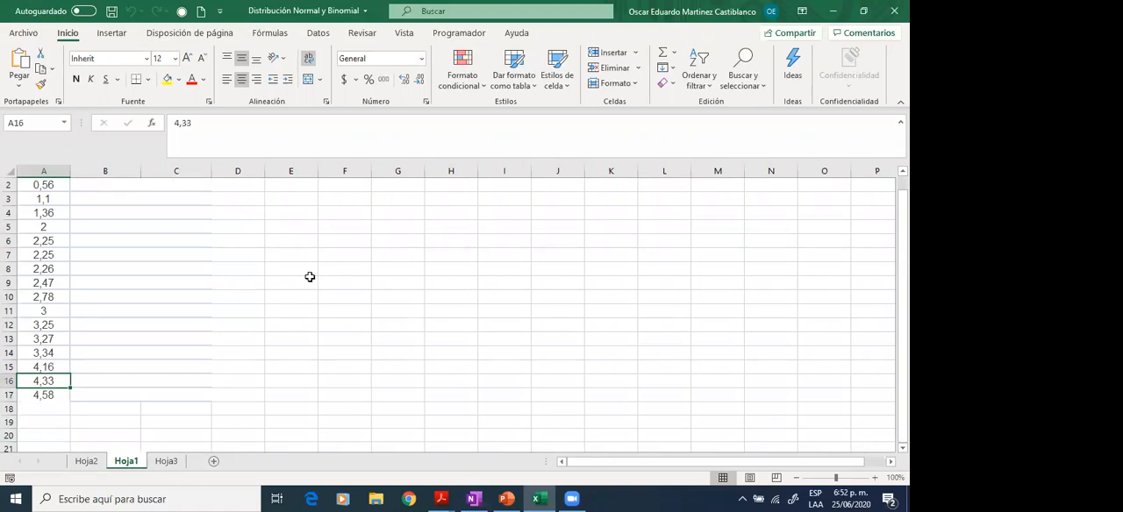
key(Up)
key(Up)
key(Up)
key(Up)
key(Up)
key(Up)
key(Up)
key(Up)
key(Up)
key(Up)
key(Up)
key(Up)
key(Up)
key(Up)
key(Down)
key(Down)
key(Down)
key(Down)
key(Down)
key(Down)
key(Down)
key(Down)
key(Down)
key(Down)
key(Down)
key(Down)
key(Down)
key(Down)
key(Down)
key(Up)
key(Up)
key(Up)
key(Up)
key(Up)
key(Up)
key(Up)
key(Up)
key(Up)
key(Up)
key(Up)
key(Up)
key(Up)
key(Up)
key(Up)
key(Up)
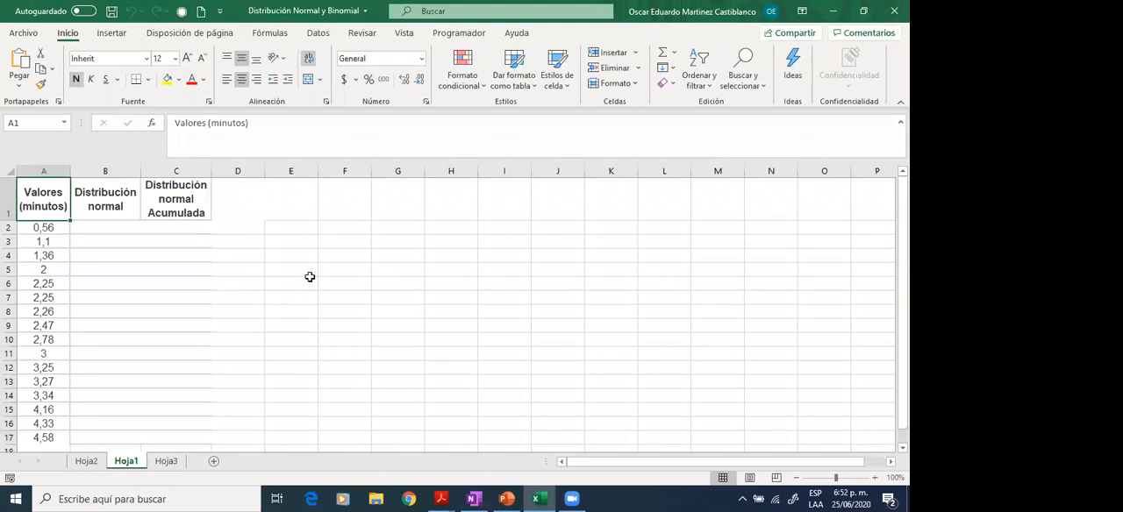
click(37, 231)
click(55, 438)
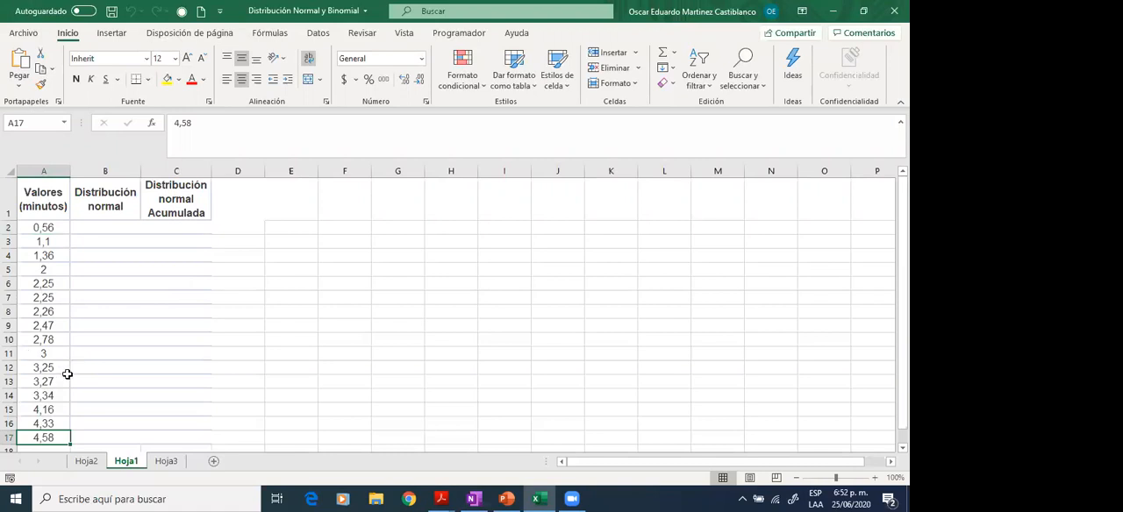
- Enter the header INTERVALOS in cell F1 of Hoja1
click(313, 217)
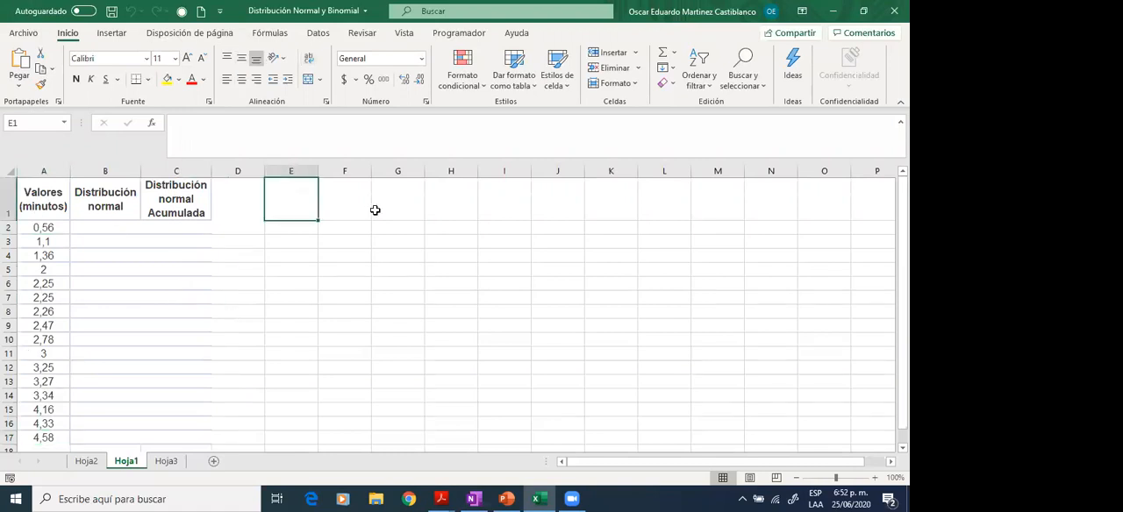
key(Right)
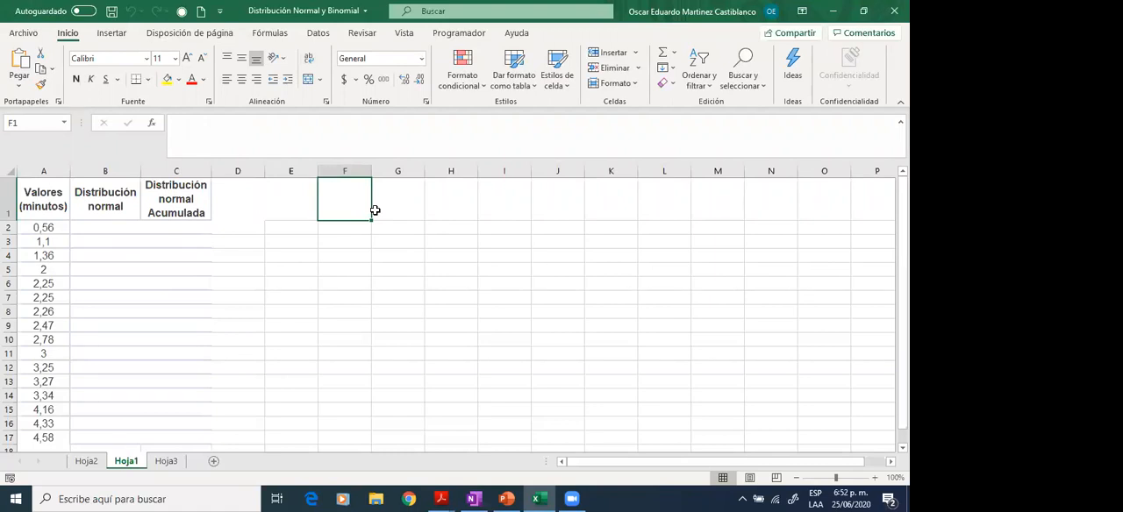
text(sen)
key(BackSpace)
key(BackSpace)
key(BackSpace)
text(IN)
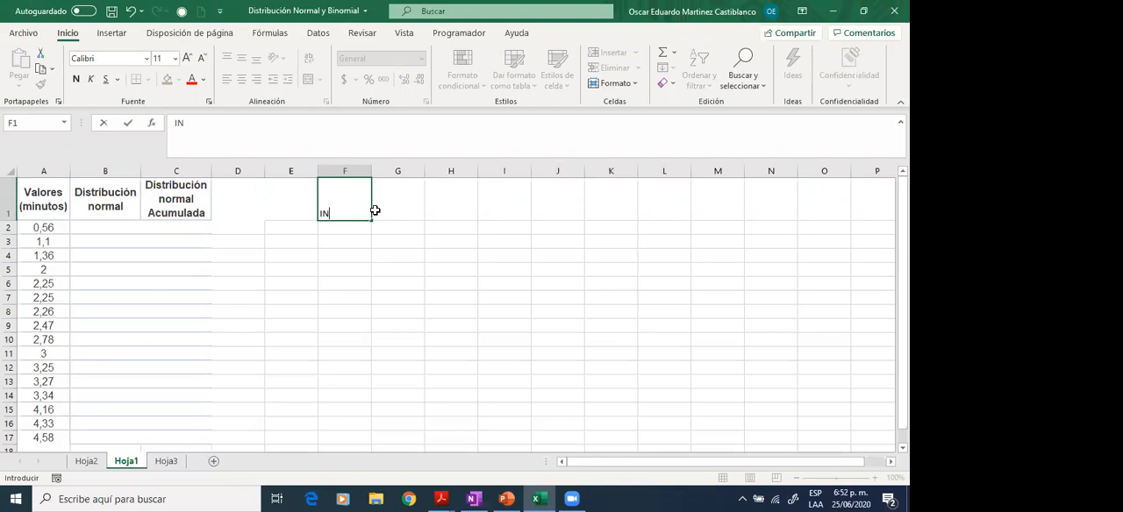
text(TERVALOS)
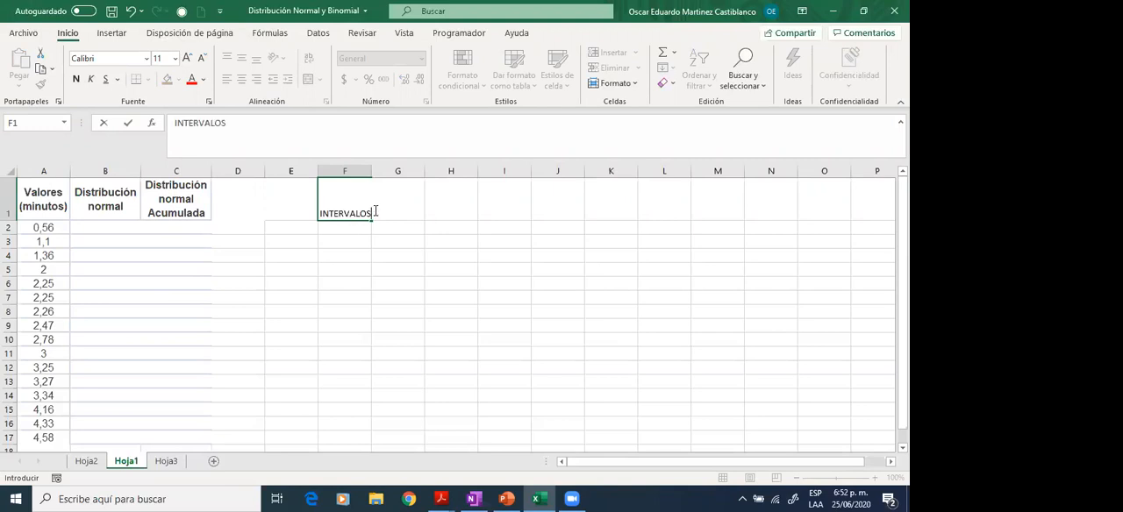
key(Return)
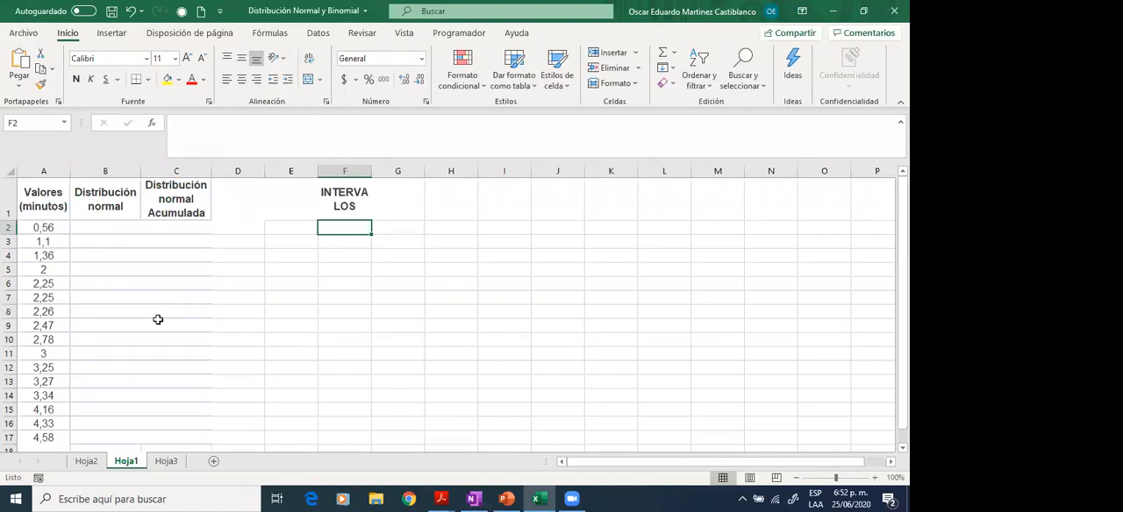
- Fill cells F2 to F6 under the INTERVALOS header with the interval limits 1, 2, 3, 4 and 5
text(1)
key(Return)
text(2)
key(Return)
text(3)
key(Return)
text(4)
key(Return)
text(5)
- Review the interval limits in column F one by one against the minute values
key(Up)
key(Up)
key(Up)
key(Up)
key(Up)
key(Down)
key(shift+Down)
key(shift+Down)
key(shift+Down)
key(shift+Down)
key(Up)
key(Down)
key(Down)
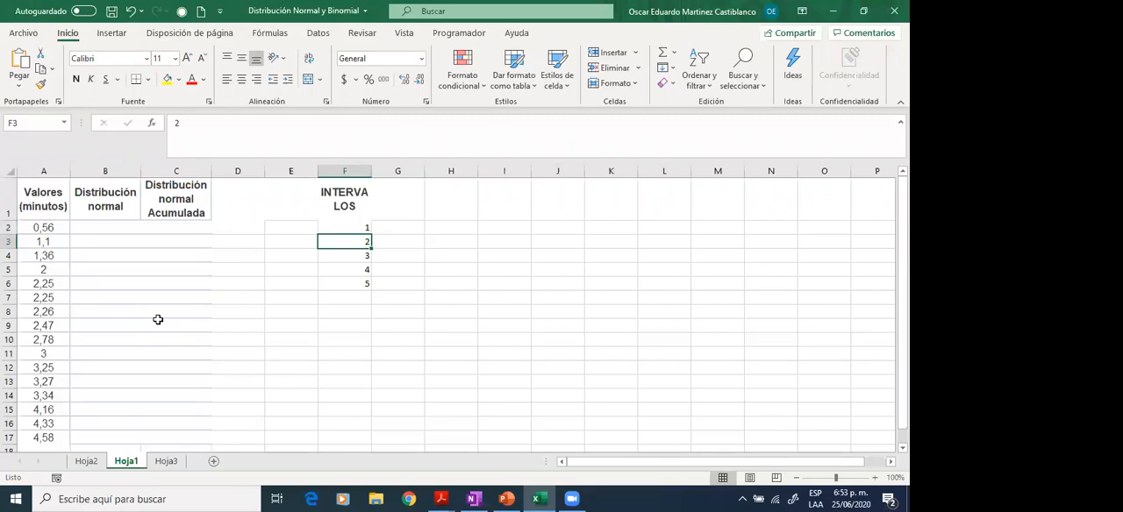
key(Down)
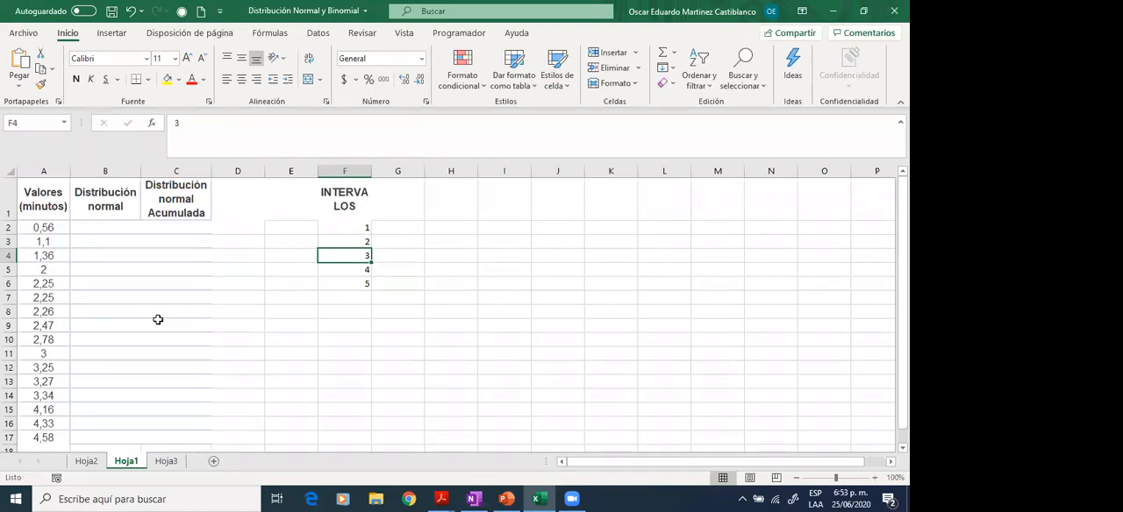
key(Up)
key(Up)
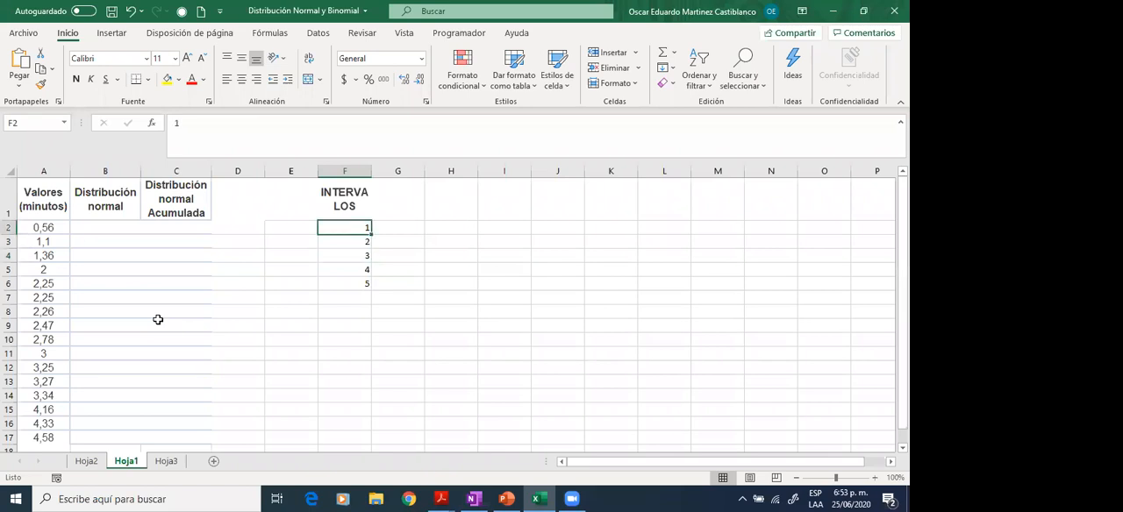
- Enter the header F in G1 and the manual frequencies 1 and 3 in G2 and G3
key(Right)
key(Up)
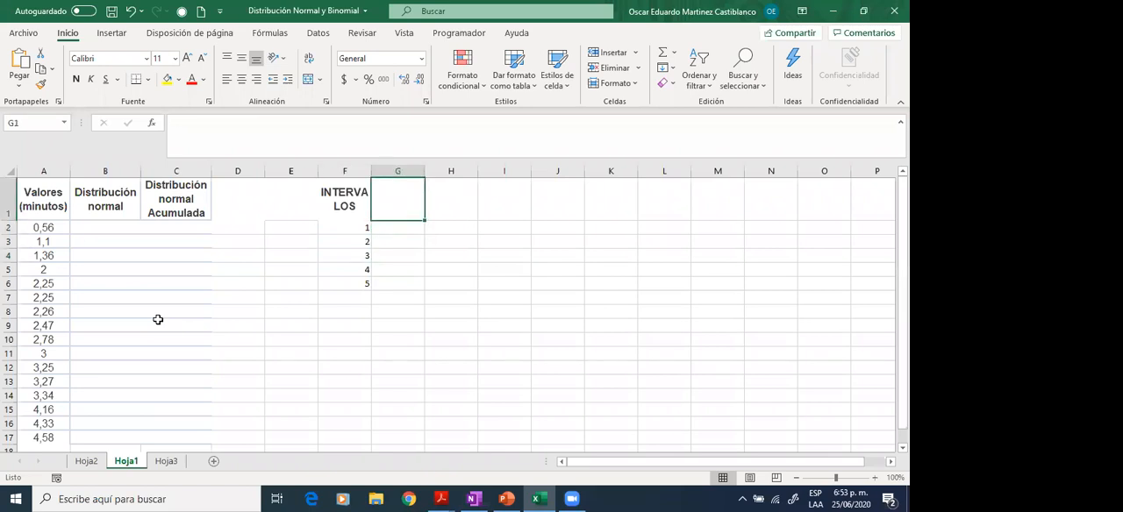
text(F)
key(Return)
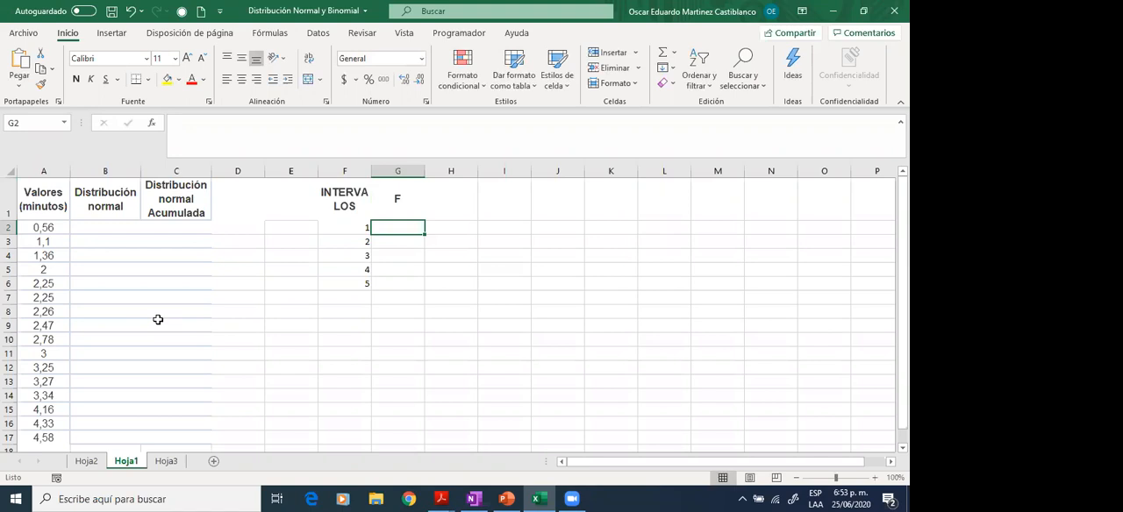
text(1)
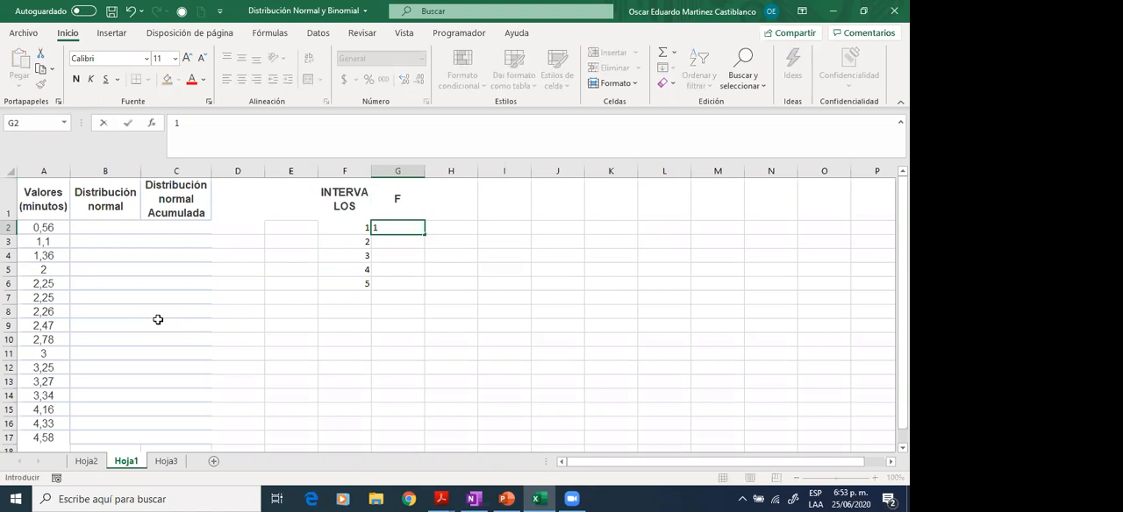
key(Return)
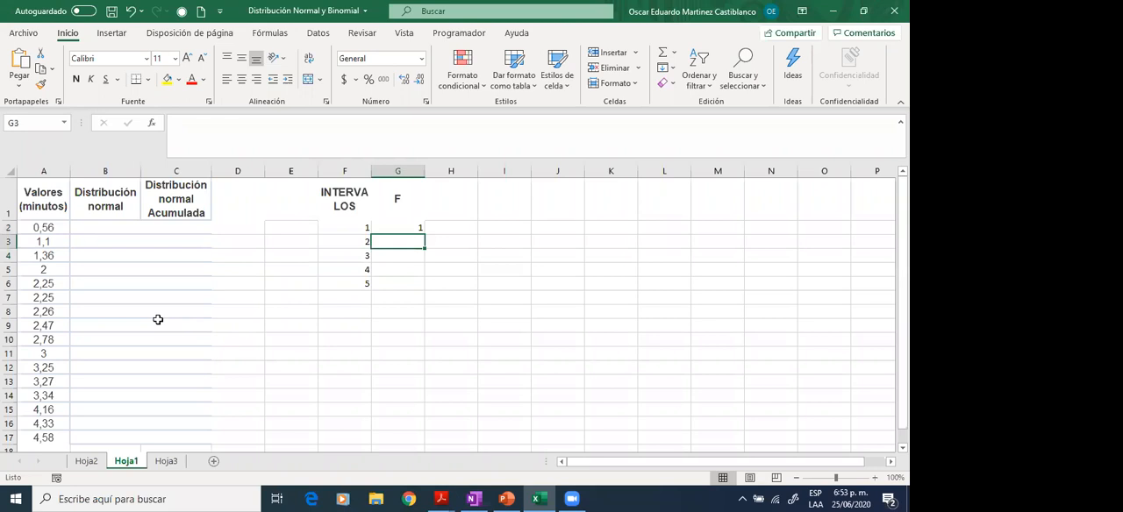
text(3)
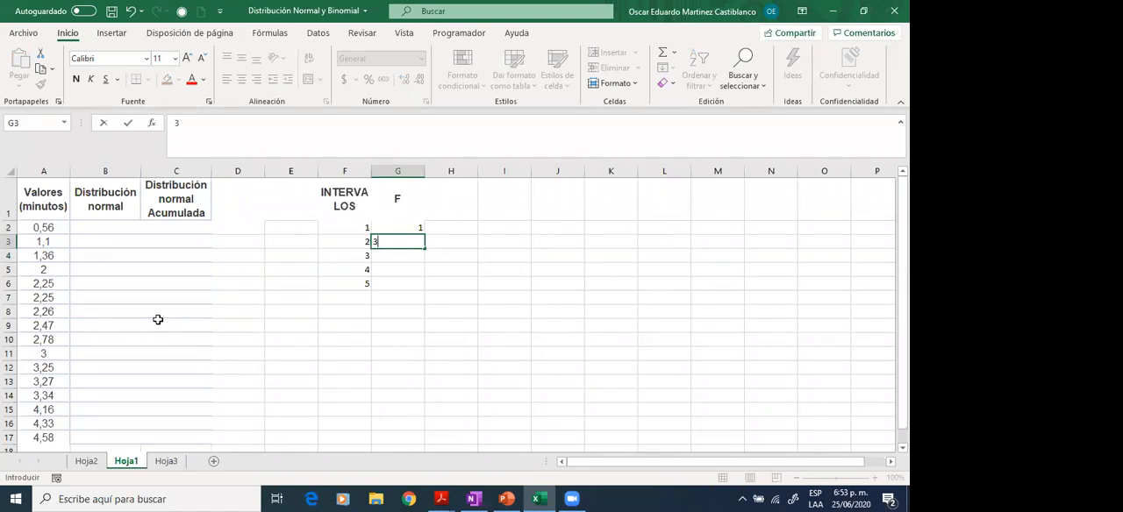
key(Return)
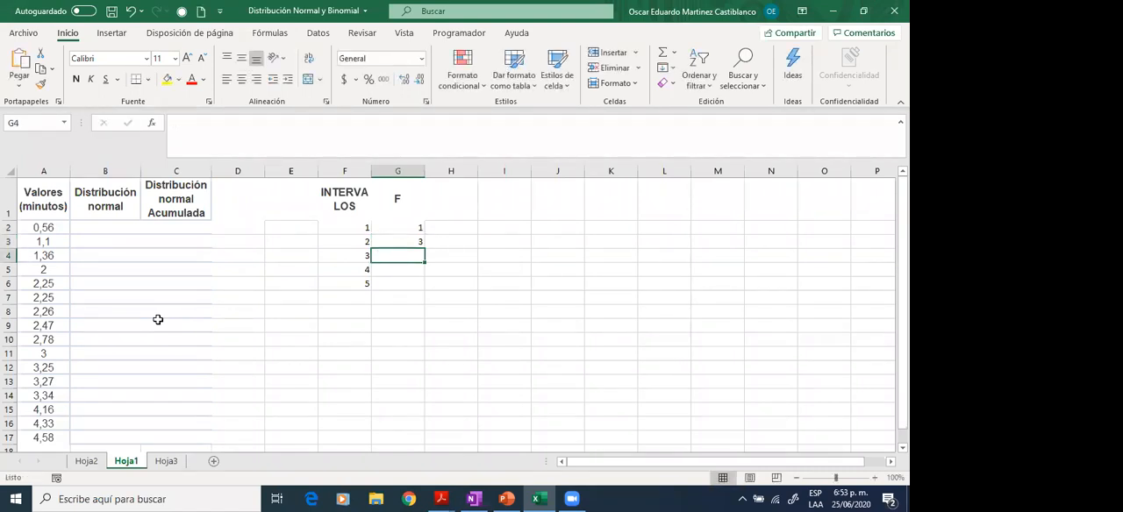
- Clear the frequency header and its two values from cells G1:G3
key(Up)
key(Up)
key(Up)
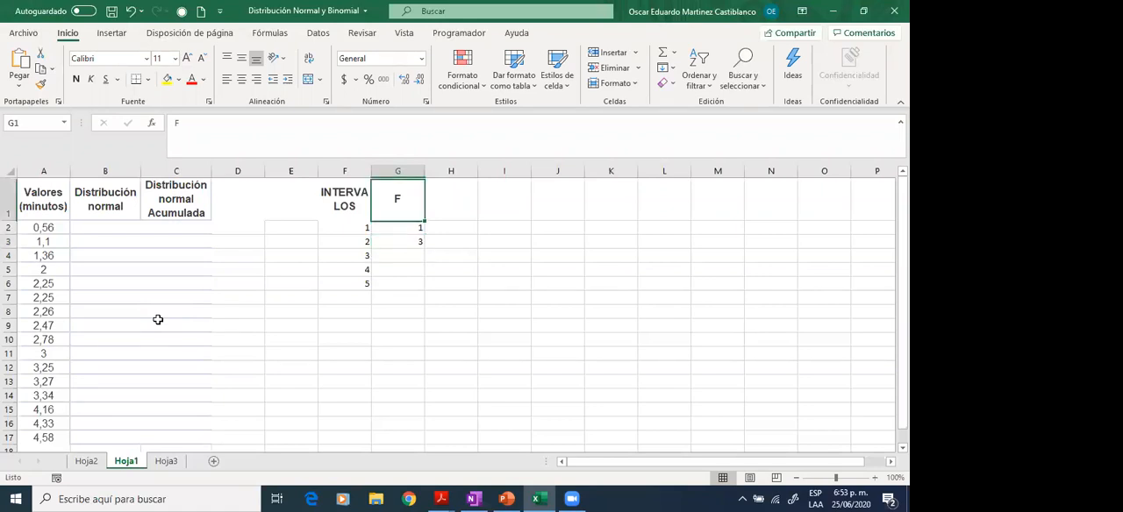
key(shift+Down)
key(shift+Down)
key(Delete)
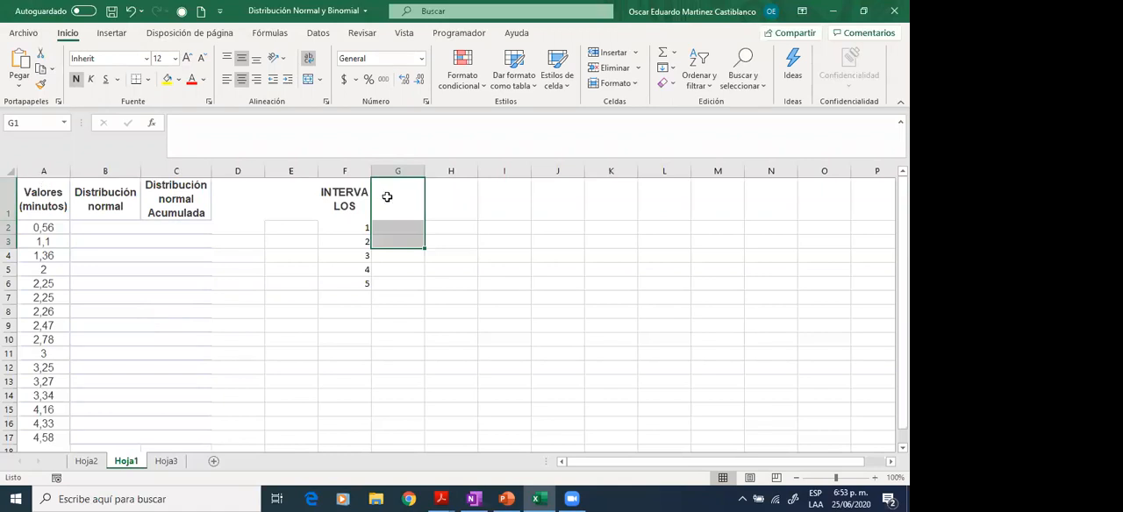
click(481, 255)
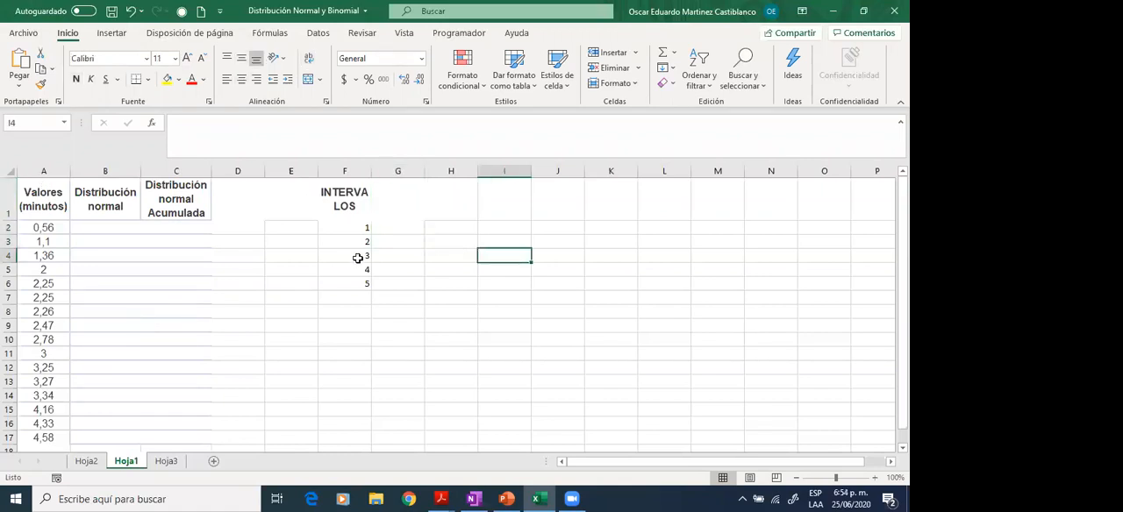
- Check the Herramientas para análisis entry among the Excel add-ins in the program options, and close the add-ins list without changes
click(319, 35)
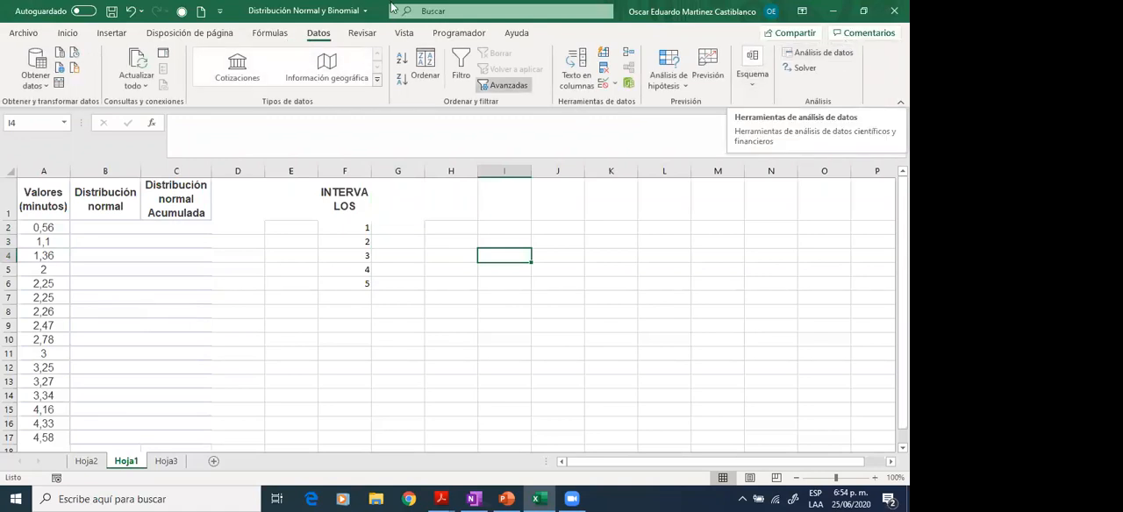
click(28, 37)
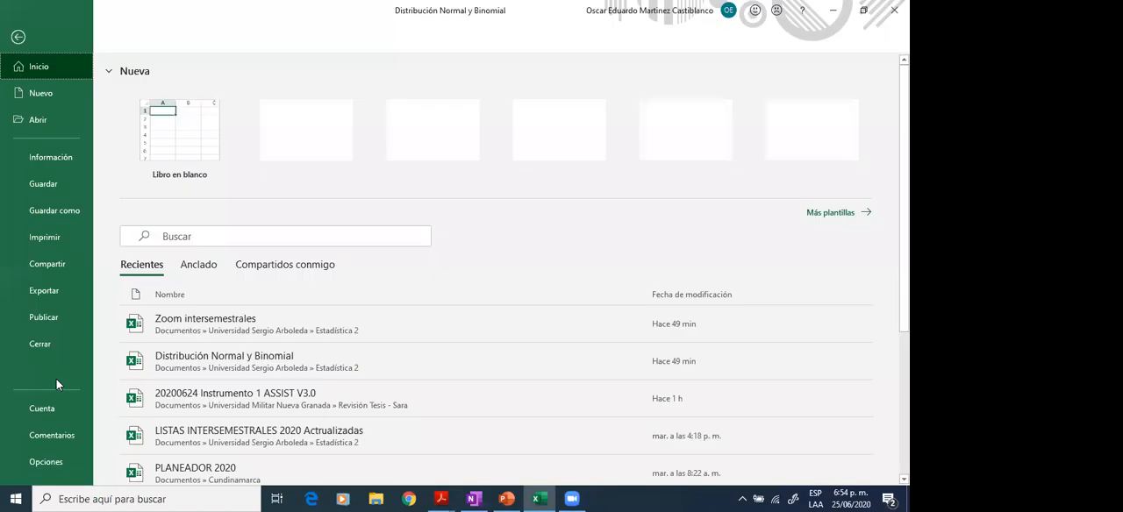
click(57, 463)
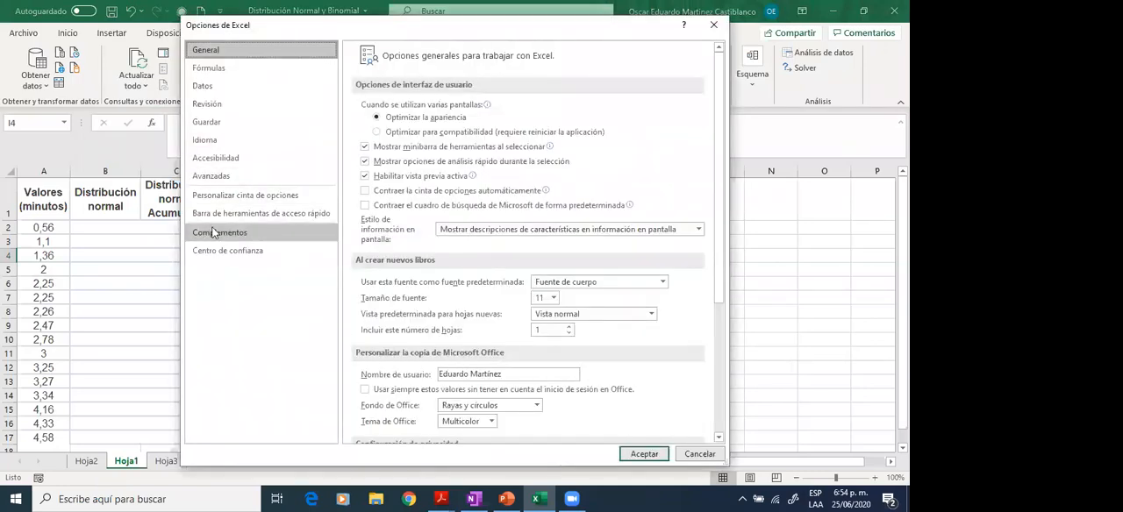
click(265, 233)
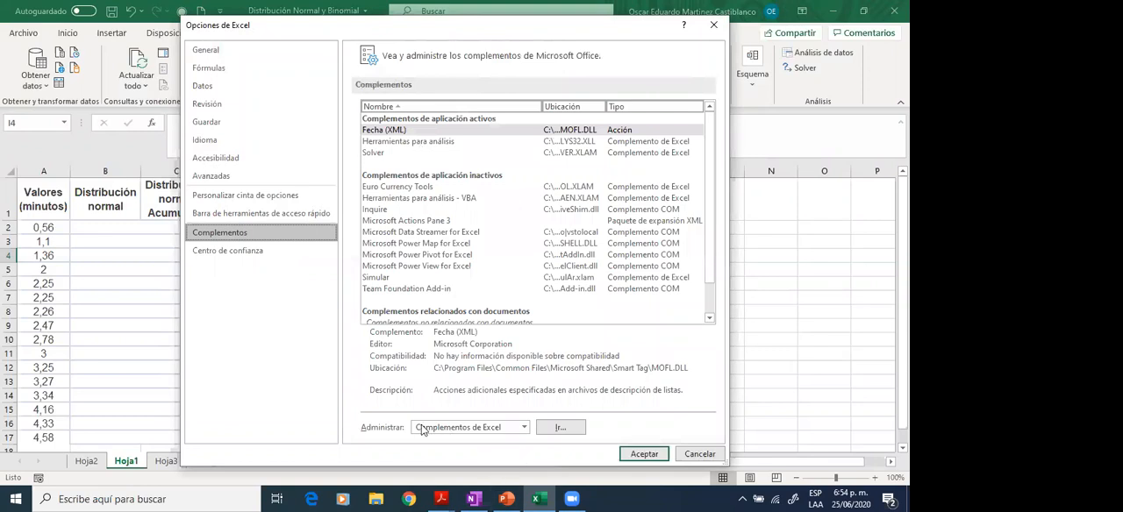
click(571, 428)
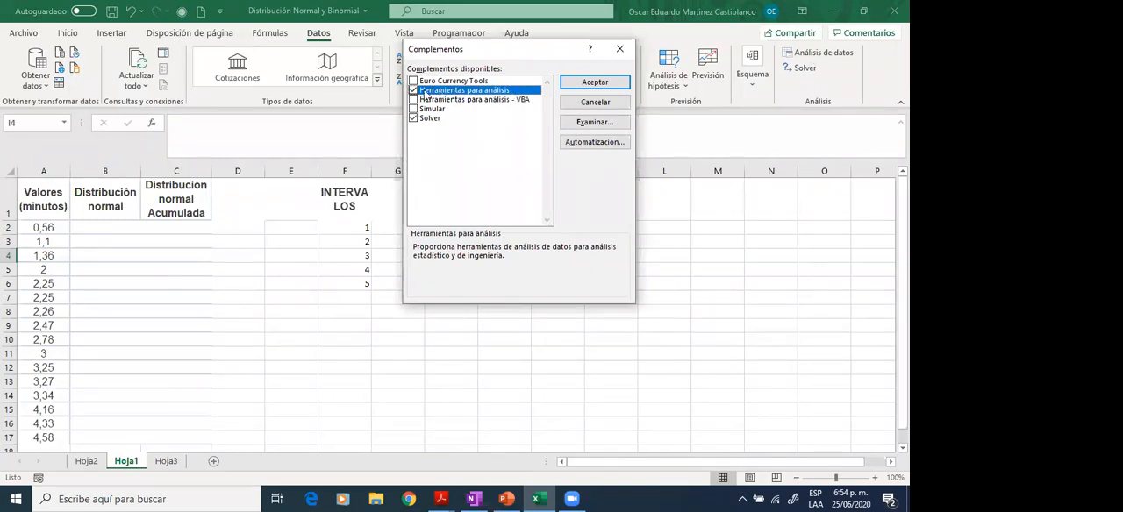
click(619, 49)
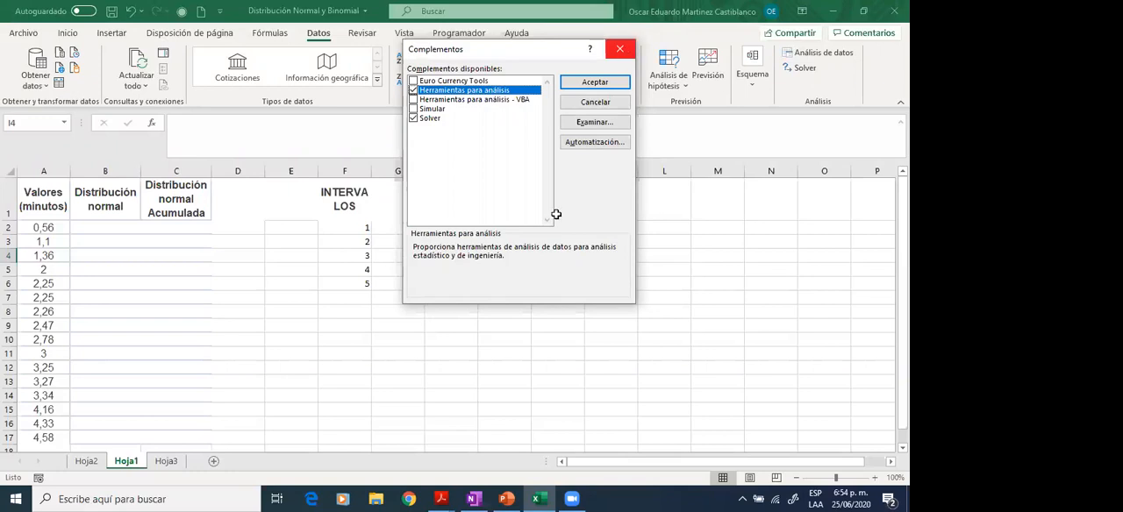
- Select cell H1 and start the Histograma tool from the data analysis functions
click(368, 196)
click(351, 228)
click(397, 200)
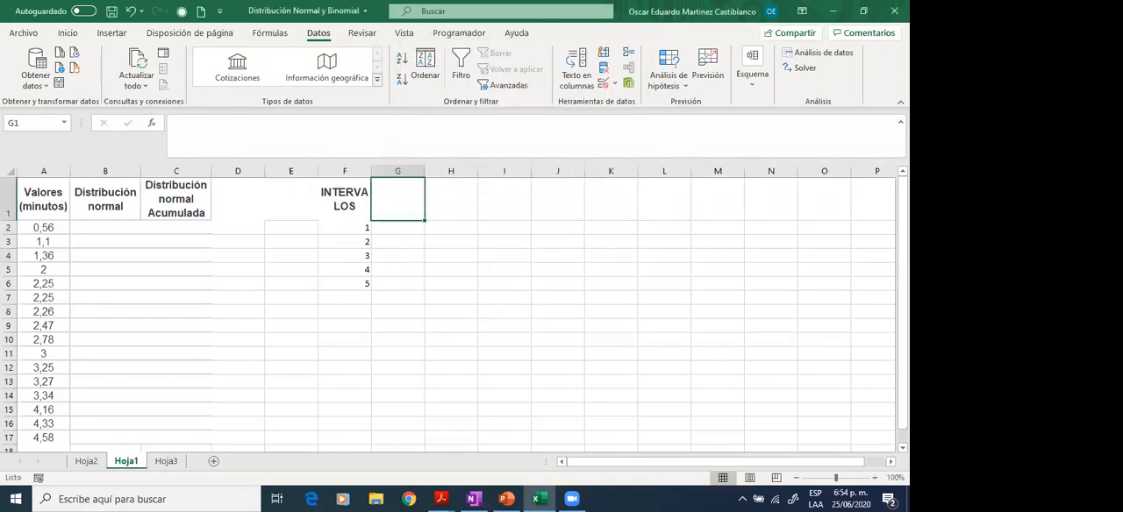
click(451, 200)
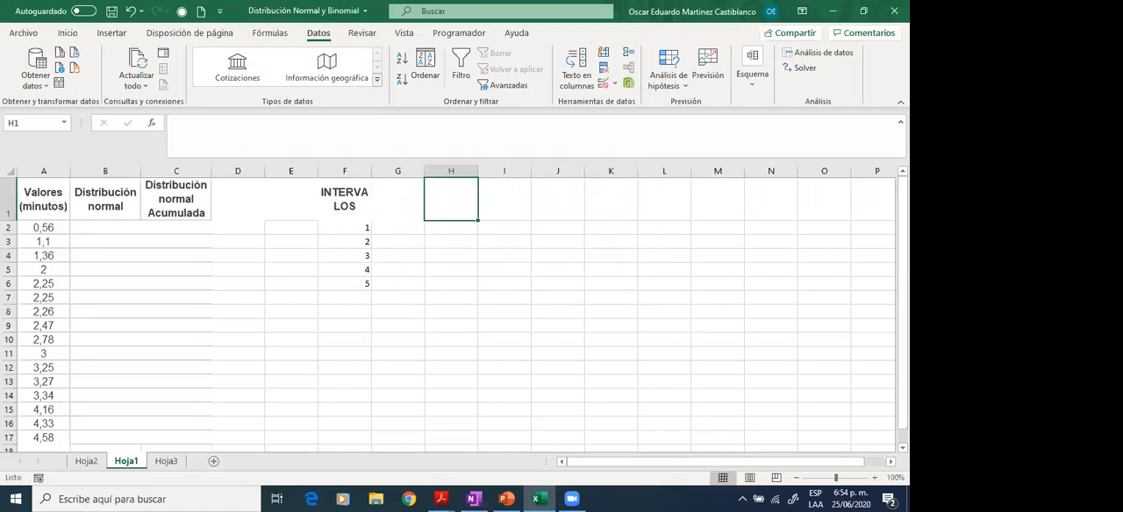
click(823, 52)
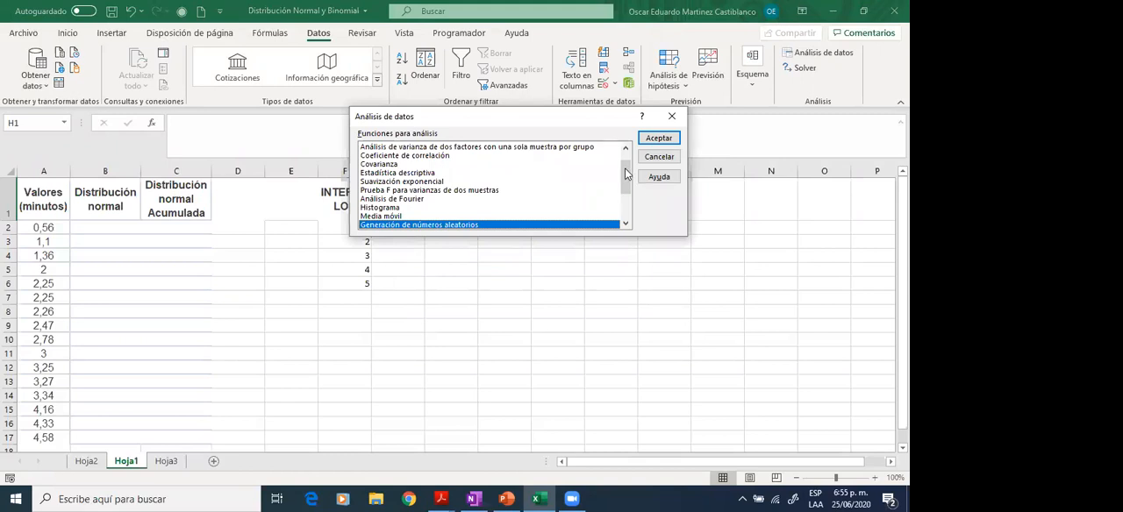
scroll(626, 176, up, 1)
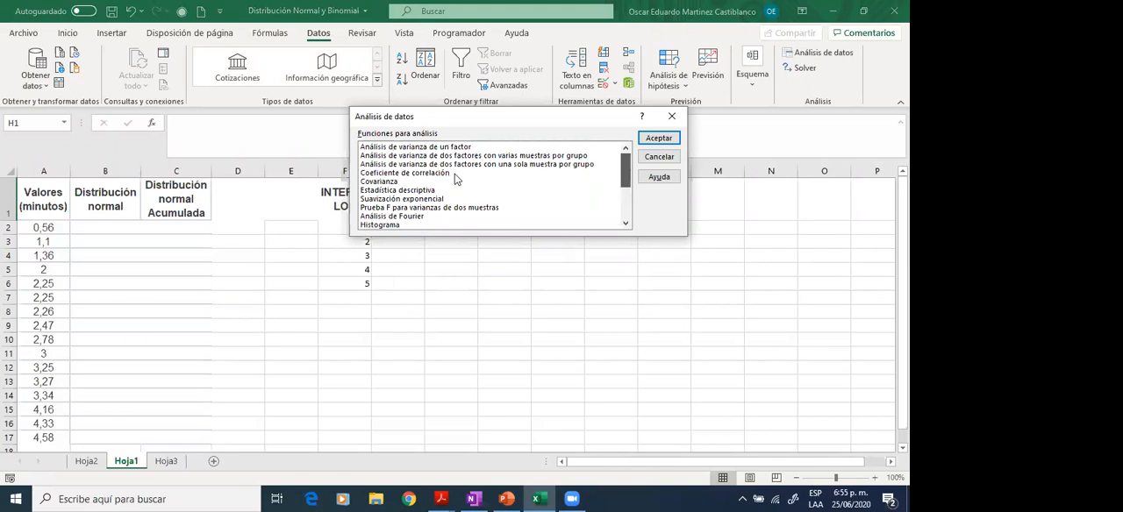
scroll(456, 180, down, 1)
scroll(448, 156, down, 1)
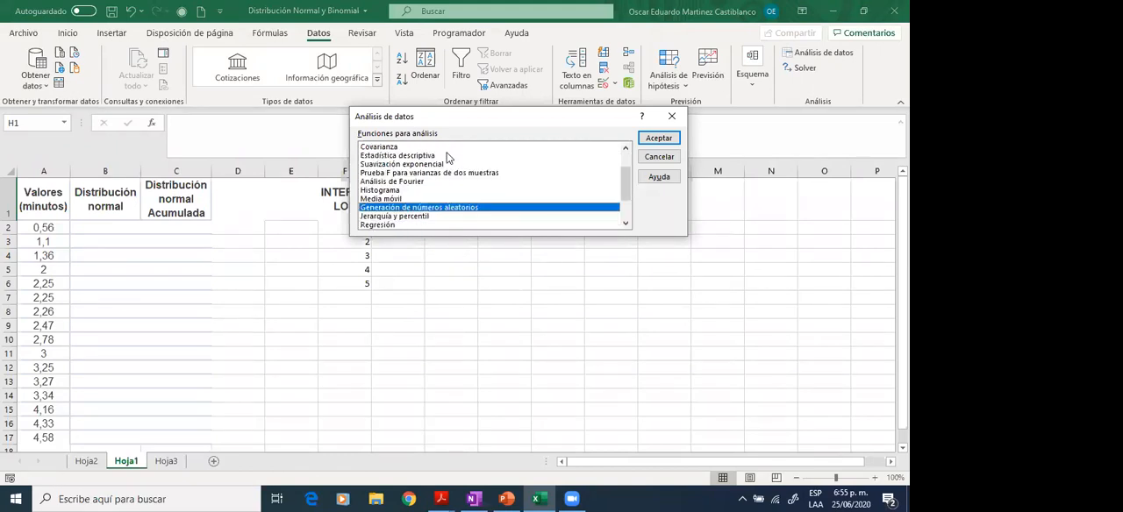
click(391, 193)
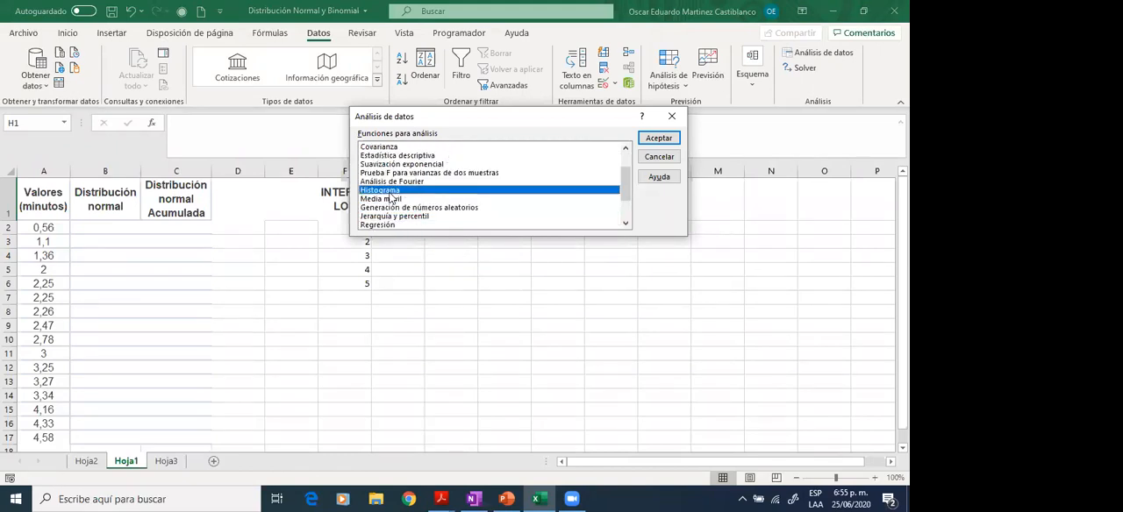
click(662, 138)
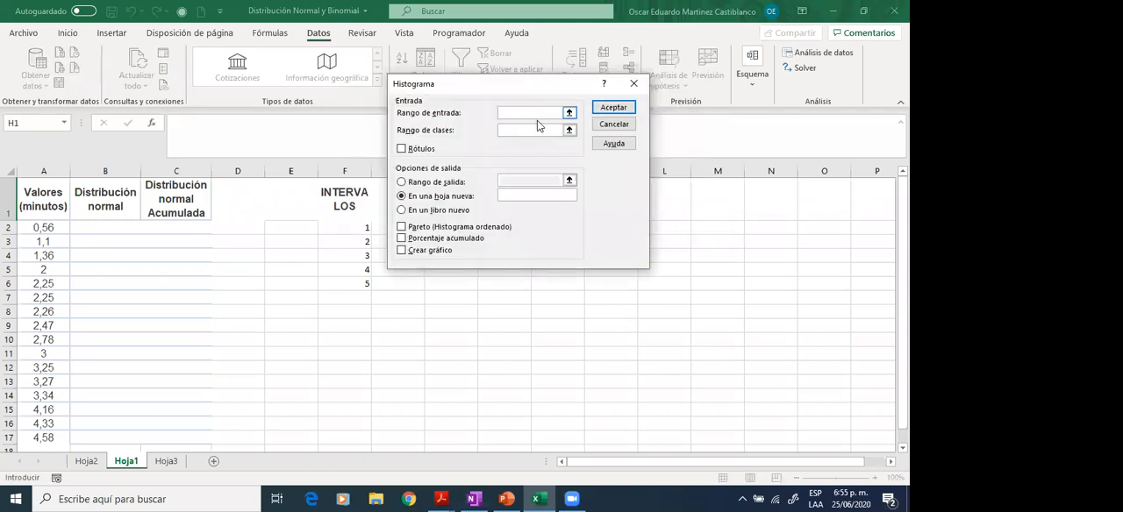
- Set the histogram's input range to $A$1:$A$17 and class range to $F$1:$F$6, with Rótulos enabled
drag(42, 200, 46, 438)
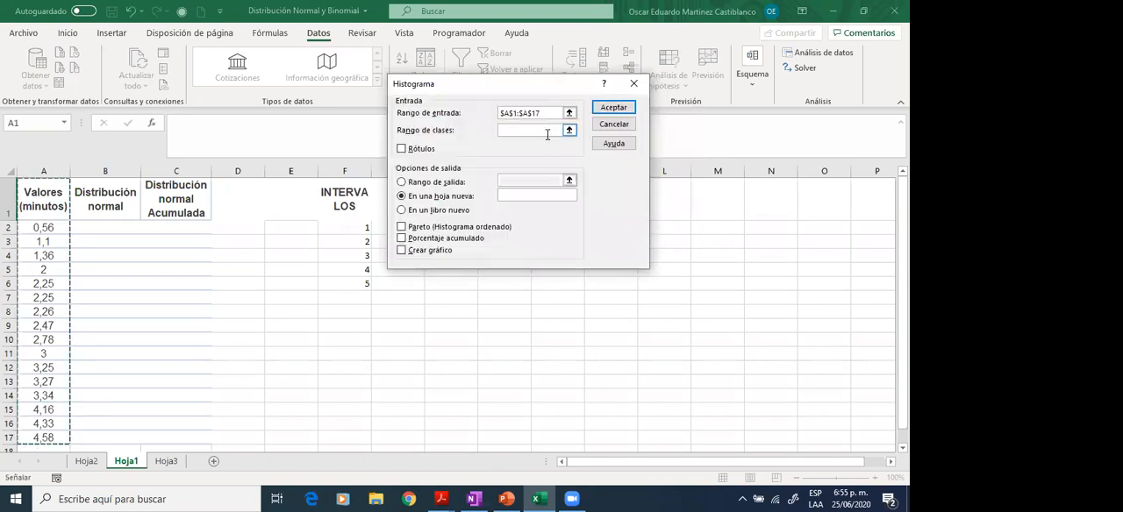
drag(331, 207, 344, 285)
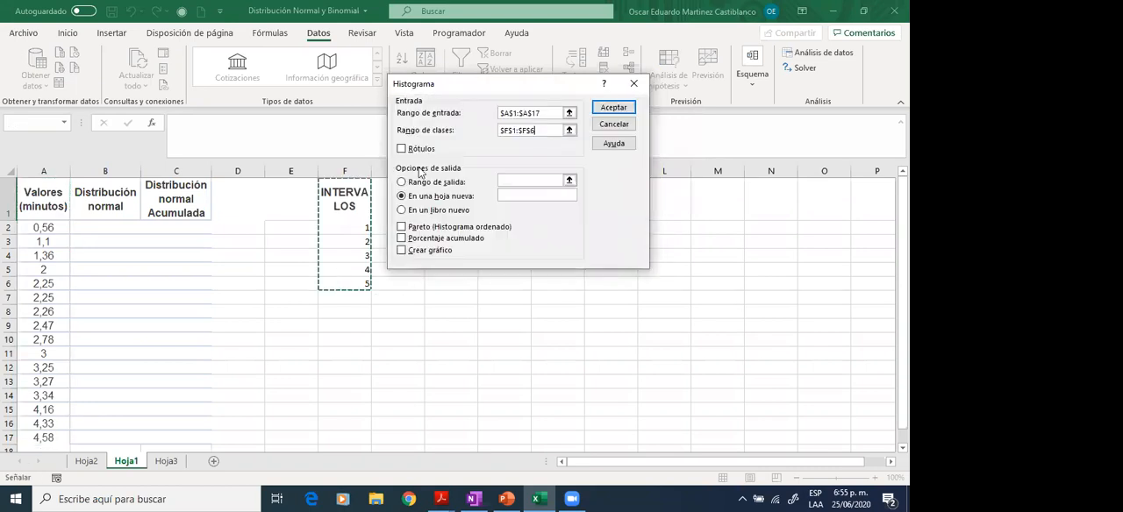
click(402, 149)
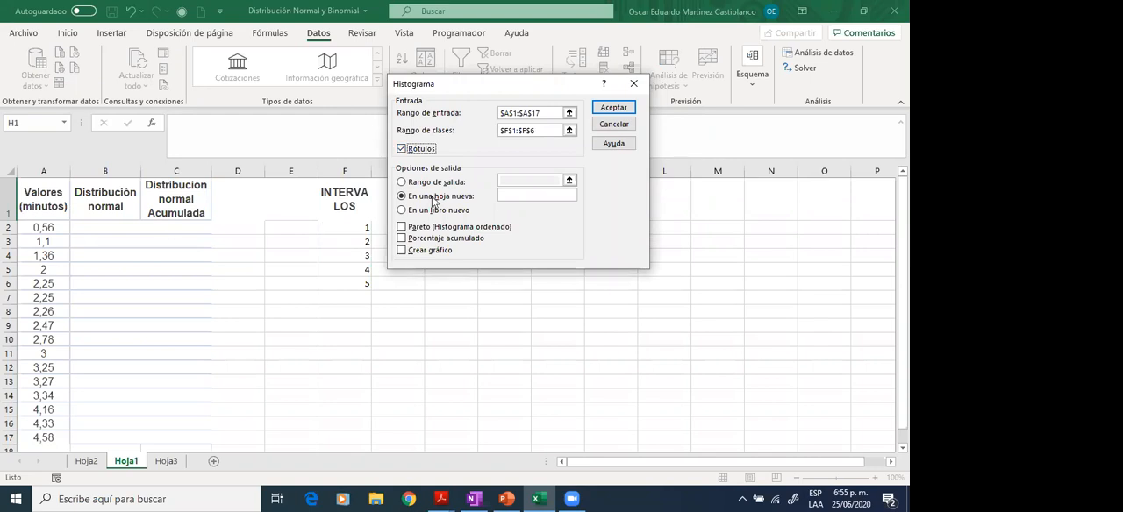
- Set the histogram's output range to $H$1, enable Crear gráfico and generate the frequency table with its chart
click(457, 182)
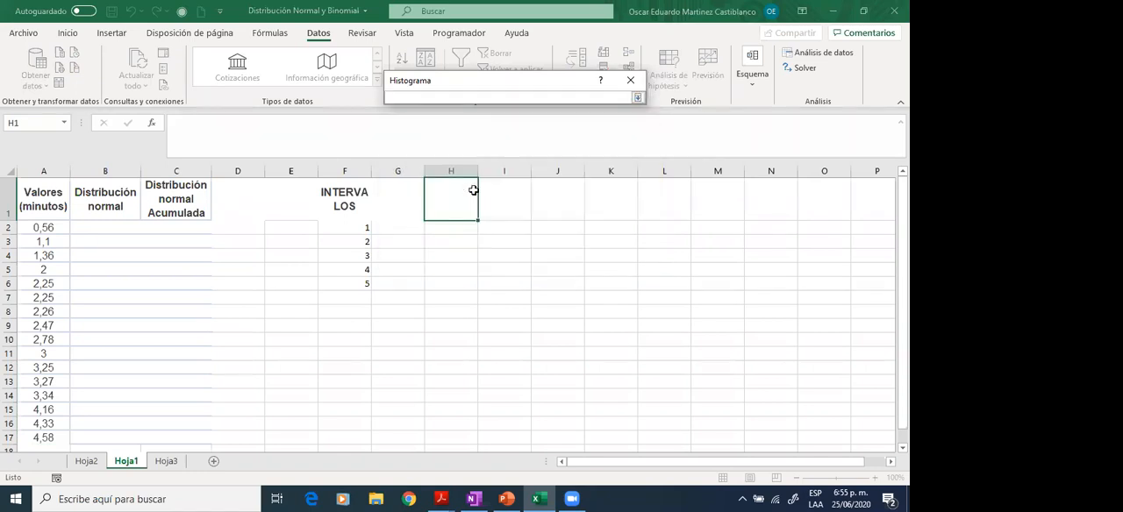
click(473, 190)
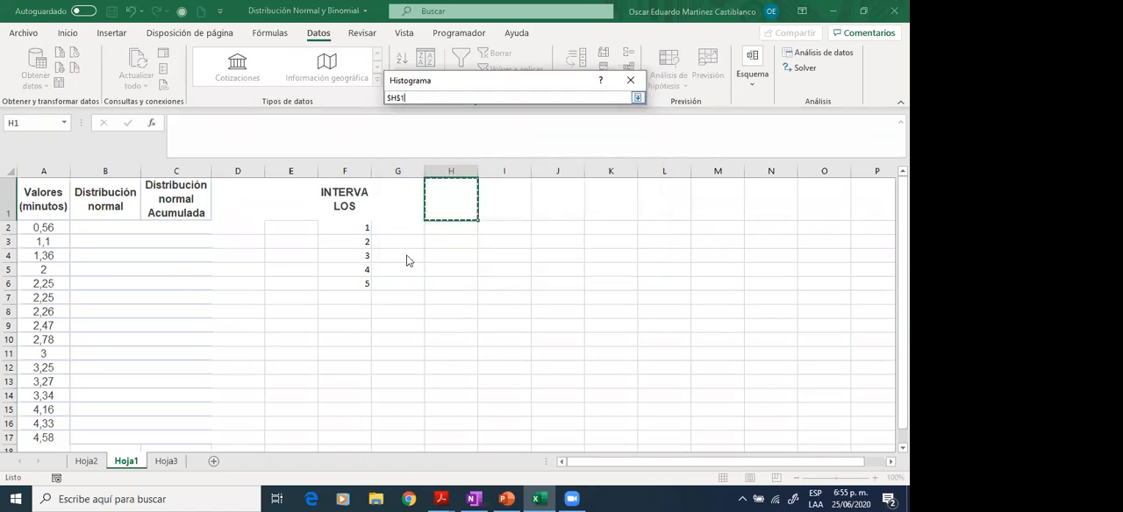
key(Return)
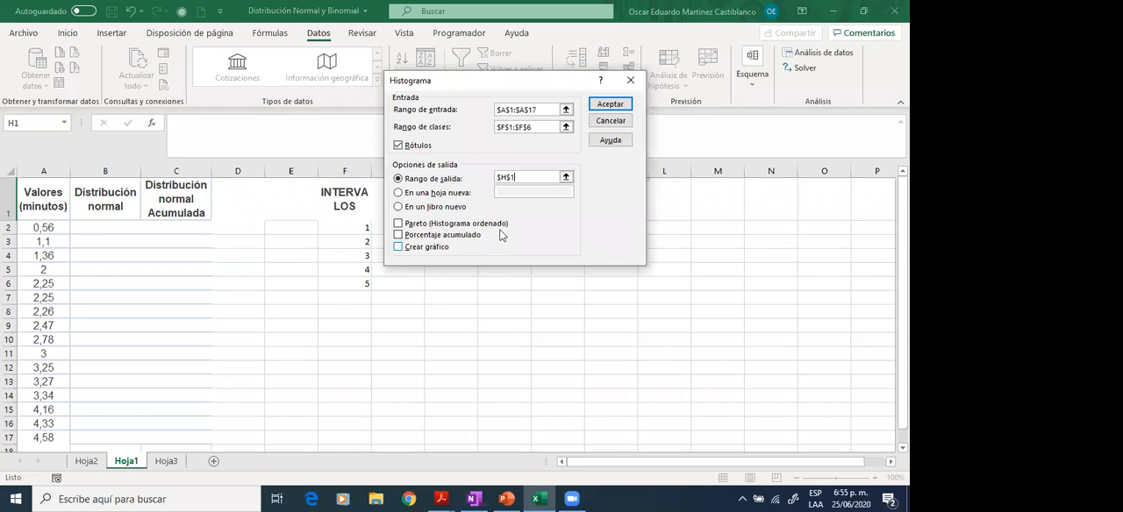
click(406, 249)
click(613, 105)
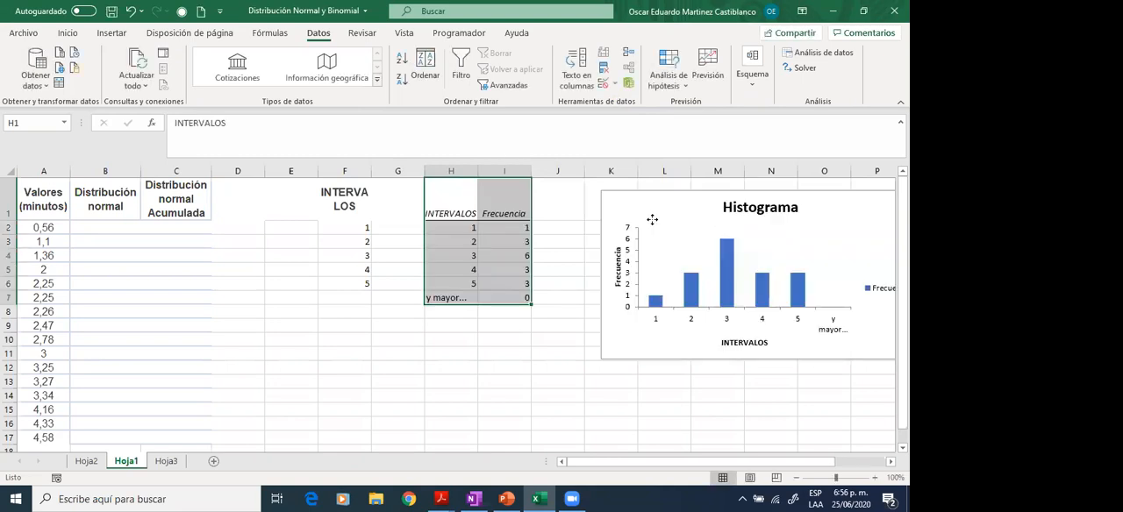
- Delete the Histograma chart from Hoja1, keeping the frequency table
click(630, 207)
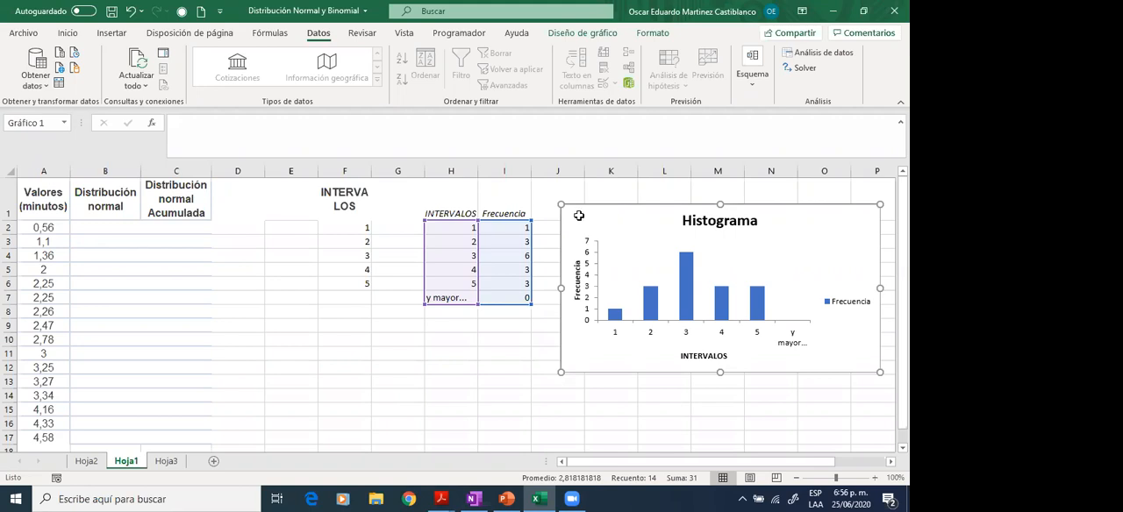
key(Delete)
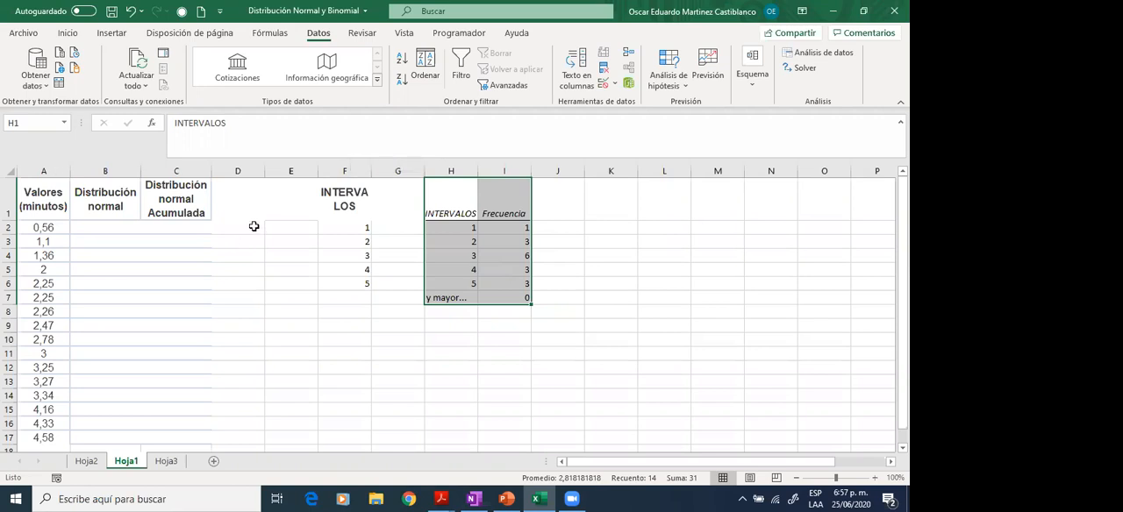
- Enter the labels MEDIA in D2 and DESV.EST in D3
click(253, 226)
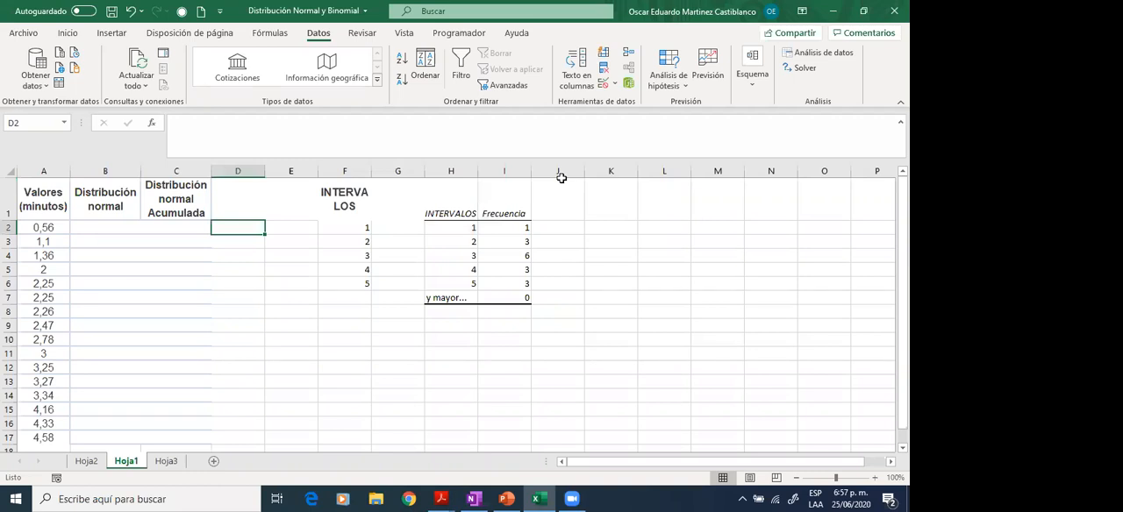
text(MEDIA)
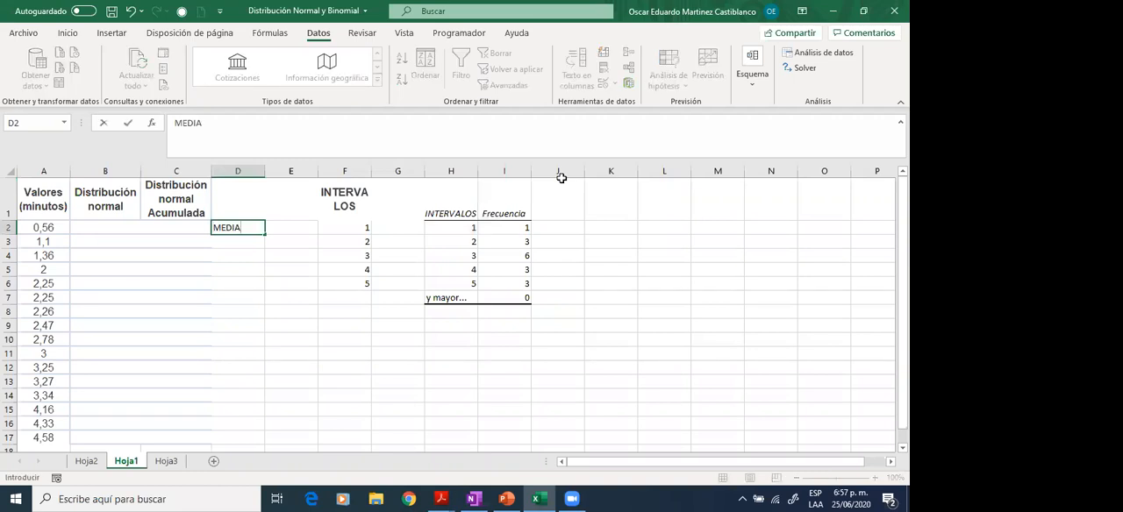
key(Return)
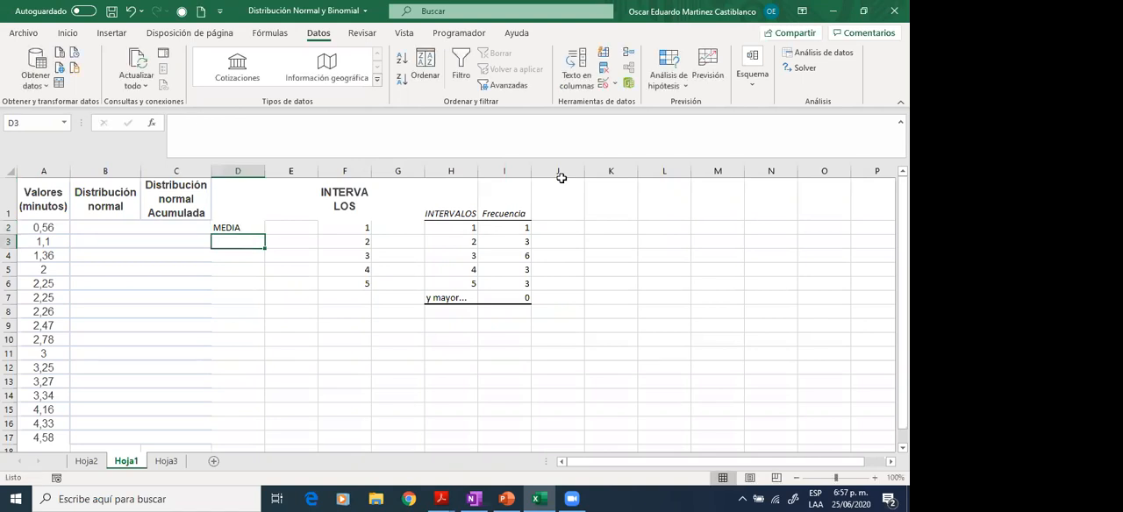
text(DES)
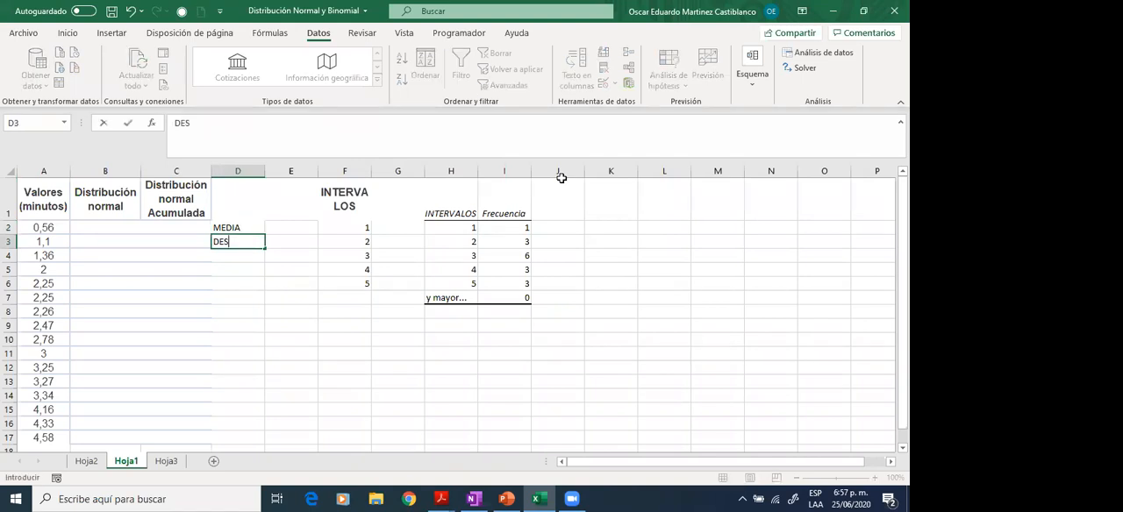
text(V.EST)
- Calculate the mean of the minute values in E2 with =PROMEDIO(A2:A17)
key(Tab)
key(Up)
text(=)
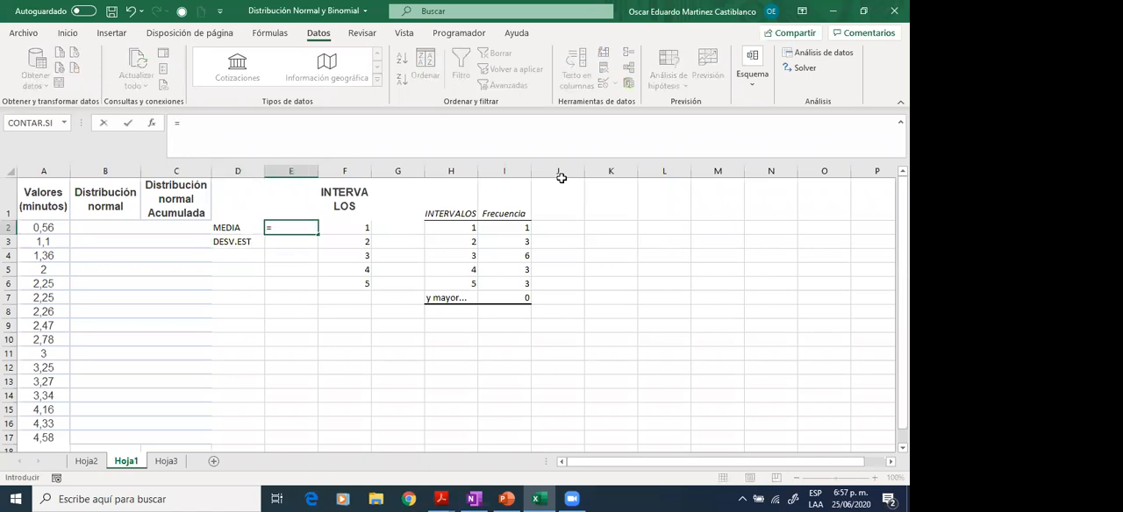
text(PROMEDIO()
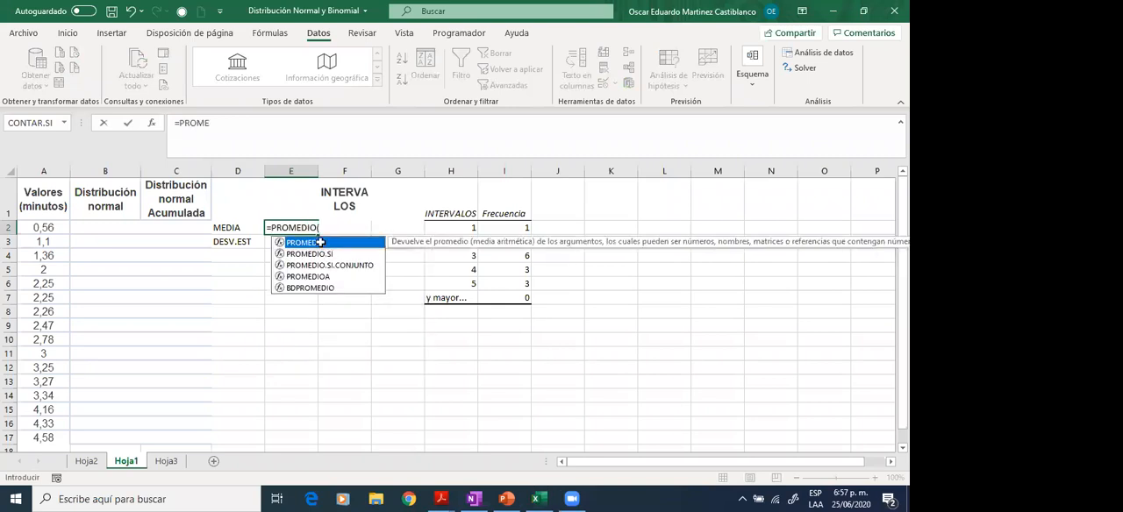
double_click(319, 244)
drag(44, 228, 44, 435)
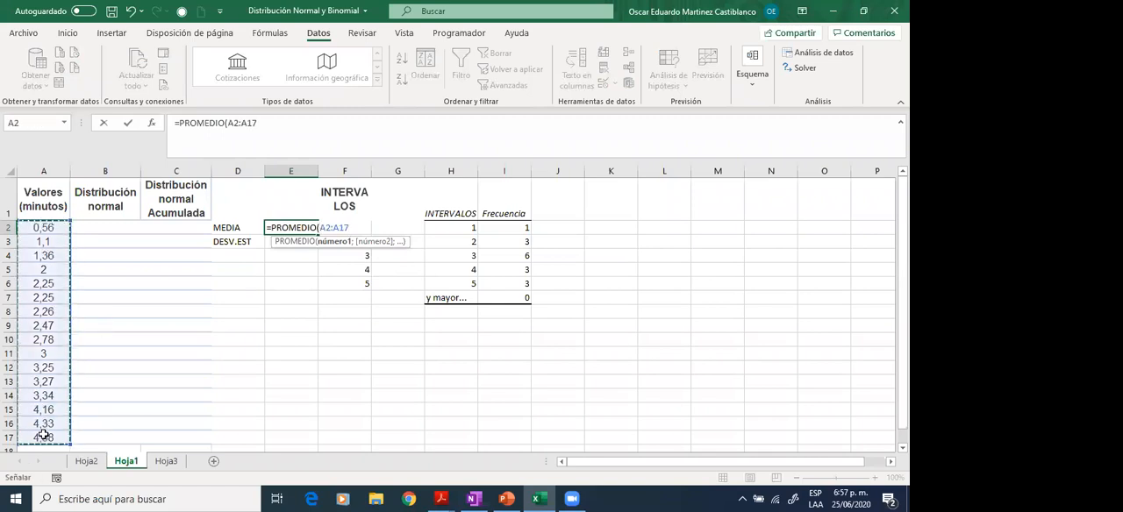
text())
key(Return)
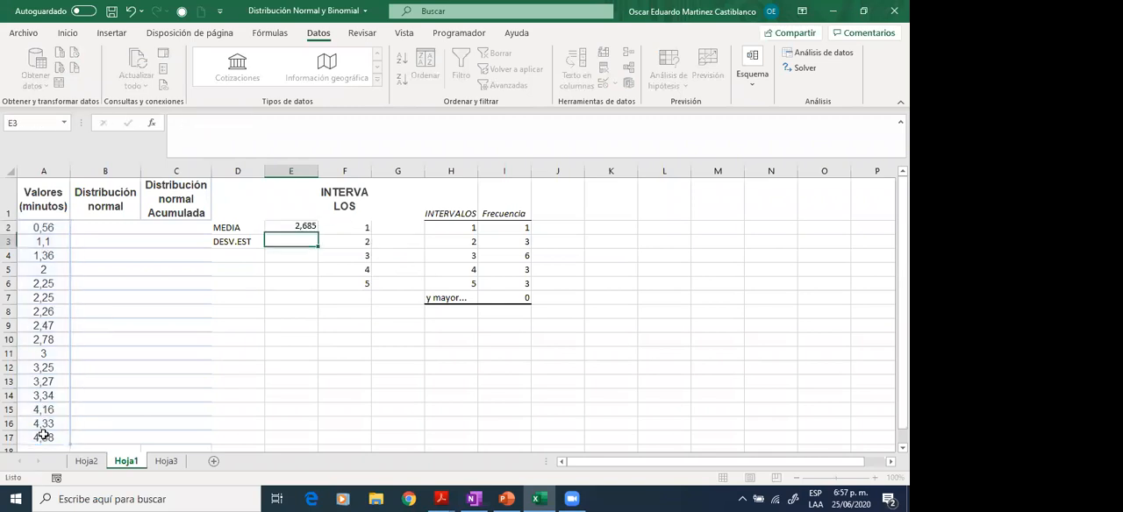
- Calculate the sample standard deviation of the minute values in E3 with =DESVEST.M(A2:A17)
text(=)
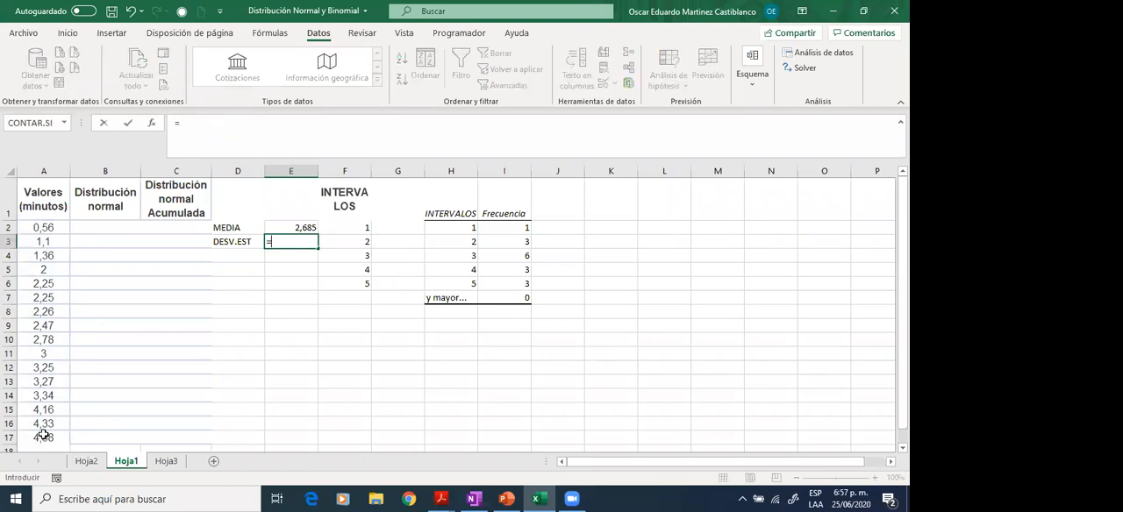
text(DES)
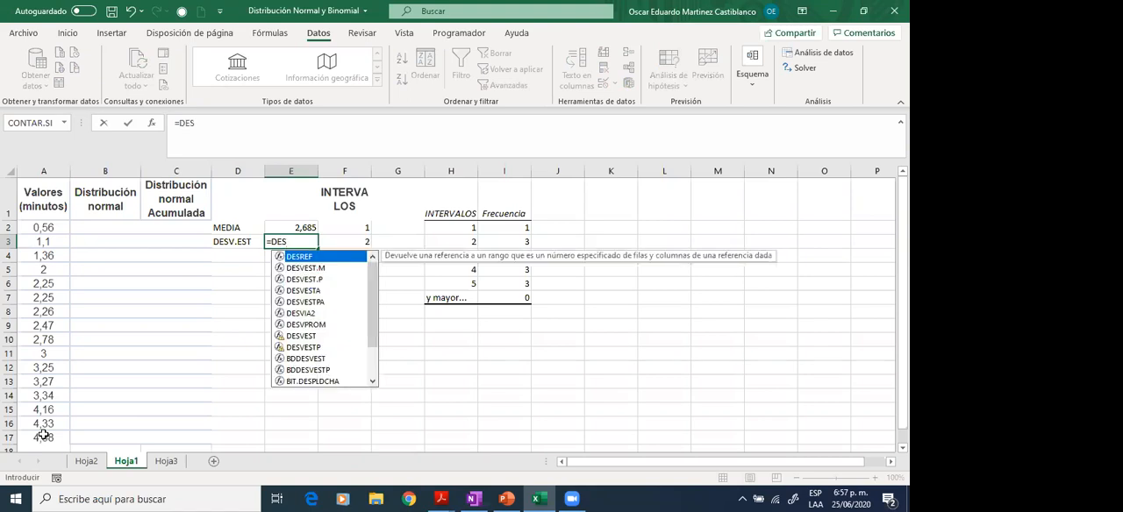
key(Down)
key(Down)
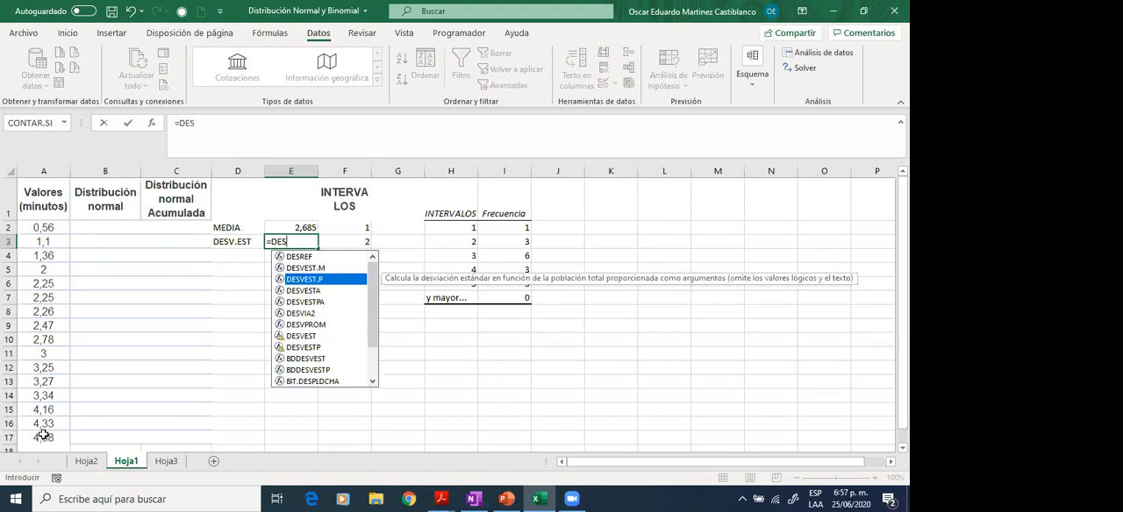
key(Up)
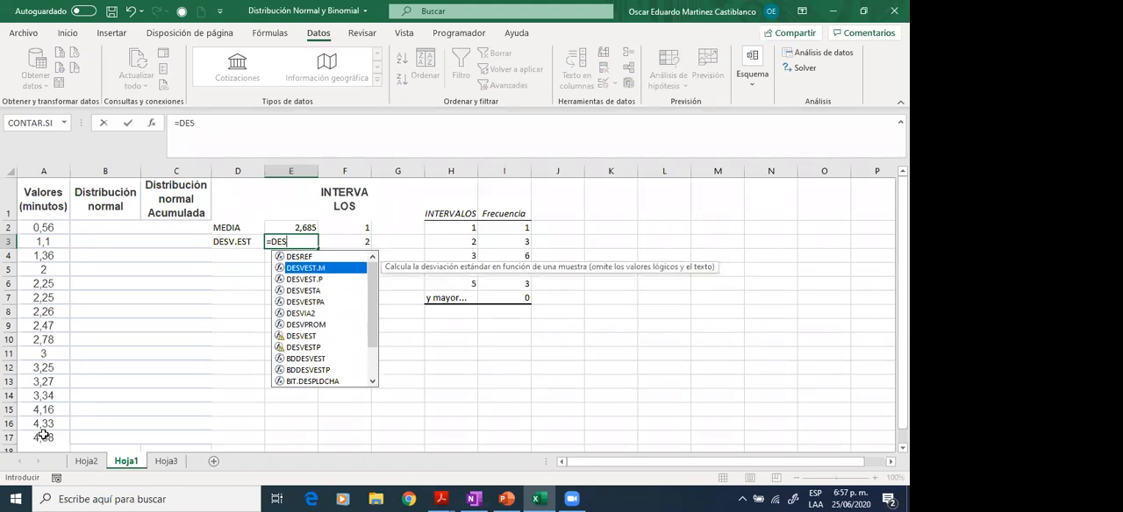
key(Down)
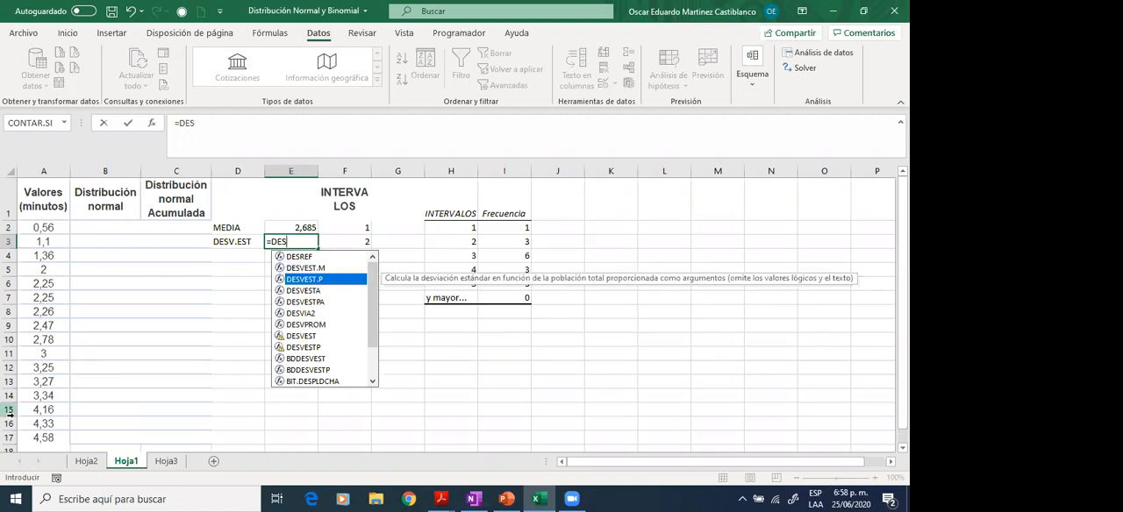
double_click(329, 267)
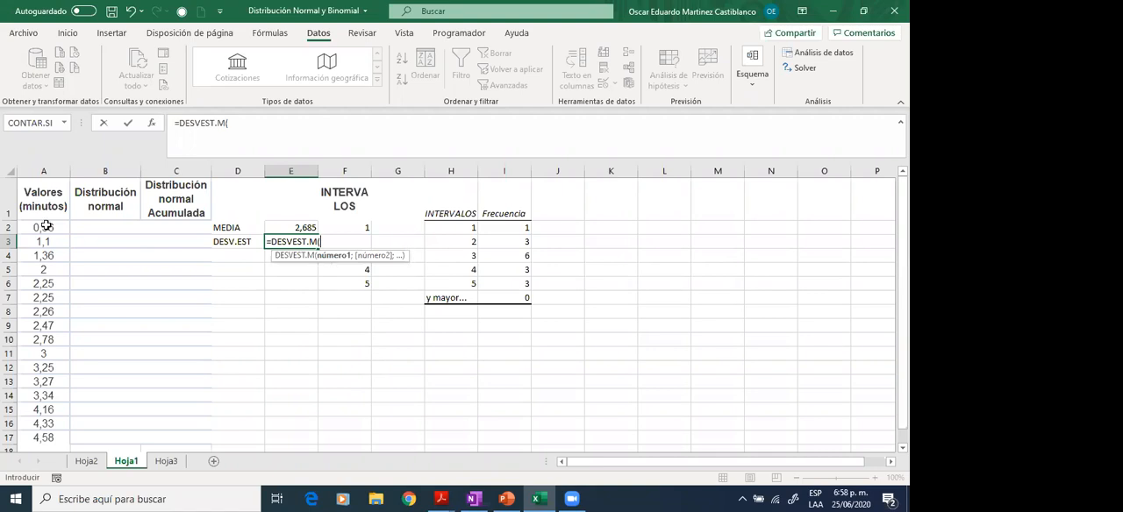
drag(46, 226, 35, 436)
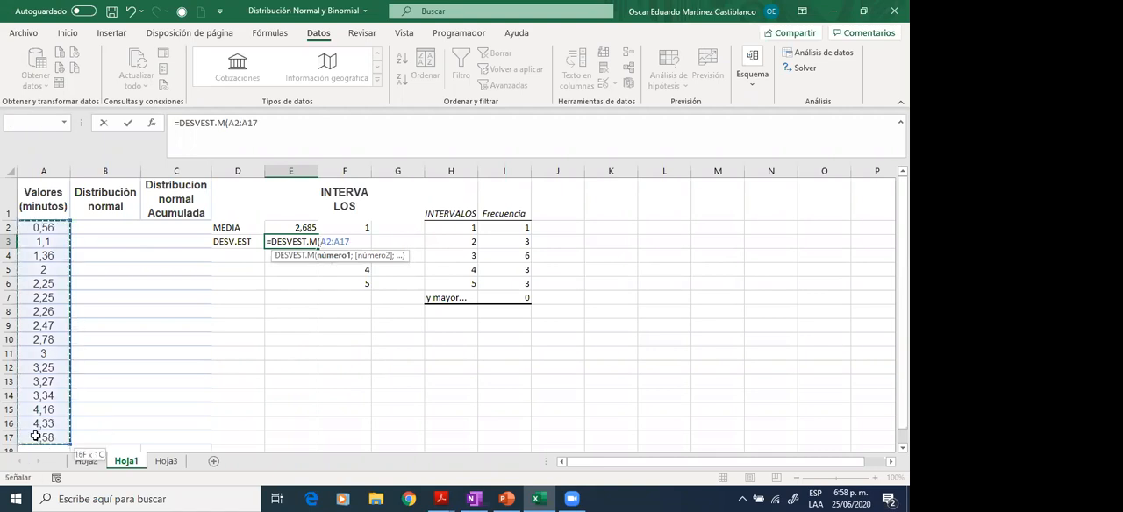
key(Return)
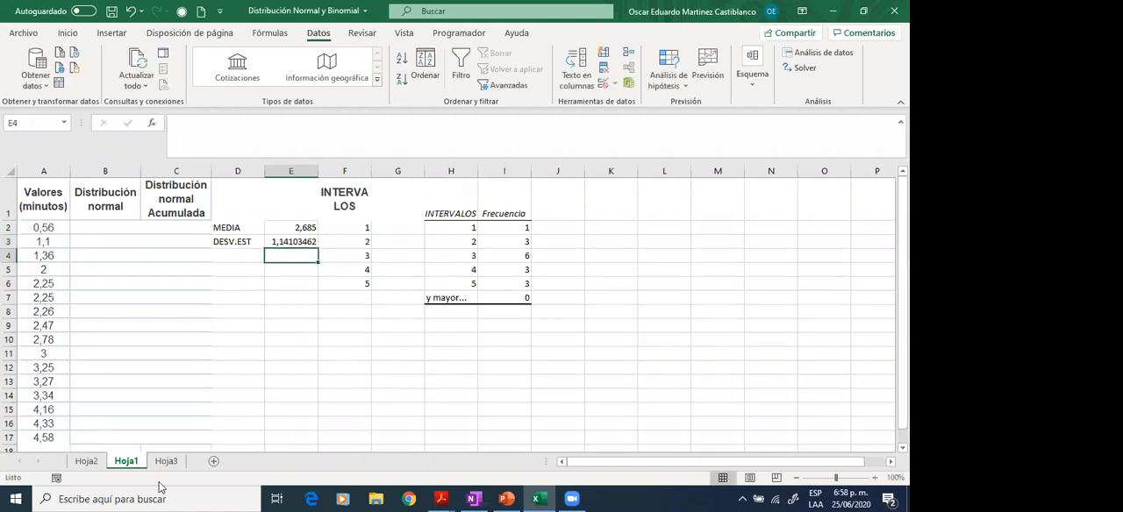
- Review the problem statement on Hoja2, then return to the mean formula in E2 of Hoja1
click(88, 462)
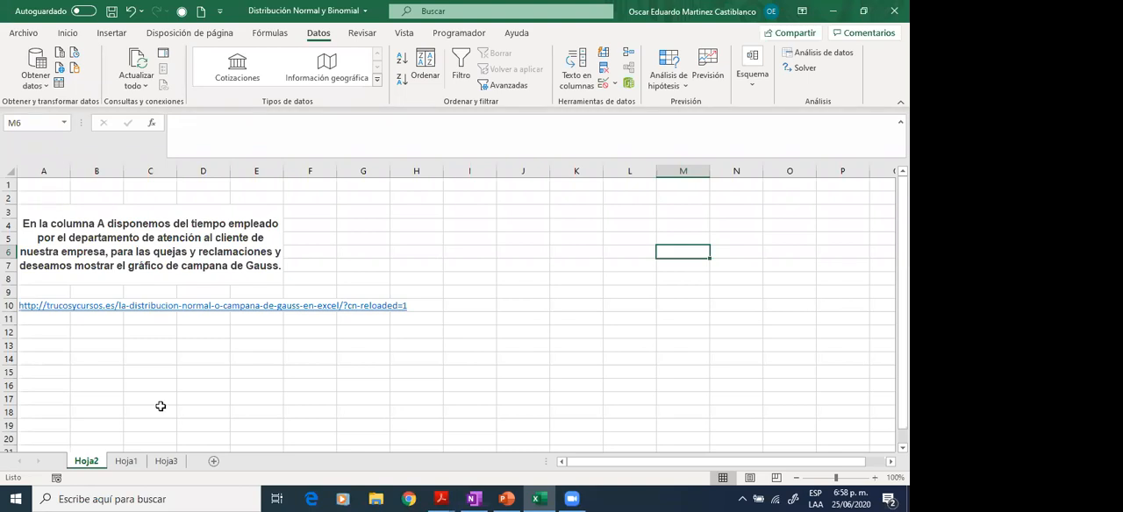
click(125, 461)
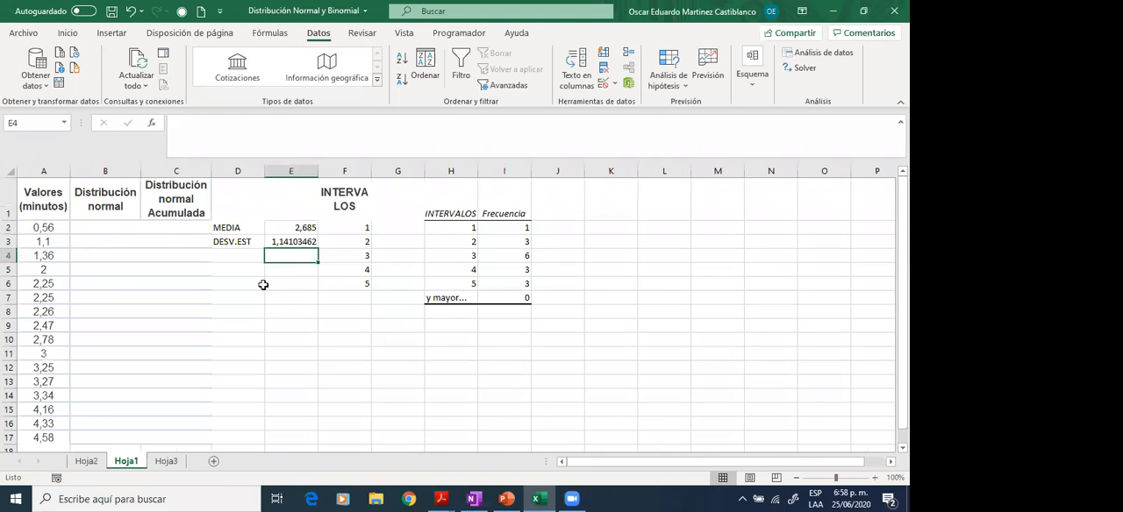
key(Up)
key(Up)
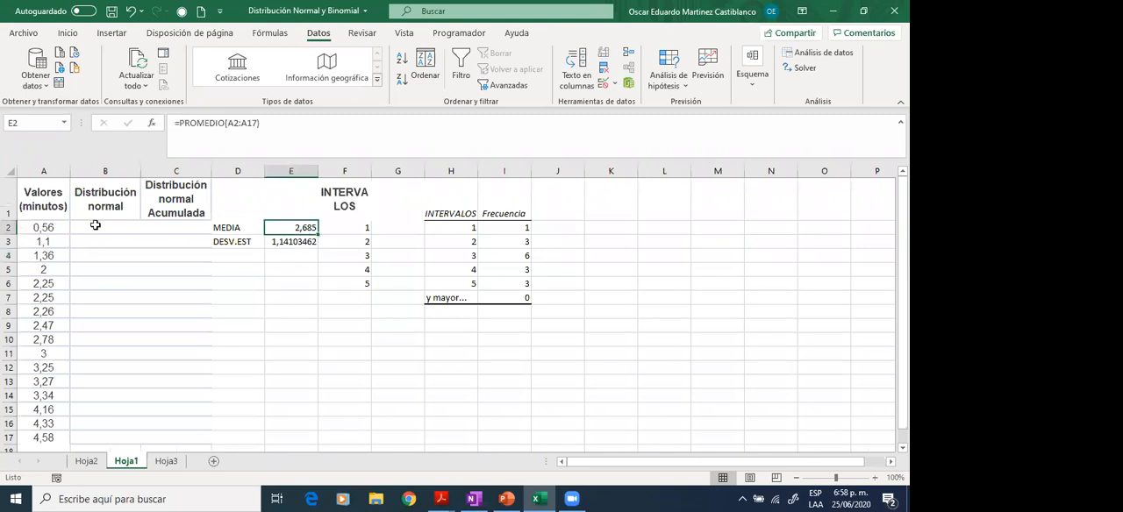
- Enter the label z in cell K1 as the heading for the standardized value
click(95, 226)
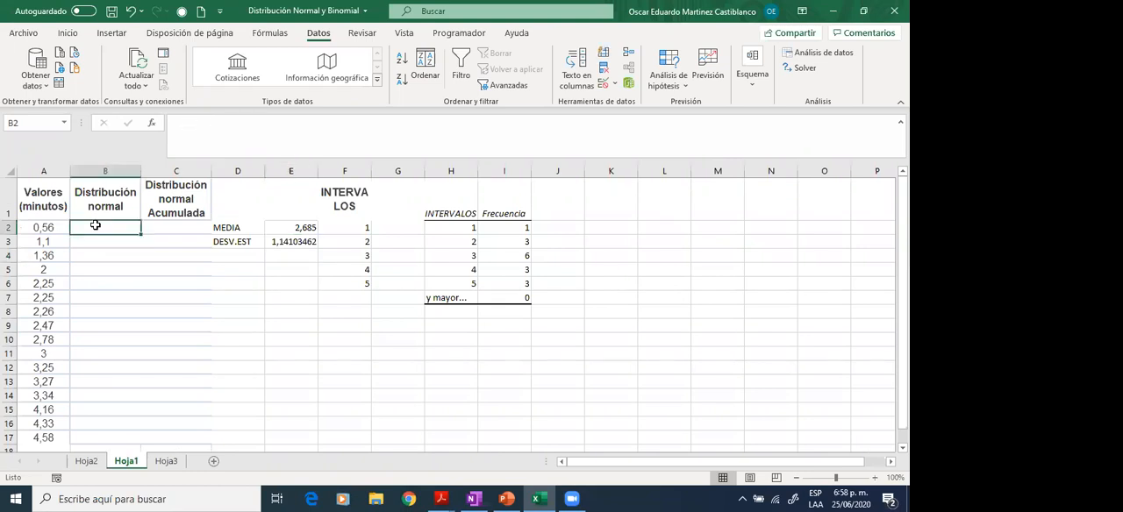
click(608, 204)
text(z)
key(Return)
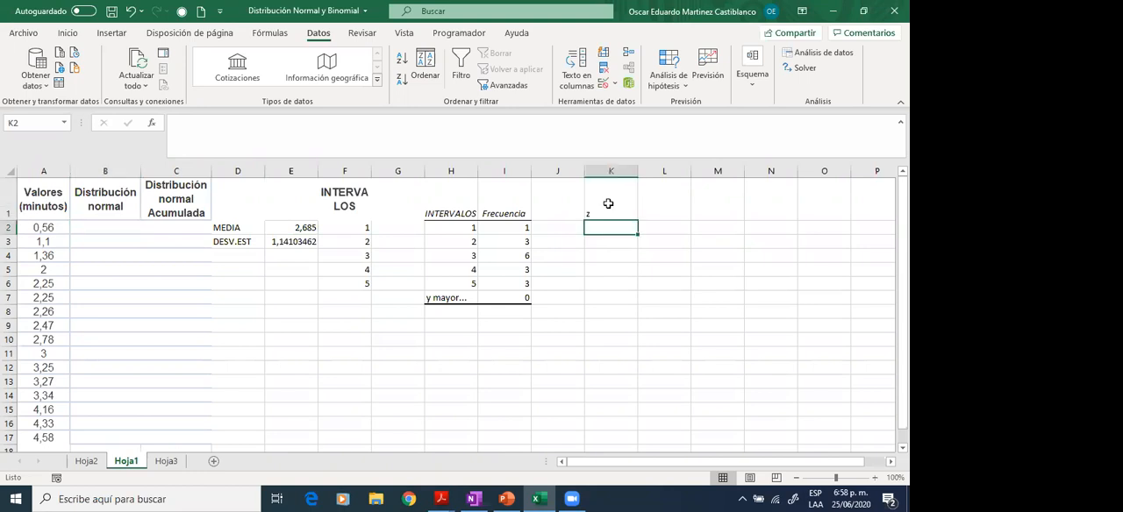
- Calculate the z value of the first time in K2 with =(A2-E2)/E3
text(=)
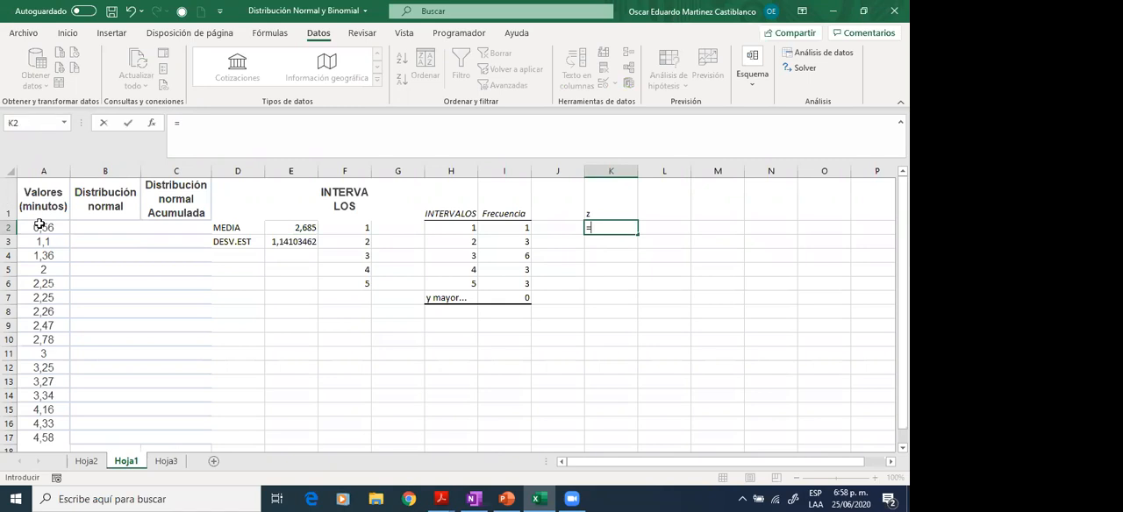
text(()
click(50, 227)
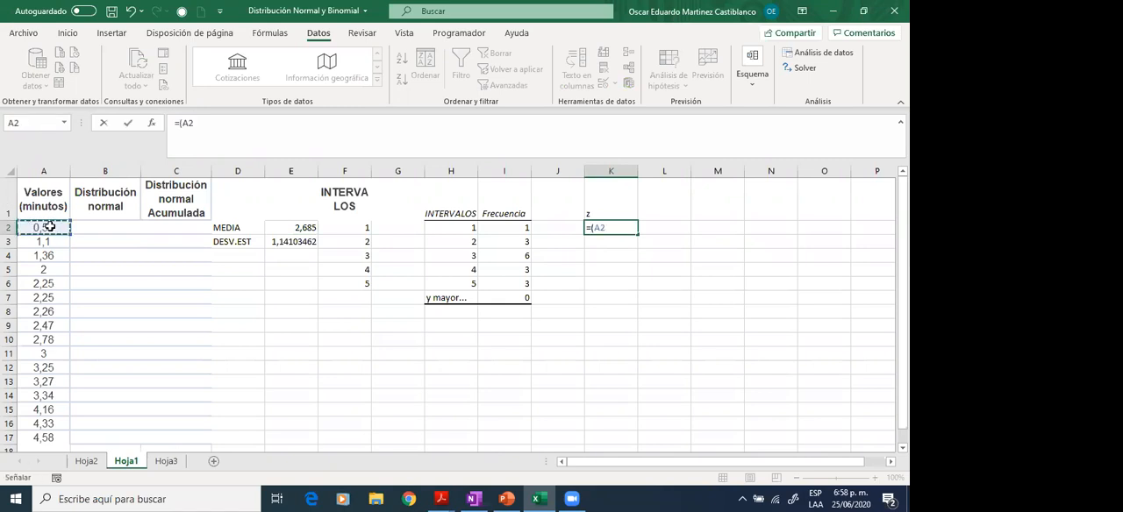
text(-)
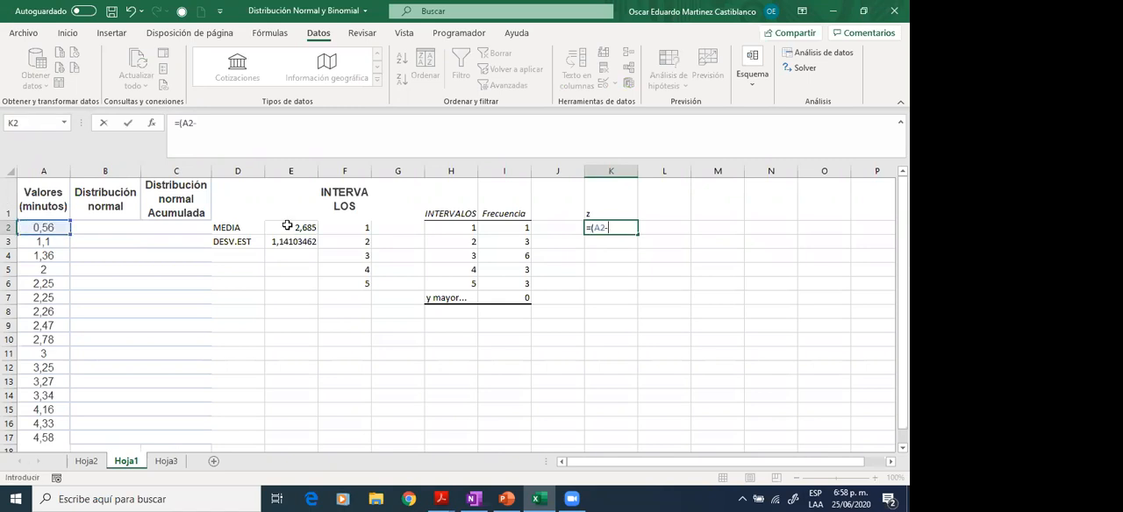
click(297, 226)
text()/)
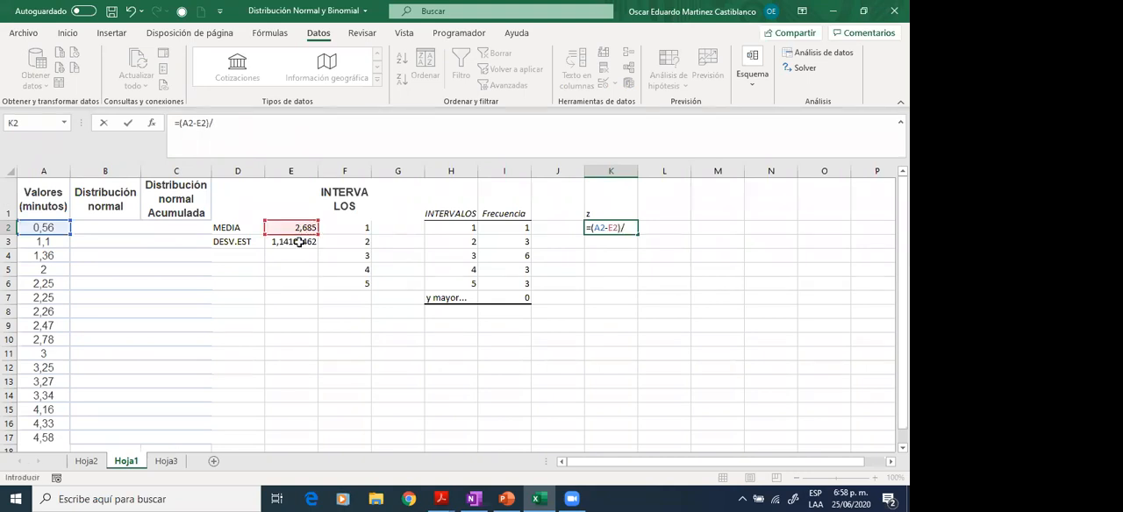
click(299, 241)
key(Return)
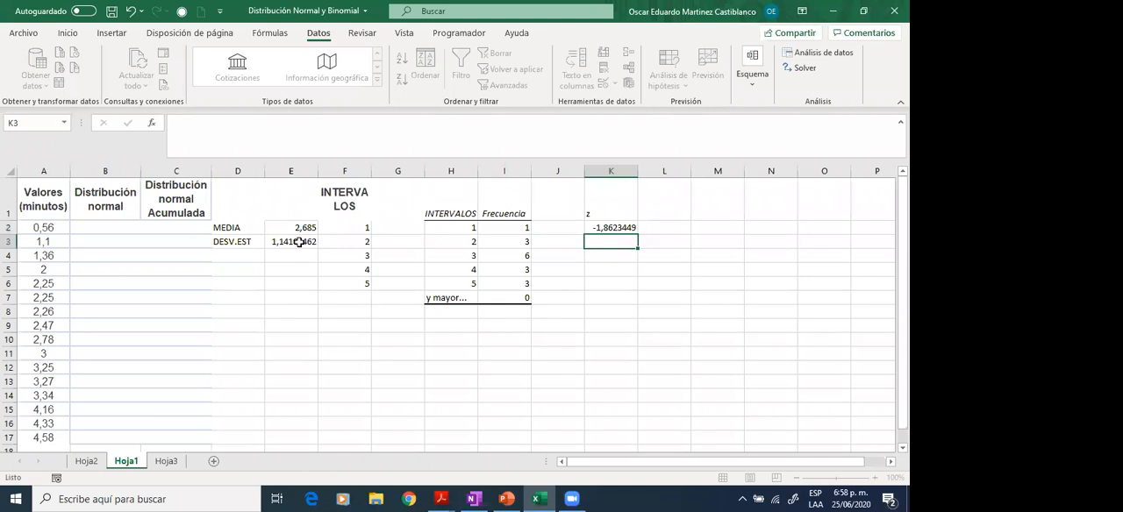
key(Up)
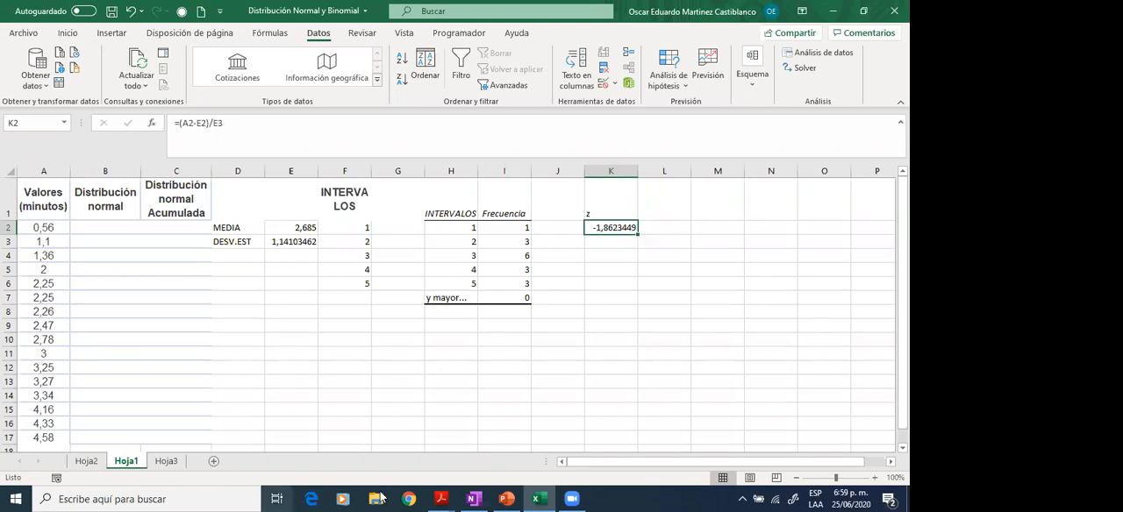
- Clear the z label and its formula from K1:K2
key(alt+Tab)
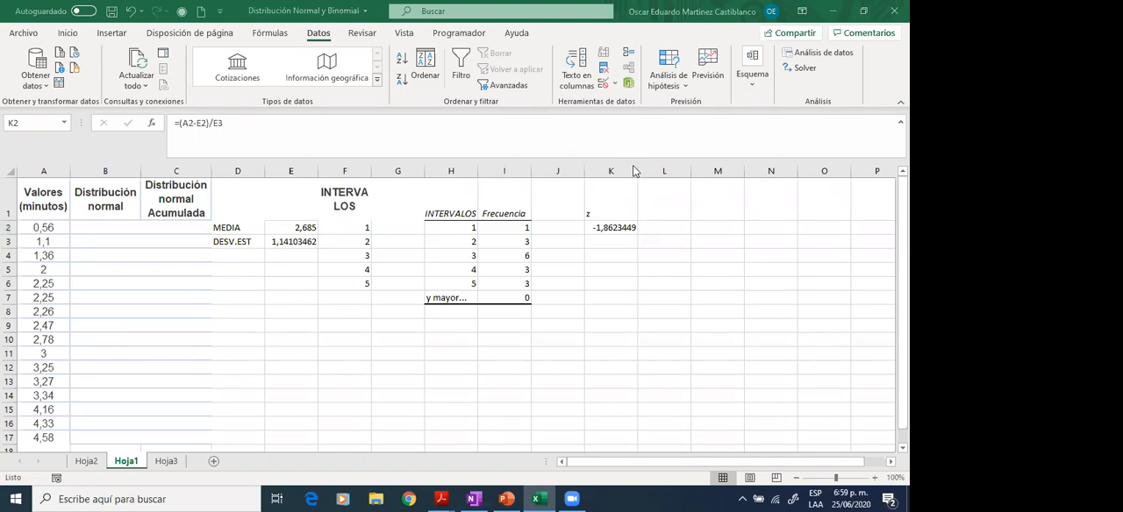
click(376, 499)
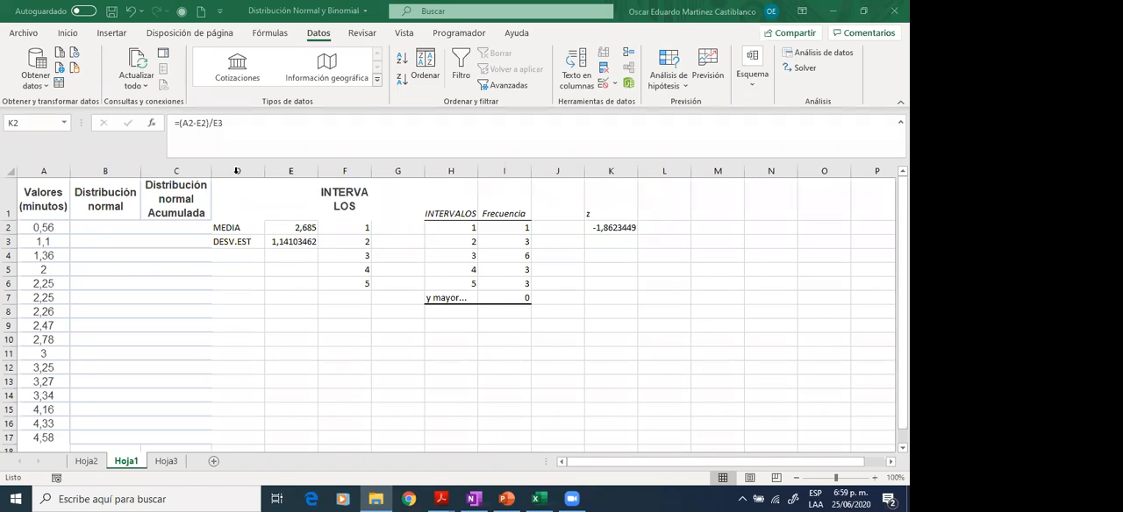
drag(614, 208, 626, 225)
key(Delete)
click(105, 227)
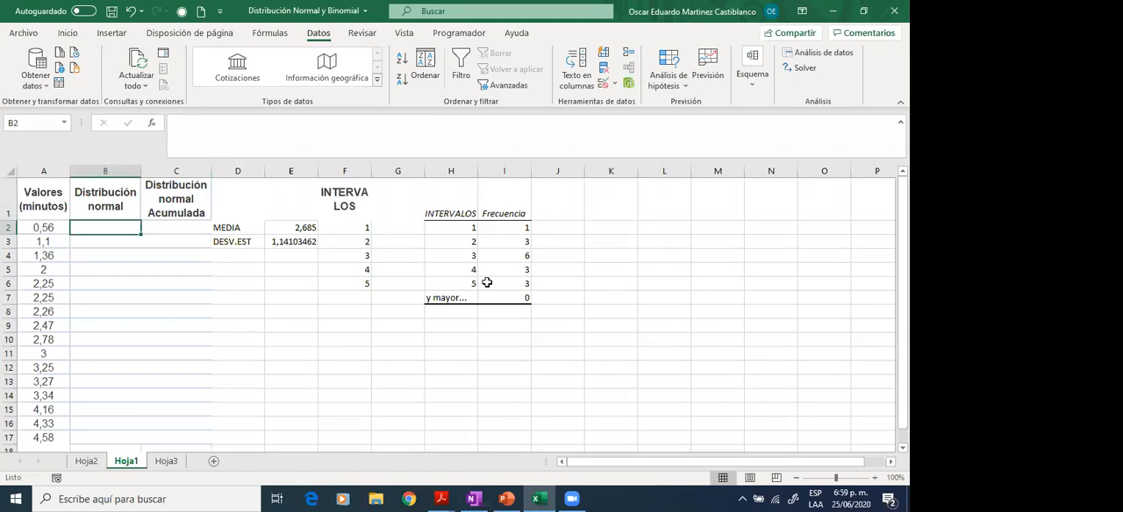
text(=)
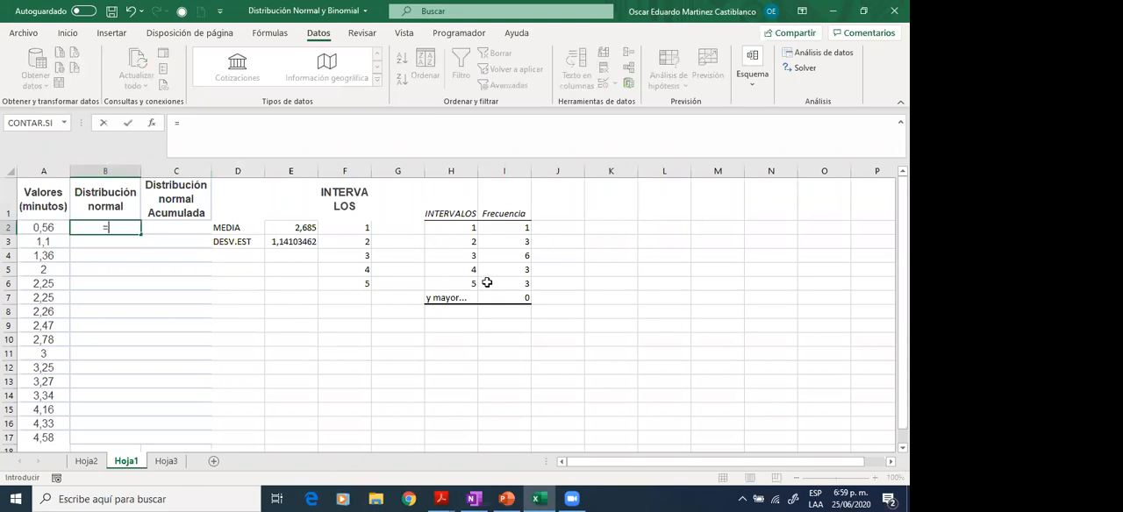
text(DISTR)
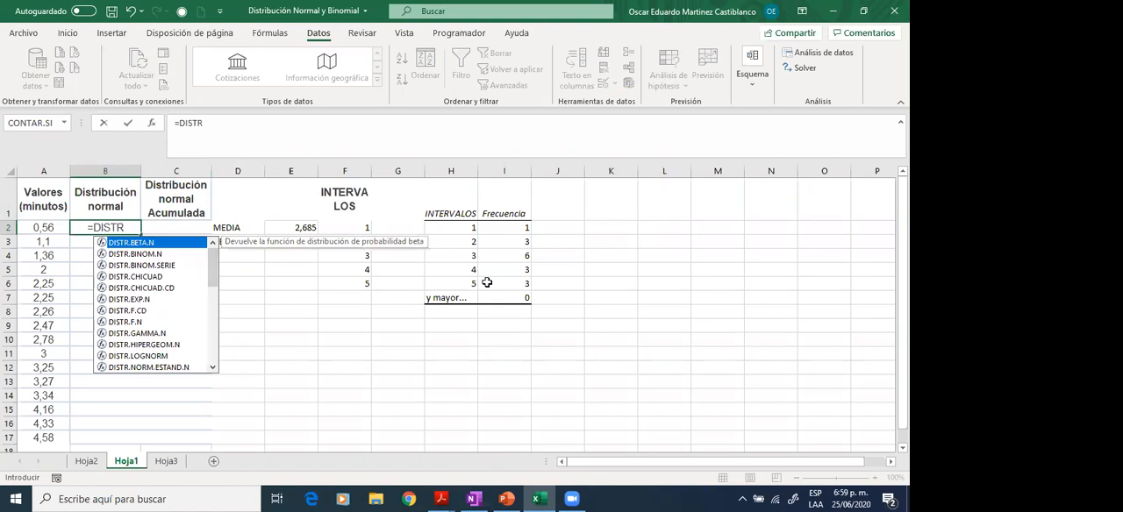
key(Down)
key(Down)
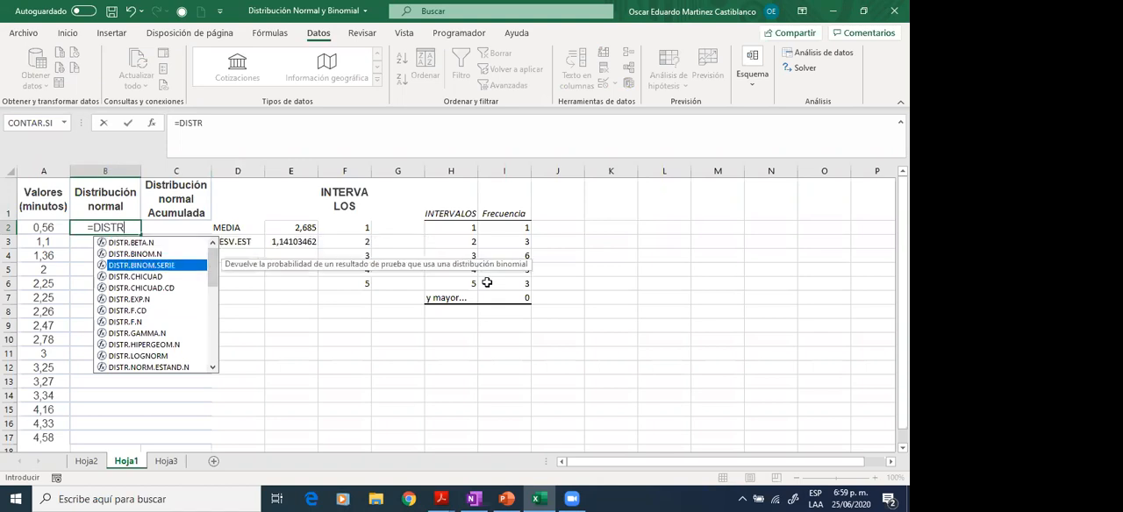
key(Down)
key(Down)
key(Down)
key(Down)
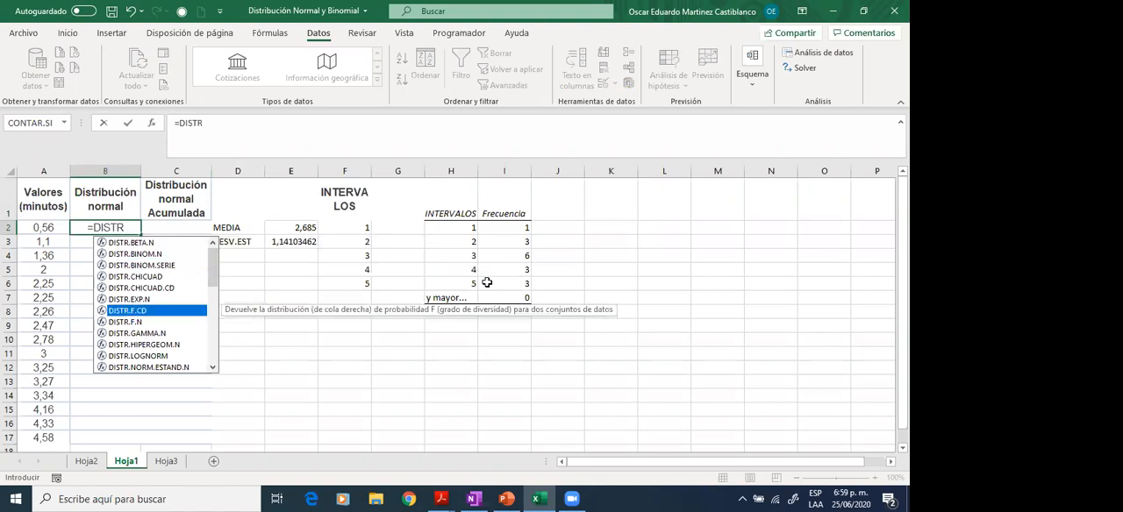
key(Down)
key(Down)
key(Down)
key(Down)
key(Down)
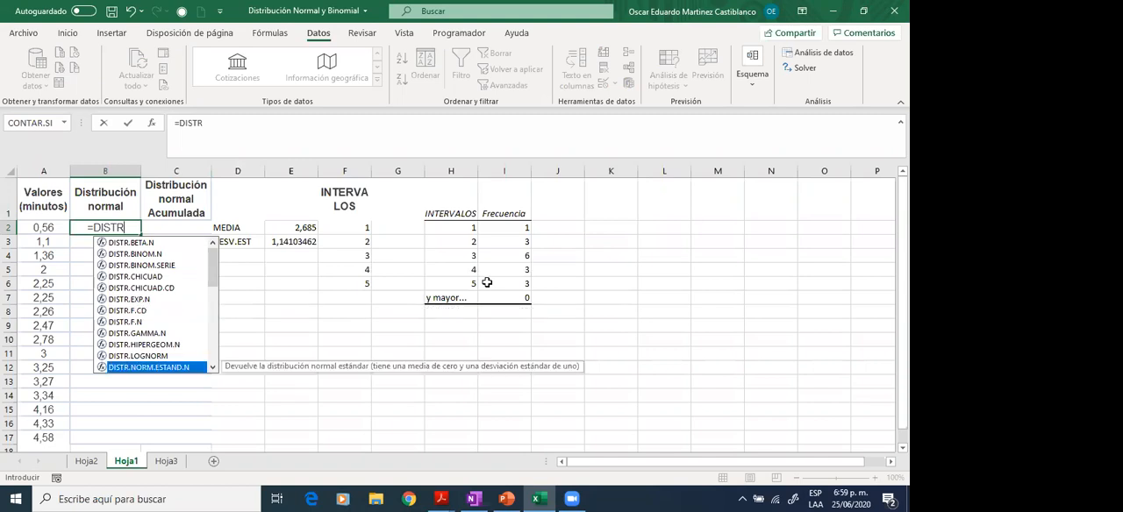
key(Down)
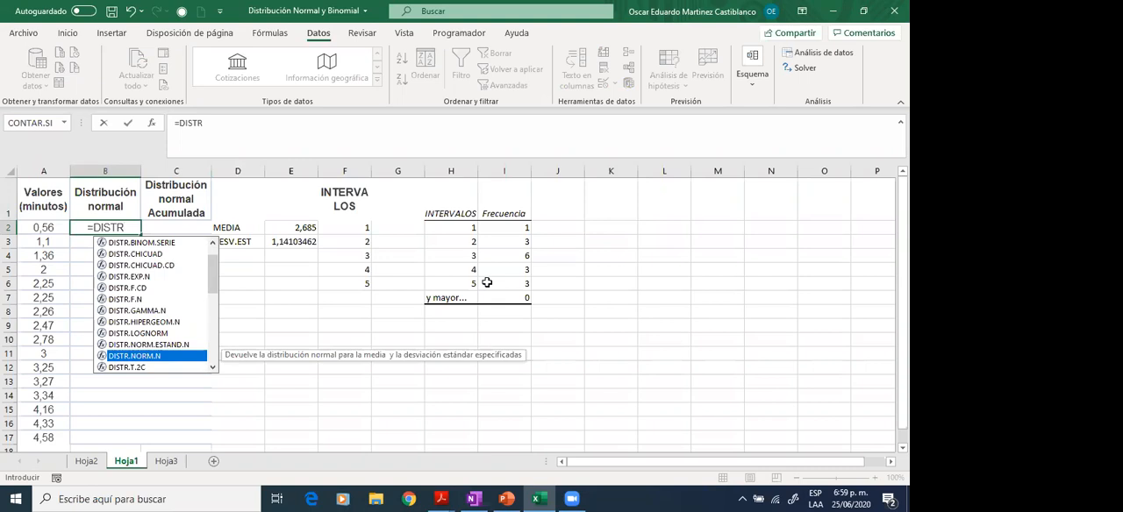
key(Up)
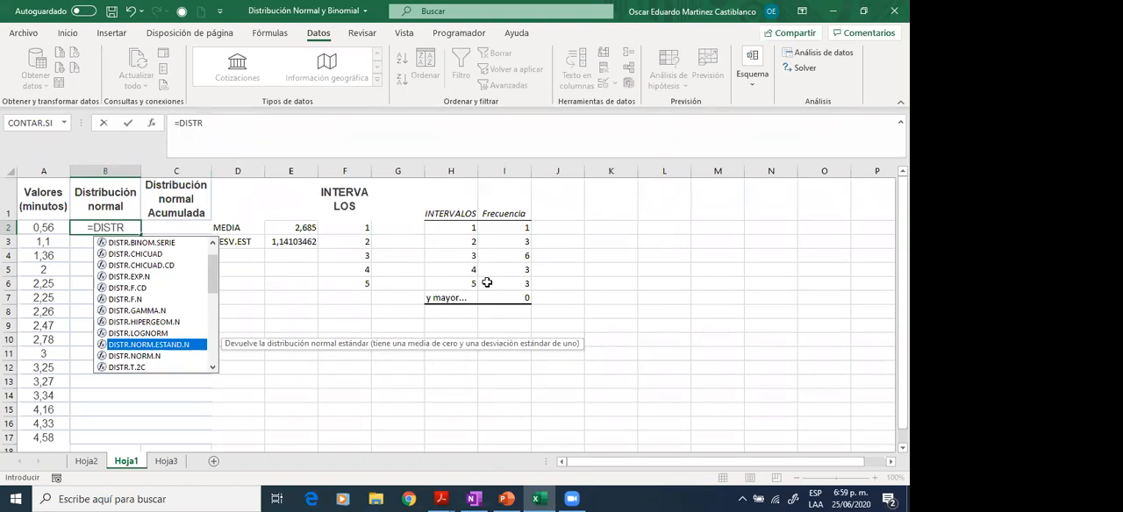
key(Down)
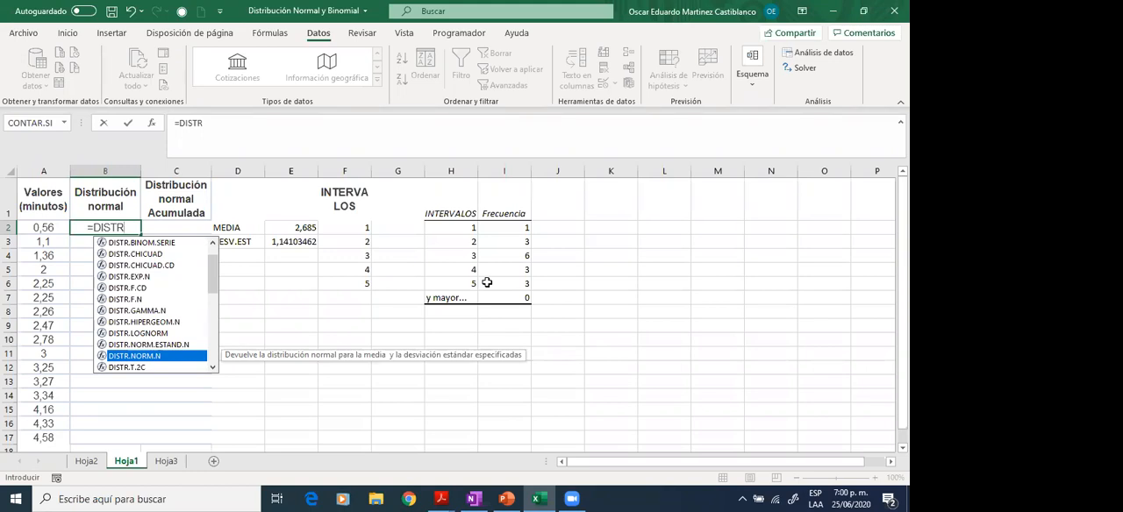
key(Escape)
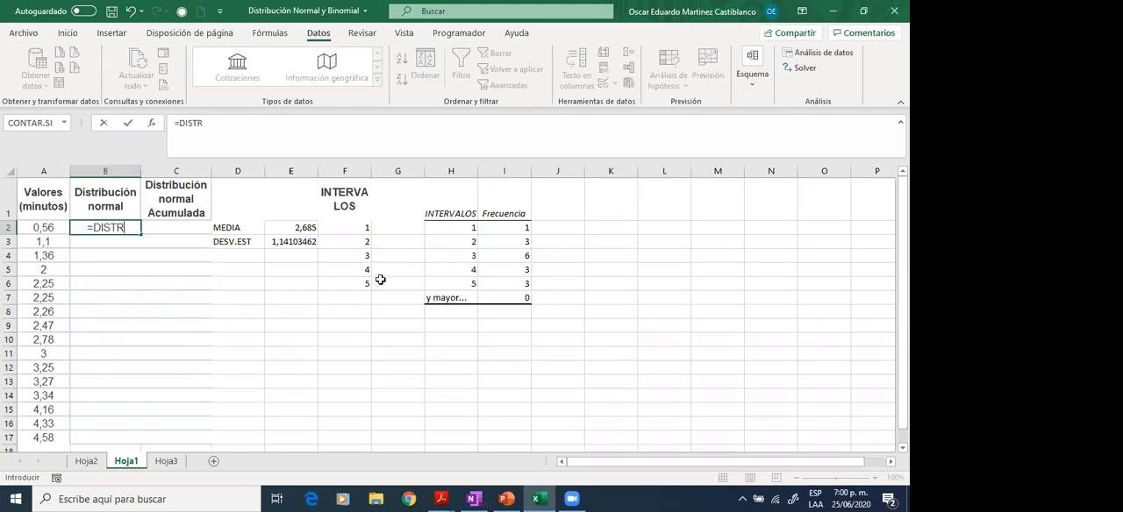
key(Escape)
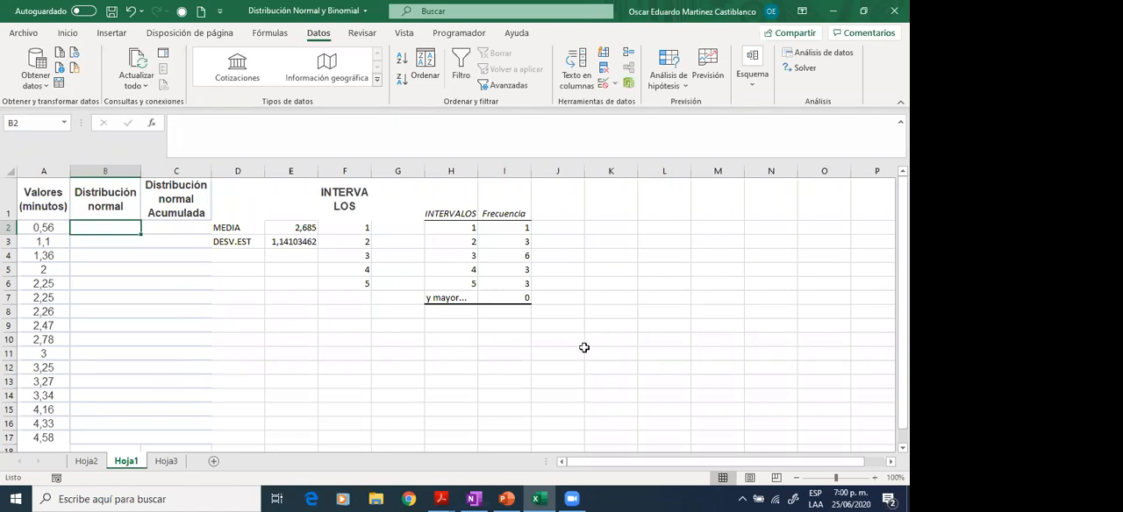
- Undo the deletion of the z label and formula in K1:K2
click(631, 271)
key(ctrl+z)
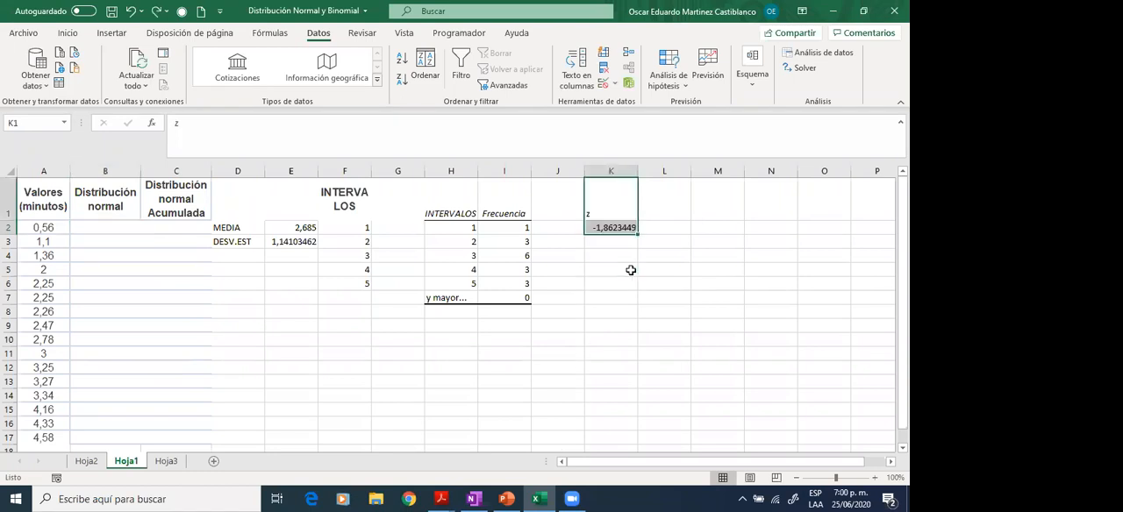
click(618, 227)
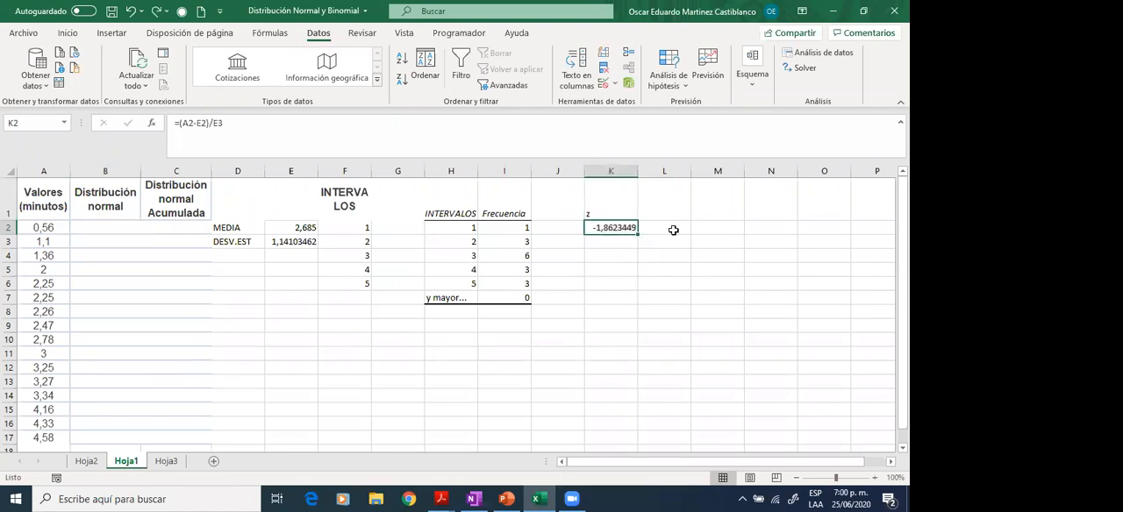
- Calculate the cumulative standard normal probability of the z value in L2 with =DISTR.NORM.ESTAND.N(K2;VERDADERO)
click(671, 228)
text(=)
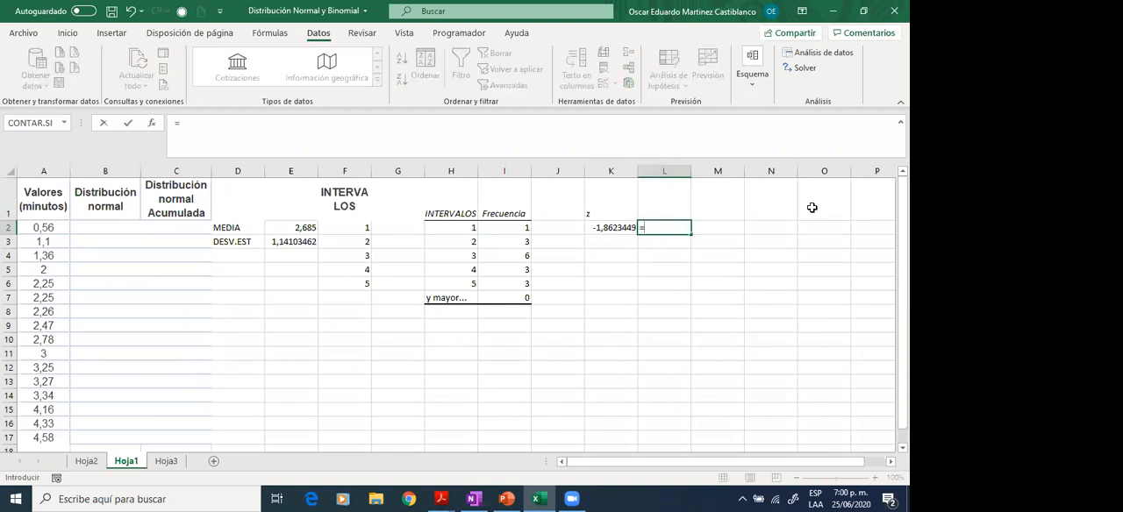
text(DISTRI)
key(BackSpace)
text(.)
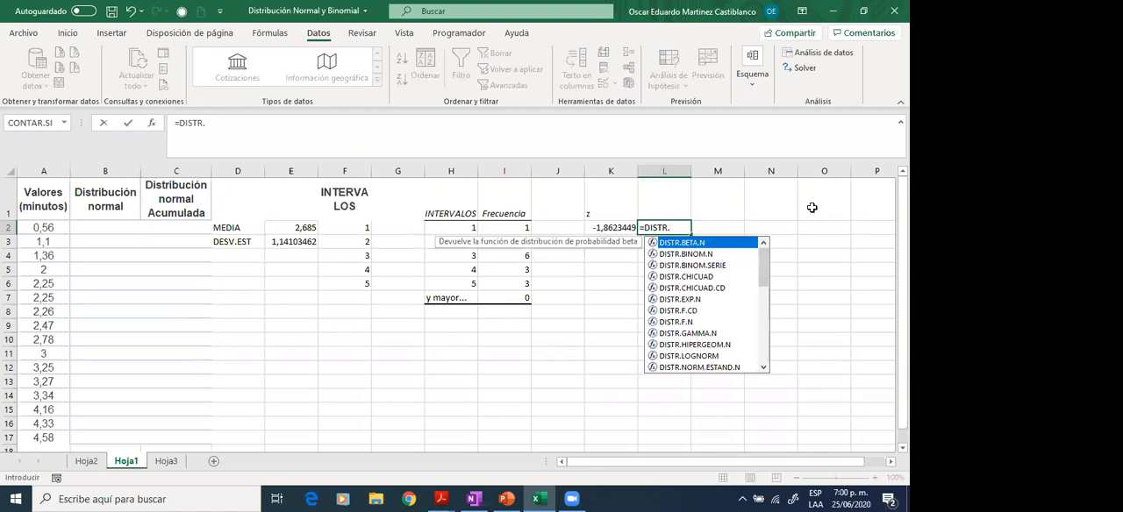
text(N)
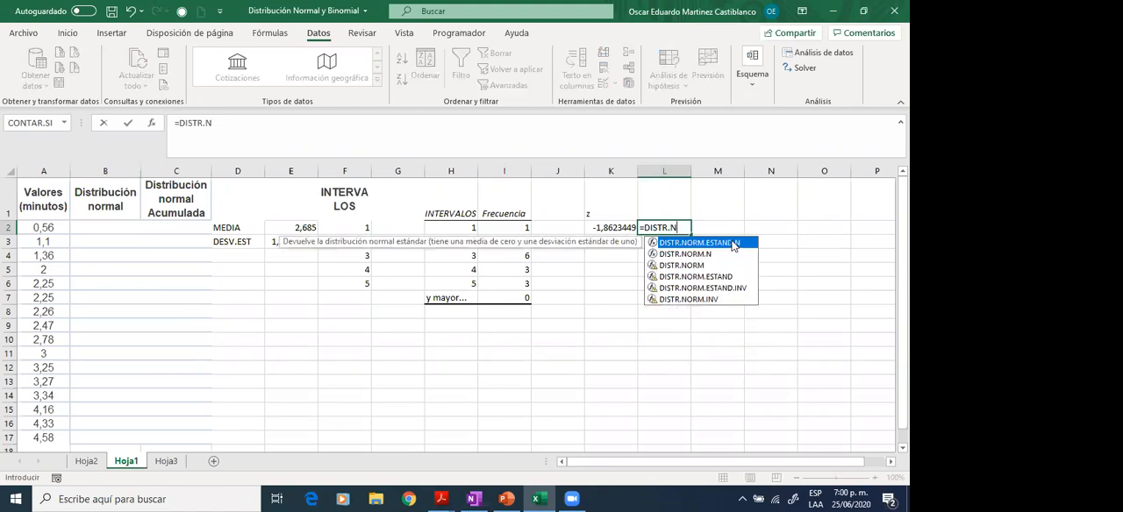
double_click(734, 243)
click(613, 227)
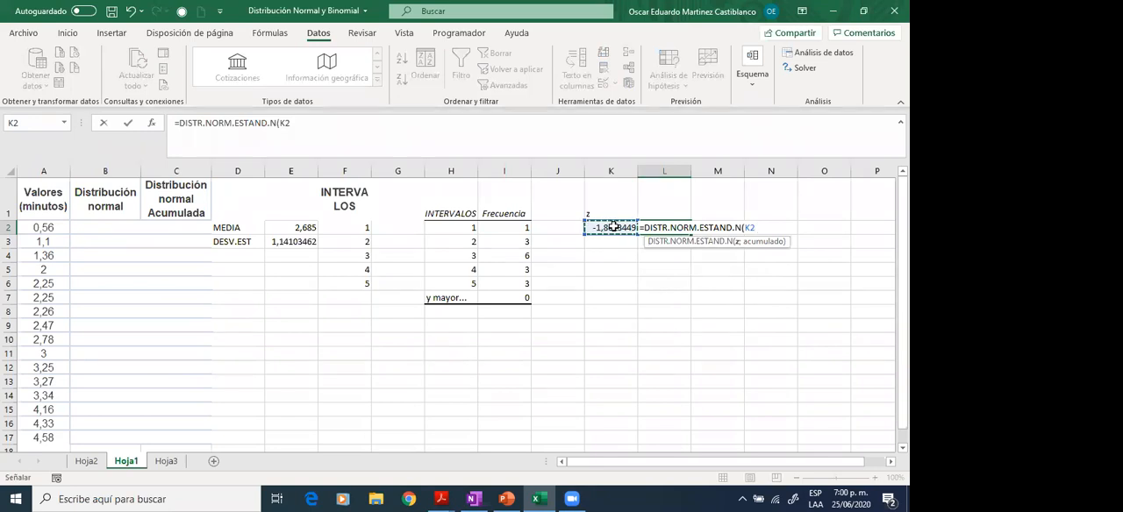
text(;)
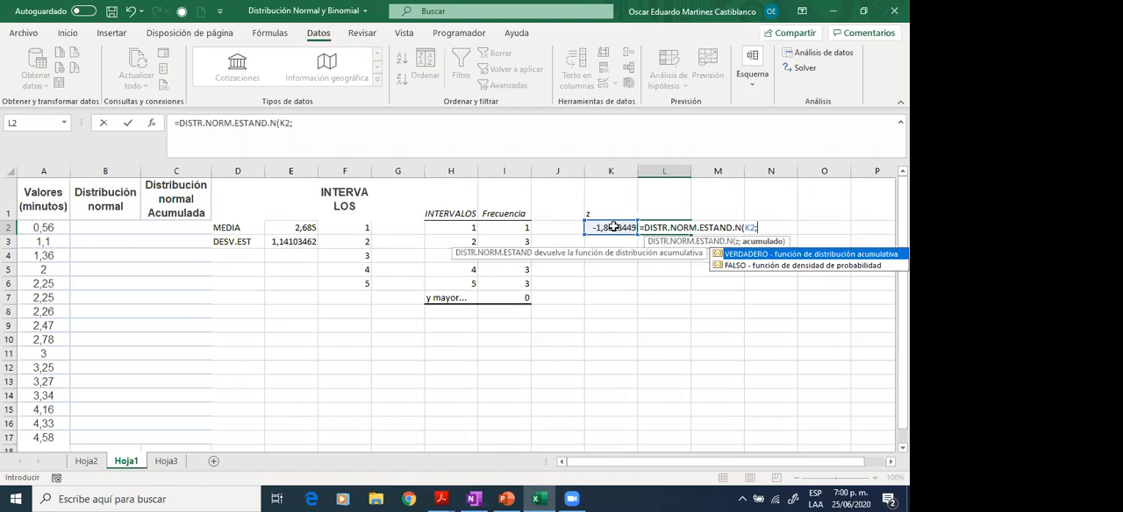
double_click(754, 254)
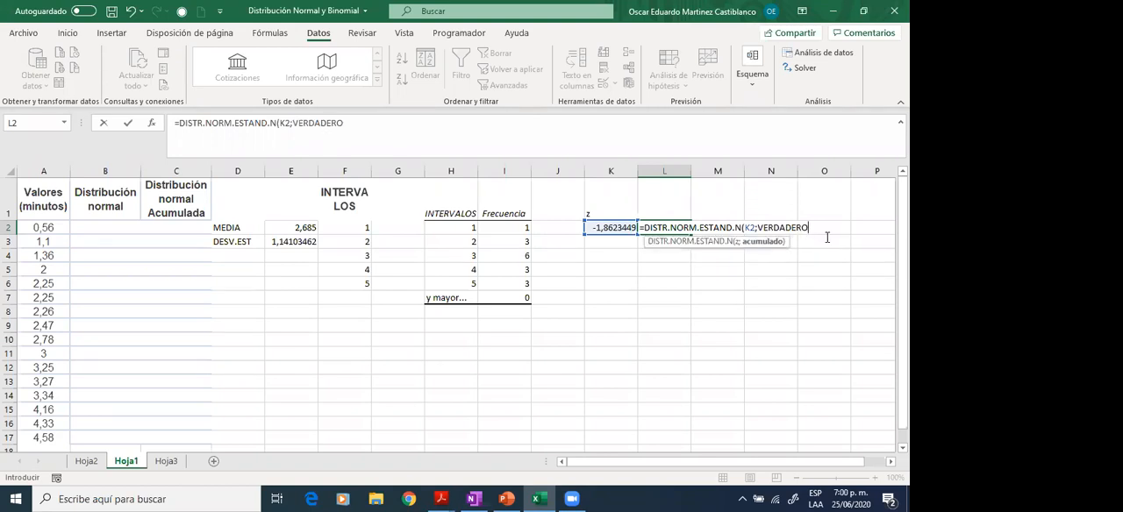
key(Return)
key(Up)
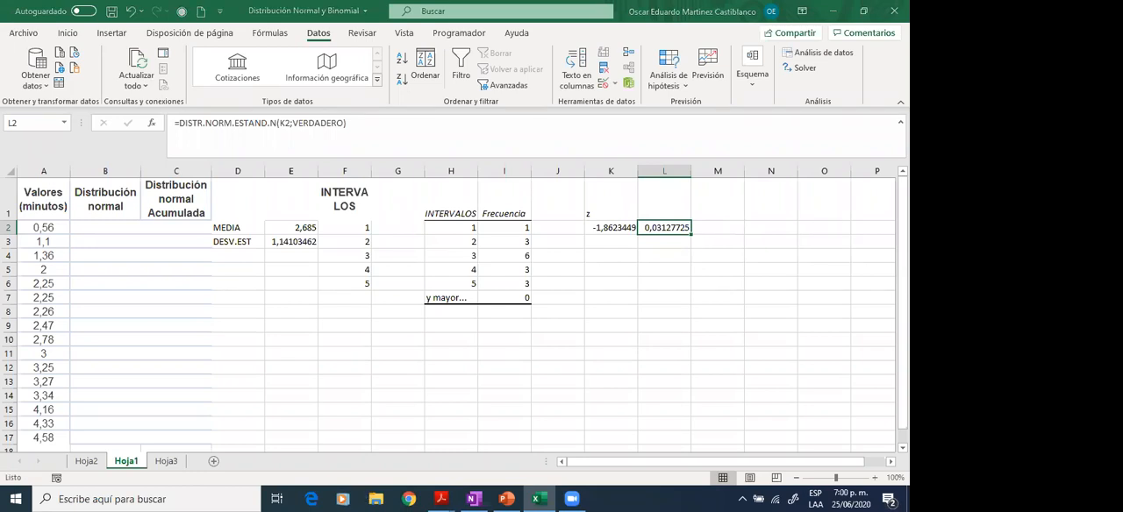
- Check the z value's probability in TABLA A of tablas2caras.pdf in Adobe Acrobat Reader, then return to the Excel sheet
click(556, 282)
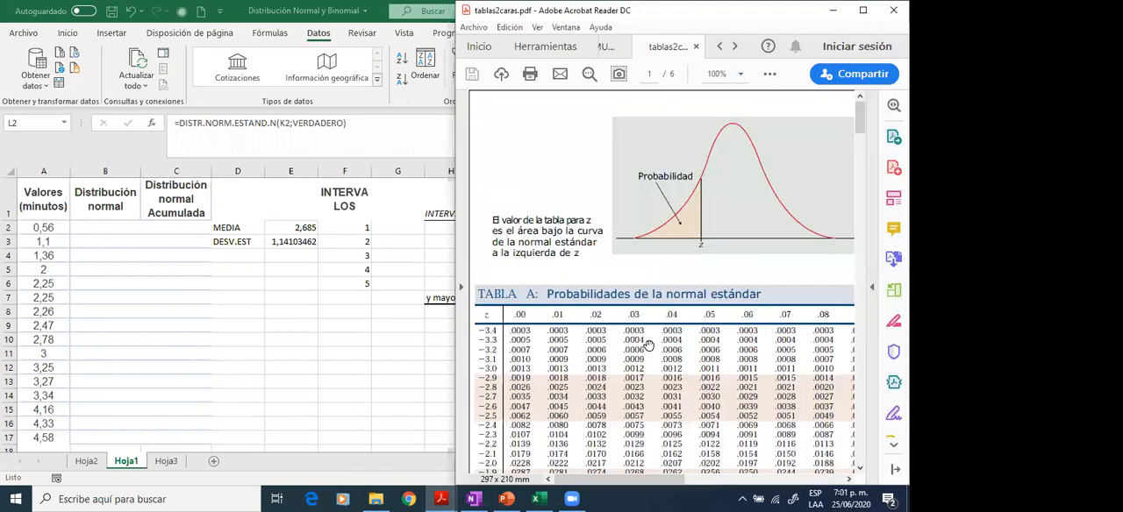
scroll(646, 345, down, 1)
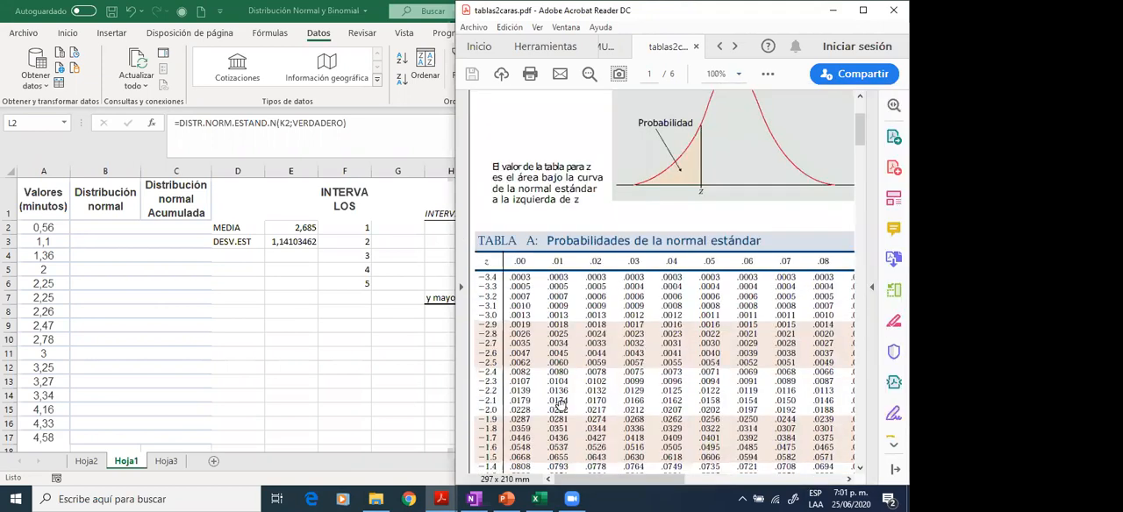
scroll(559, 406, down, 1)
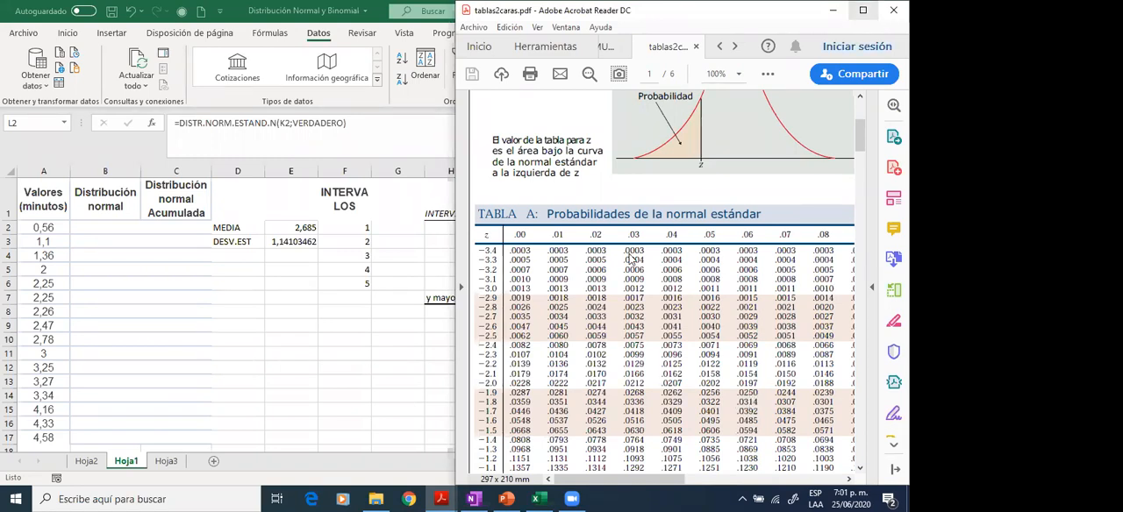
click(834, 11)
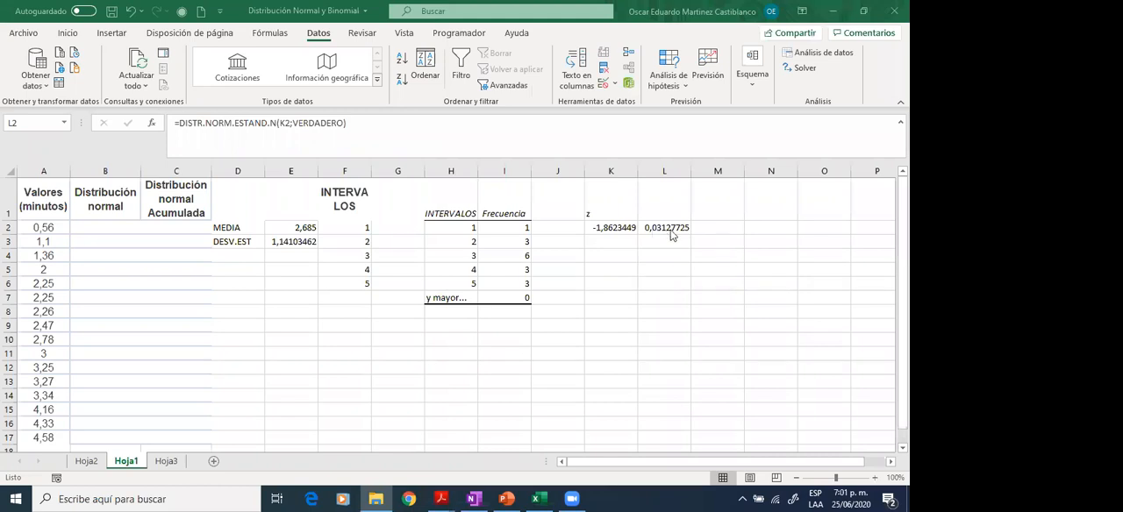
click(612, 199)
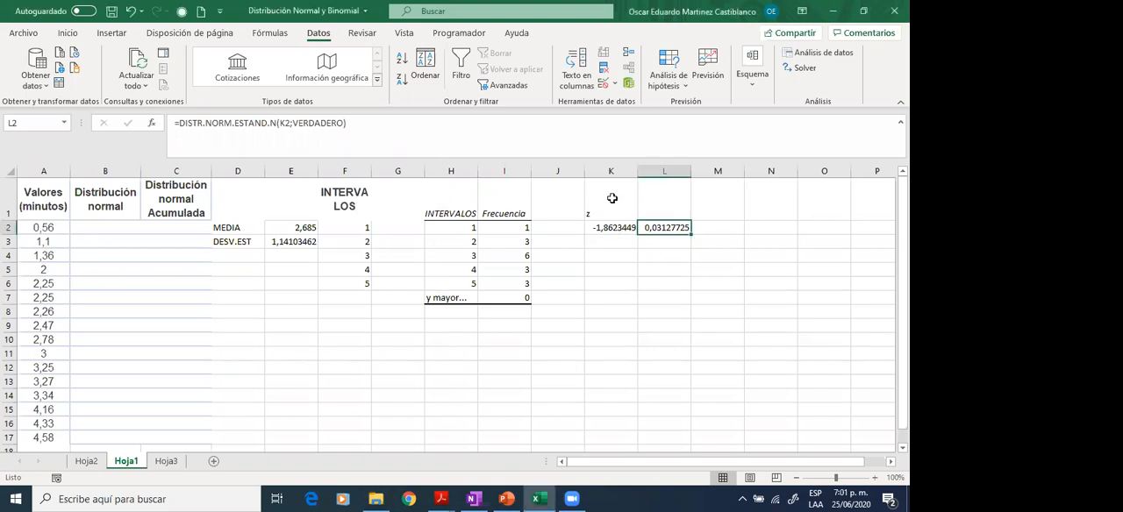
key(Left)
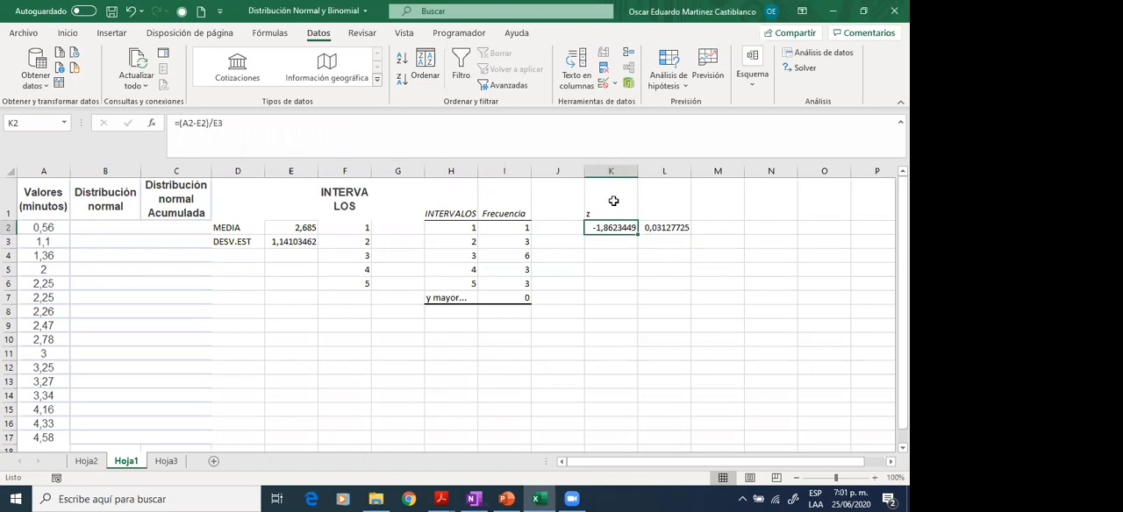
key(ctrl+z)
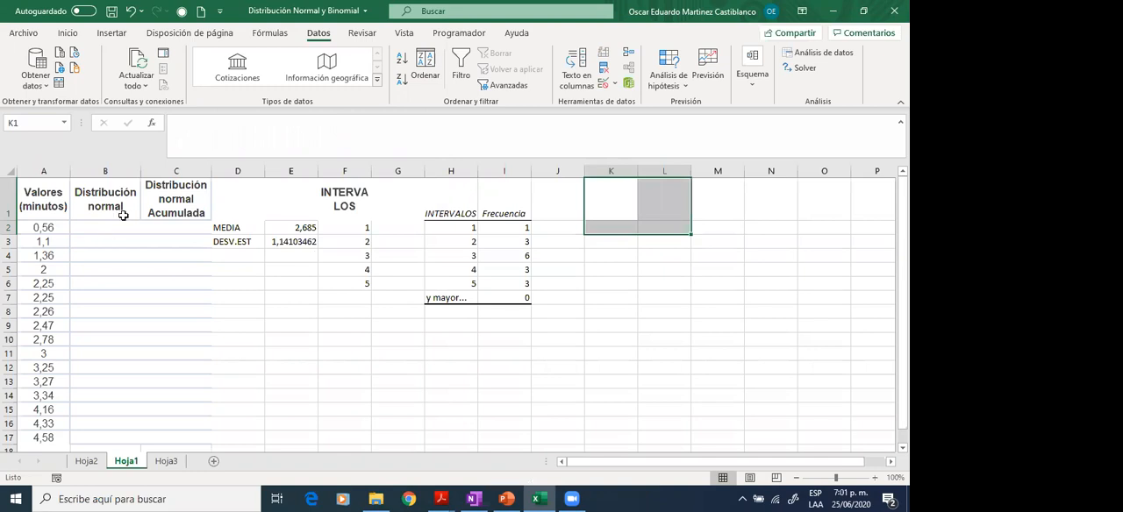
click(107, 241)
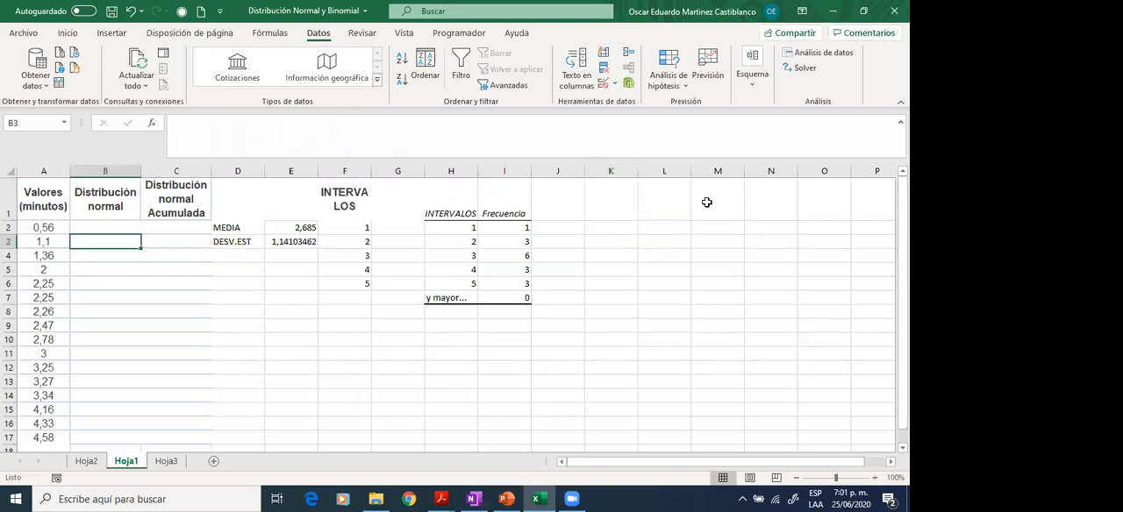
key(ctrl+y)
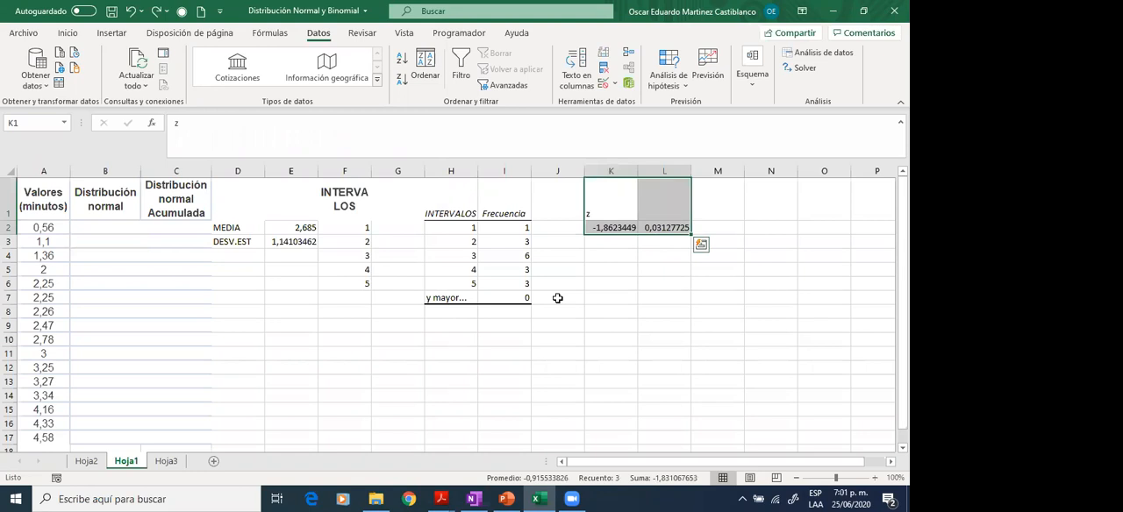
- Calculate the normal density of the first value in B2 with =DISTR.NORM.N(A2;E2;E3;FALSO)
click(115, 232)
text(=)
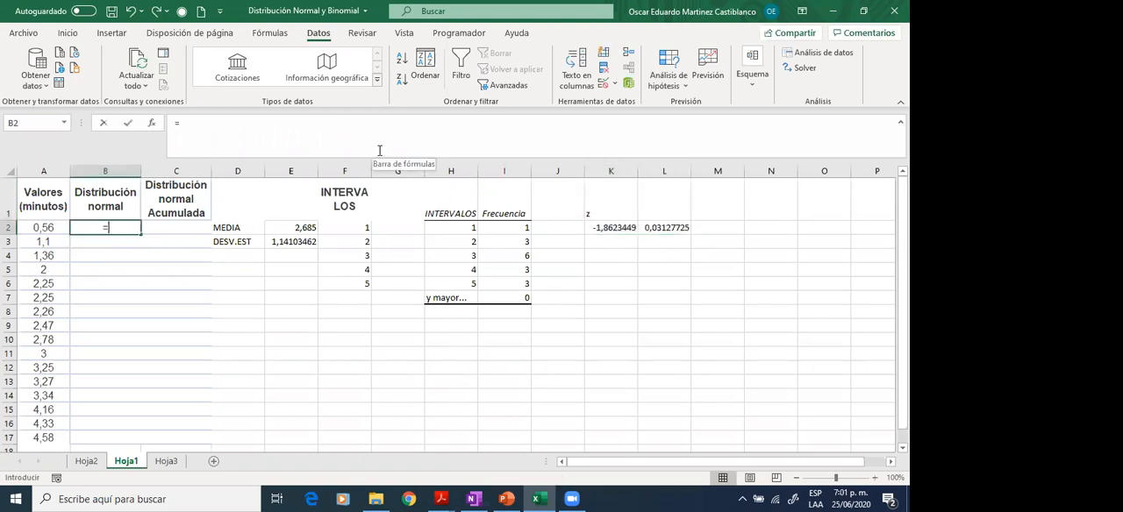
text(distr)
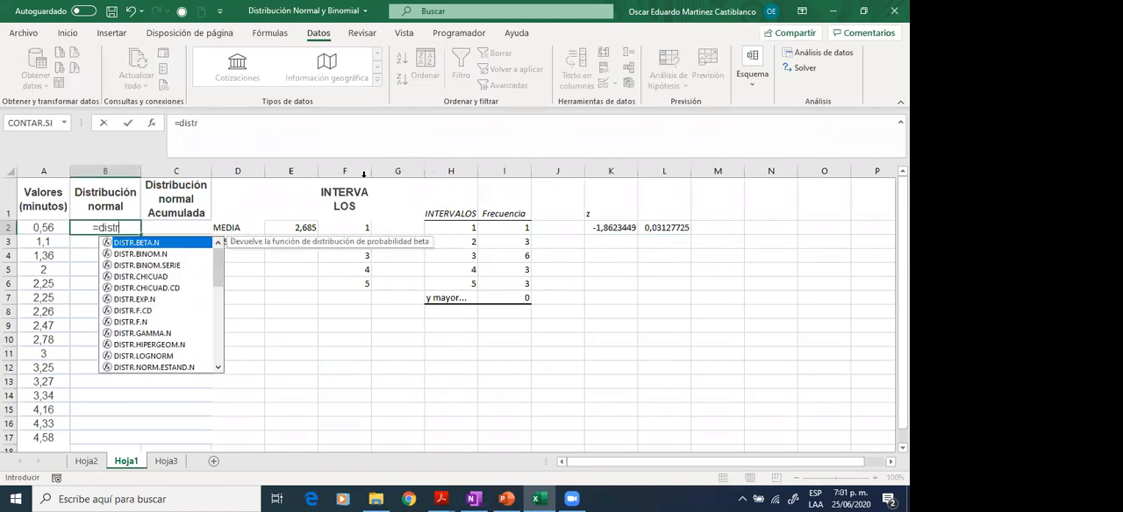
text(.no)
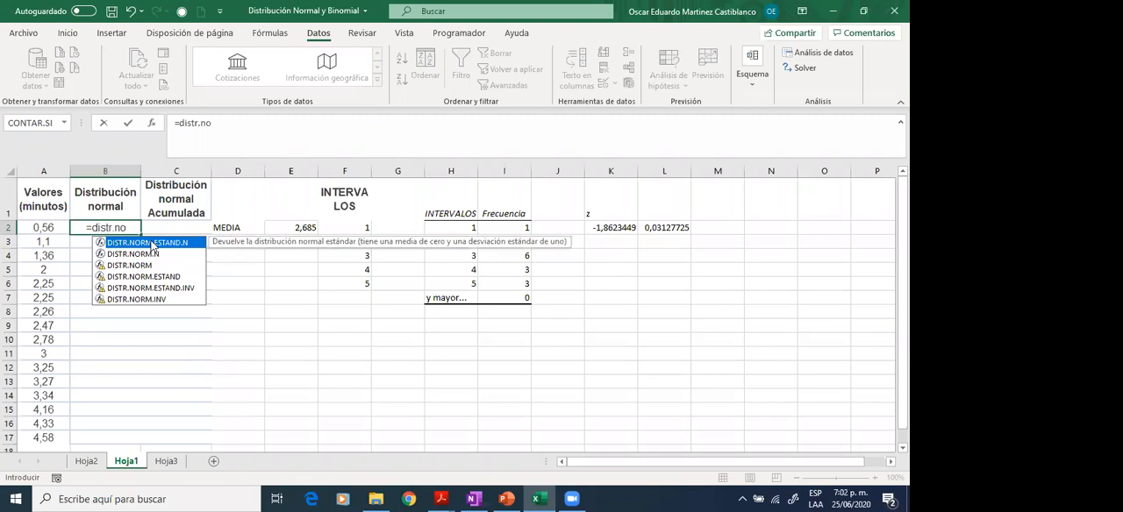
double_click(150, 253)
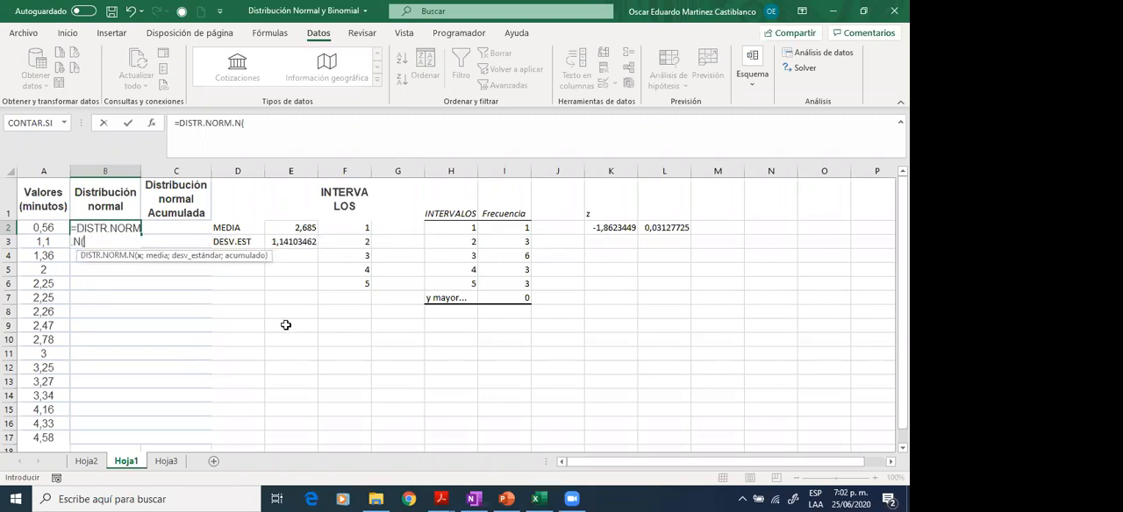
click(42, 225)
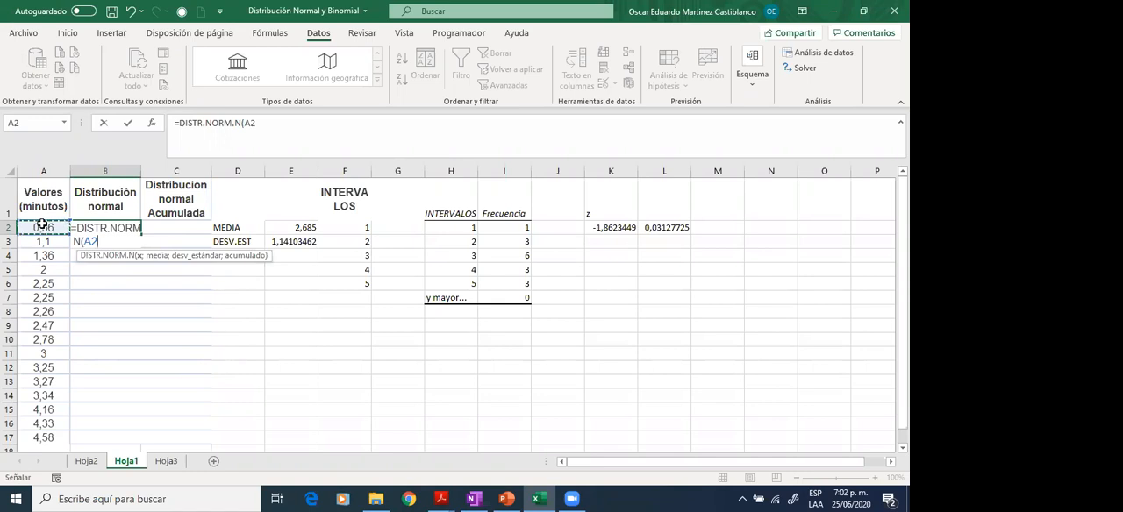
text(;)
click(309, 228)
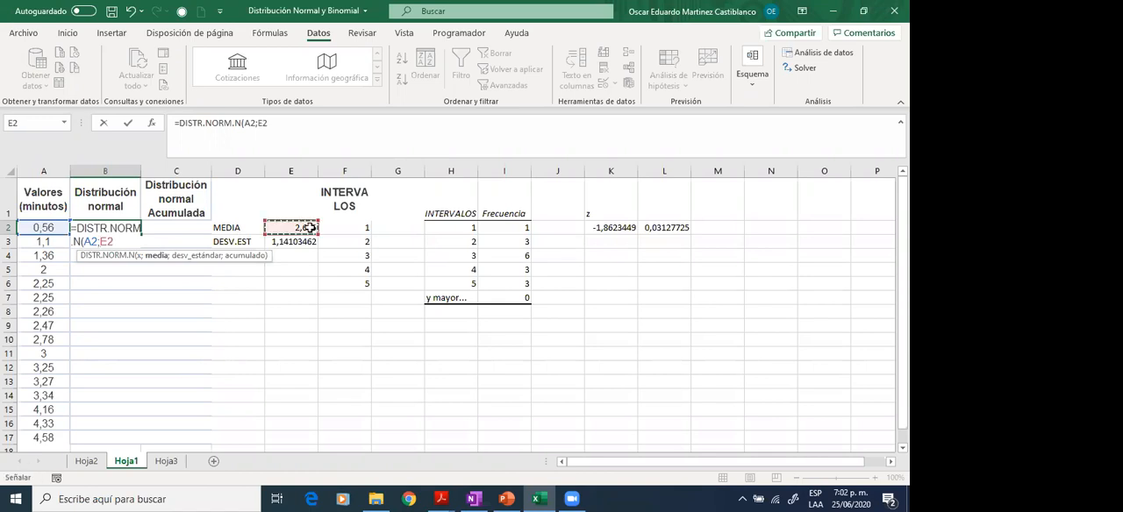
text(;)
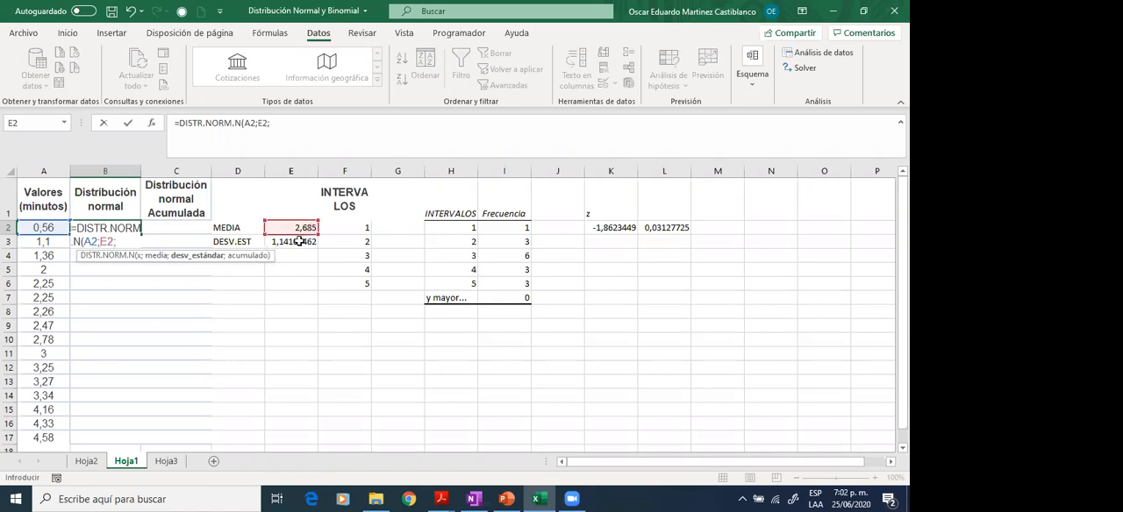
click(299, 242)
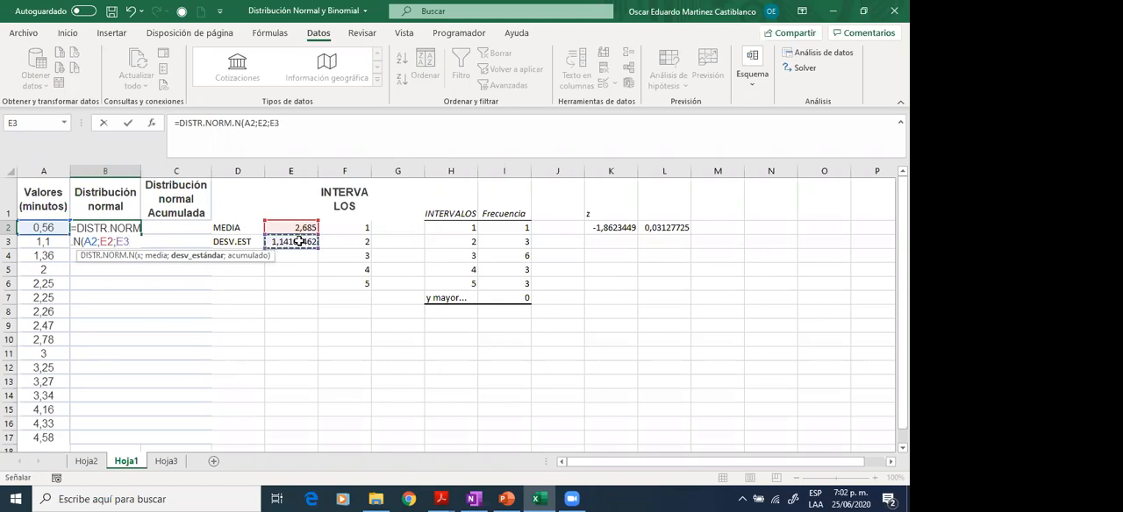
text(;)
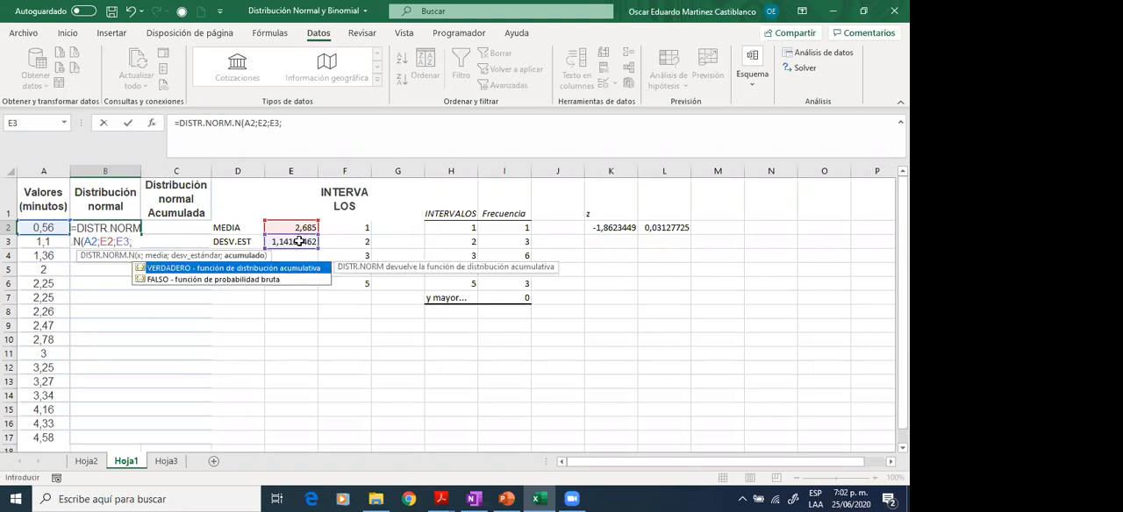
text(f)
double_click(188, 281)
text())
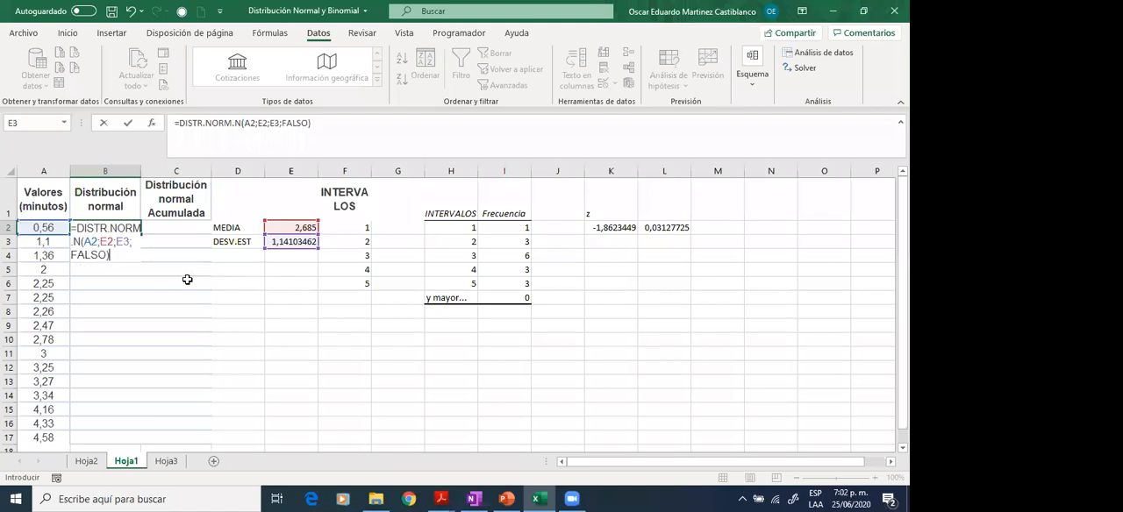
key(Return)
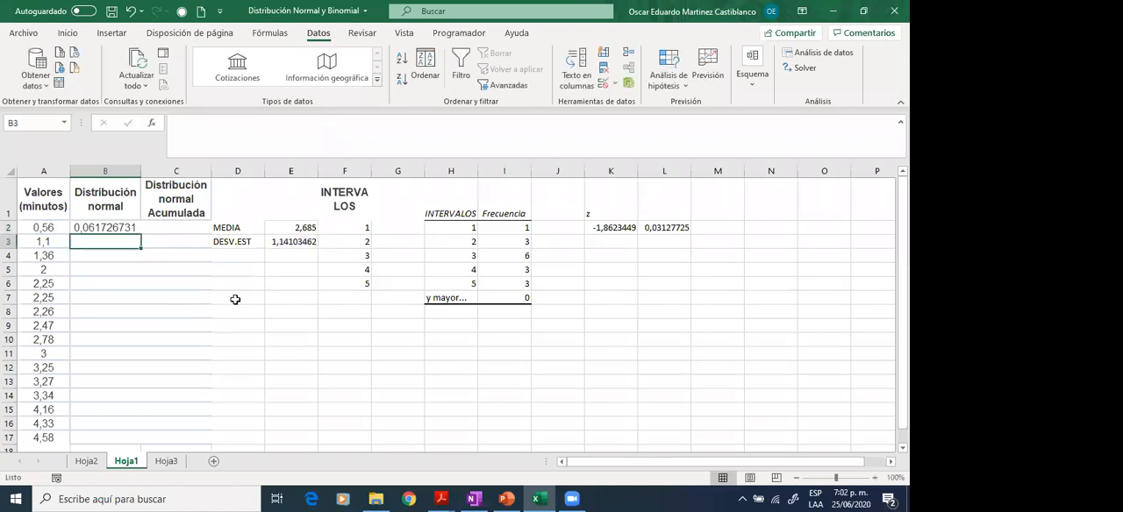
- Make the mean and standard deviation references absolute ($E$2, $E$3) in B2's formula and fill it down to B17
click(124, 229)
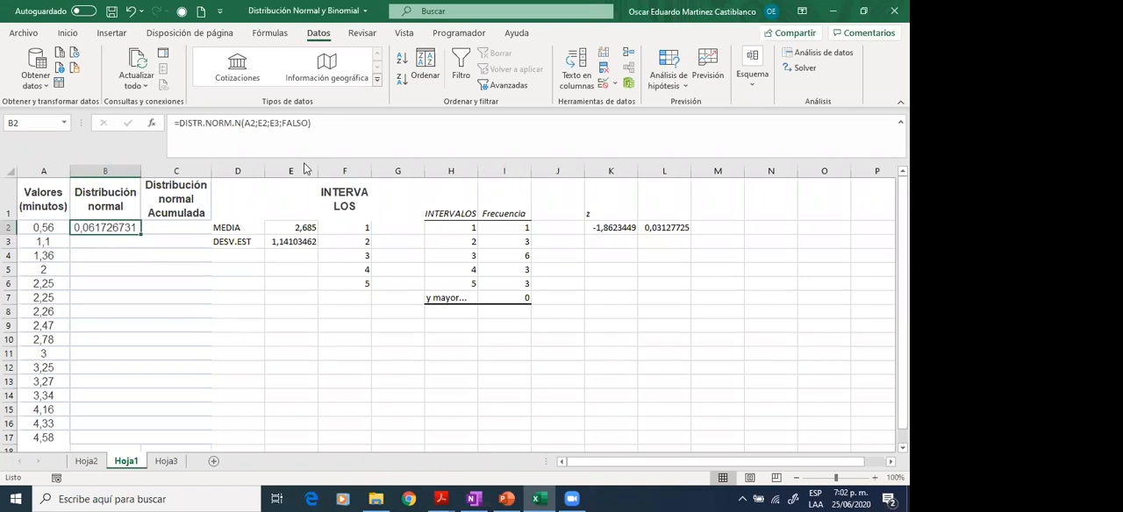
click(262, 121)
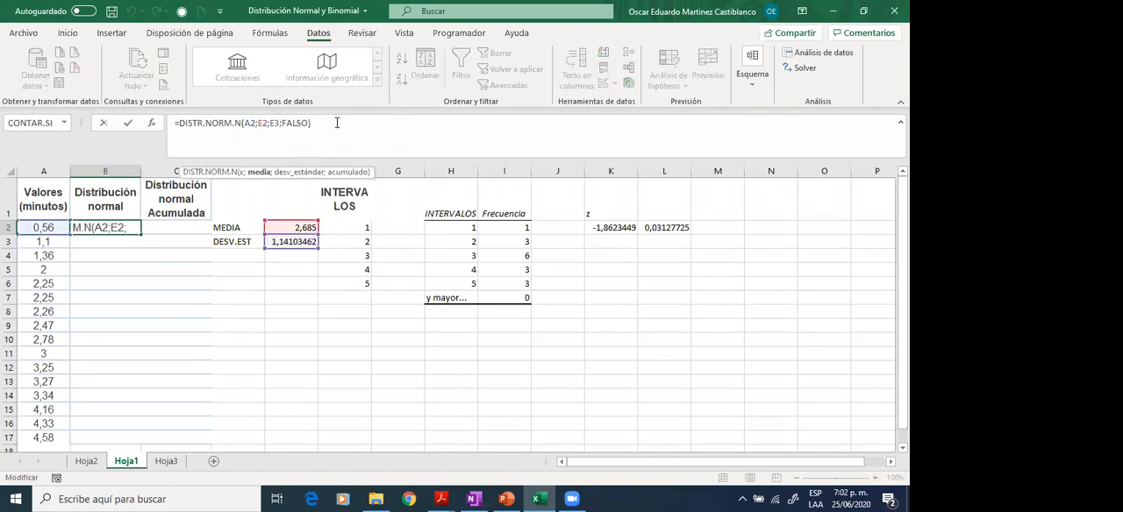
key(F4)
key(Right)
key(Right)
key(F4)
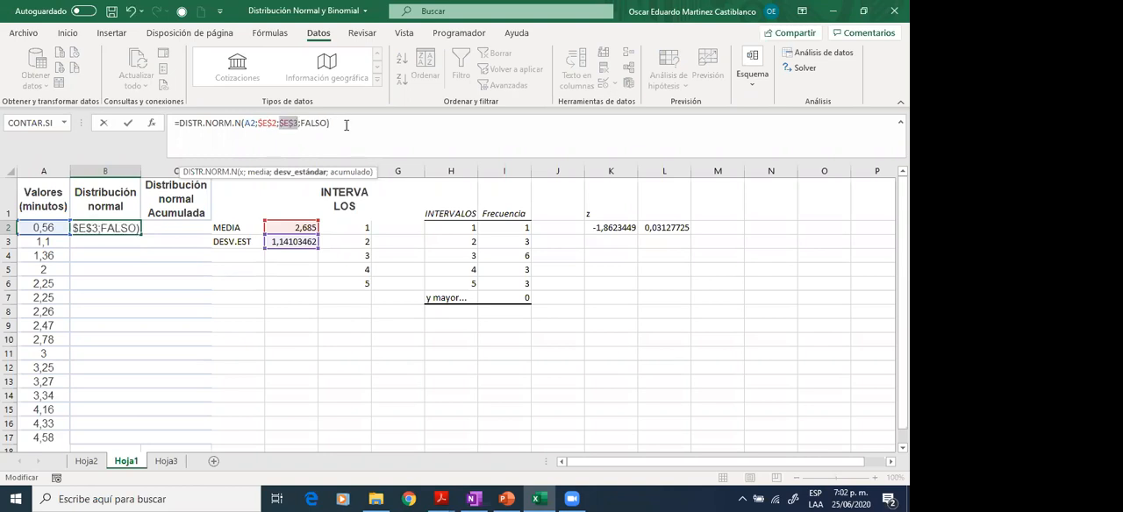
click(347, 124)
key(Return)
key(Up)
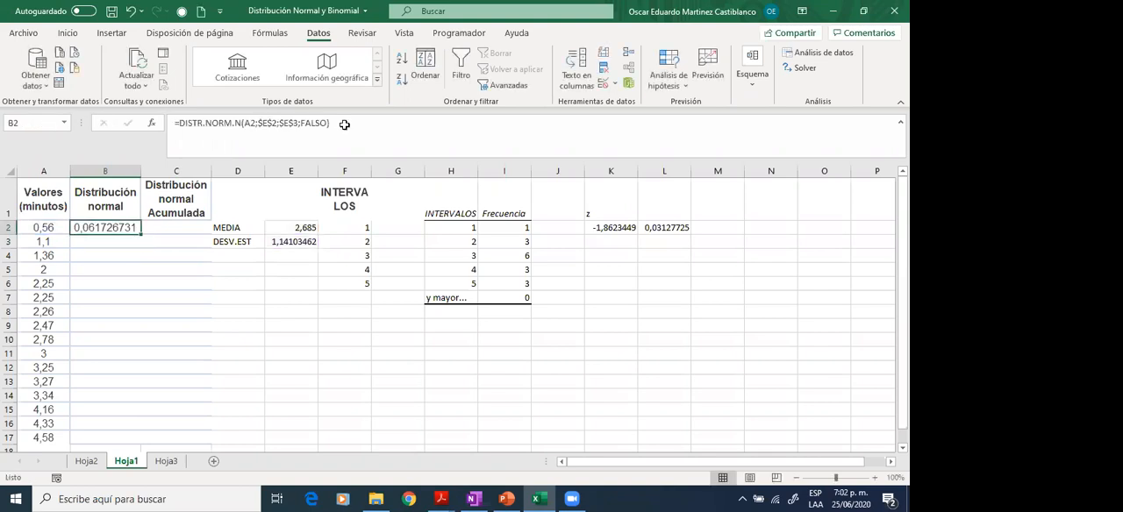
double_click(141, 235)
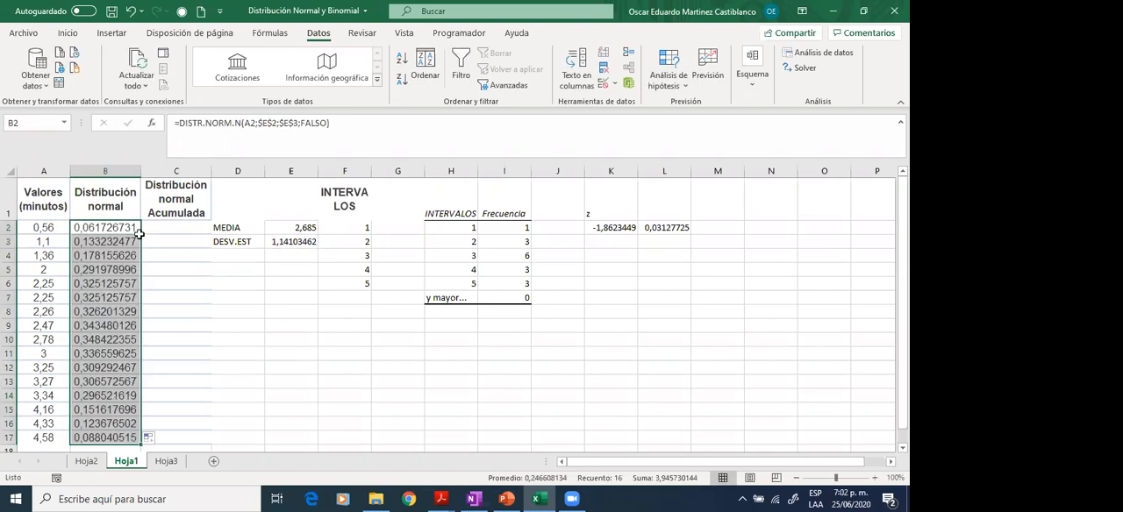
- Insert a scatter chart with smooth lines and no markers from the values and normal distribution in A1:B17
key(ctrl+Home)
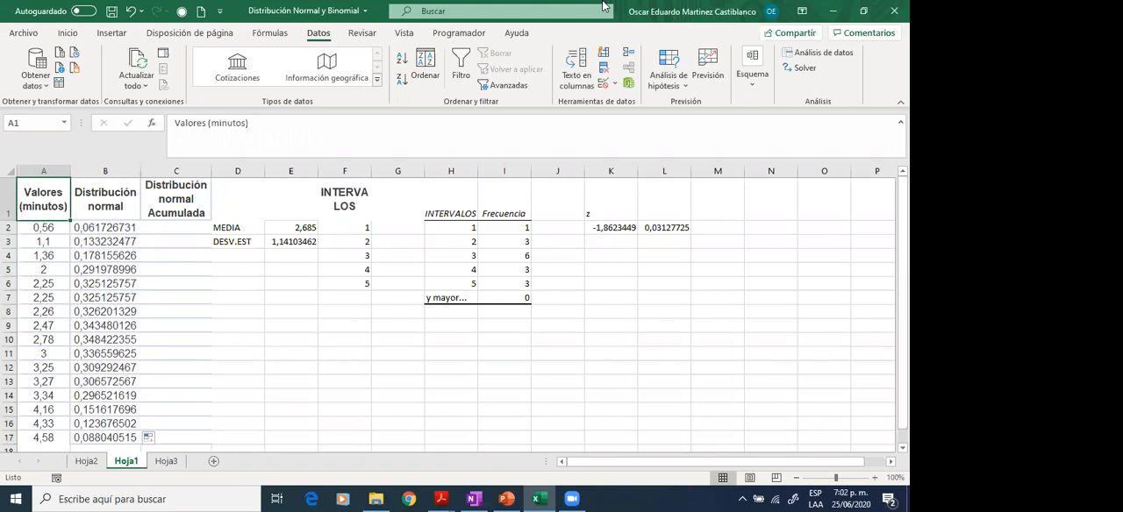
key(shift+Right)
key(shift+Down)
key(shift+Down)
key(shift+Down)
key(shift+Down)
key(shift+Down)
key(shift+Down)
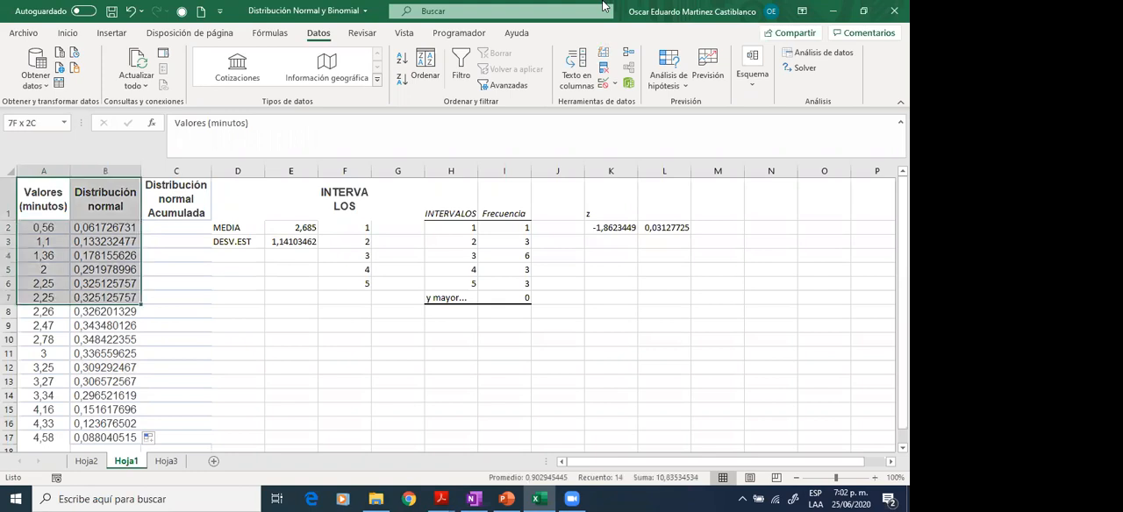
key(shift+Down)
key(shift+Down)
key(shift+Down)
key(shift+Down)
key(shift+Down)
key(shift+Down)
key(shift+Down)
key(shift+Down)
key(shift+Down)
key(shift+Down)
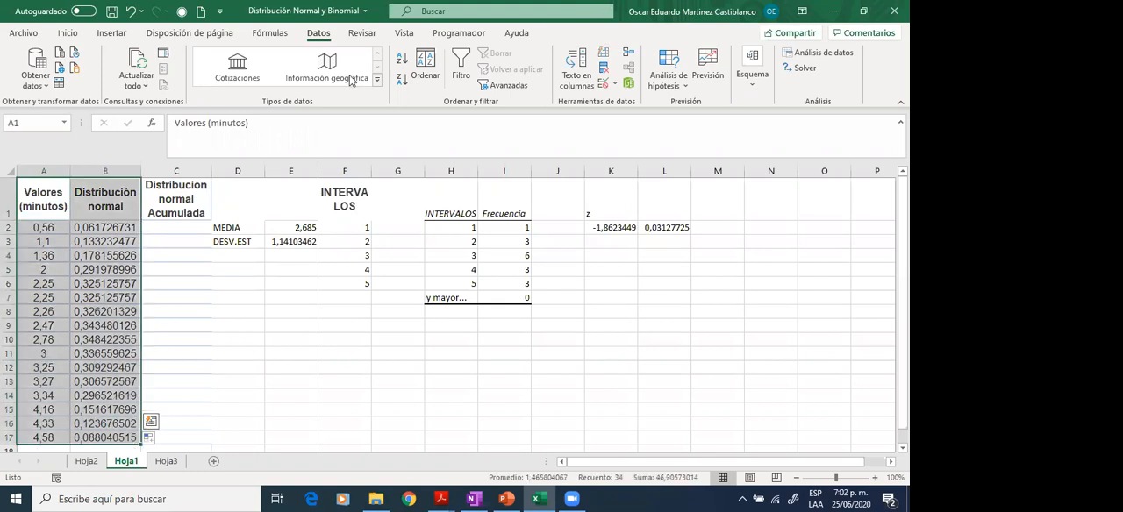
click(102, 35)
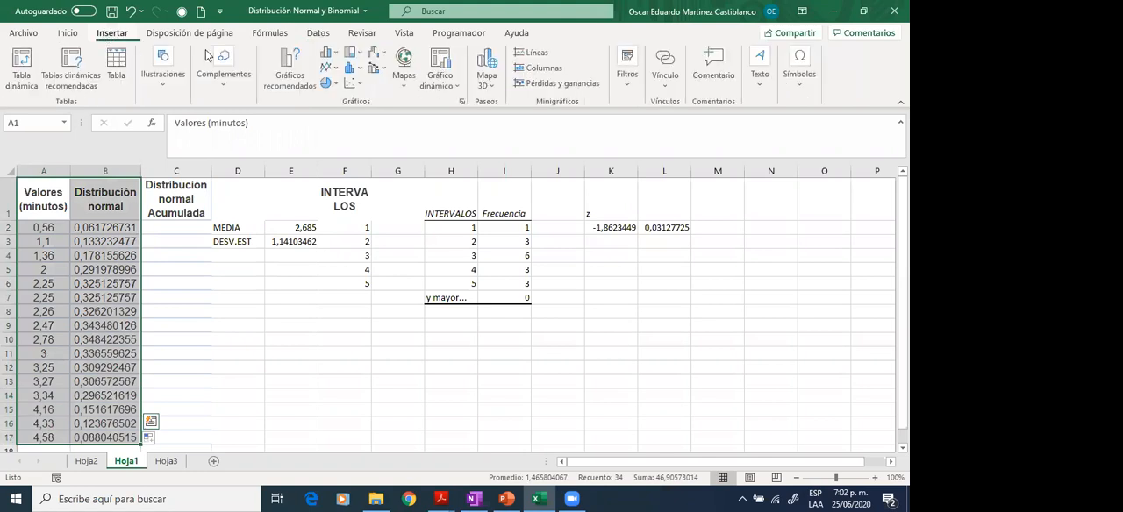
click(356, 83)
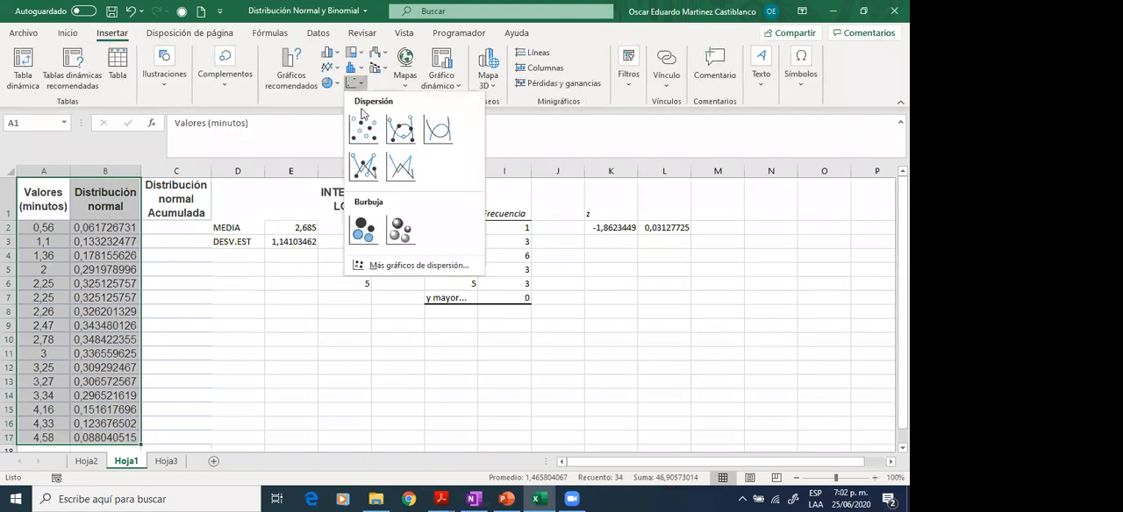
click(447, 131)
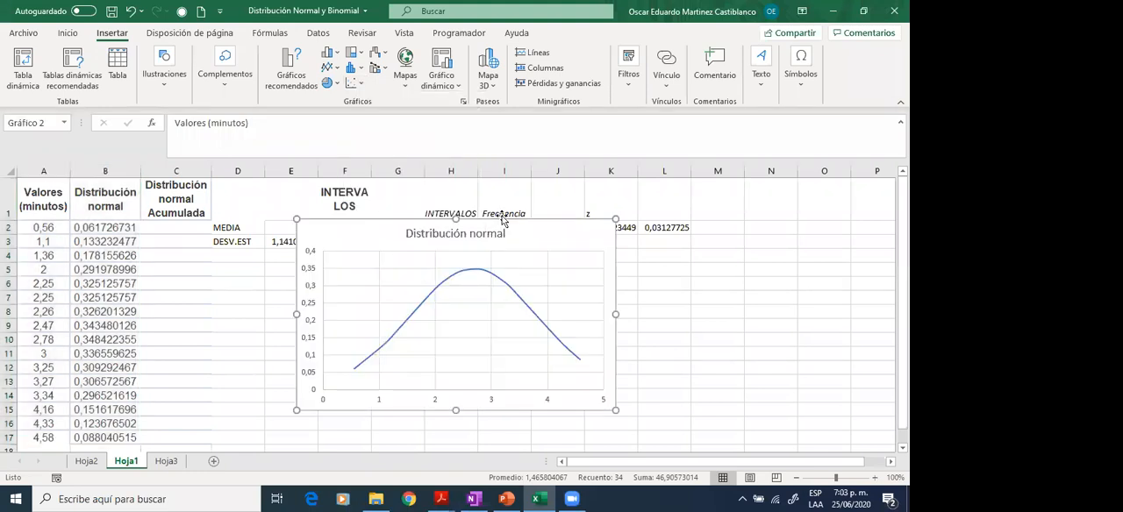
- Reposition the Distribución normal chart and its plot area, and delete the chart from the sheet
drag(392, 231, 509, 243)
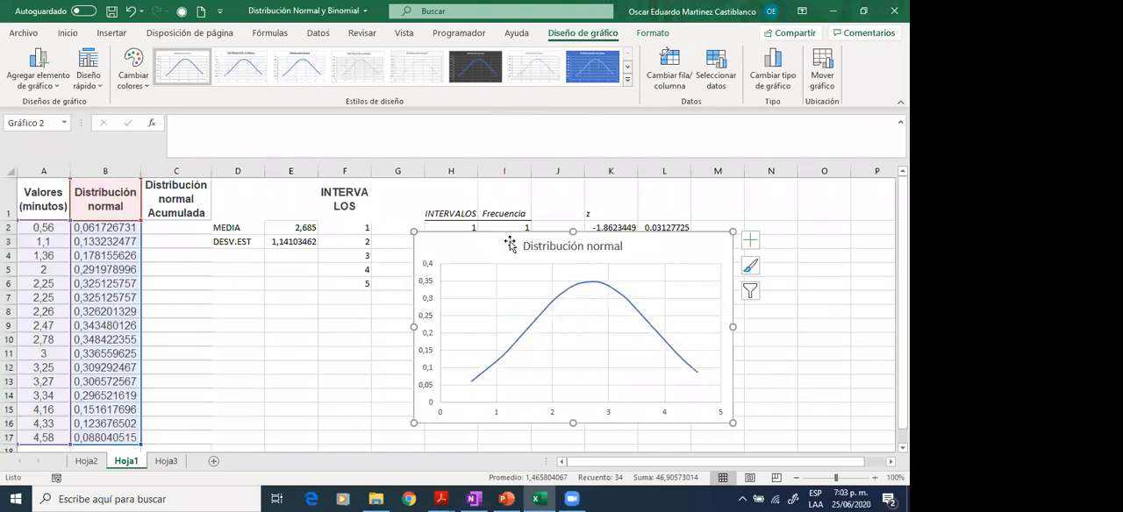
click(668, 260)
drag(669, 259, 672, 254)
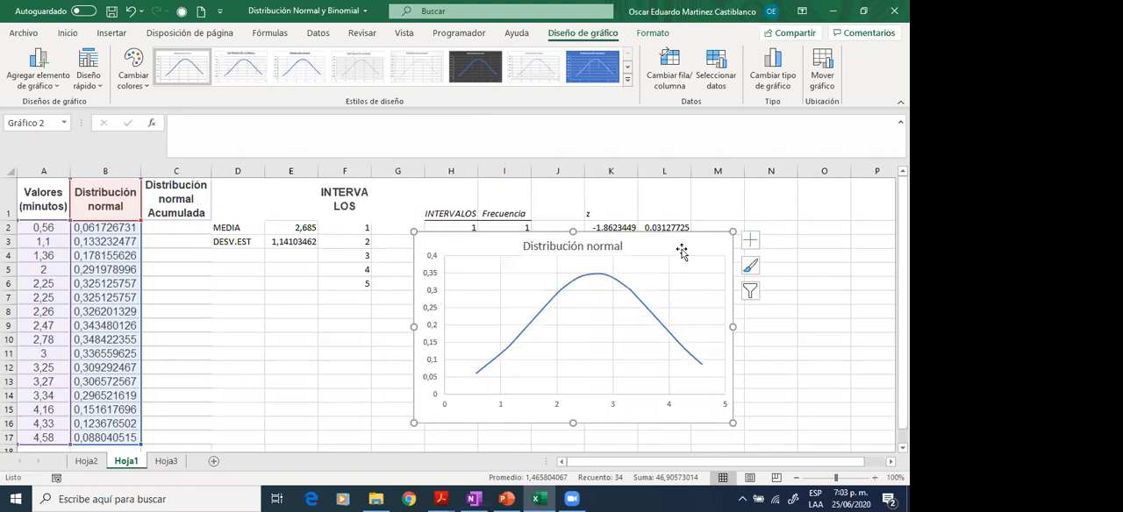
key(Delete)
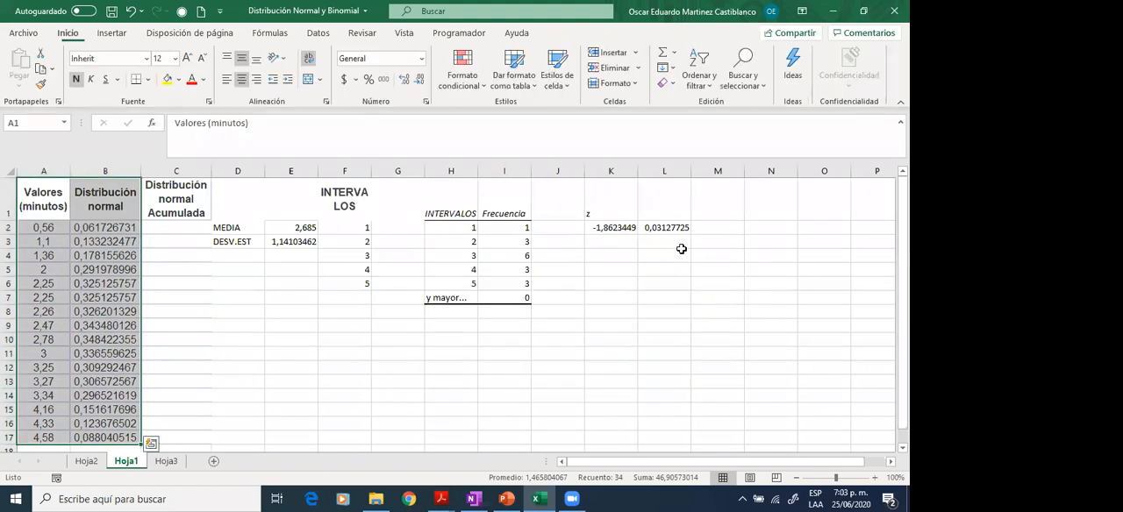
click(172, 235)
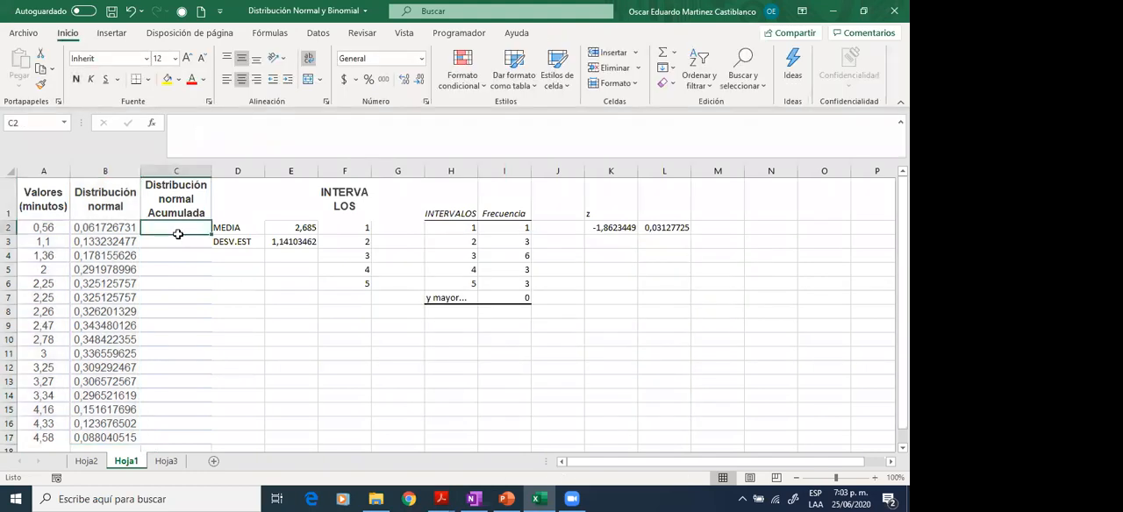
text(=)
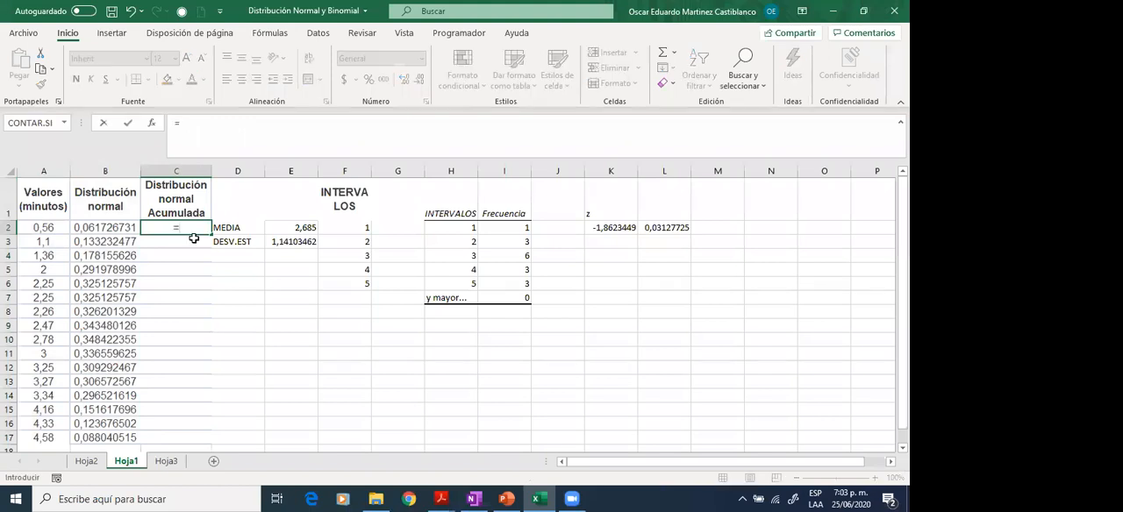
key(Escape)
- Copy the normal distribution formula from B2 into C2 under Distribución normal Acumulada
key(Left)
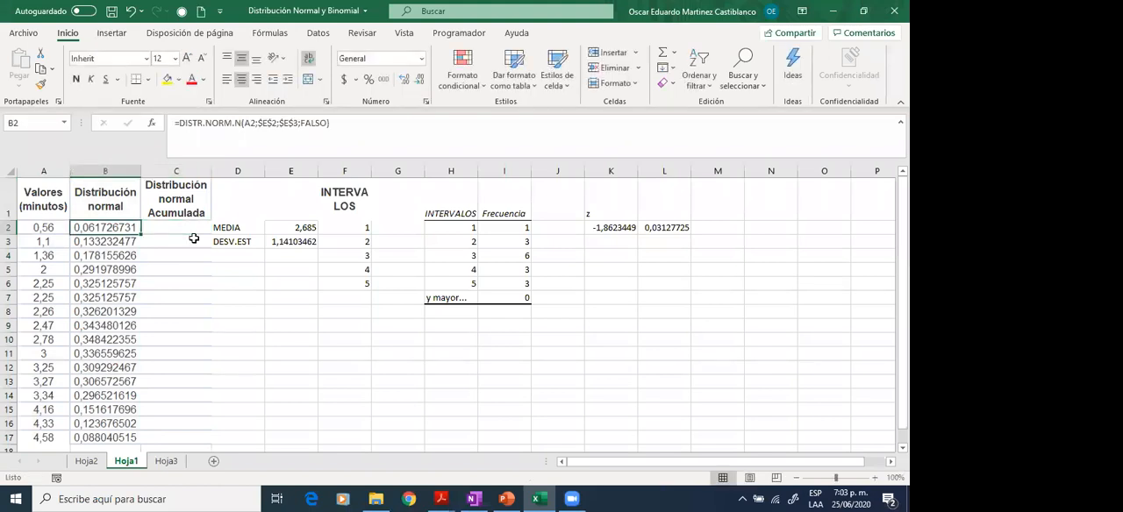
key(ctrl+c)
key(Right)
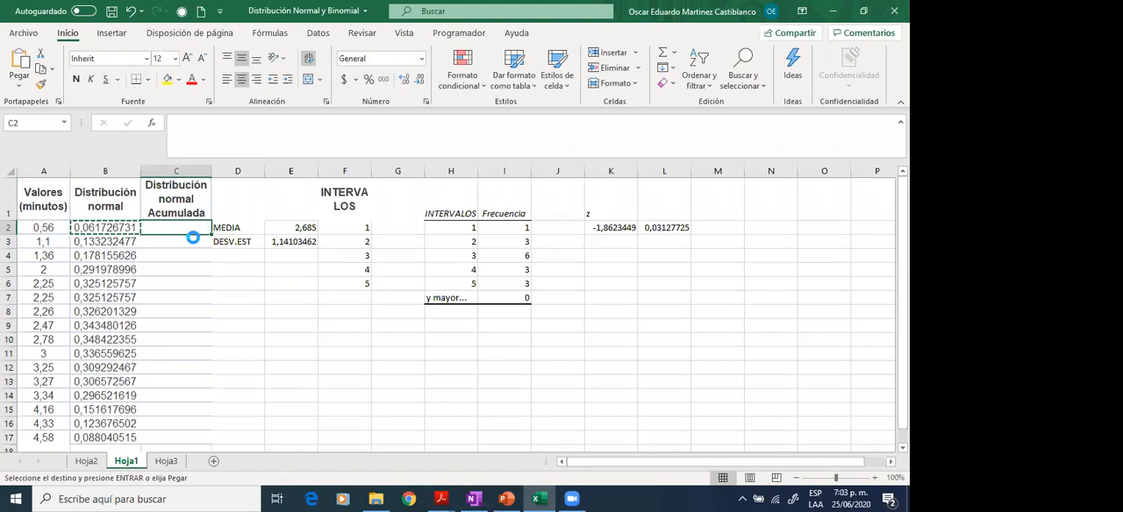
key(ctrl+v)
key(Escape)
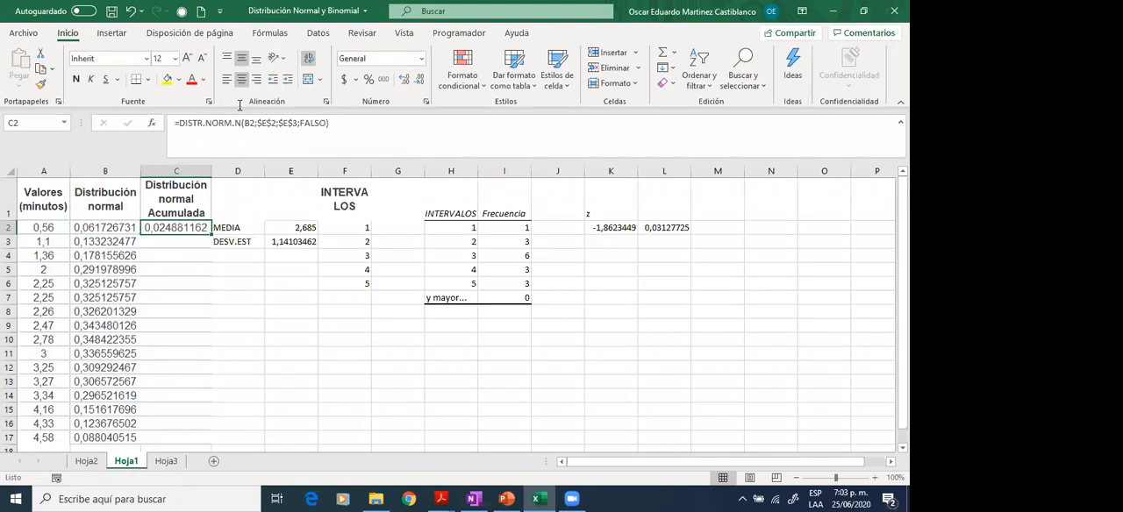
- Edit C2's formula to use A2 as x and VERDADERO as the cumulative argument: =DISTR.NORM.N(A2;$E$2;$E$3;VERDADERO)
click(250, 123)
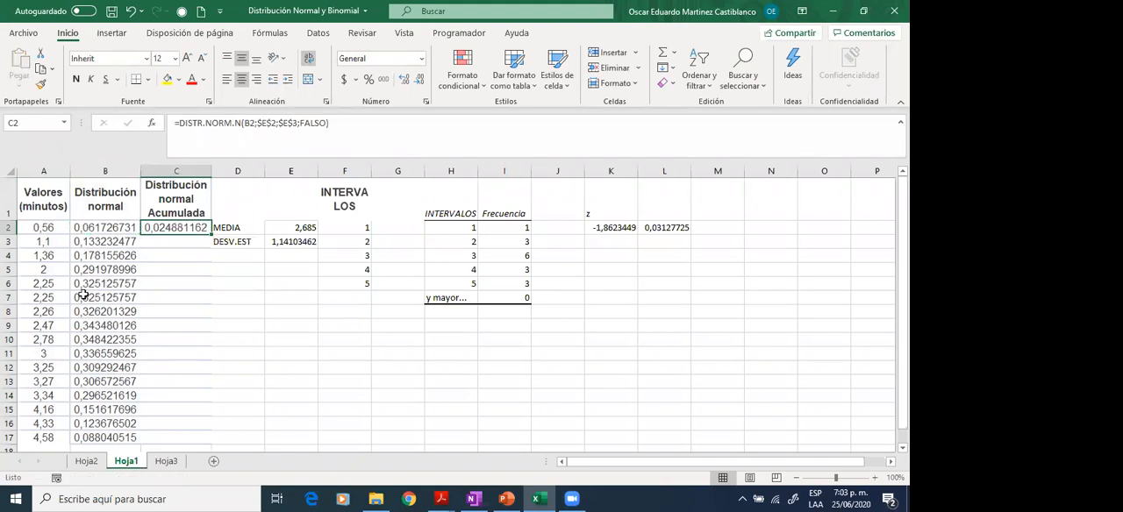
click(51, 228)
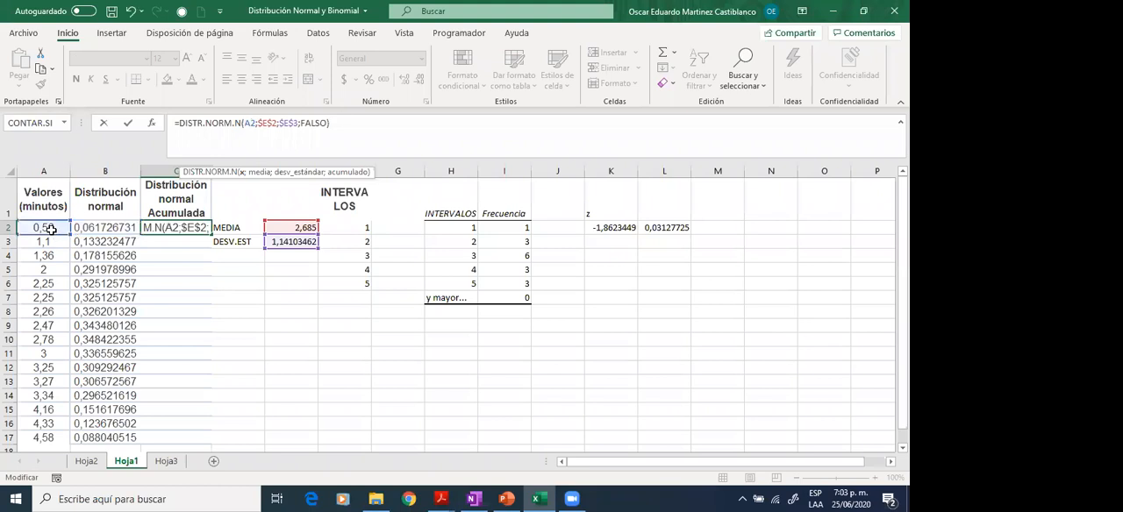
click(331, 123)
key(shift+Left)
key(shift+Left)
key(shift+Left)
key(shift+Left)
key(shift+Left)
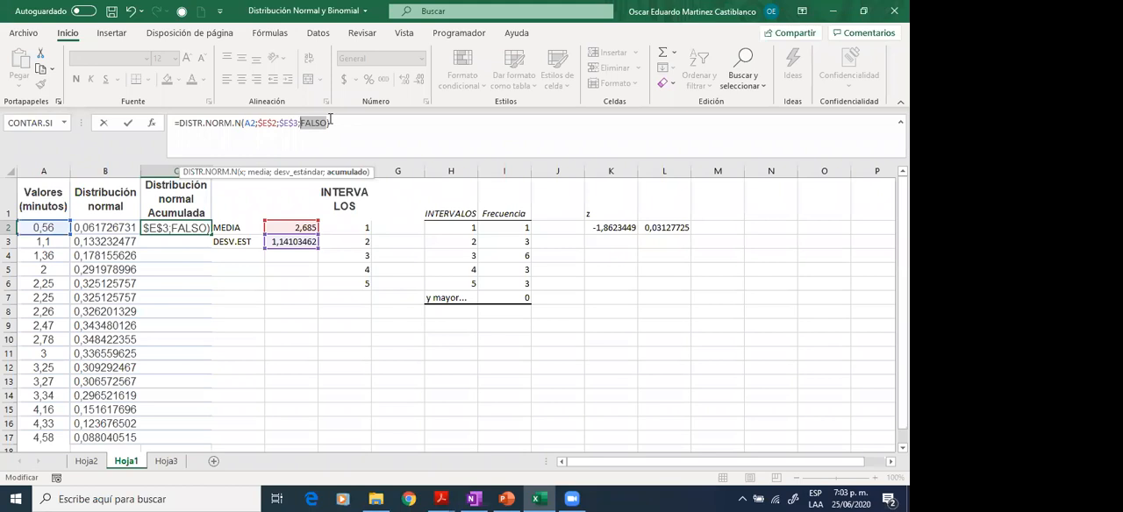
text(VERDA)
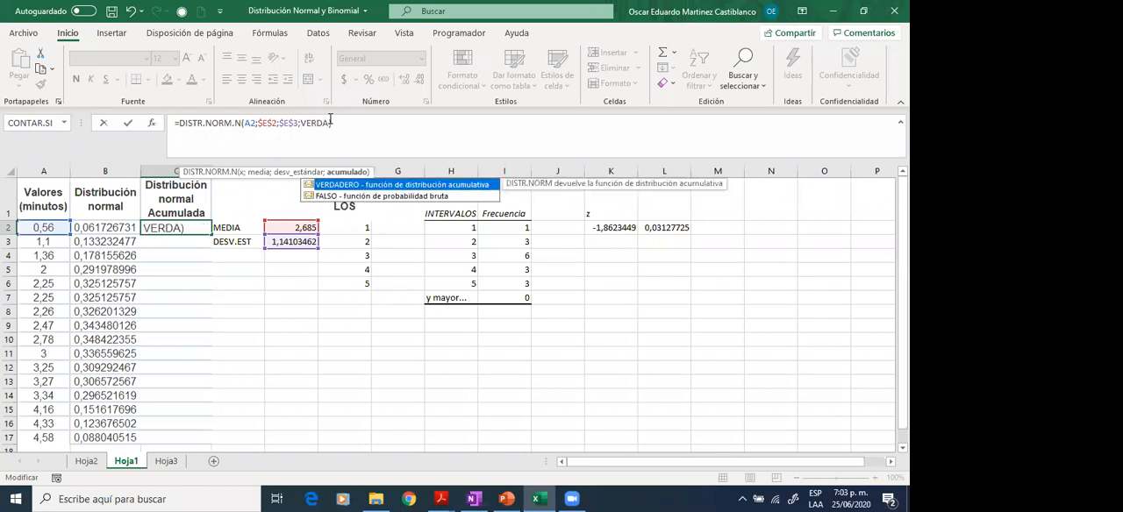
double_click(346, 186)
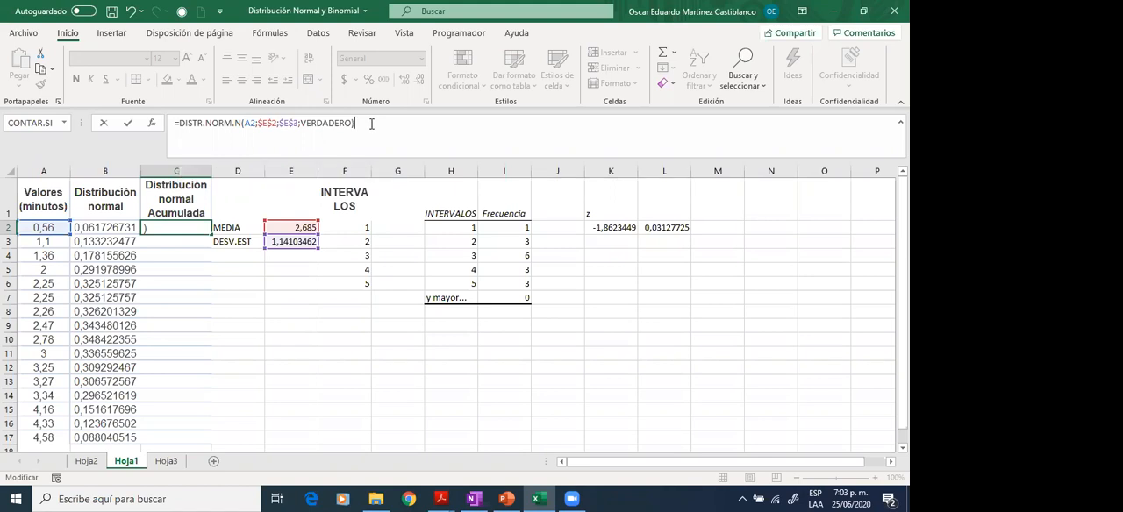
text())
key(Return)
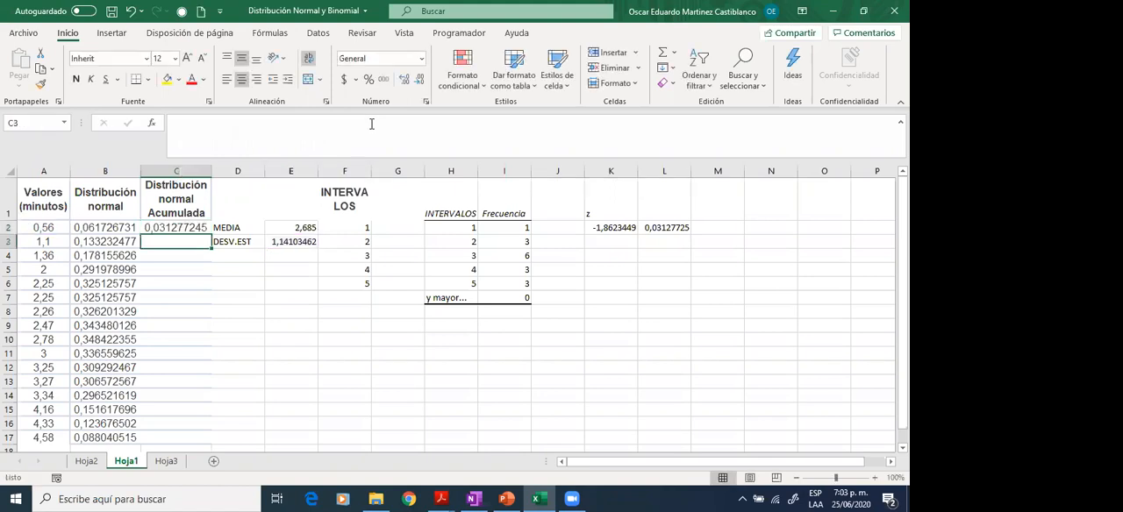
click(175, 227)
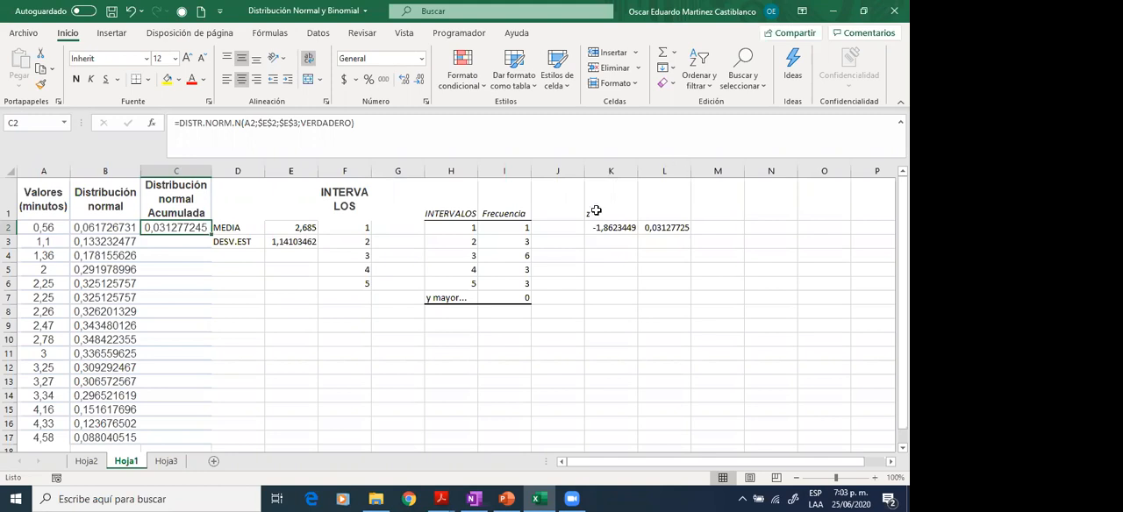
- Clear the z calculation in K1:L2 and fill the cumulative distribution formula from C2 down to C17
drag(595, 211, 672, 228)
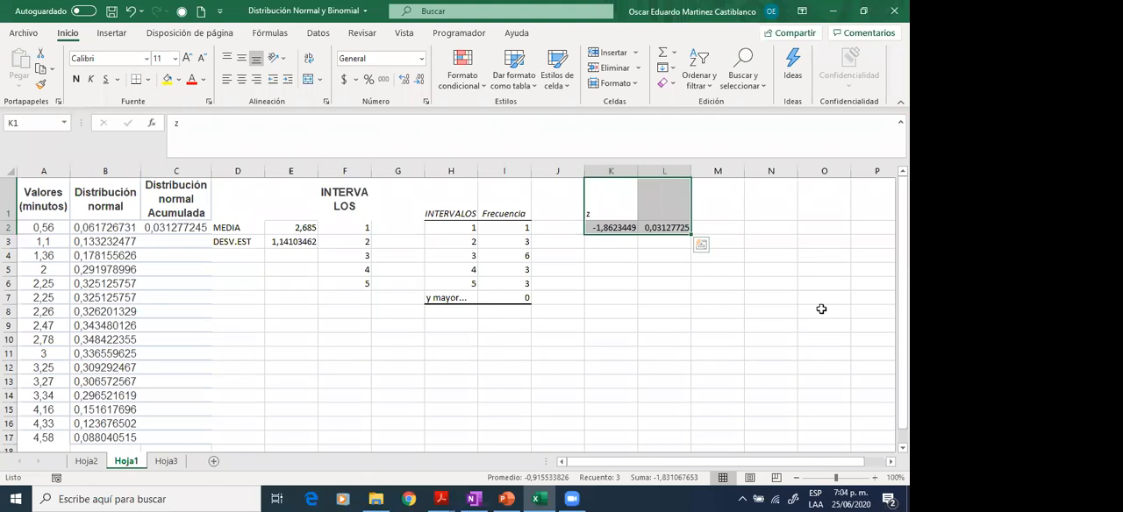
key(Delete)
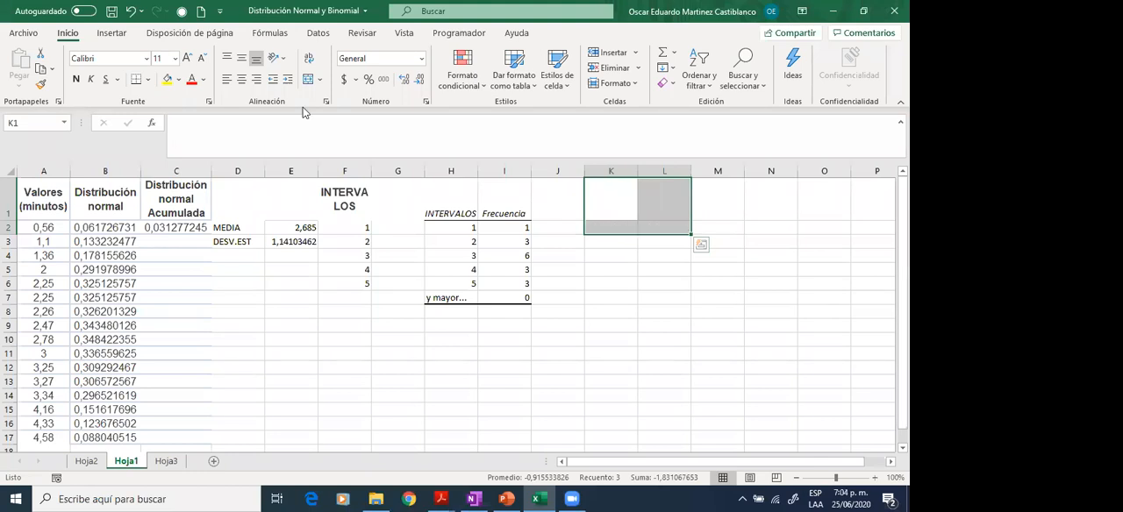
click(165, 226)
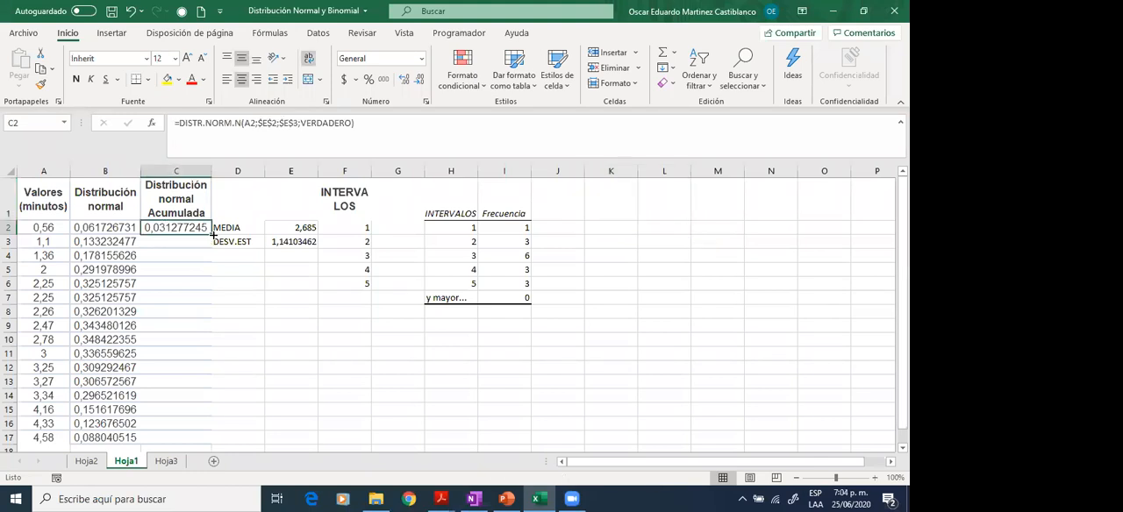
double_click(211, 234)
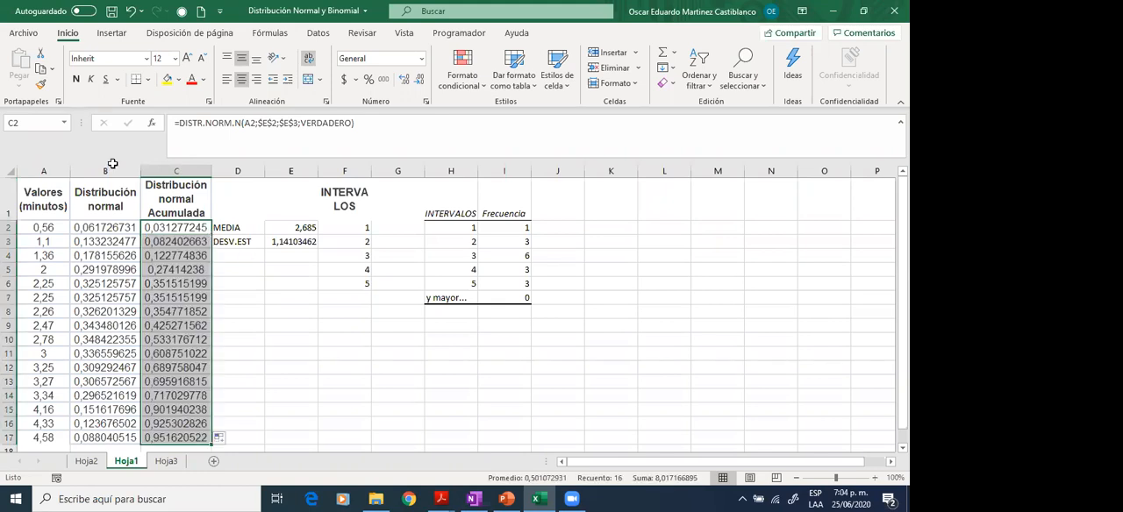
- Insert a scatter chart with smooth lines and no markers from A1:C17 and place it beside the Frecuencia table, over columns J to O
drag(67, 207, 176, 437)
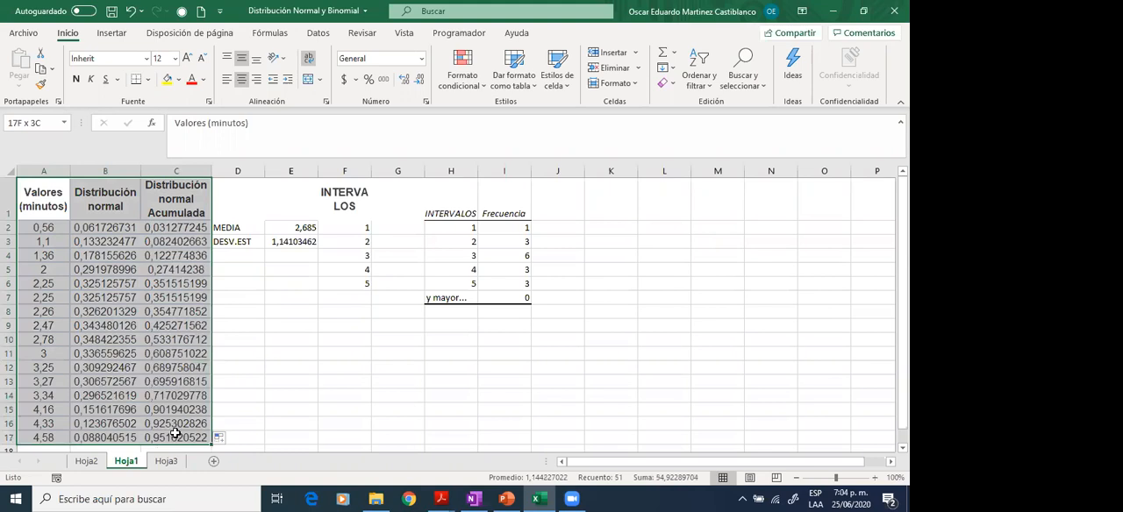
click(128, 35)
click(359, 83)
click(438, 130)
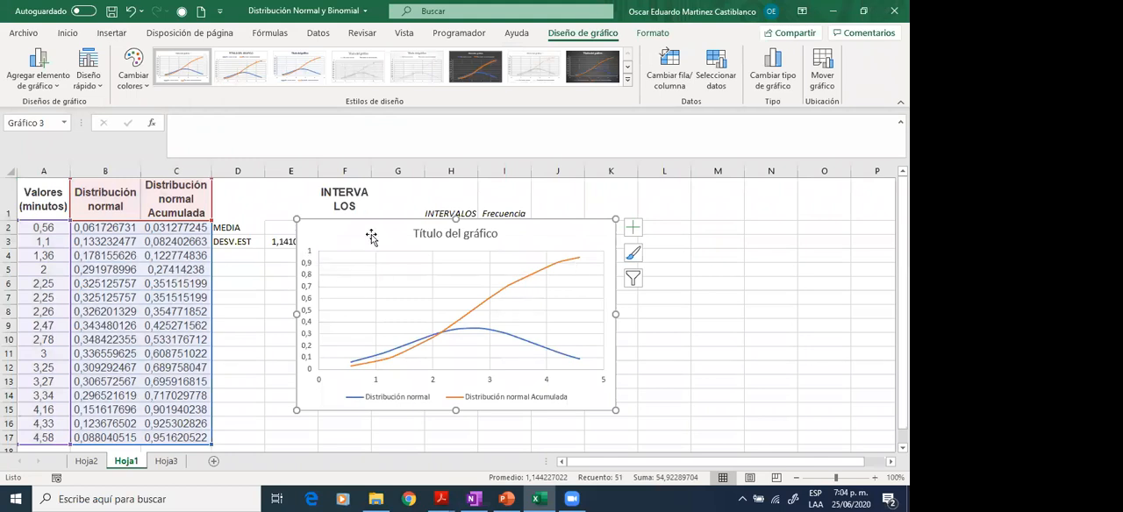
drag(372, 237, 321, 213)
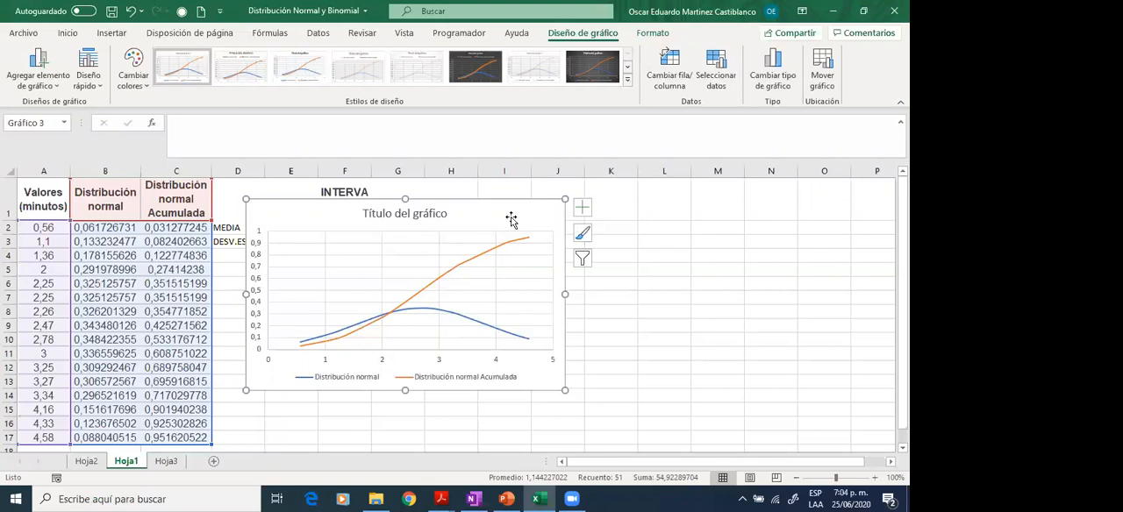
drag(268, 220, 566, 207)
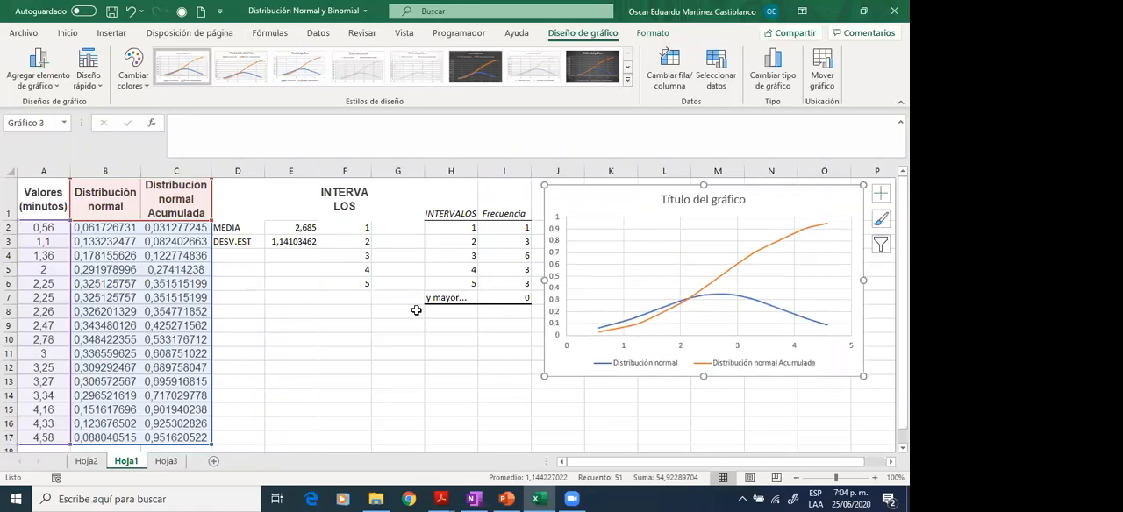
- Enter the heading PROBABILIDAD DE ATENDER UN CLIENTE ENTRE 2 Y 4 MINUTOS in D9
click(284, 334)
click(231, 351)
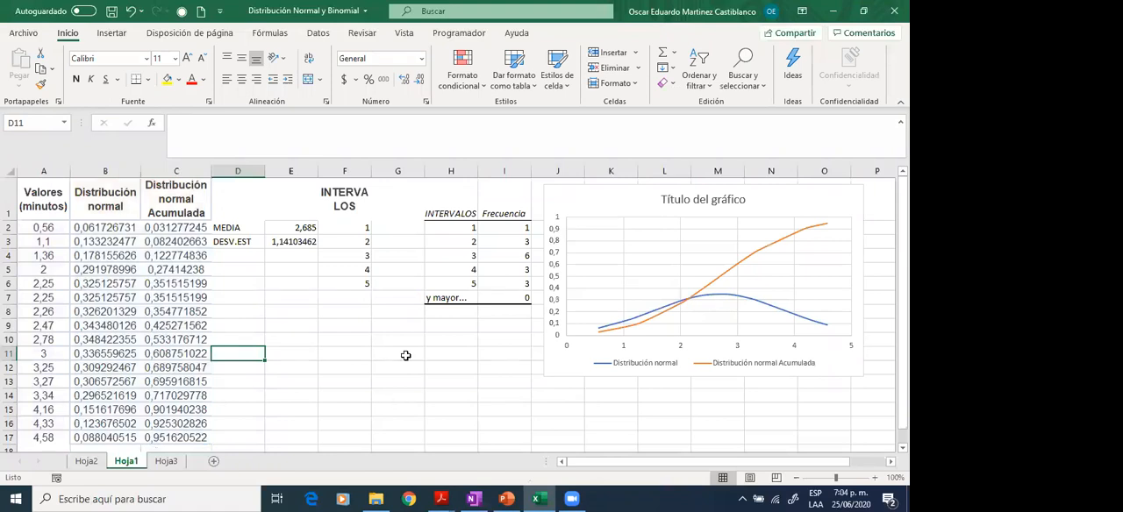
key(Up)
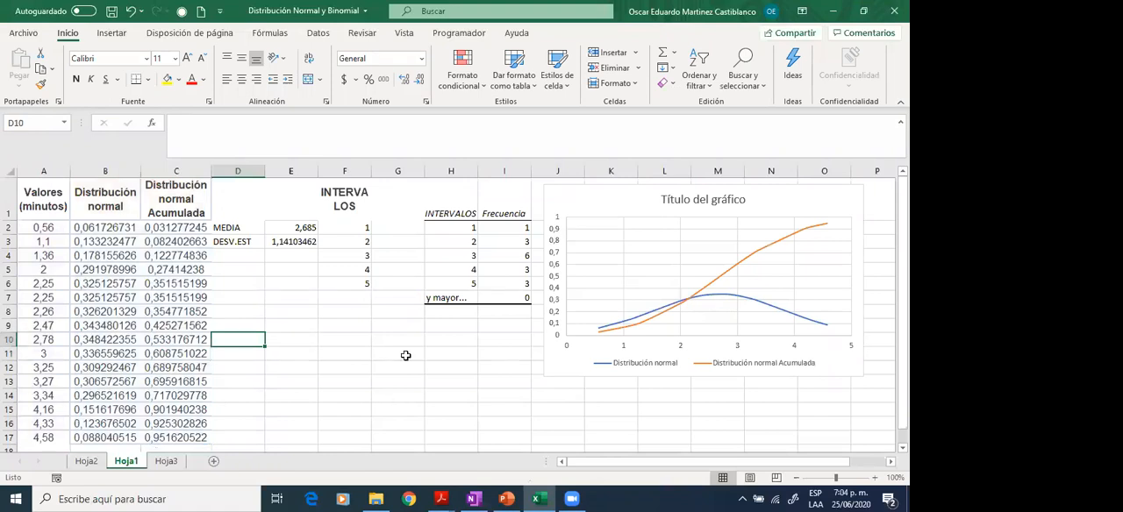
key(Up)
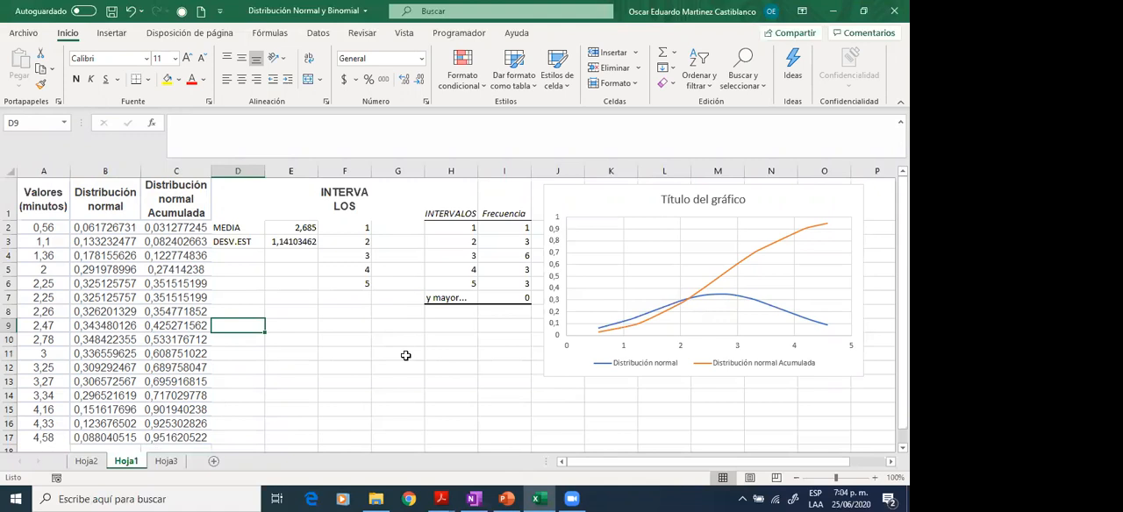
text(PROBABILIDAD)
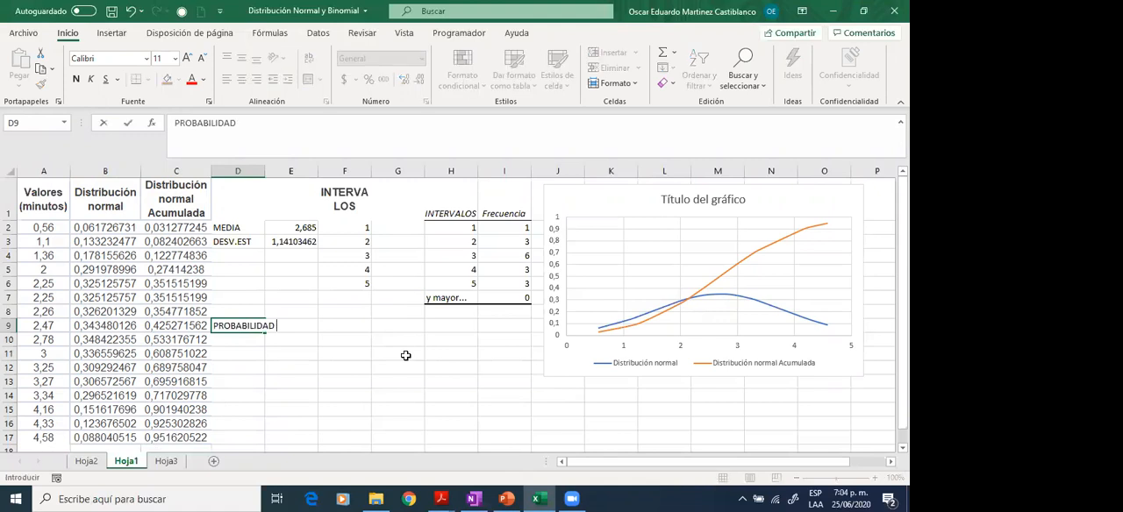
text( DE ATENDER UN CLIENT)
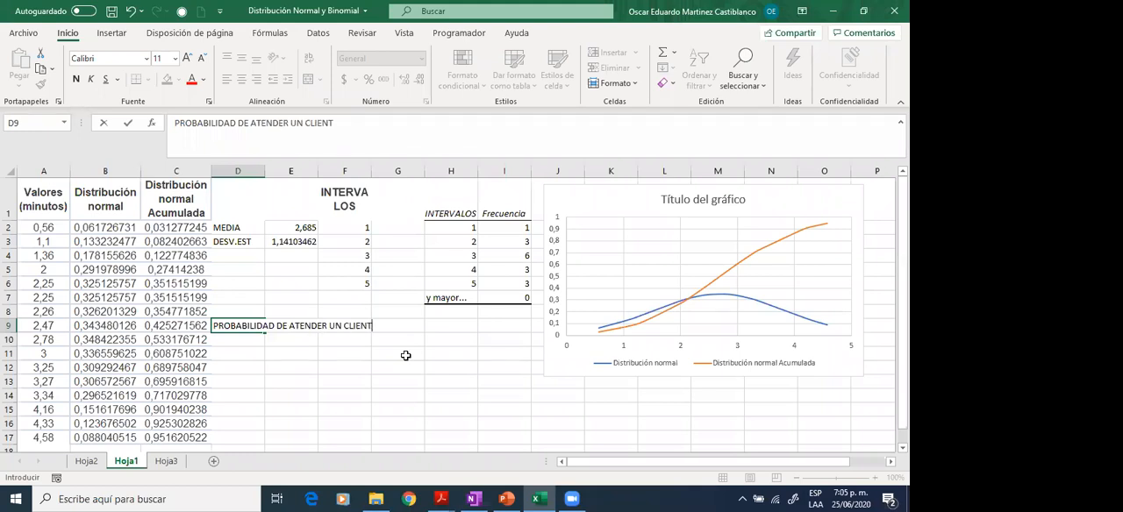
text(E ENTRE 2 Y 4 MINUTS)
key(BackSpace)
text(OS)
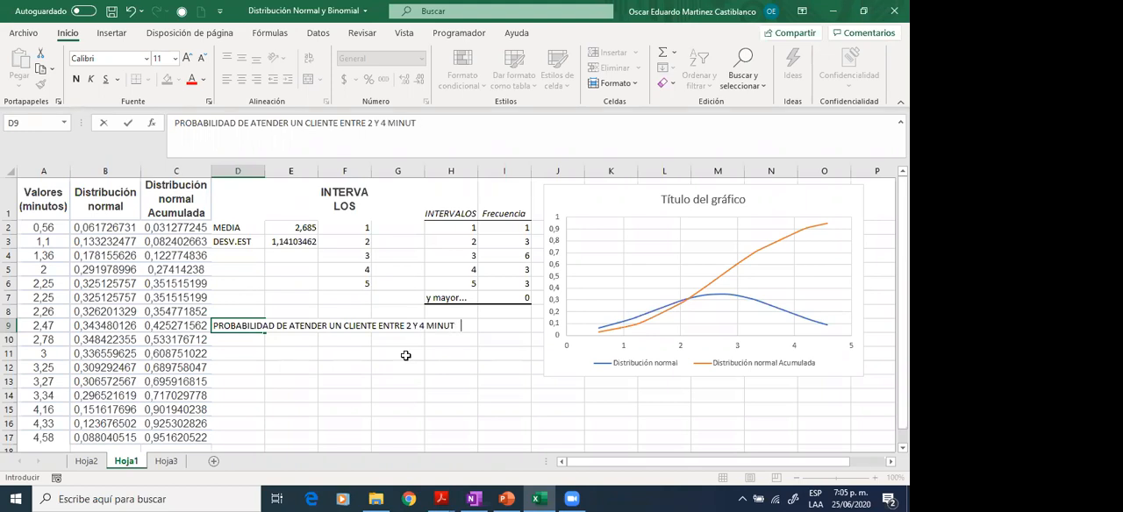
key(Return)
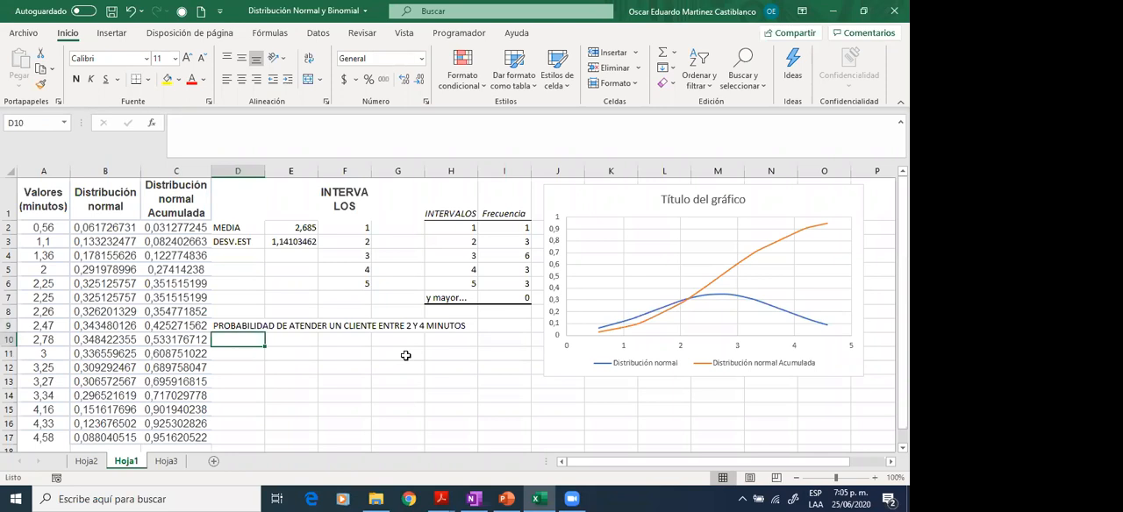
- Label D11 as P(X<4), replacing the autocompleted heading text
key(Return)
key(F2)
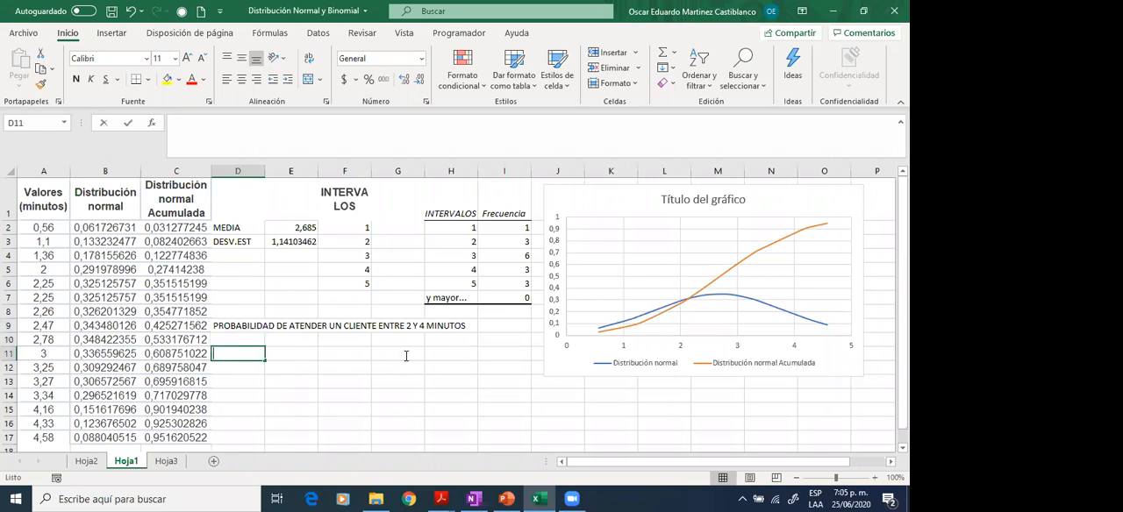
text(p)
key(BackSpace)
key(BackSpace)
text(p)
key(BackSpace)
key(BackSpace)
text(P()
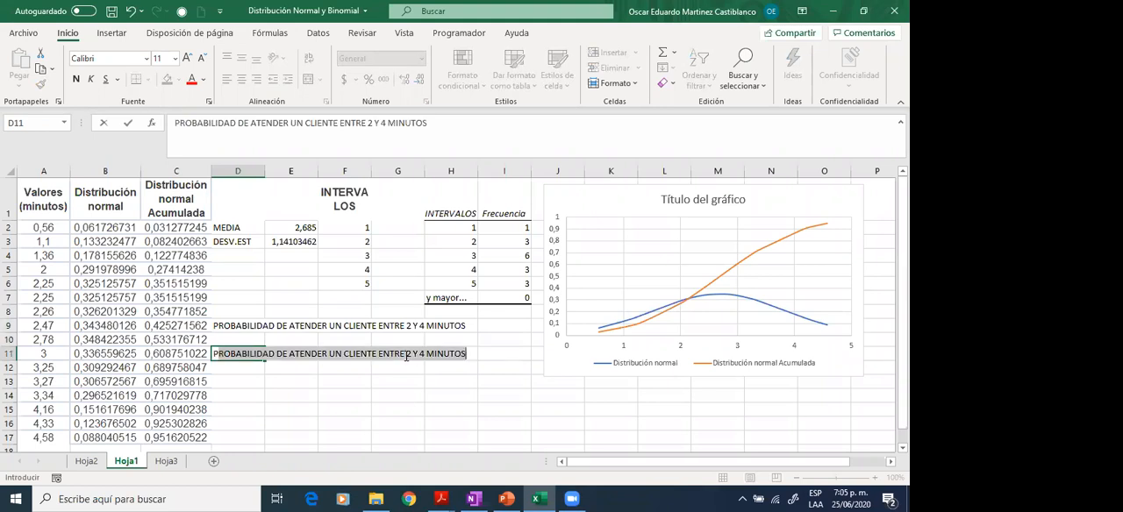
text(X)
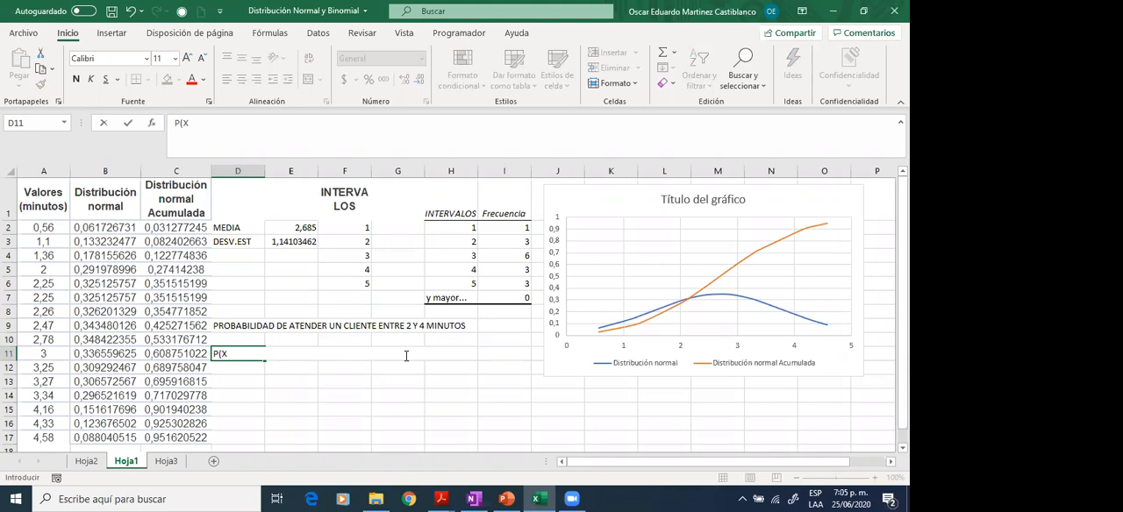
text(<4))
key(Tab)
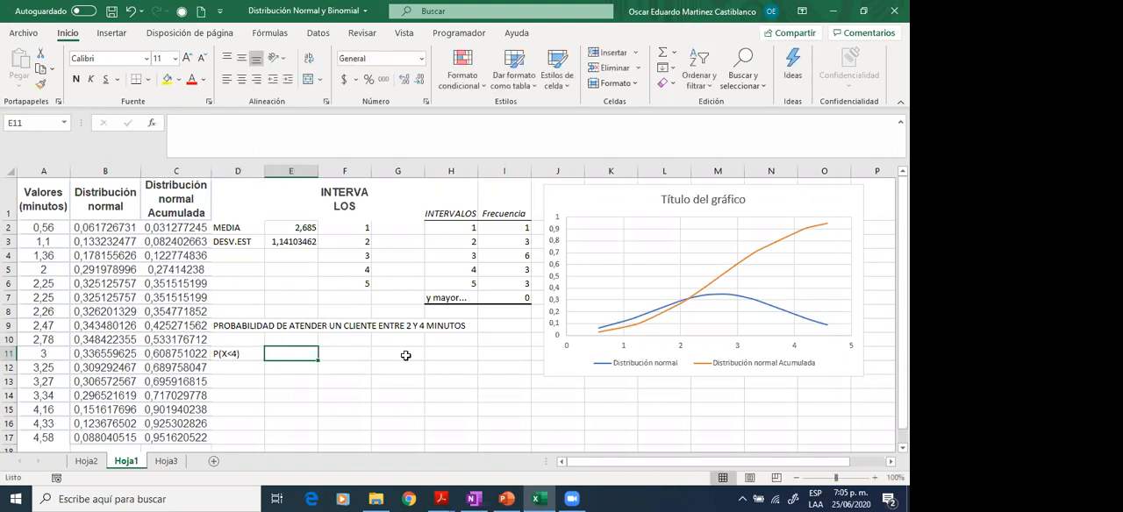
- Calculate the cumulative probability for P(X<4) in E11 with =DISTR.NORM.N(4;E2;E3;VERDADERO)
text(=dis)
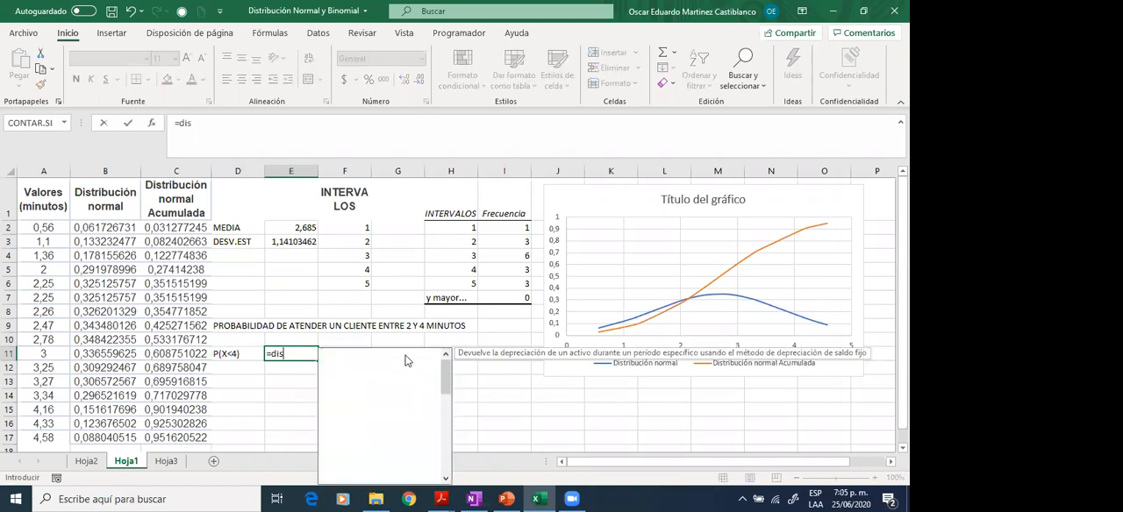
text(tr.)
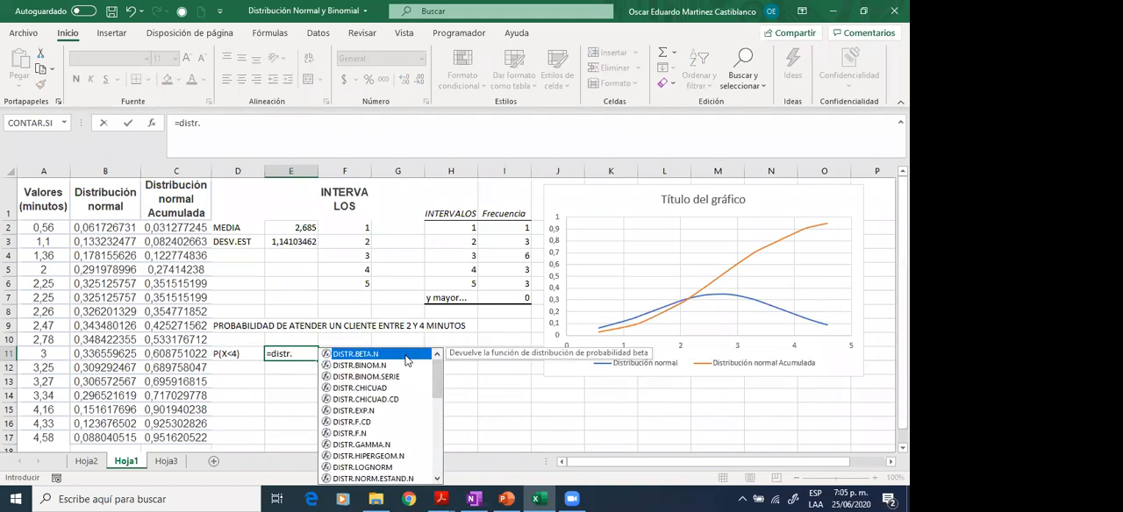
text(n)
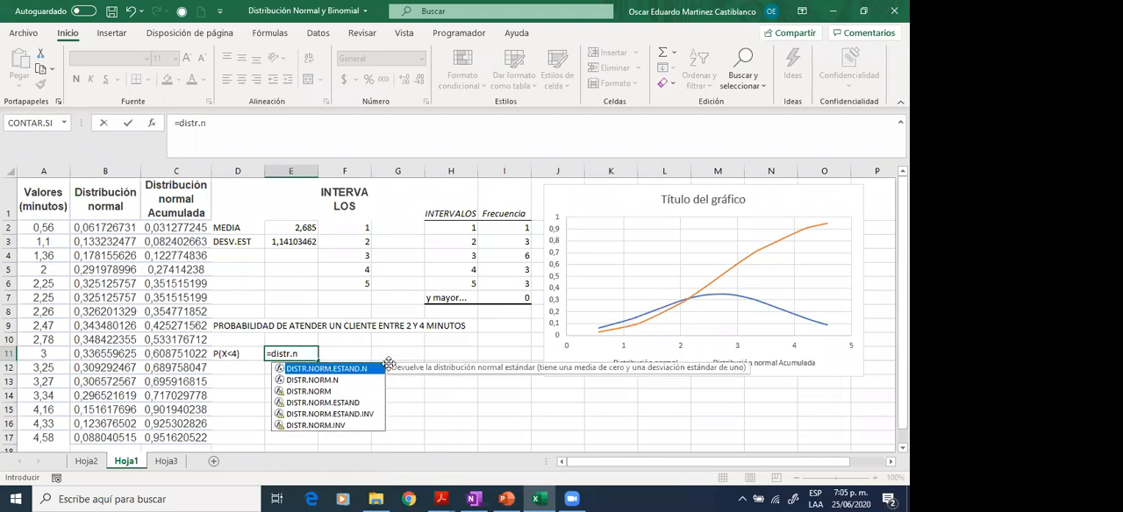
click(335, 383)
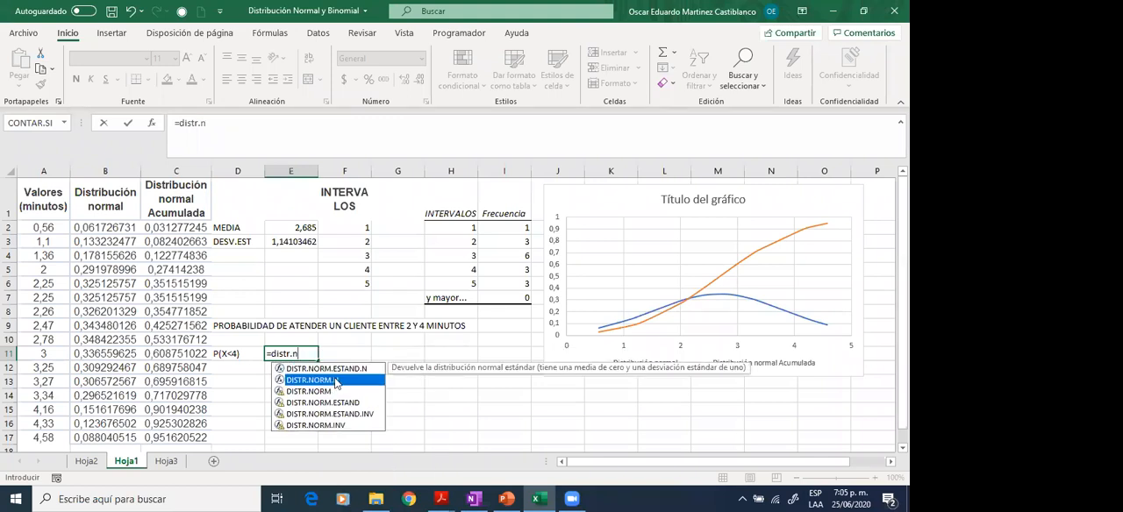
double_click(335, 383)
text(4)
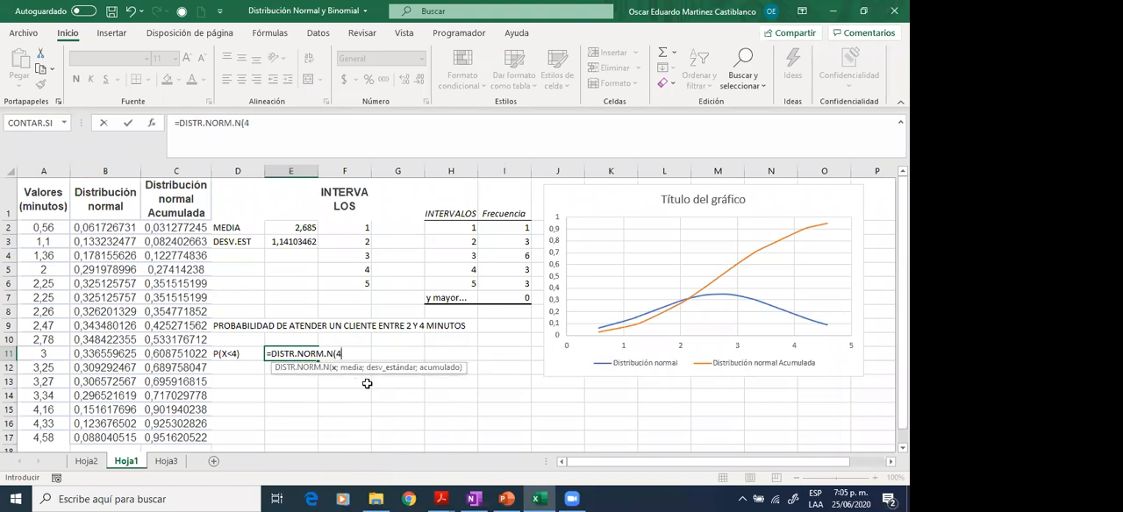
text(;)
click(303, 228)
text(;)
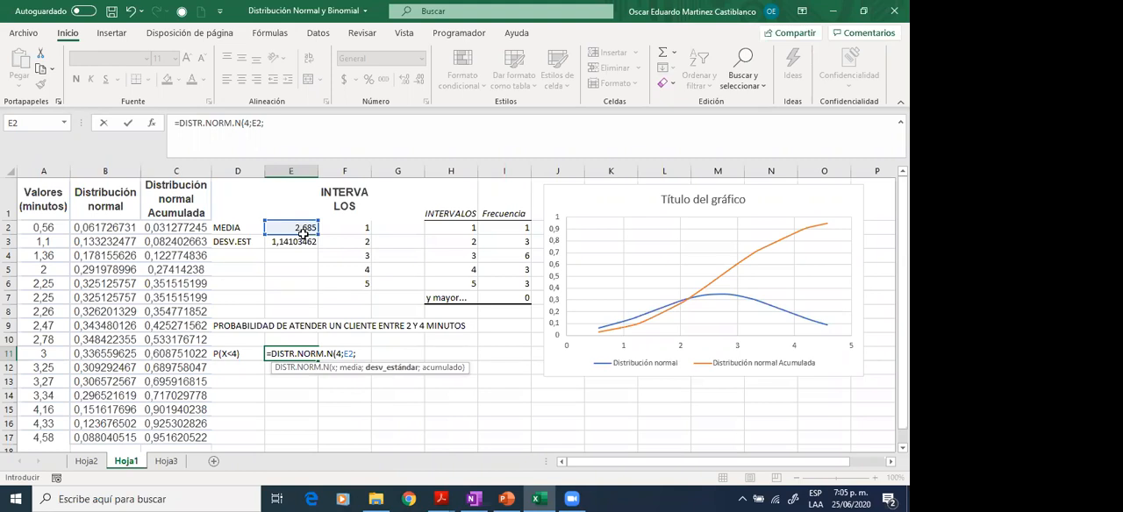
click(298, 243)
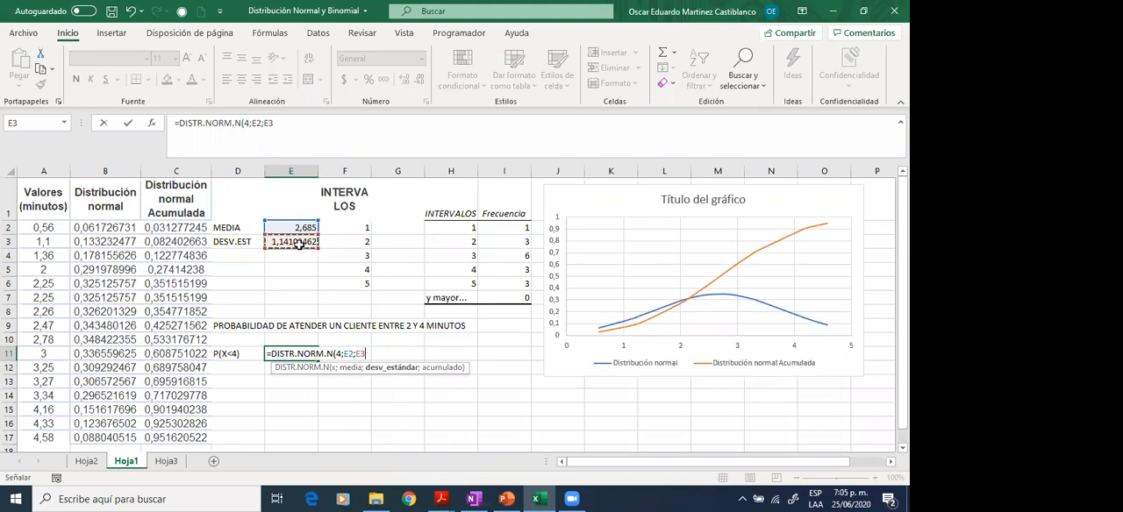
text(;)
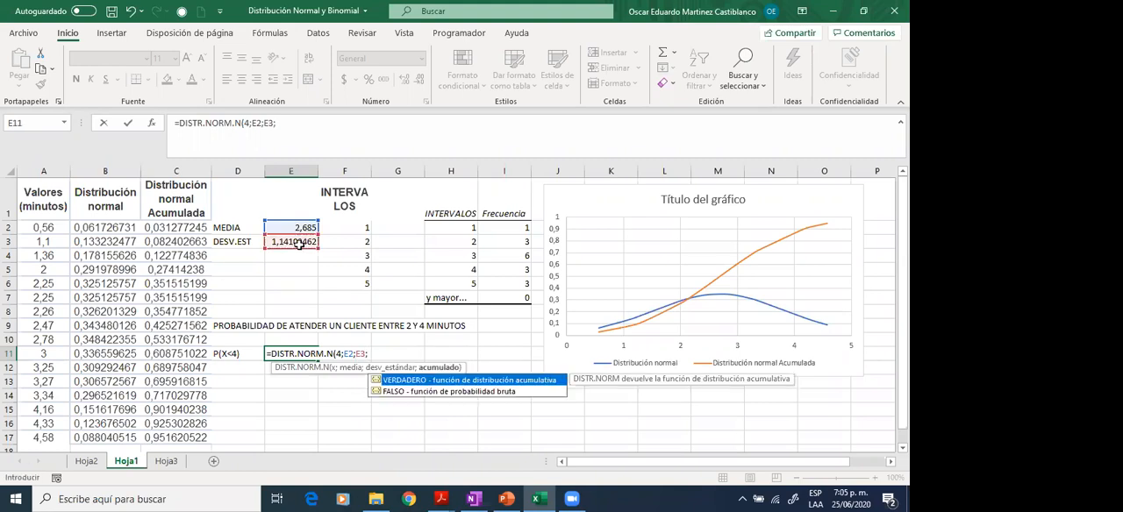
text(V)
double_click(408, 381)
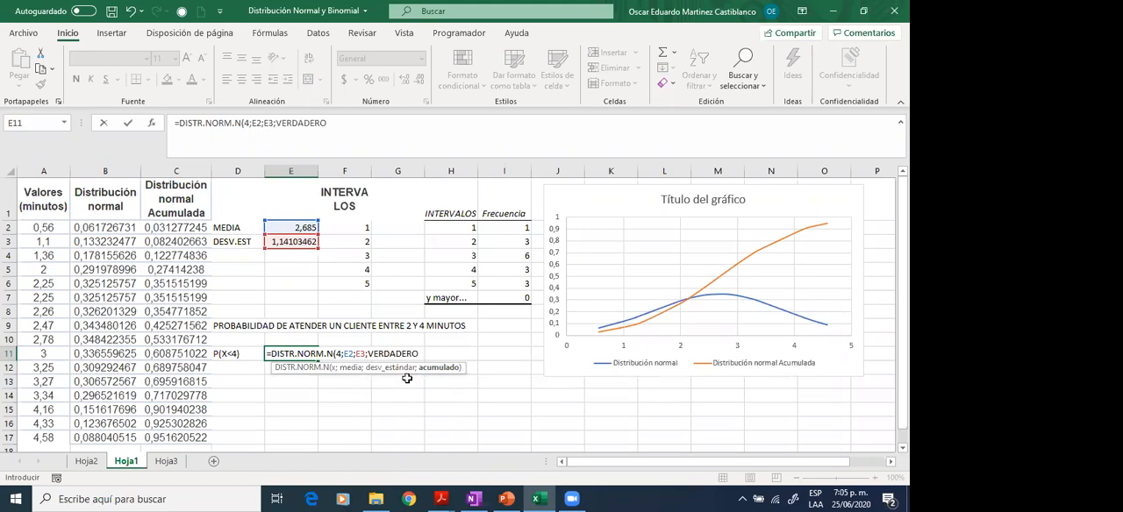
key(Return)
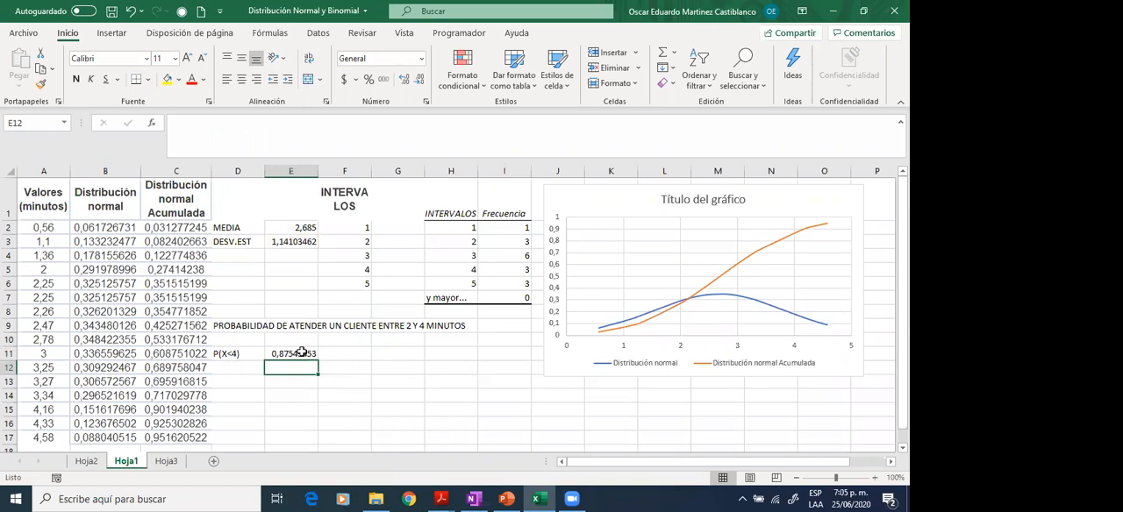
- Label D12 as P(X<2), below the P(X<4) label
click(243, 368)
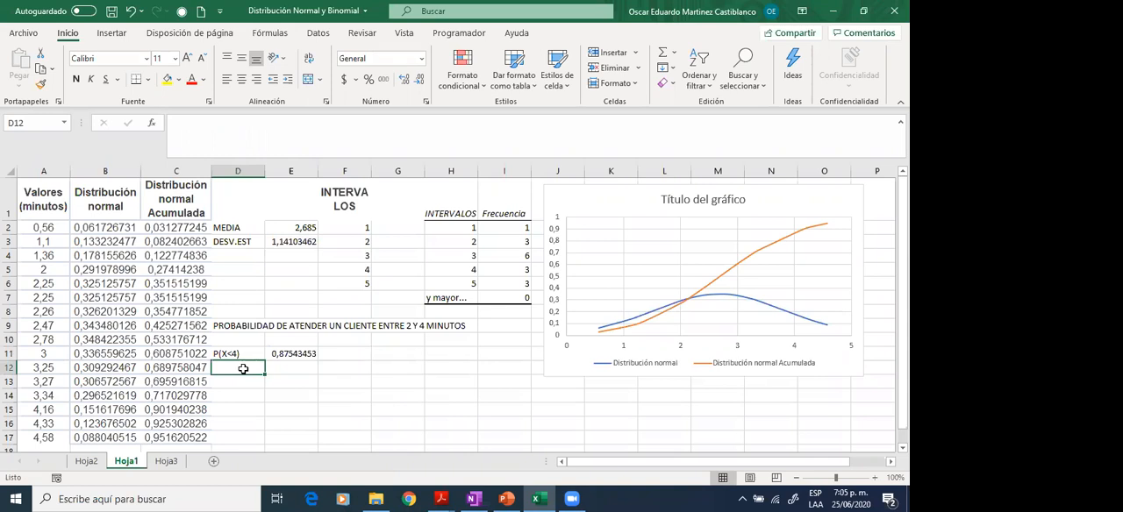
text(P())
key(Left)
key(Right)
key(F2)
key(Left)
text(X<4)
key(shift+Right)
text(2)
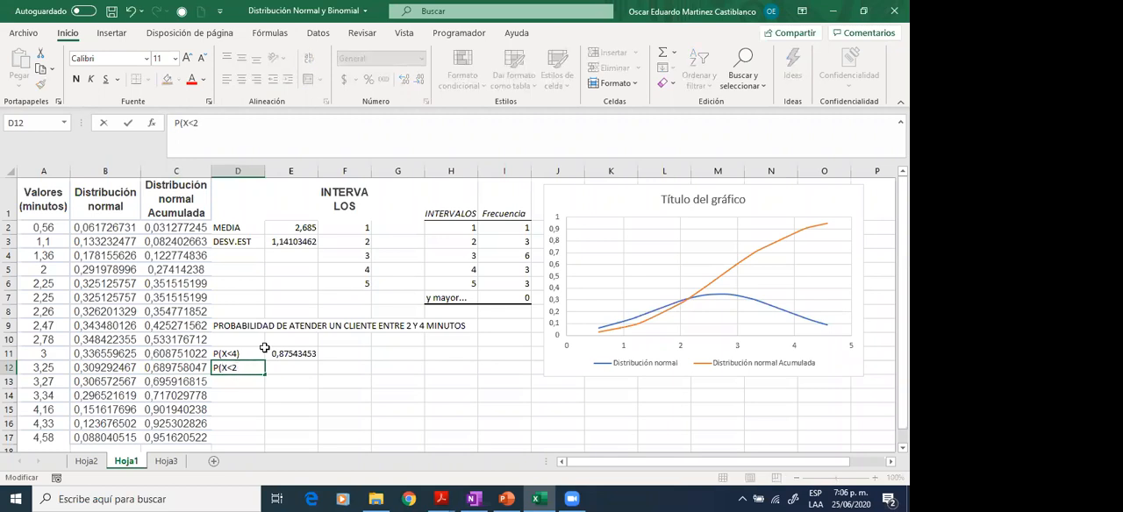
text())
key(Tab)
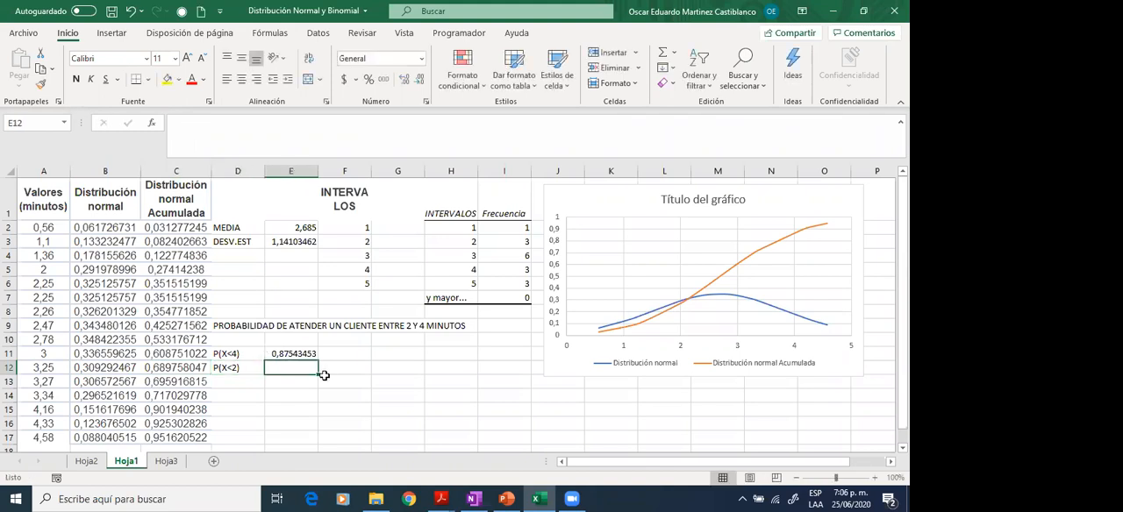
- Calculate the cumulative probability for P(X<2) in E12 with =DISTR.NORM.N(2;E2;E3;VERDADERO)
text(=)
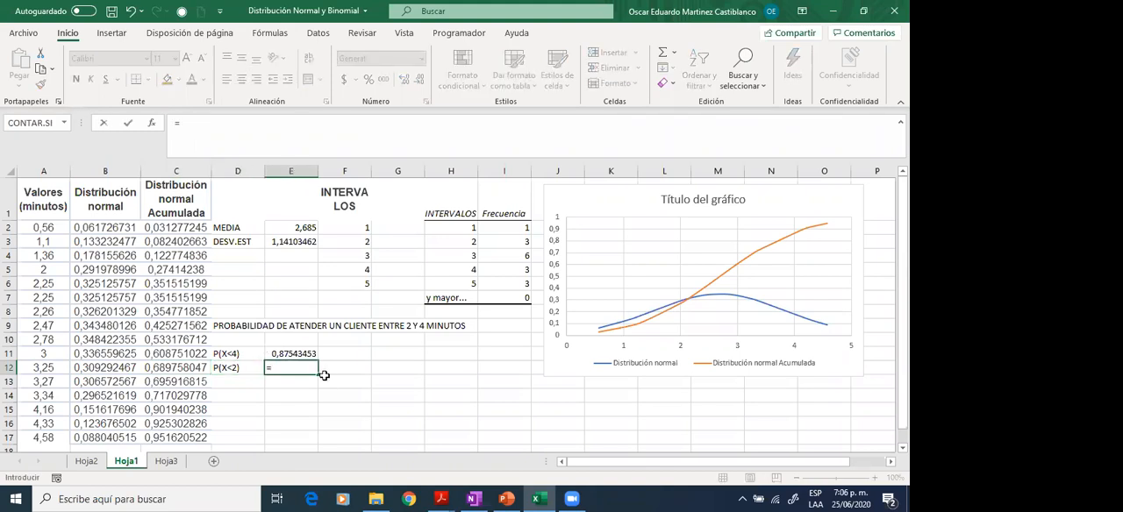
text(DISTR)
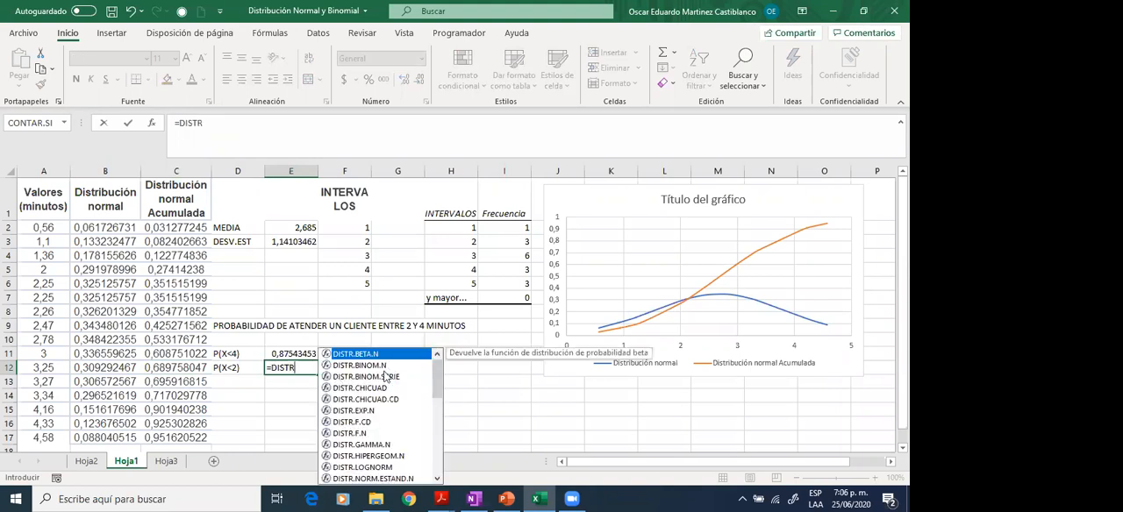
click(438, 478)
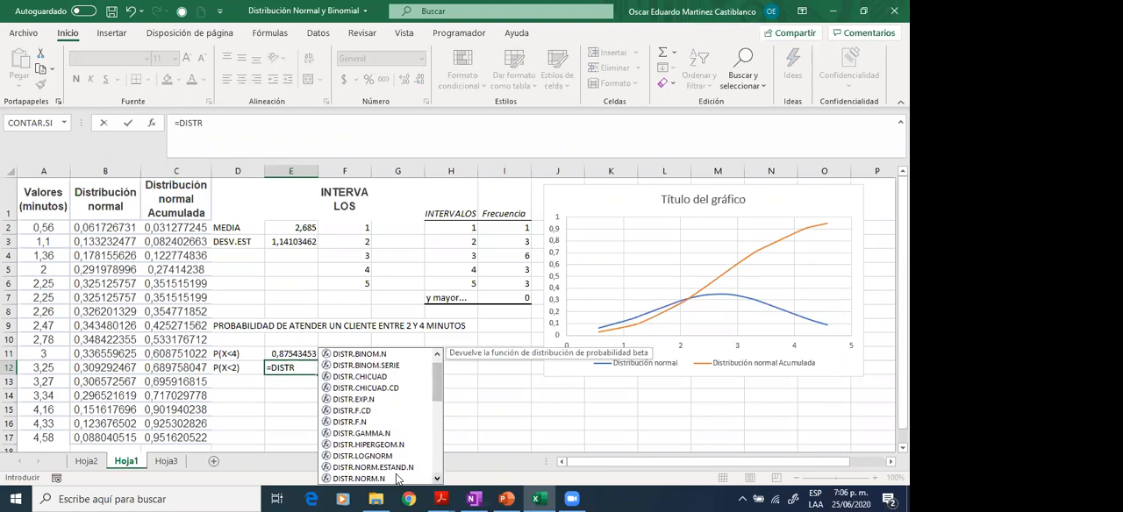
click(396, 479)
key(Tab)
text(2)
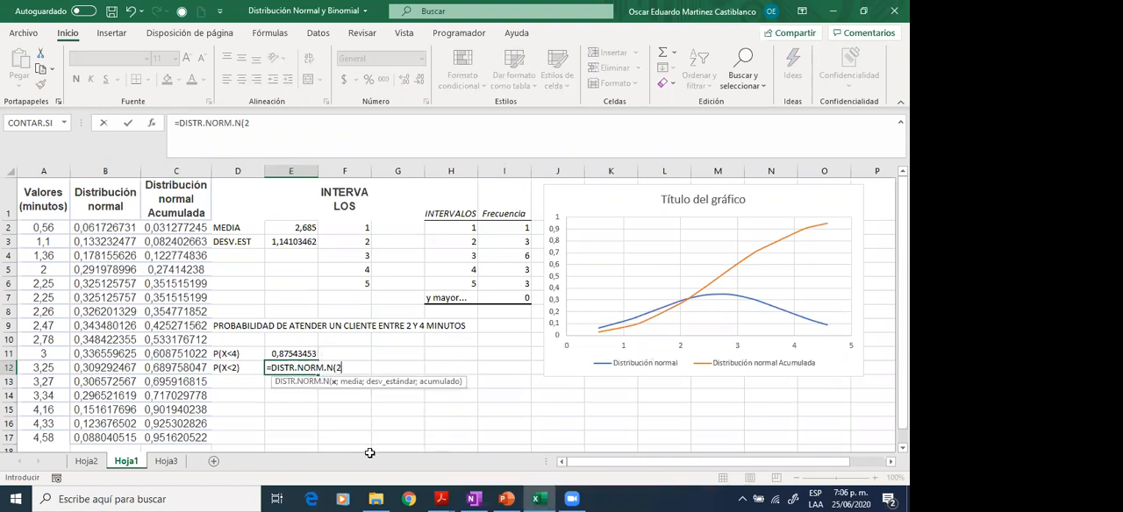
text(;)
click(307, 229)
text(;)
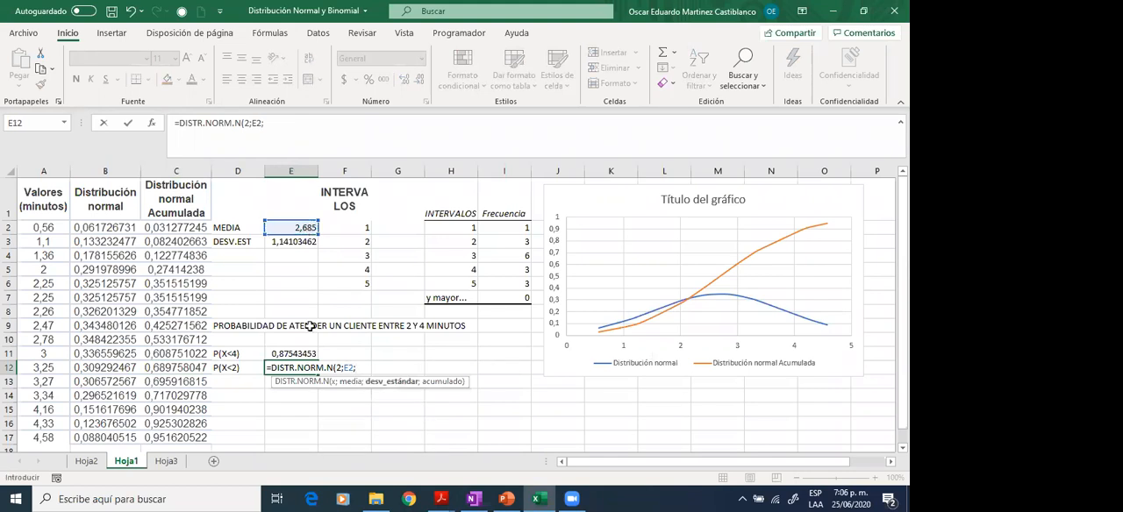
click(295, 242)
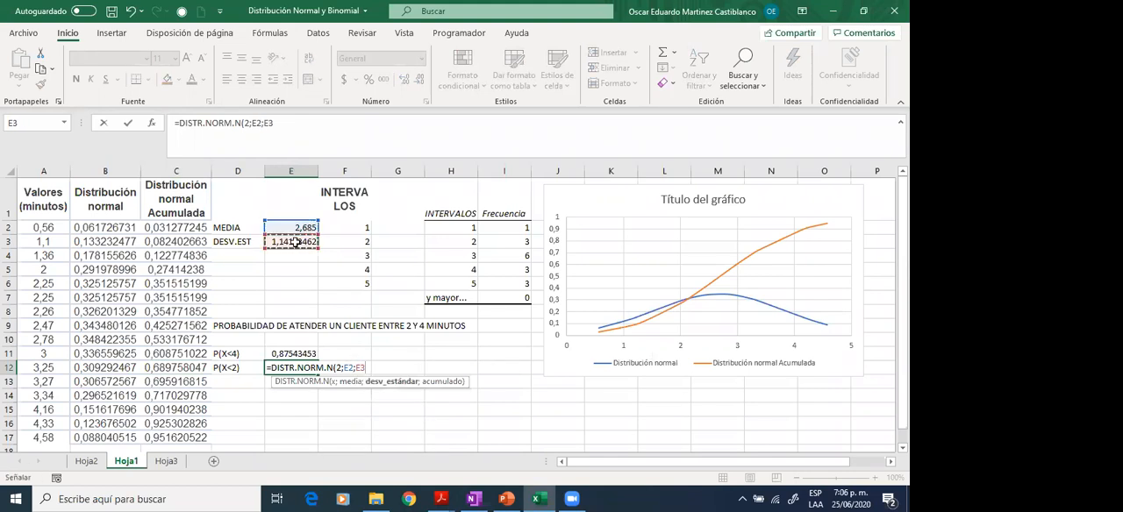
text(;)
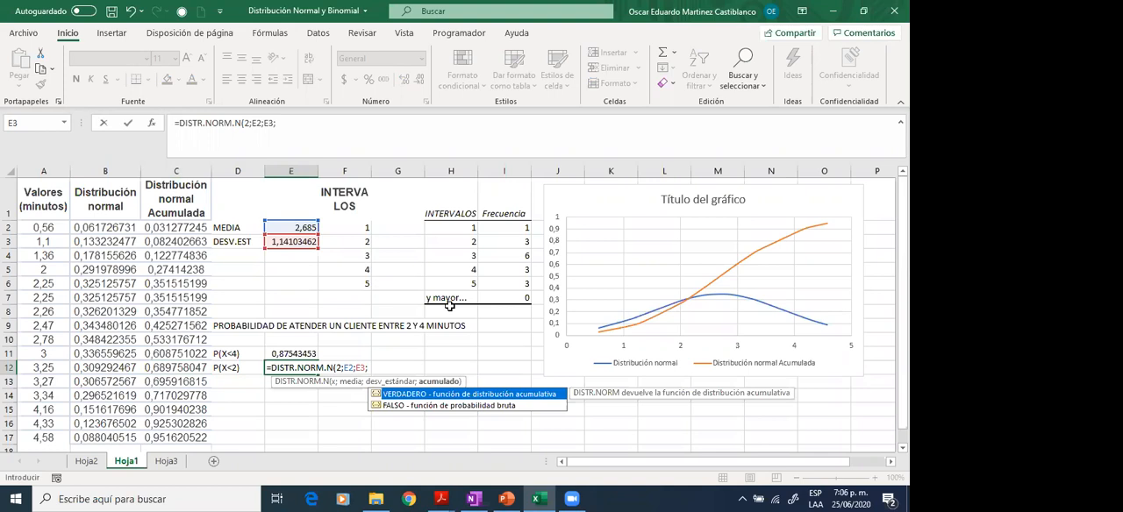
double_click(391, 393)
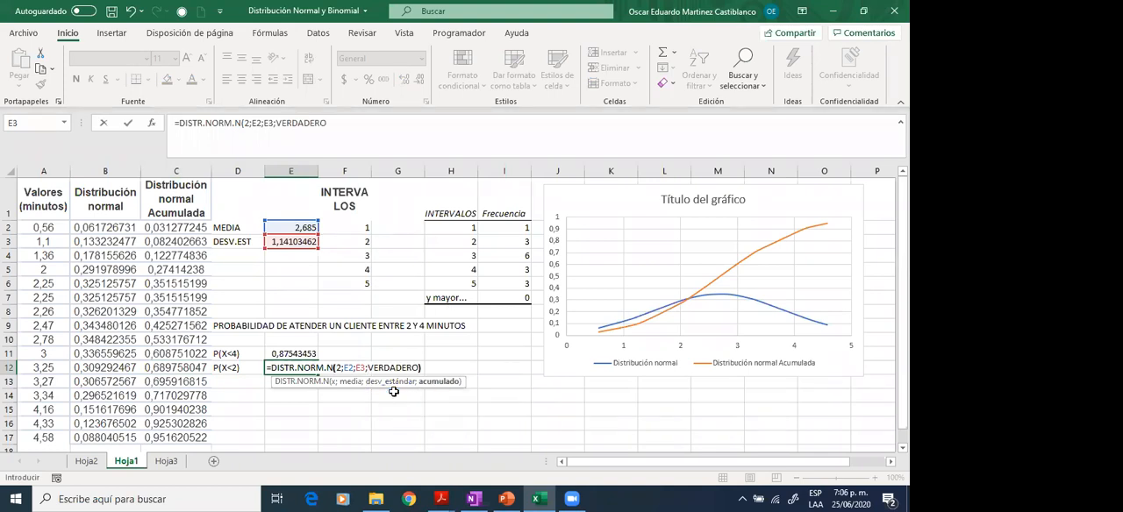
text())
key(Left)
- Label D14 with the difference of both probabilities, P(X<4)-P(X<2)
key(Up)
key(Down)
key(Down)
key(Up)
key(Up)
key(Down)
key(Down)
key(Down)
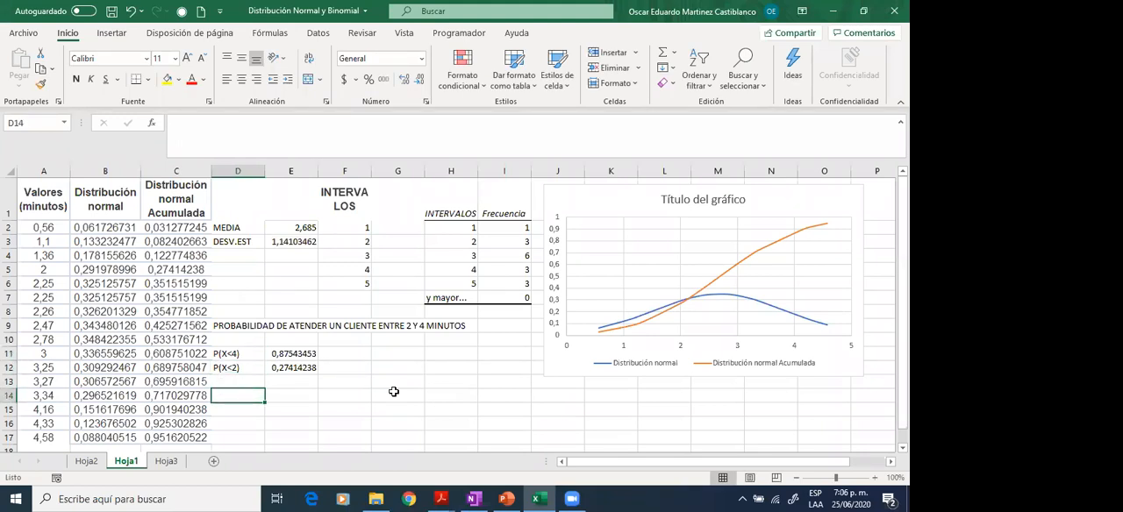
text(P(X<4))
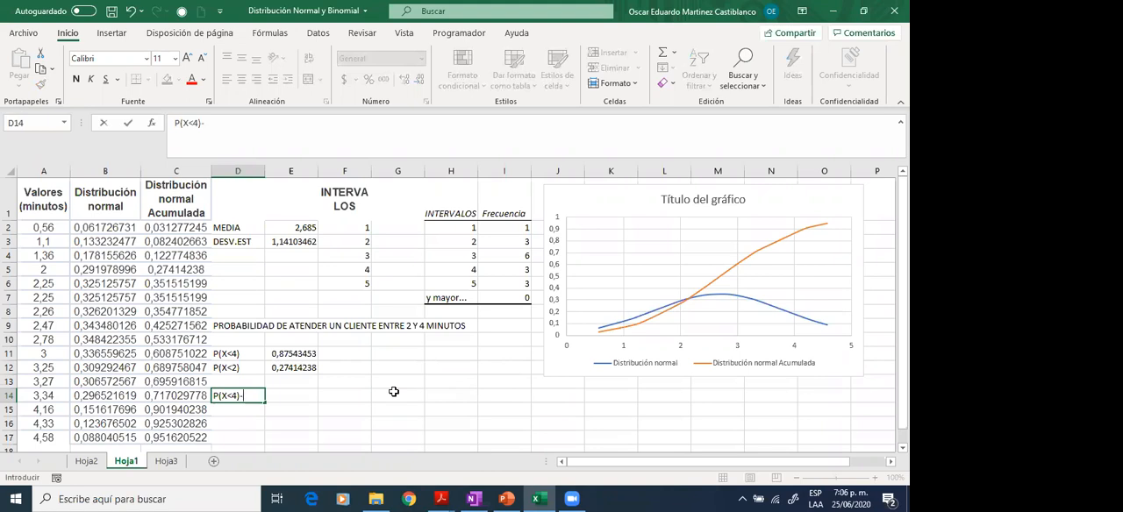
text(-P)
text(8X-2)
key(BackSpace)
key(BackSpace)
key(BackSpace)
key(BackSpace)
text((X)
text(-)
key(BackSpace)
text(<)
text(2))
text(=)
key(Tab)
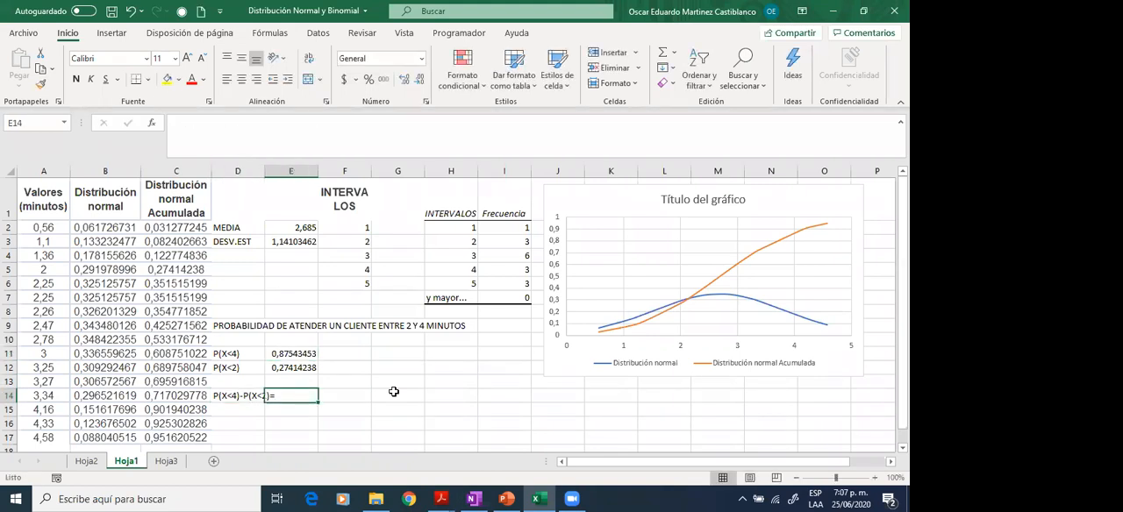
text(=)
- Calculate the probability between 2 and 4 minutes in E14 with the formula =E11-E12
click(300, 354)
text(-)
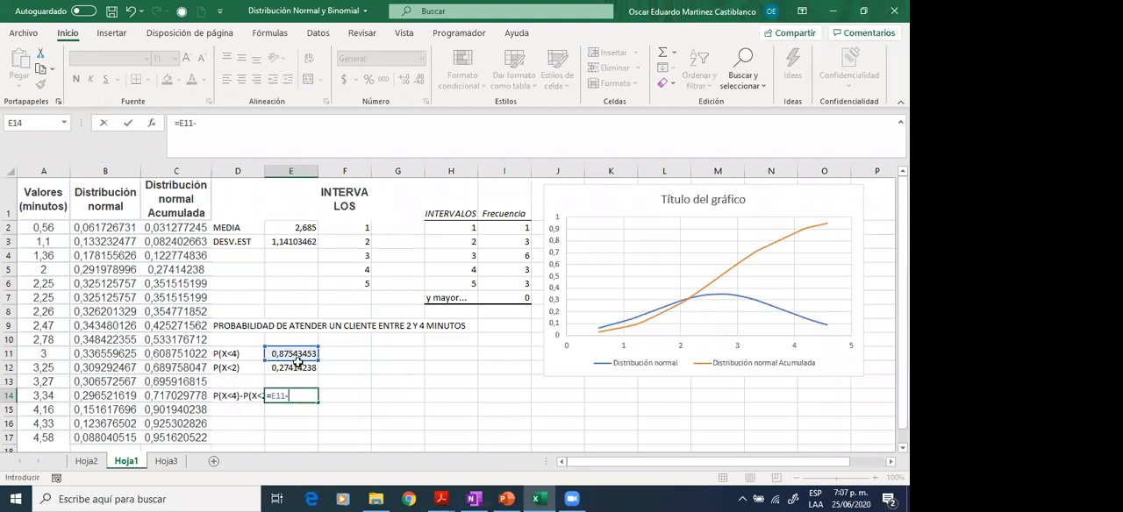
click(298, 366)
key(Return)
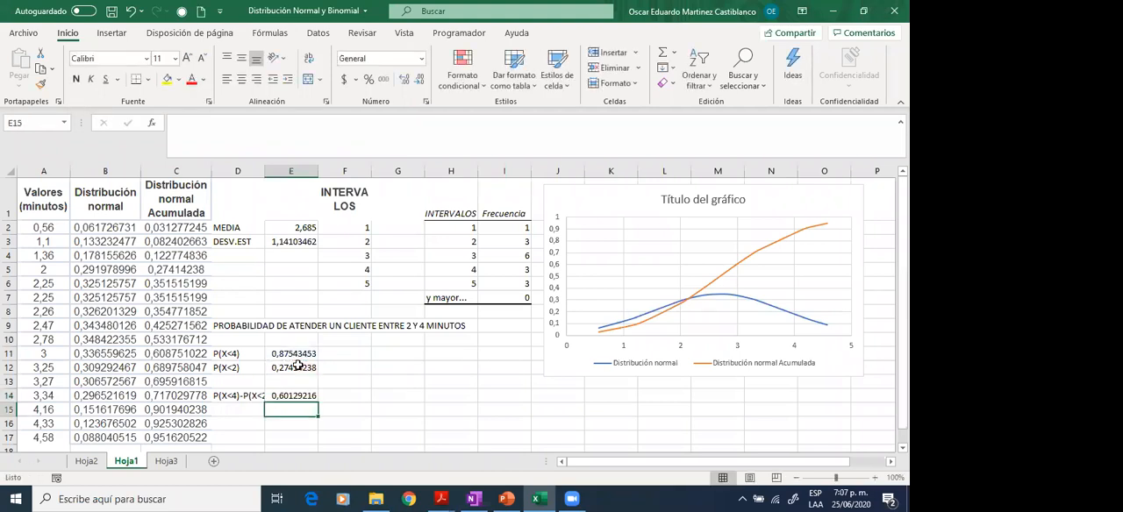
key(Right)
key(Up)
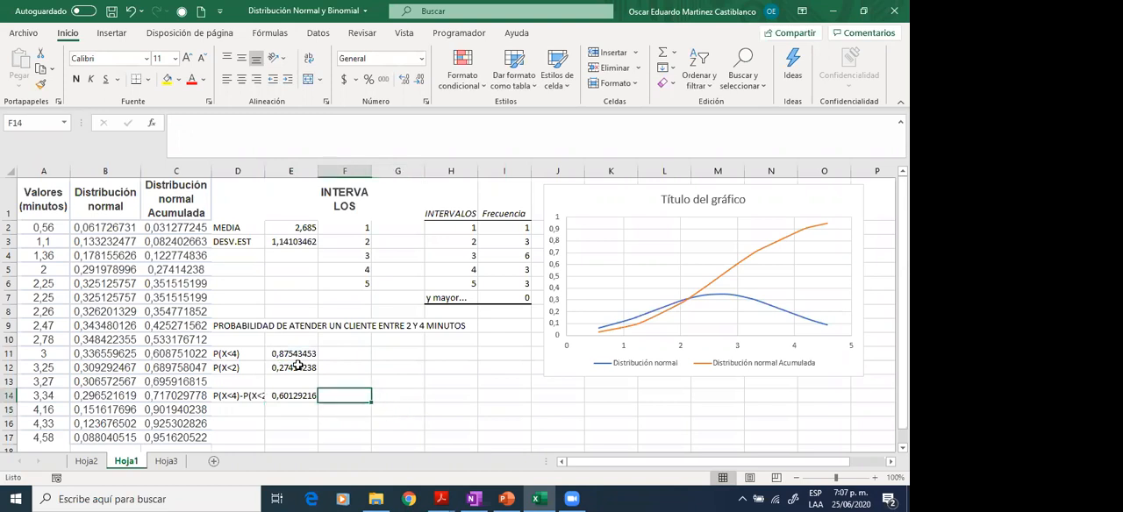
key(Left)
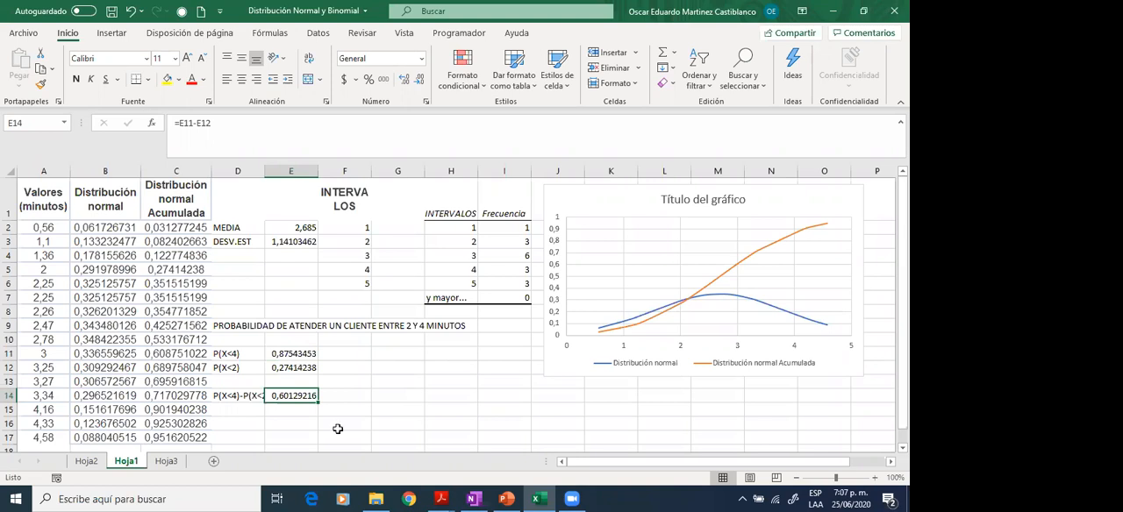
- Calculate the non-cumulative normal density for 4 minutes in F11 with =DISTR.NORM.N(4;E2;E3;FALSO)
click(355, 354)
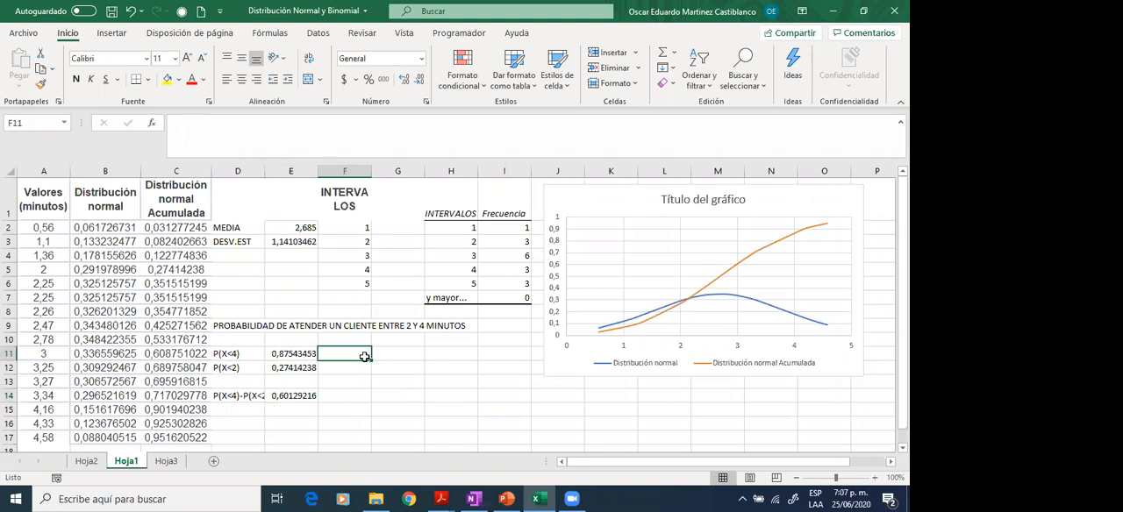
text(=)
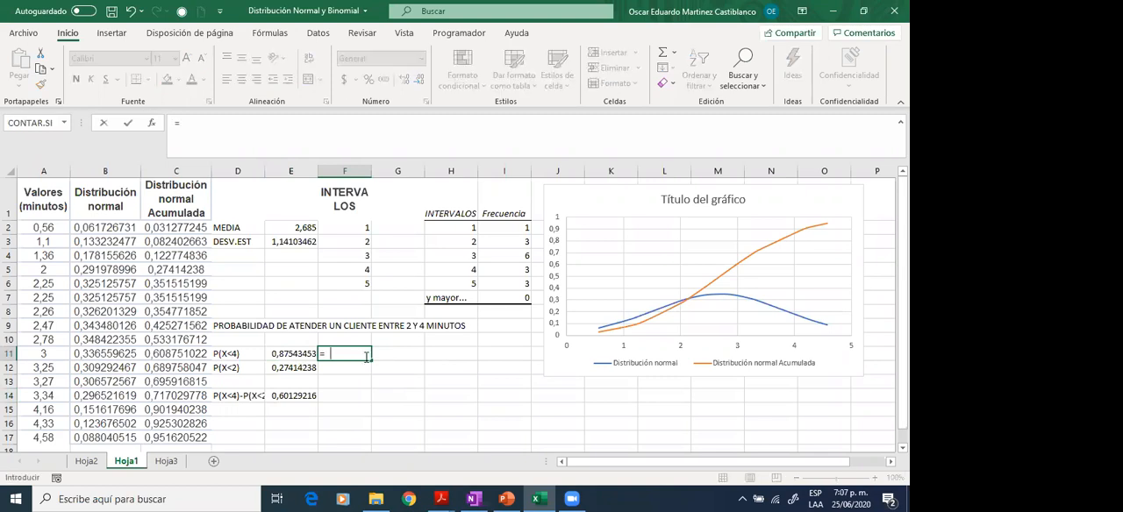
text(DISTR)
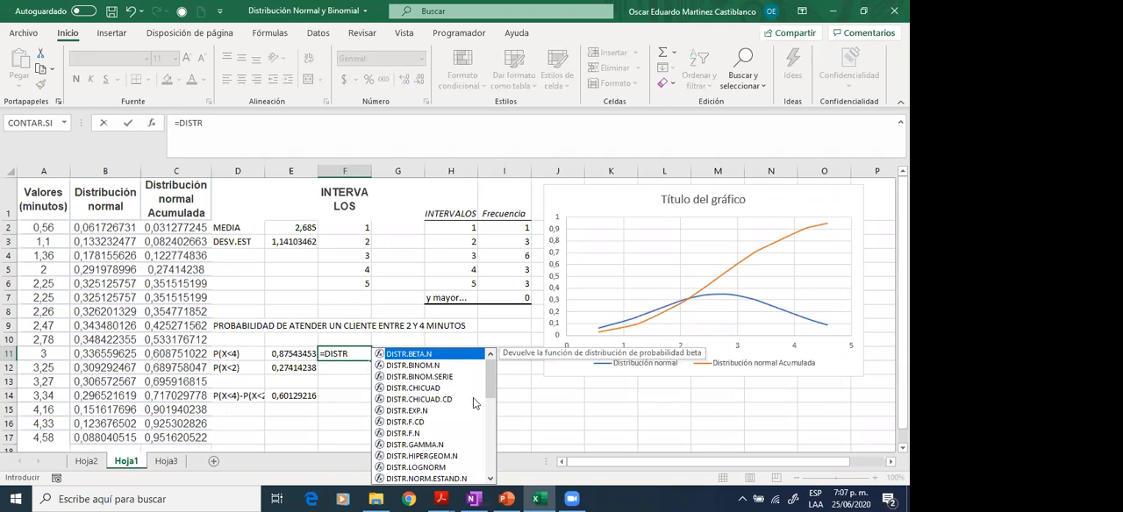
scroll(443, 413, down, 1)
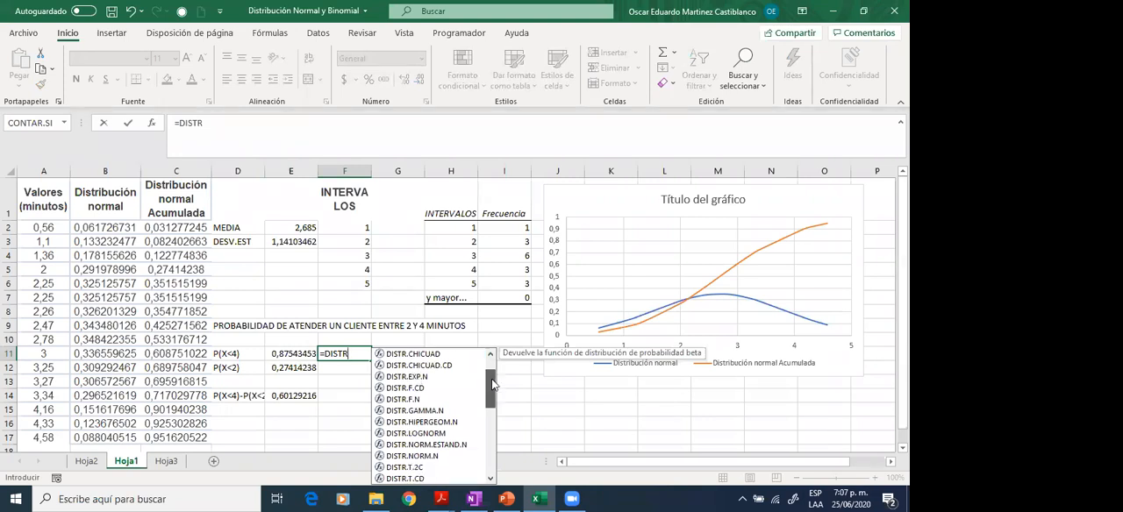
double_click(436, 458)
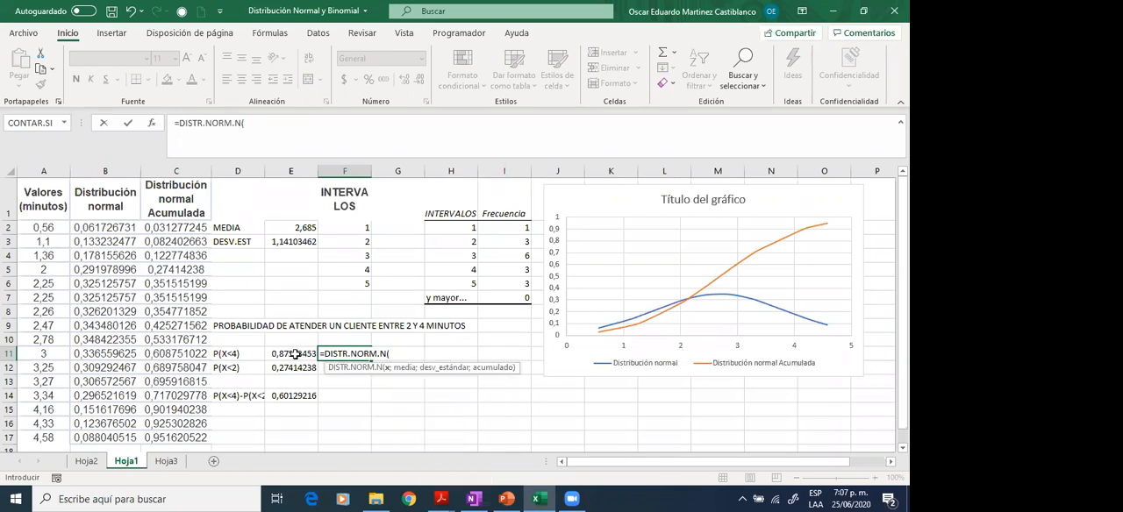
text(4;)
click(303, 227)
text(;)
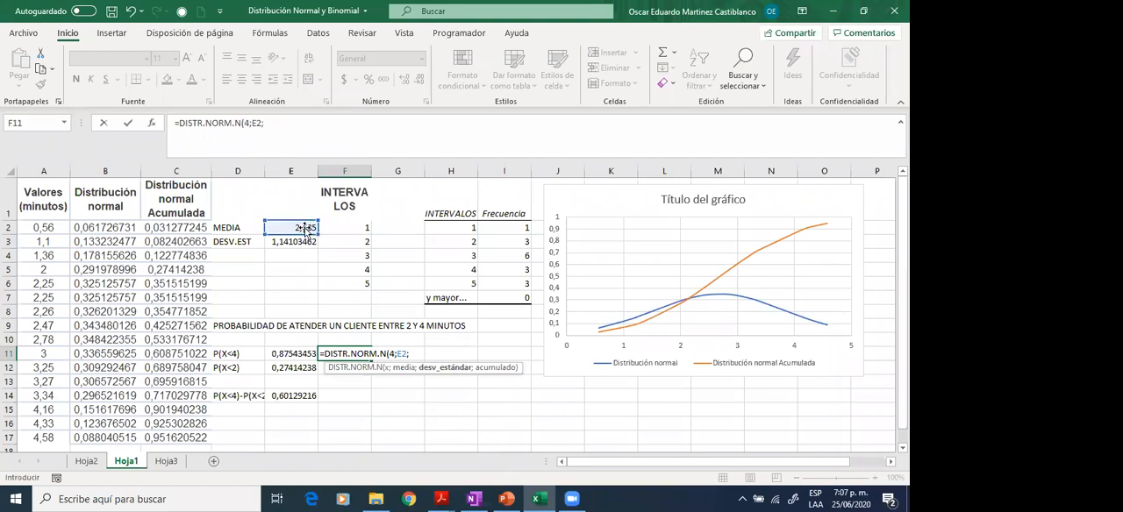
click(303, 236)
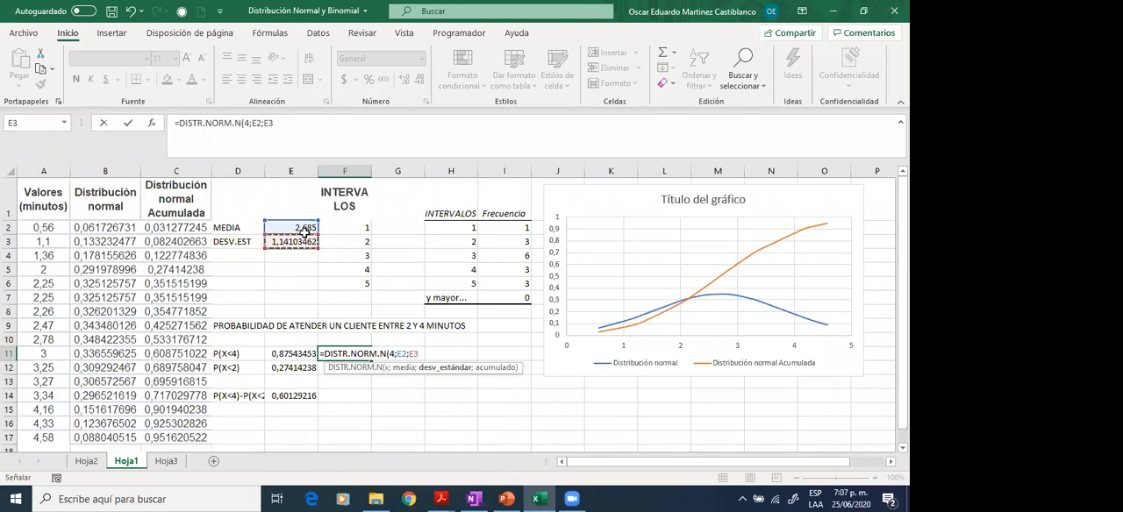
text(;F)
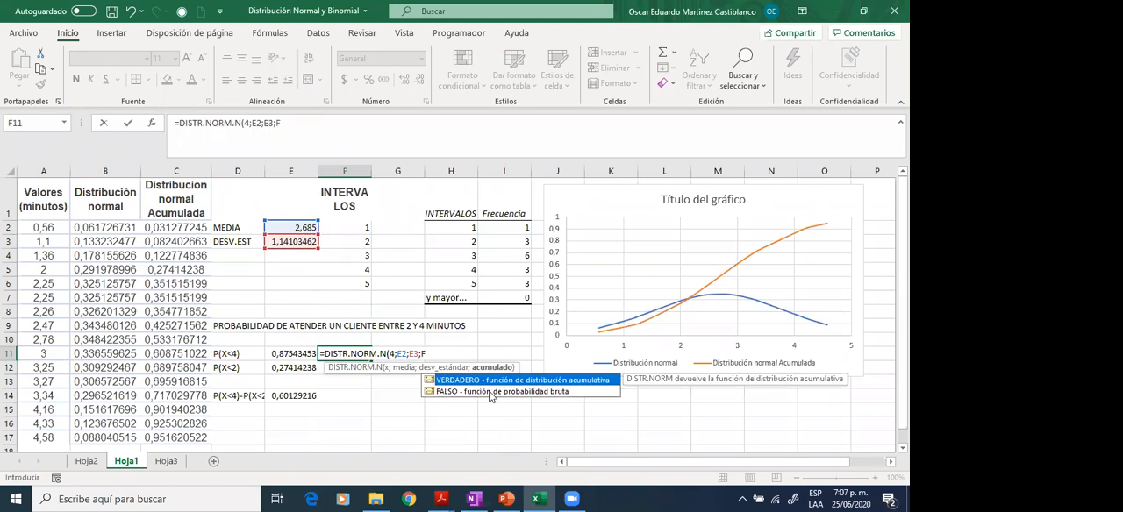
double_click(489, 391)
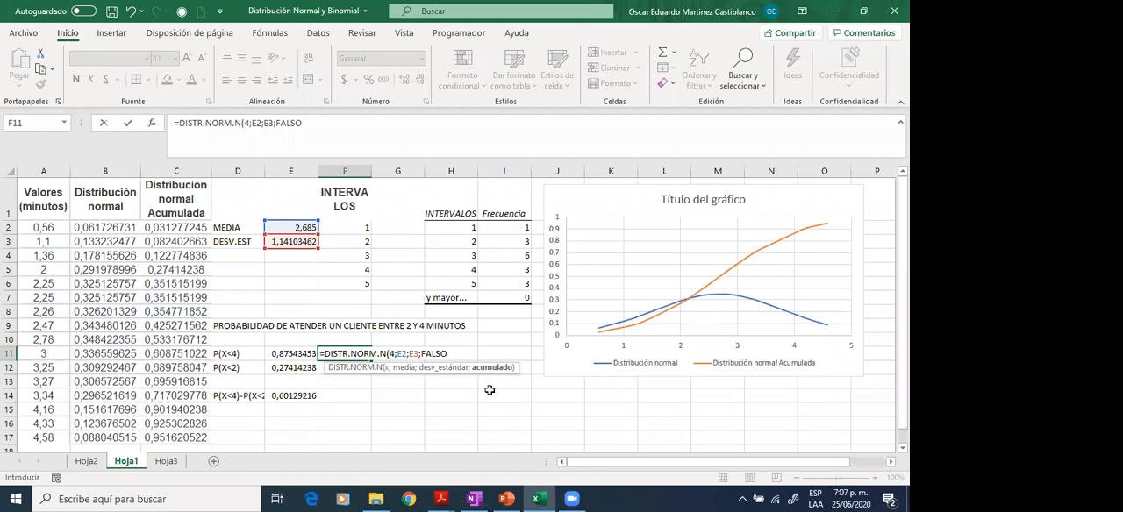
text())
key(Up)
key(Left)
key(Right)
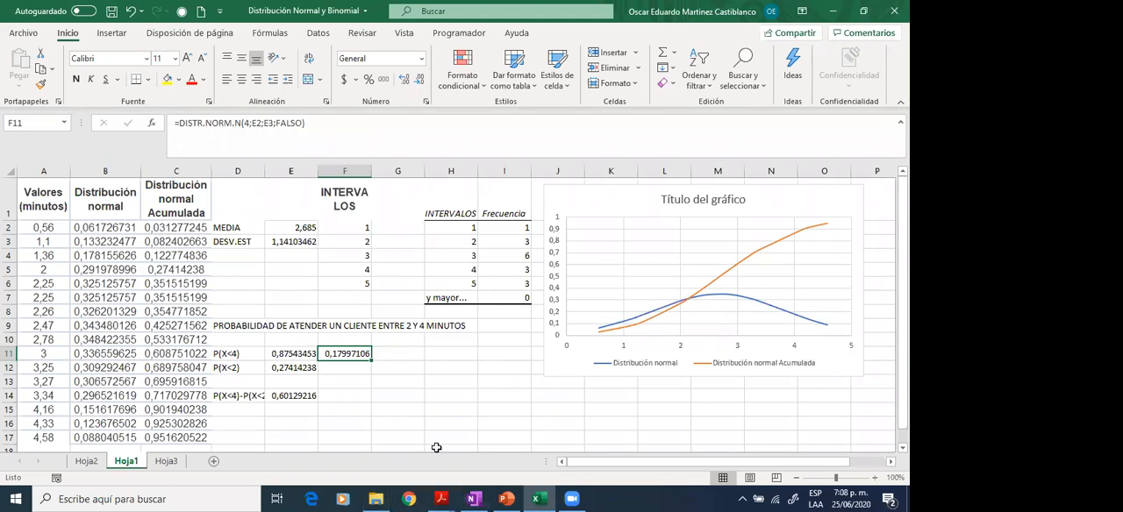
- Review the P(X<4) label and highlight the whole cumulative formula in E11
click(230, 353)
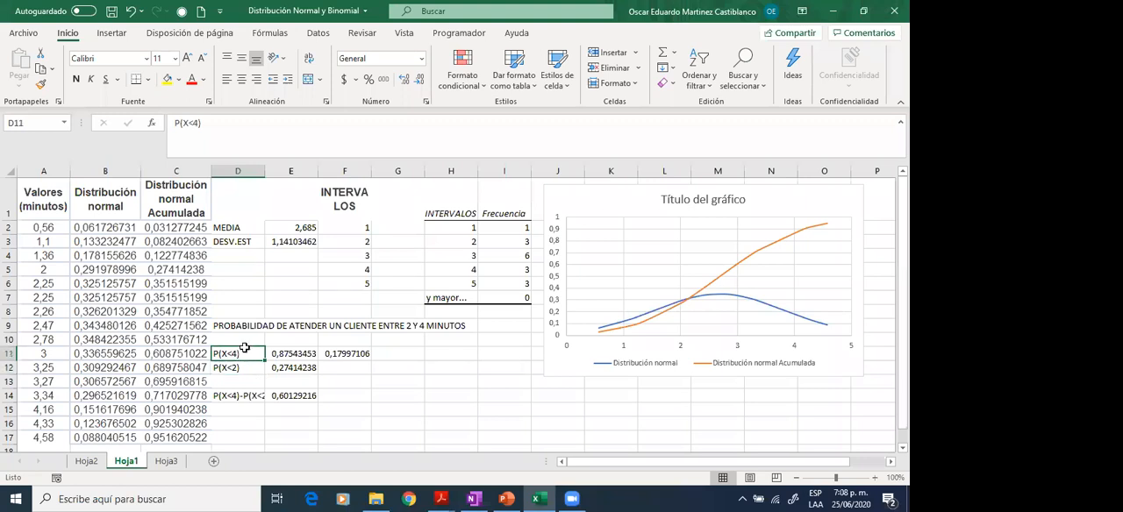
click(304, 354)
drag(333, 123, 141, 118)
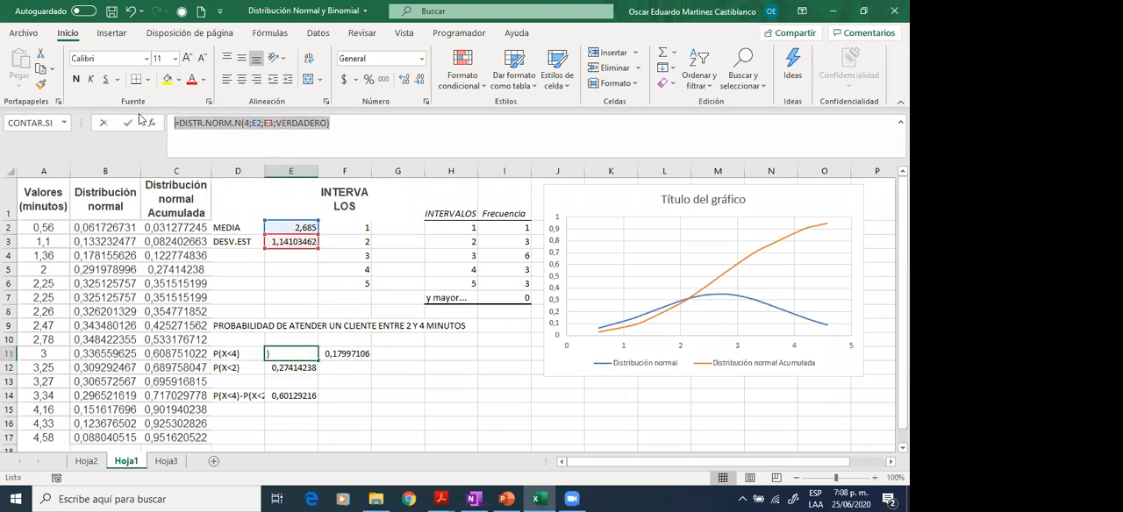
- Switch to OneNote and handwrite "= Distr.Norm.N(4, μ, σ, FALSO)" in white below the P(15≤x≤45) line
click(474, 499)
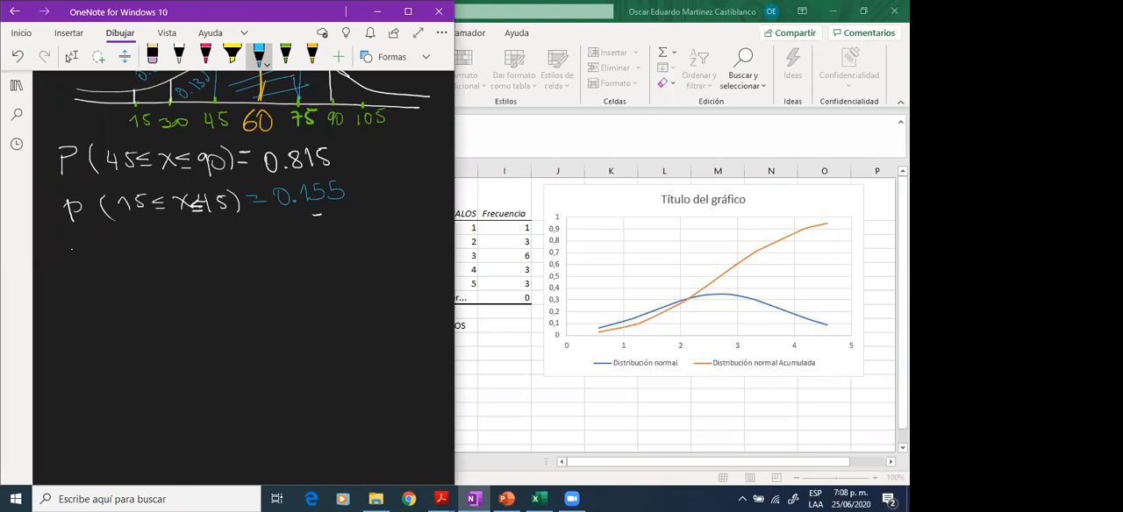
drag(42, 256, 62, 268)
drag(78, 257, 80, 268)
drag(92, 257, 85, 268)
drag(97, 250, 100, 268)
drag(92, 258, 120, 265)
click(115, 262)
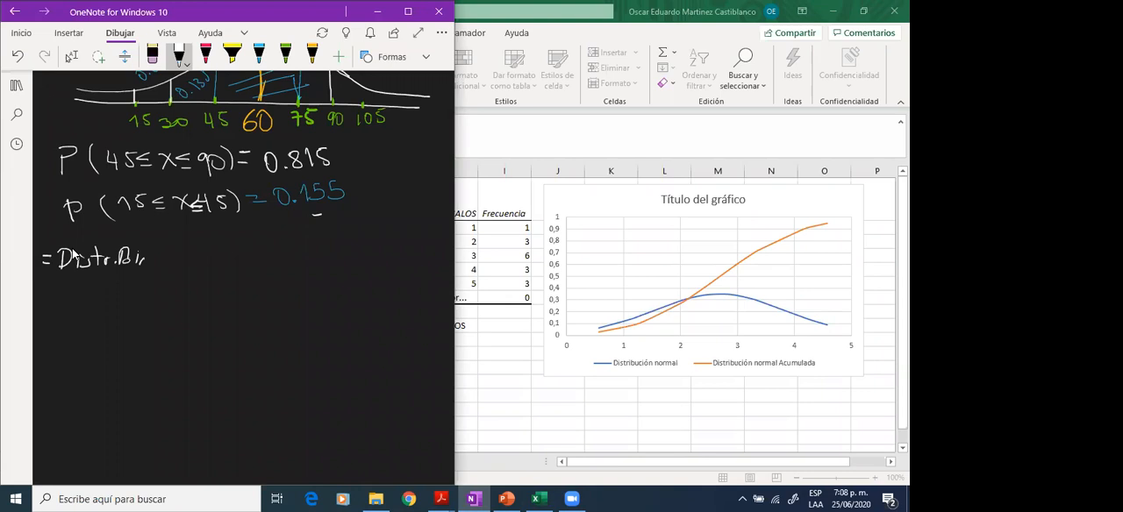
key(ctrl+z)
key(ctrl+z)
mouse_move(119, 263)
mouse_down()
mouse_move(124, 248)
mouse_move(154, 263)
mouse_move(165, 251)
mouse_move(172, 264)
mouse_move(175, 247)
mouse_move(186, 265)
mouse_move(258, 247)
mouse_up()
click(159, 262)
drag(258, 258, 277, 254)
drag(282, 261, 320, 249)
drag(327, 240, 327, 265)
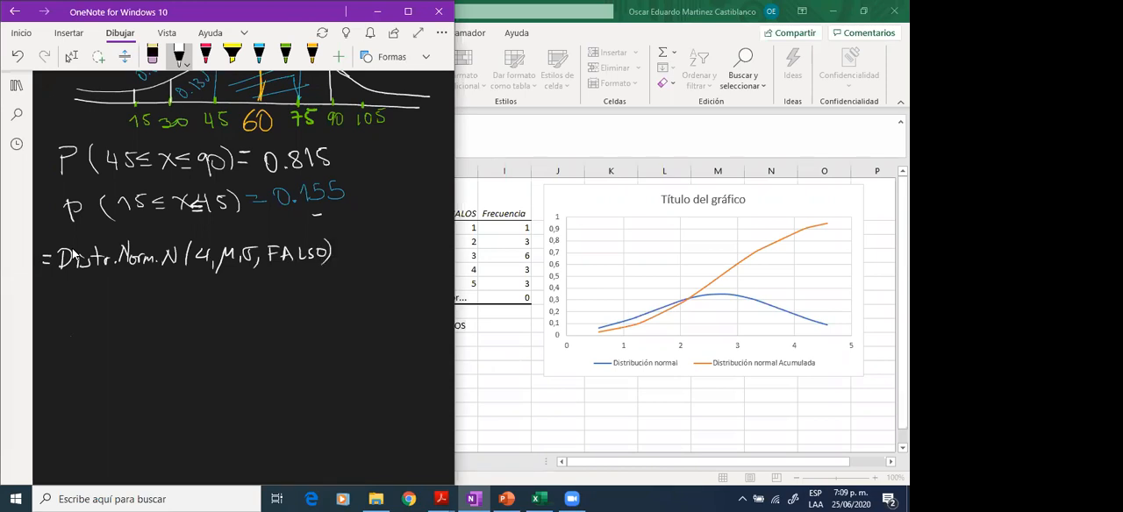
- Sketch a white axis with a blue bell curve under the FALSO formula and mark 4 on it in blue
drag(69, 336, 314, 331)
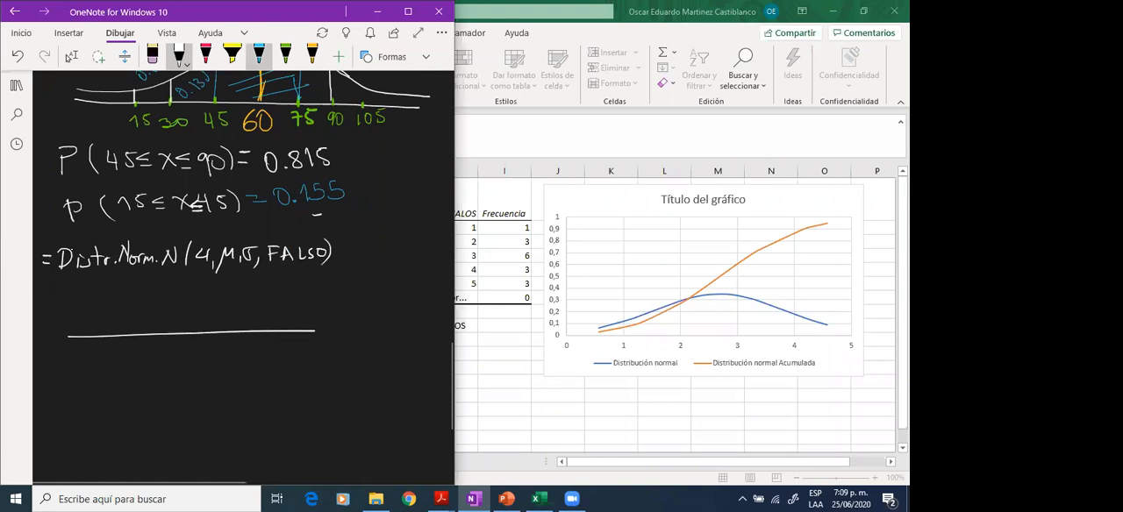
click(260, 57)
drag(220, 343, 225, 361)
mouse_move(70, 322)
mouse_down()
mouse_move(170, 292)
mouse_move(314, 330)
mouse_up()
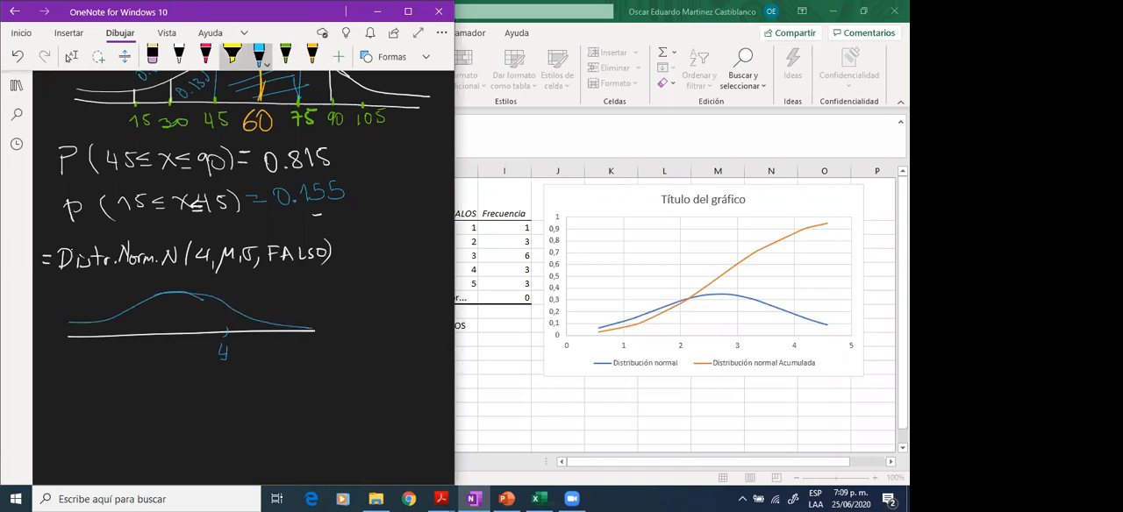
- Draw a green vertical bar under the curve at 4 and a green arrow pointing to it from the FALSO formula
click(285, 54)
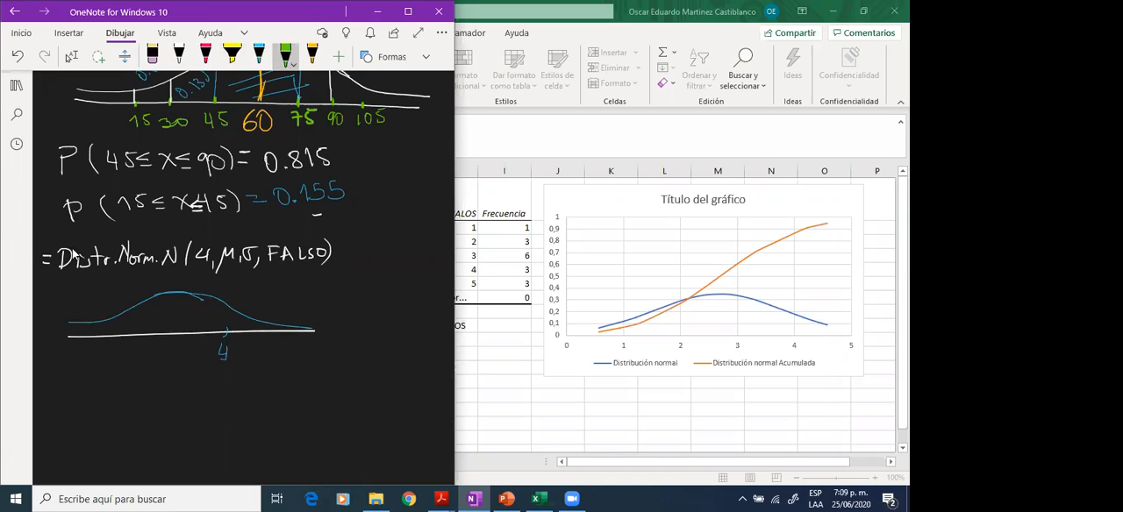
mouse_move(225, 302)
mouse_down()
mouse_move(226, 330)
mouse_move(225, 304)
mouse_up()
mouse_move(337, 248)
mouse_down()
mouse_move(342, 262)
mouse_move(243, 324)
mouse_up()
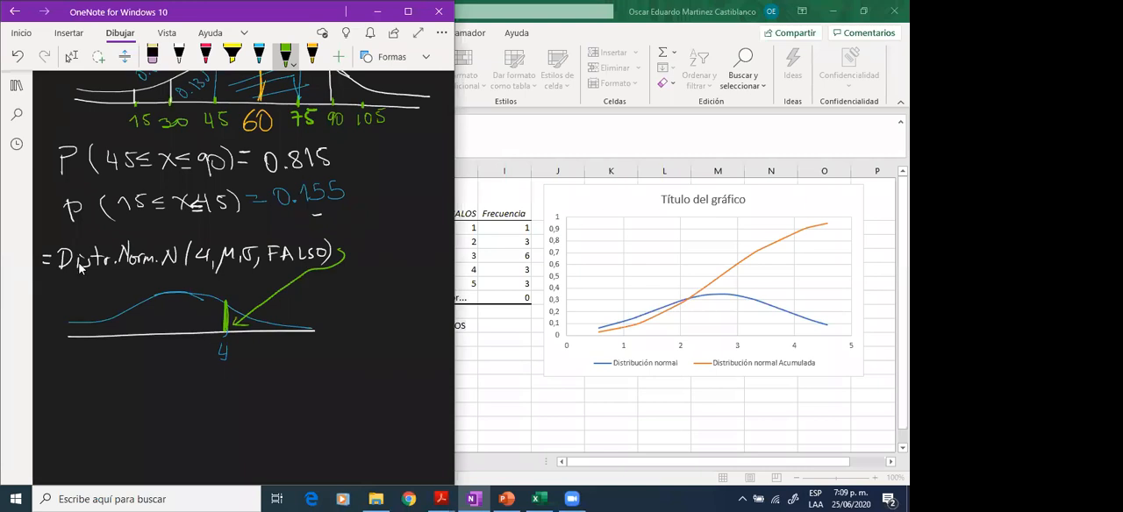
- Handwrite "= Distr.Norm.N(4, μ, σ, VERDADERO)" in white below the first curve
scroll(79, 267, down, 1)
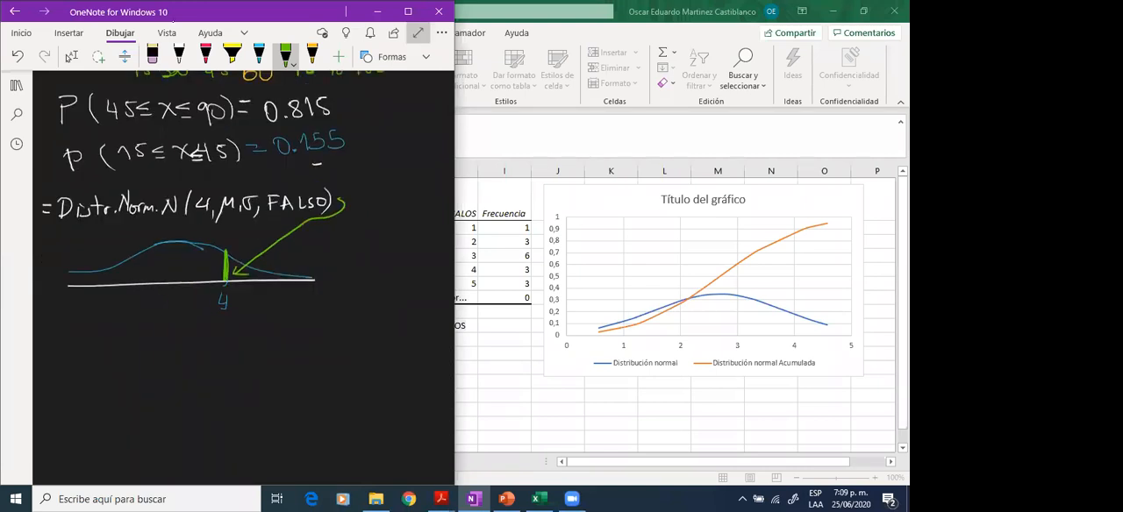
click(178, 54)
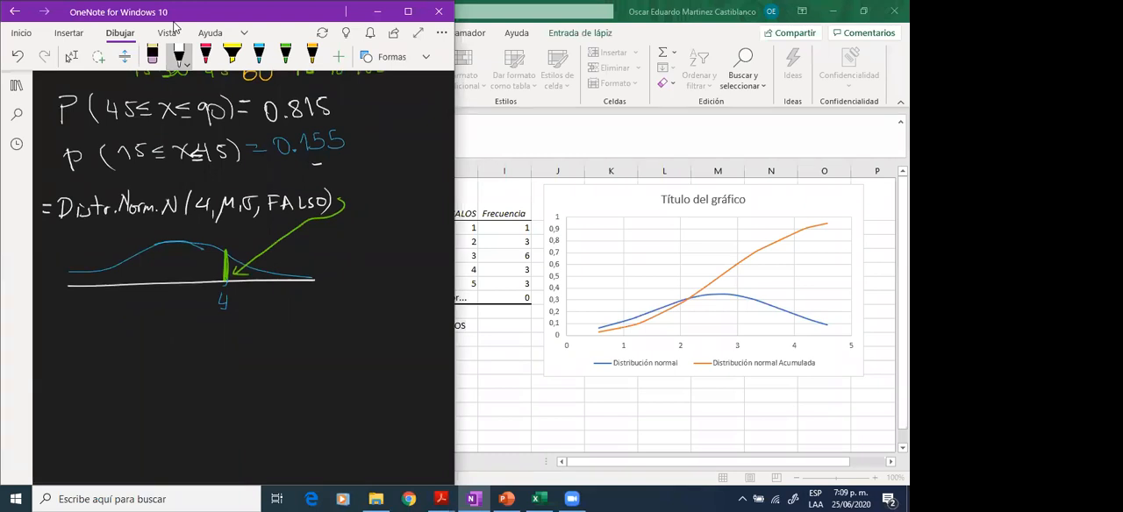
mouse_move(75, 310)
mouse_down()
mouse_move(73, 327)
mouse_move(89, 326)
mouse_up()
drag(98, 315, 92, 327)
mouse_move(107, 305)
mouse_down()
mouse_move(104, 325)
mouse_move(112, 312)
mouse_up()
drag(112, 317, 169, 315)
click(125, 321)
mouse_move(173, 325)
mouse_down()
mouse_move(211, 304)
mouse_move(226, 325)
mouse_move(243, 323)
mouse_up()
mouse_move(254, 318)
mouse_down()
mouse_move(262, 307)
mouse_move(274, 323)
mouse_up()
drag(279, 317, 302, 303)
mouse_move(303, 318)
mouse_down()
mouse_move(302, 329)
mouse_move(320, 308)
mouse_move(349, 321)
mouse_move(358, 306)
mouse_move(364, 321)
mouse_move(382, 321)
mouse_up()
mouse_move(386, 308)
mouse_down()
mouse_move(386, 322)
mouse_move(400, 308)
mouse_move(408, 327)
mouse_up()
- Sketch a second white axis with a blue bell curve under the VERDADERO formula and mark 4 on it
drag(76, 393, 337, 383)
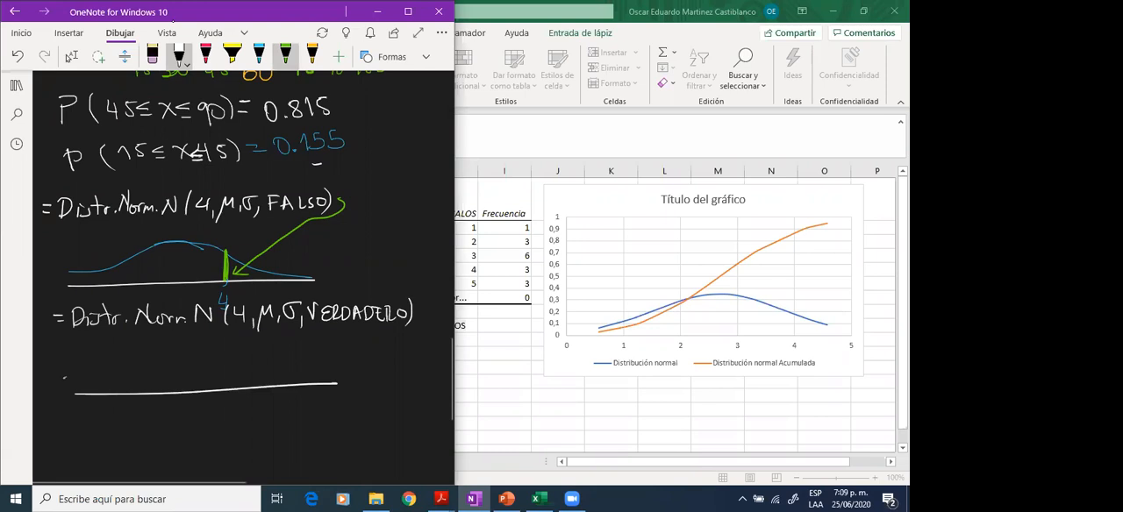
click(259, 56)
mouse_move(72, 381)
mouse_down()
mouse_move(108, 380)
mouse_move(203, 330)
mouse_move(237, 330)
mouse_move(333, 375)
mouse_up()
drag(273, 401, 278, 424)
- In green, link the VERDADERO formula to the second curve with an arrow, and bound and hatch the area left of 4
click(285, 57)
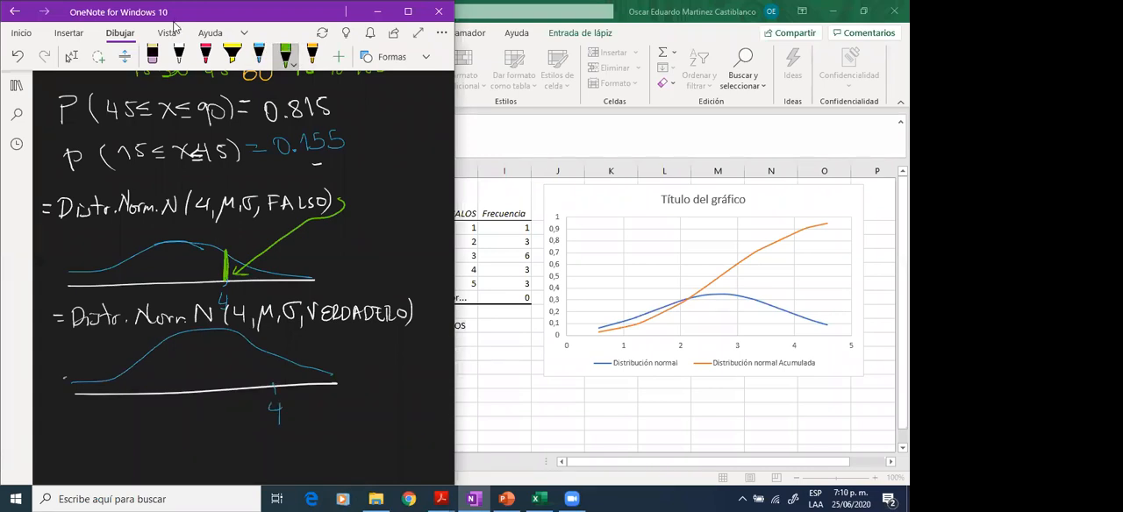
mouse_move(421, 312)
mouse_down()
mouse_move(303, 333)
mouse_move(272, 386)
mouse_up()
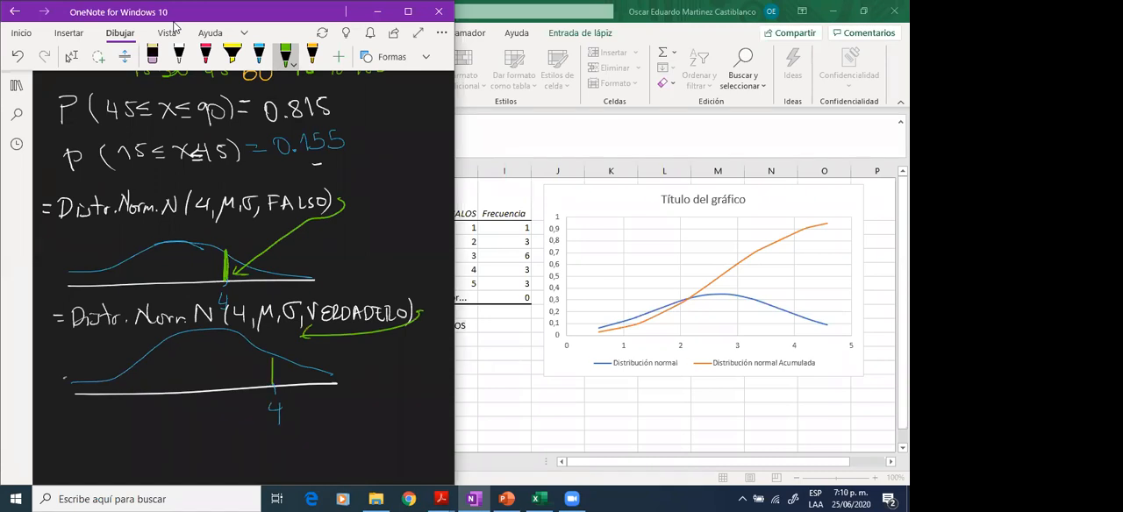
drag(68, 384, 114, 387)
drag(102, 377, 137, 392)
drag(142, 358, 208, 388)
drag(170, 353, 232, 377)
drag(190, 339, 251, 365)
mouse_move(207, 336)
mouse_down()
mouse_move(270, 359)
mouse_move(248, 351)
mouse_up()
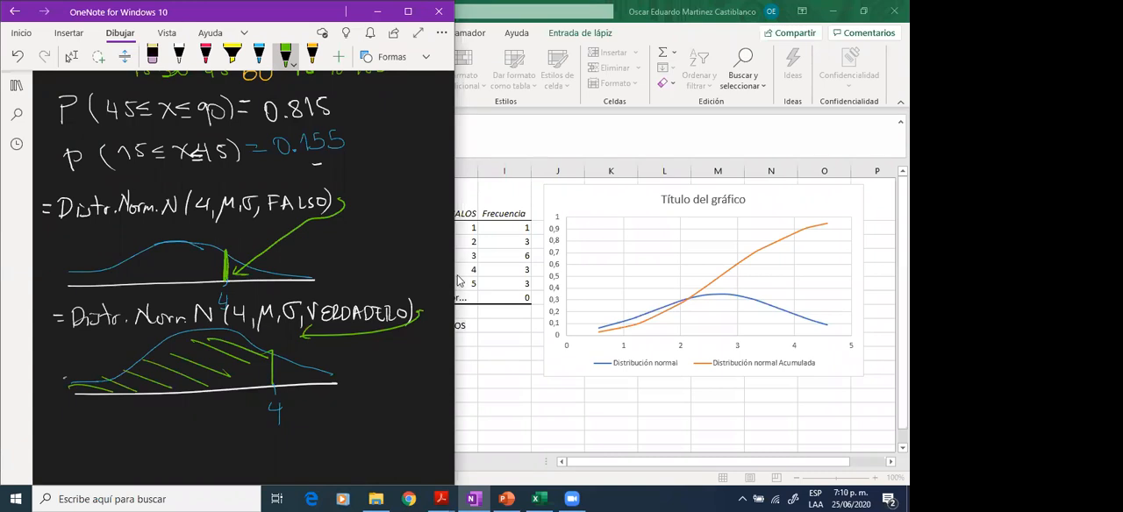
drag(247, 363, 267, 365)
drag(246, 368, 272, 376)
drag(232, 377, 256, 381)
drag(76, 387, 121, 394)
drag(118, 382, 158, 389)
drag(127, 365, 212, 384)
drag(167, 353, 237, 379)
mouse_move(210, 346)
mouse_down()
mouse_move(251, 374)
mouse_move(265, 363)
mouse_up()
drag(210, 332, 251, 351)
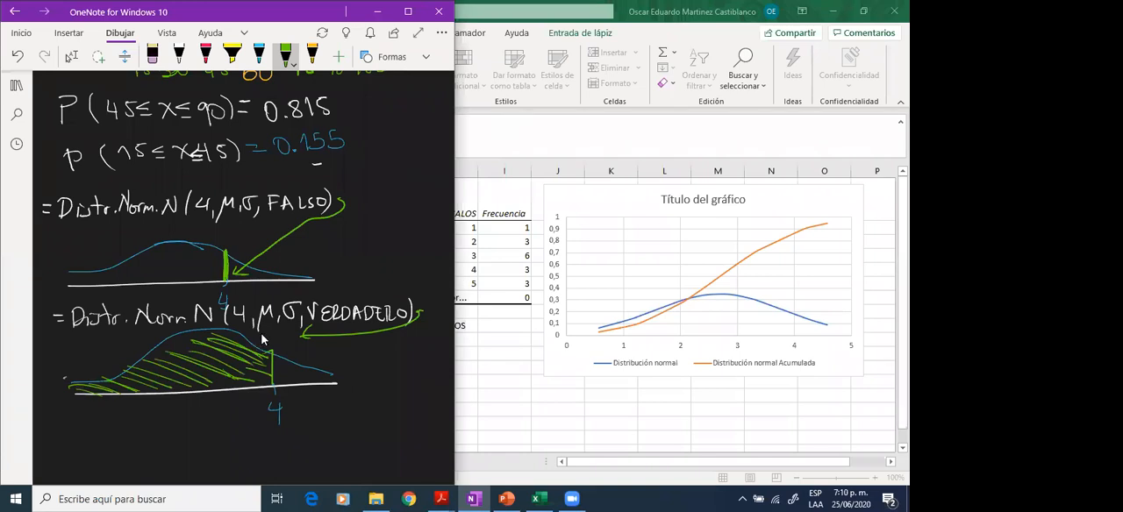
- Handwrite the note "Excel acumula a IZQ" in white below the second curve and underline IZQ
scroll(261, 339, down, 1)
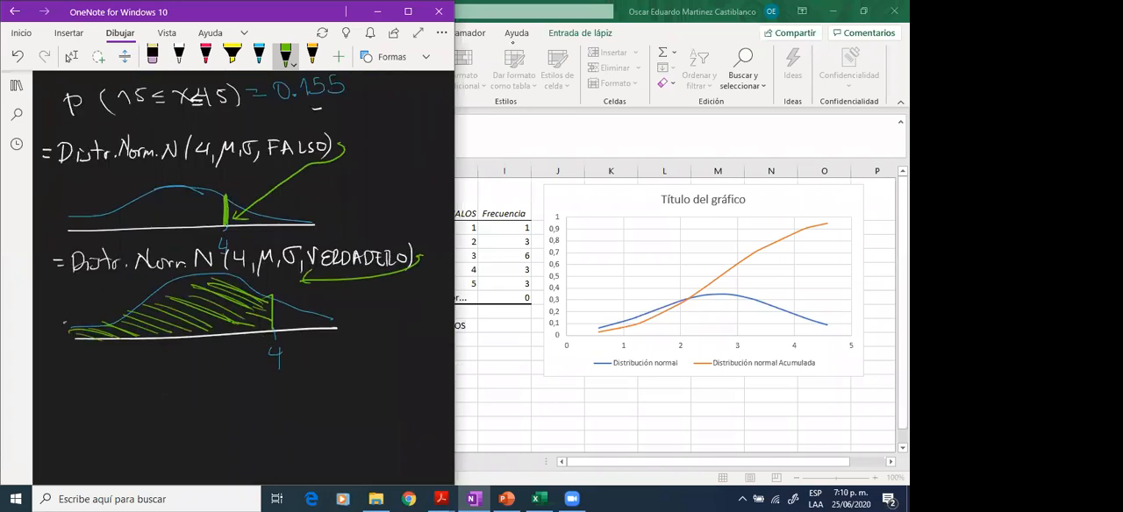
click(179, 57)
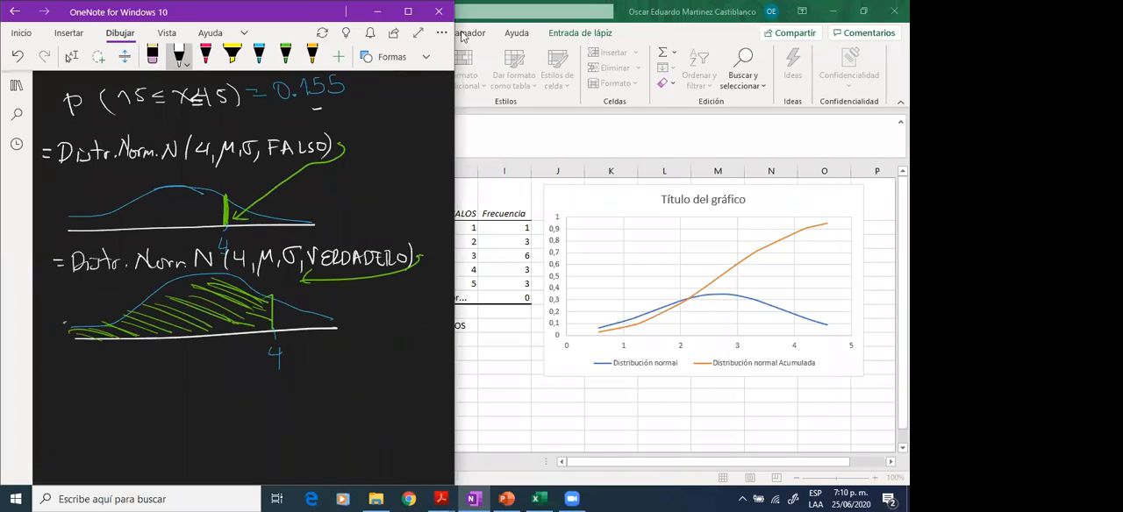
drag(57, 369, 50, 400)
mouse_move(56, 369)
mouse_down()
mouse_move(78, 367)
mouse_move(59, 397)
mouse_up()
mouse_move(62, 384)
mouse_down()
mouse_move(75, 381)
mouse_move(73, 395)
mouse_up()
mouse_move(75, 386)
mouse_down()
mouse_move(89, 400)
mouse_move(74, 398)
mouse_move(188, 395)
mouse_up()
drag(190, 386, 235, 397)
mouse_move(242, 363)
mouse_down()
mouse_move(238, 398)
mouse_move(300, 396)
mouse_move(282, 396)
mouse_up()
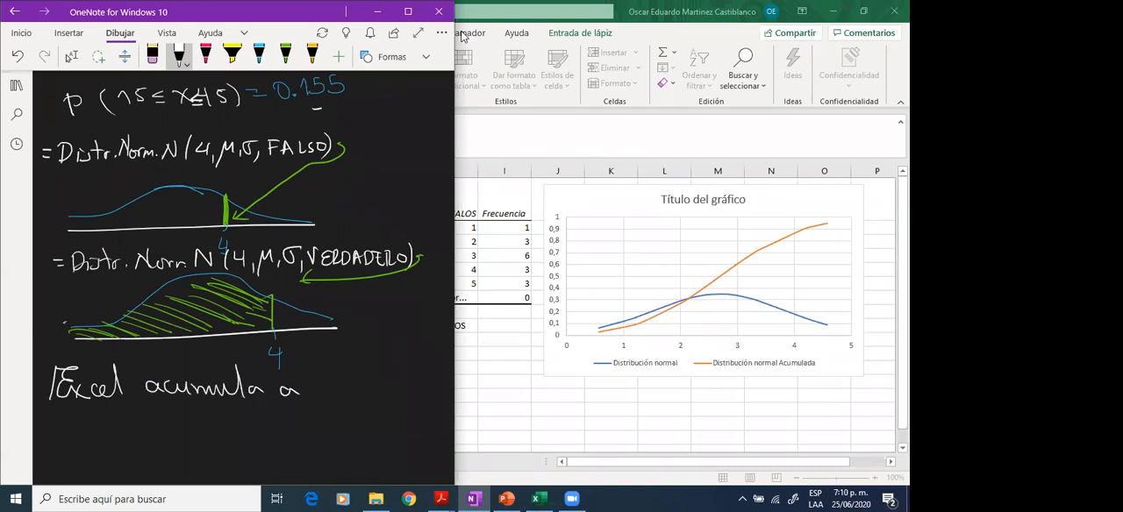
mouse_move(328, 368)
mouse_down()
mouse_move(324, 397)
mouse_move(361, 391)
mouse_move(356, 381)
mouse_move(377, 372)
mouse_up()
drag(386, 390, 400, 399)
drag(328, 400, 416, 402)
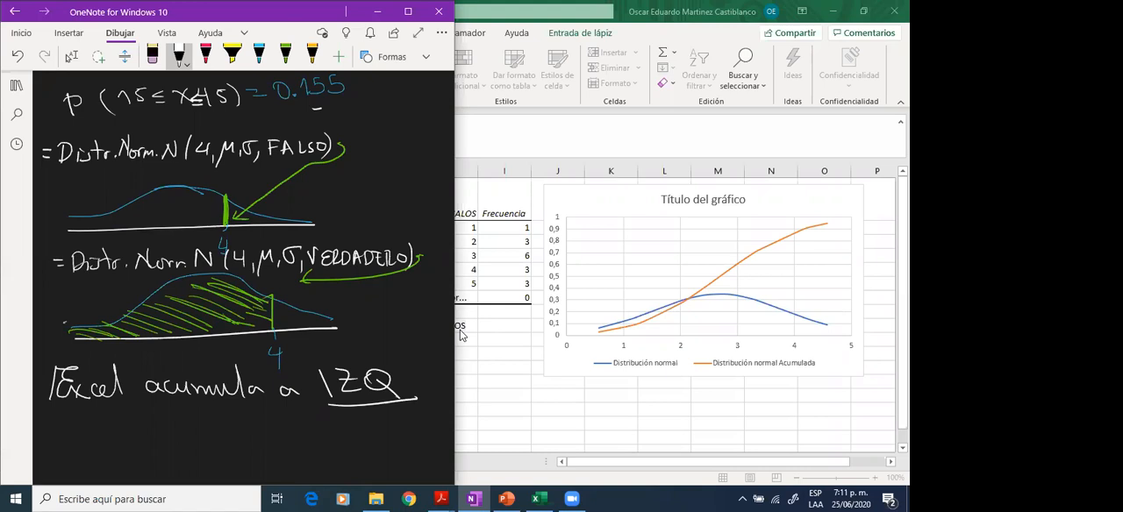
- Switch to Excel and close the open formula edit in cell E11
click(547, 216)
click(339, 378)
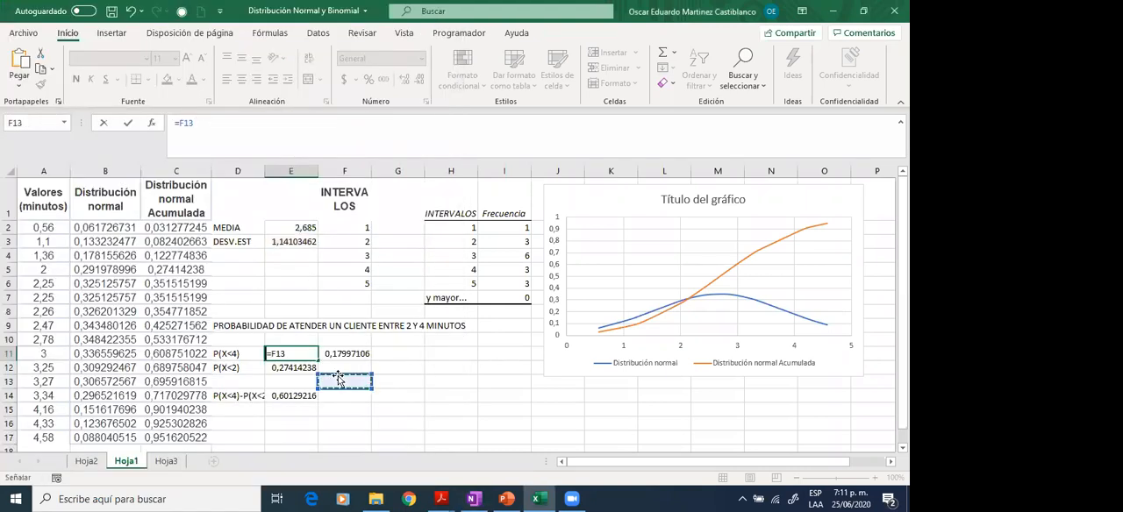
key(Return)
key(Return)
key(Return)
key(Return)
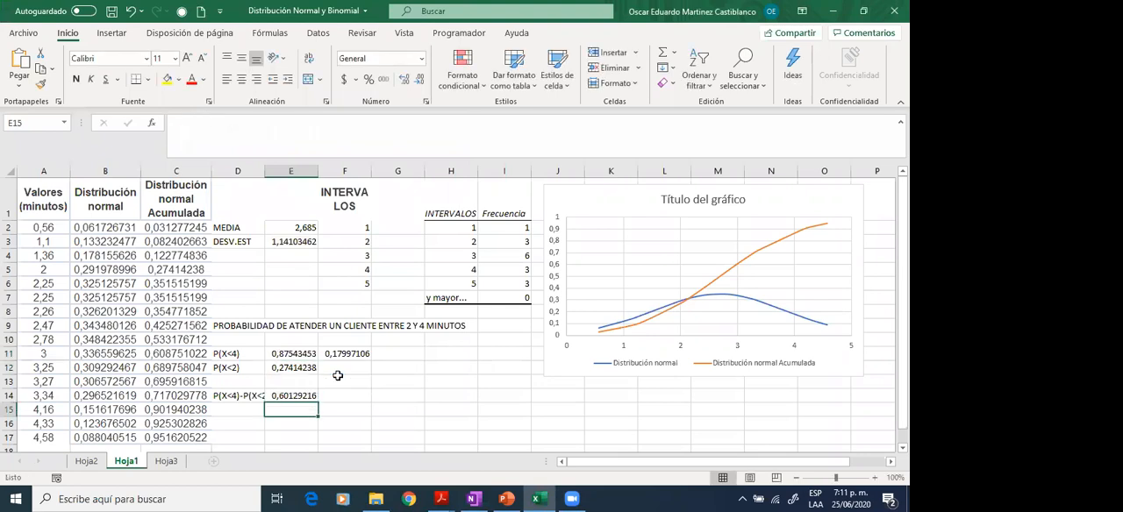
- Delete the empty cells D10:H10 above the P(X<4) row, shifting the cells below up
key(Up)
key(Up)
key(Up)
key(Up)
key(Up)
key(Up)
key(Left)
key(Left)
key(Right)
key(Down)
key(Left)
key(Right)
key(shift+Right)
key(shift+Right)
key(shift+Right)
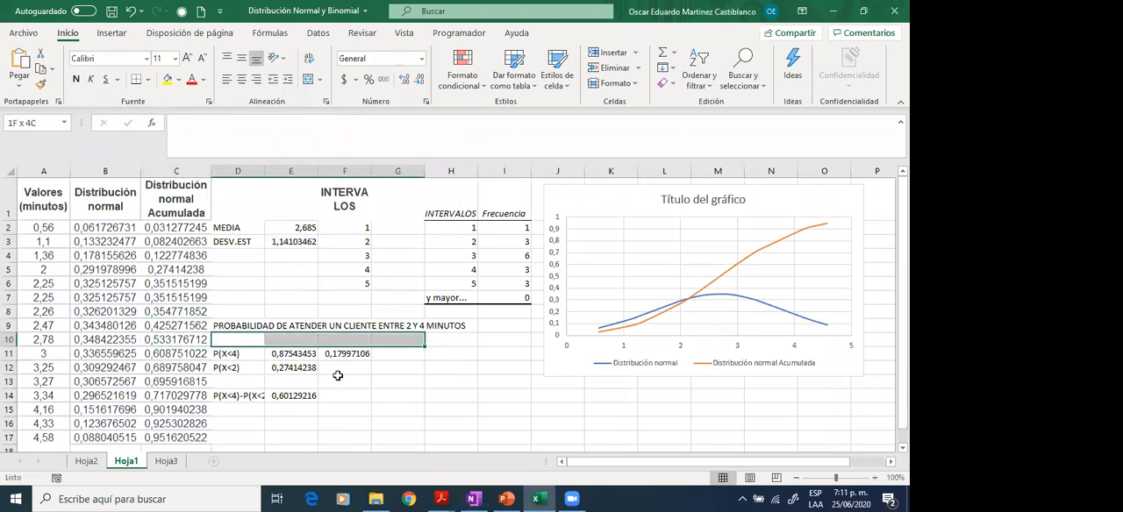
key(shift+Right)
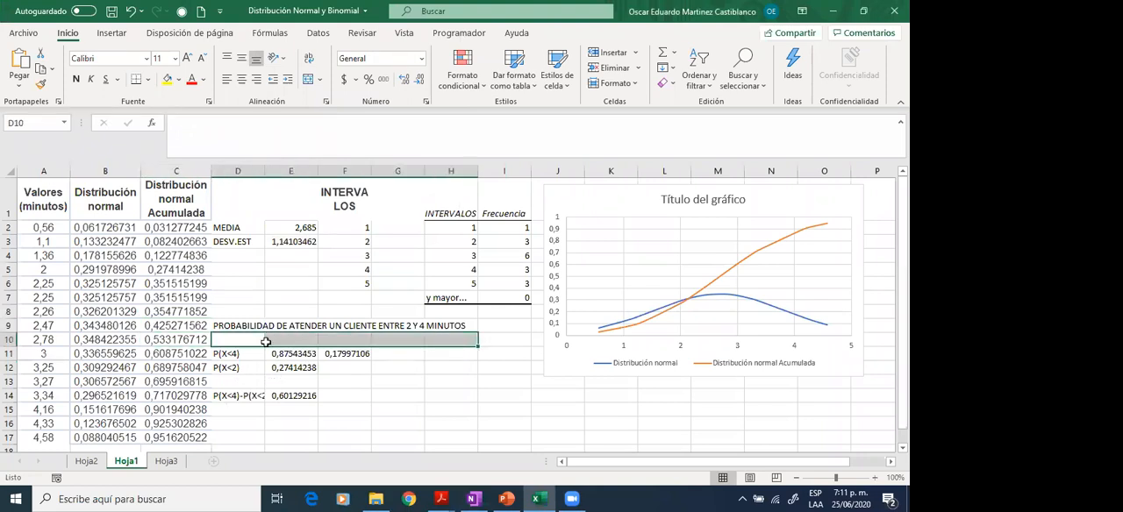
right_click(265, 342)
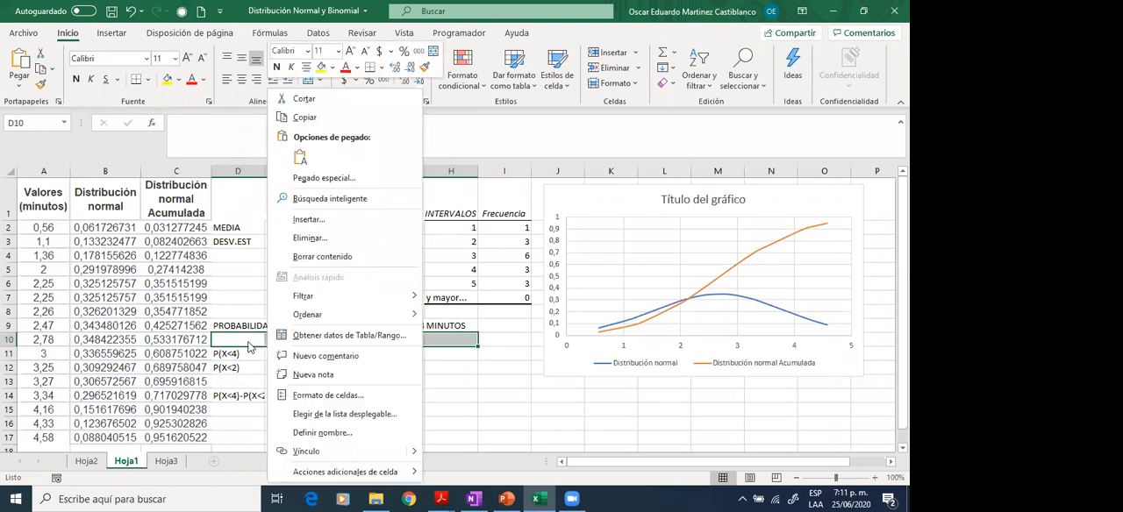
click(363, 243)
click(361, 274)
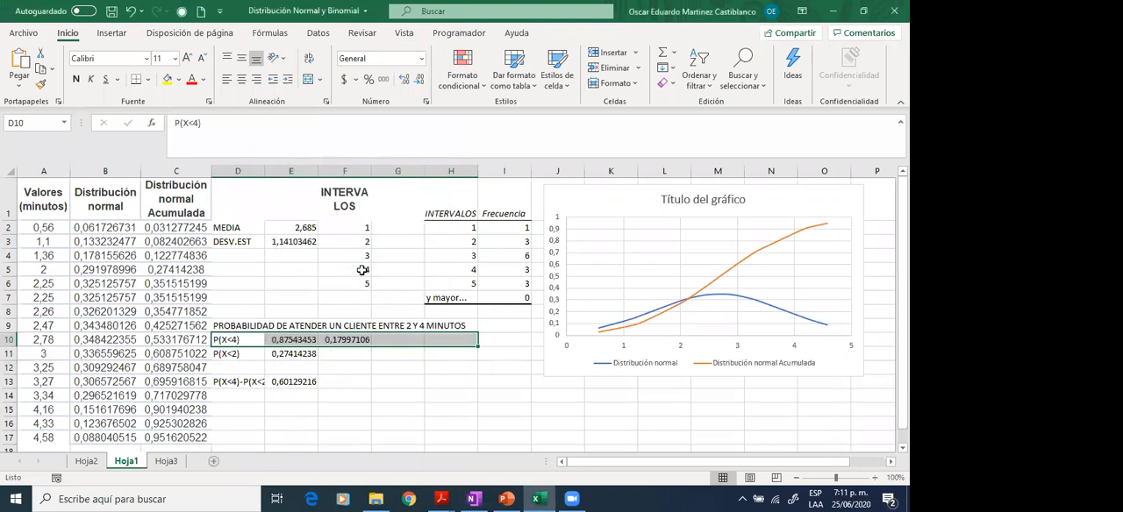
- Delete the empty cells D12:H12 above the P(X<4)-P(X<2) row, shifting the cells below up
key(Down)
key(Down)
key(shift+Right)
key(shift+Right)
key(shift+Right)
key(shift+Right)
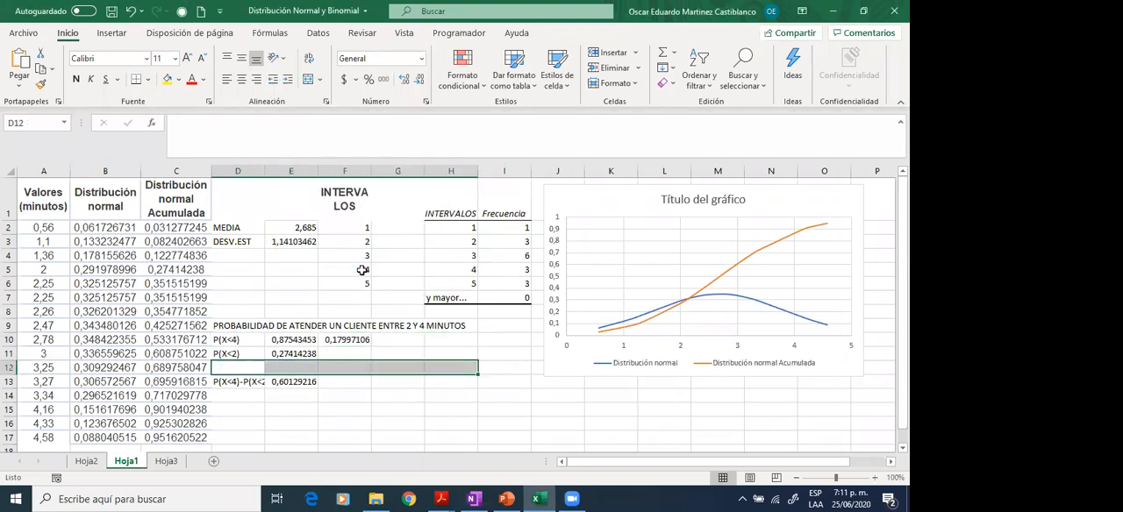
key(F4)
- Copy the probability heading from D9 into D13, below the P(X<4)-P(X<2) row
key(Up)
key(Up)
key(Up)
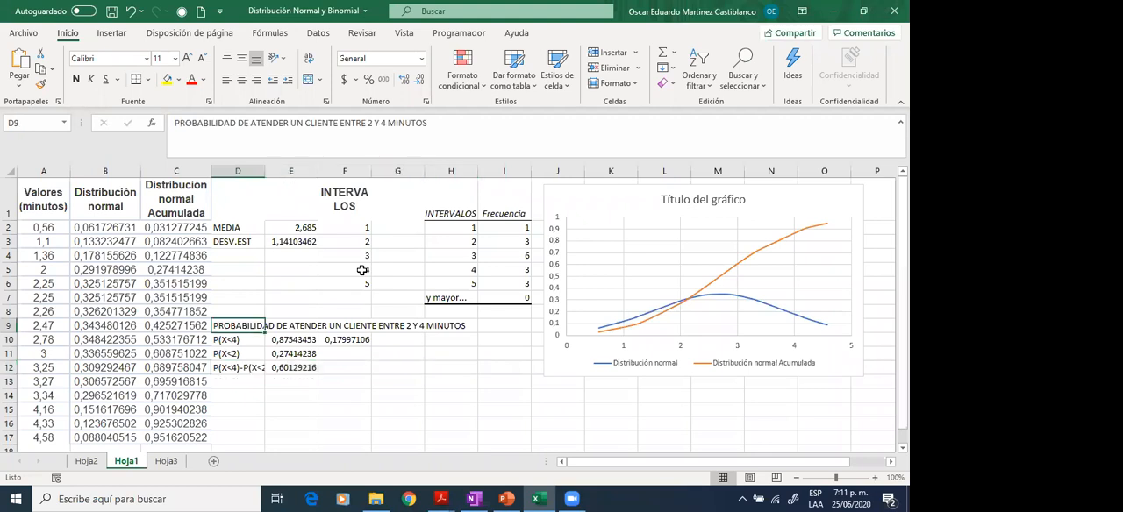
key(ctrl+c)
key(Down)
key(Down)
key(Down)
key(Down)
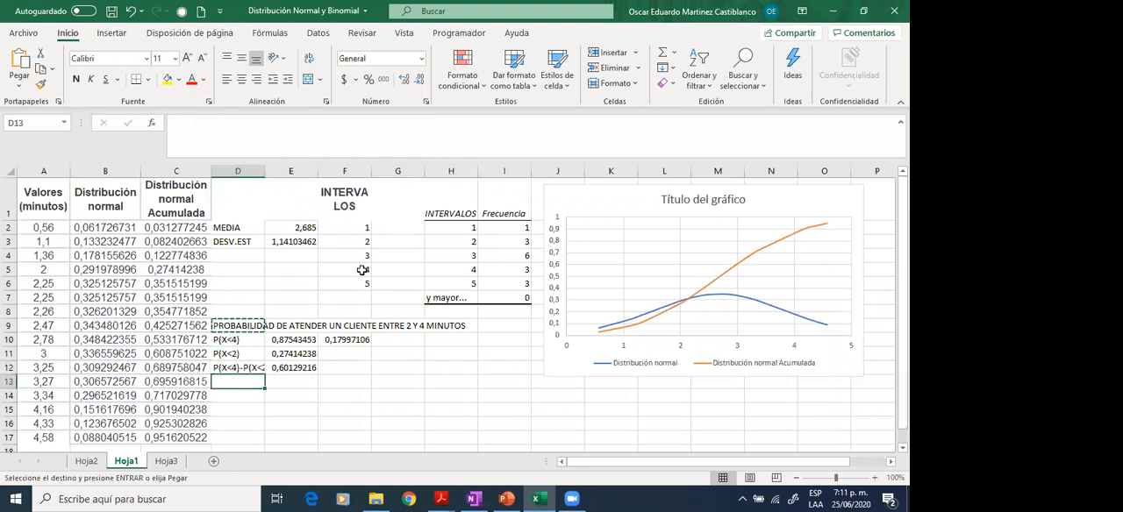
key(ctrl+v)
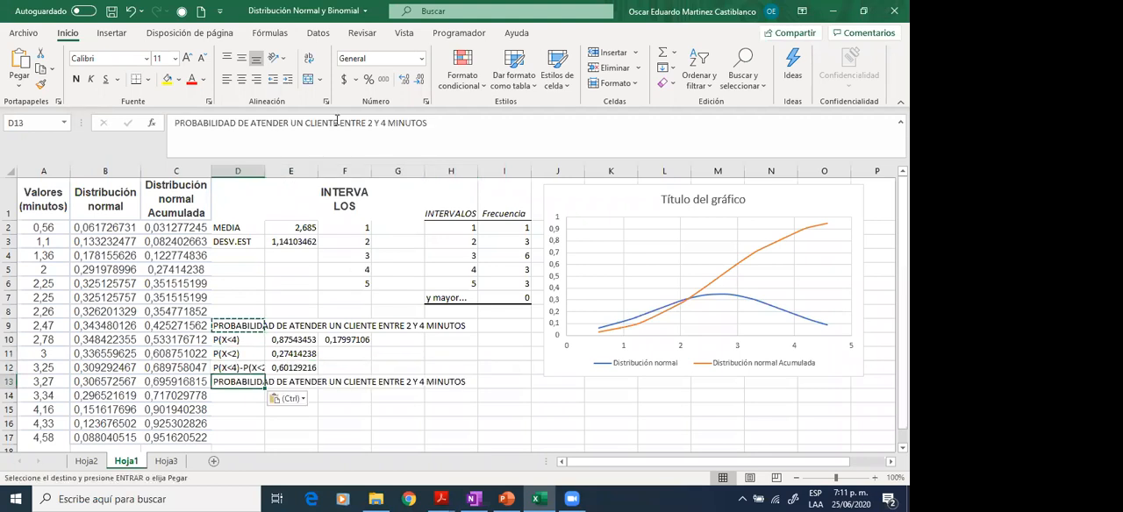
- Reword the heading in D13 as "PROBABILIDAD DE ATENDER UN CLIENTE EN MÁS DE 4 MINUTOS Y MEDIO"
click(346, 123)
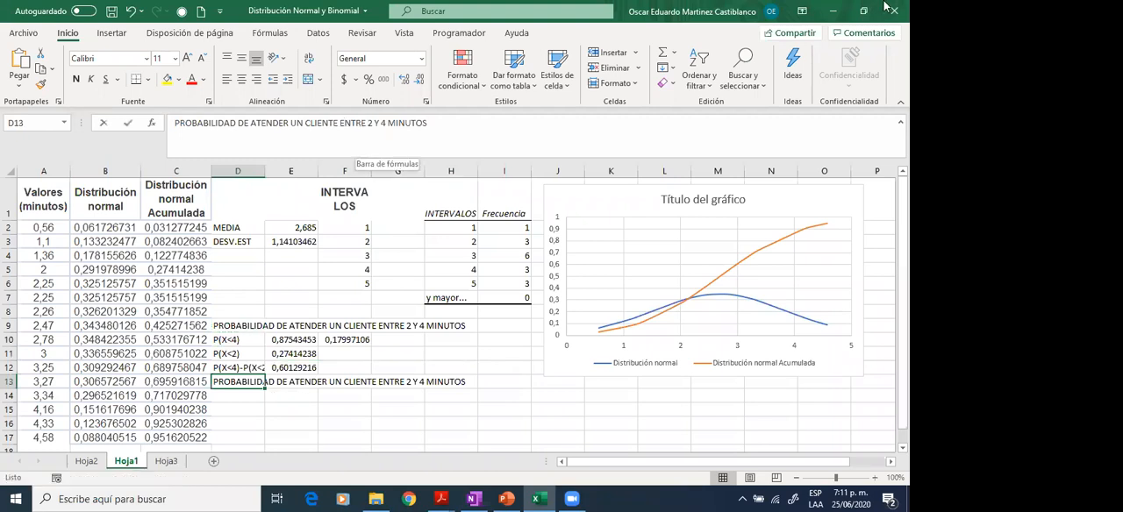
key(shift+Right)
key(shift+Right)
key(shift+Right)
key(shift+Right)
key(shift+Right)
key(shift+Right)
key(shift+Right)
key(shift+Right)
key(shift+Right)
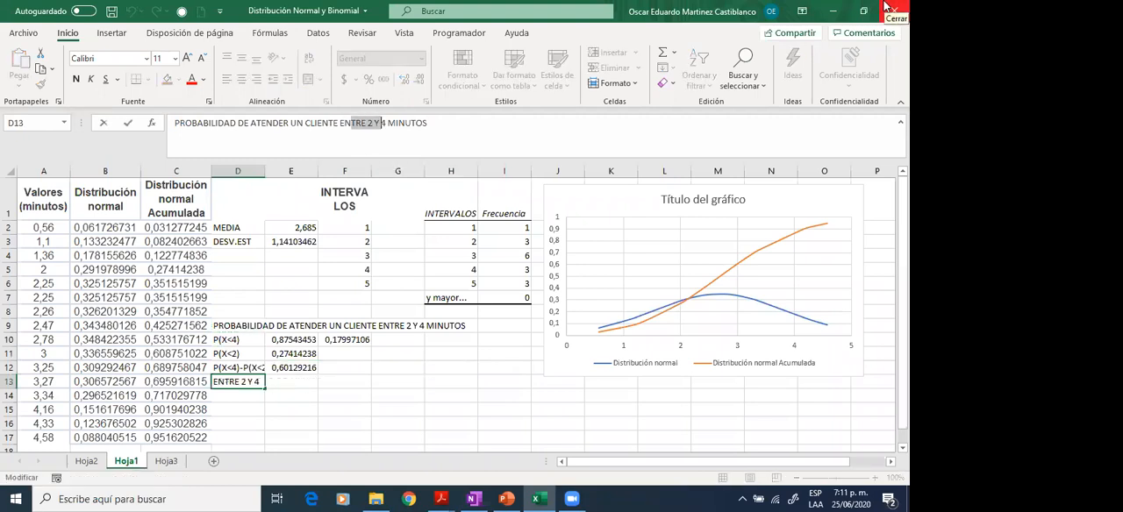
key(shift+End)
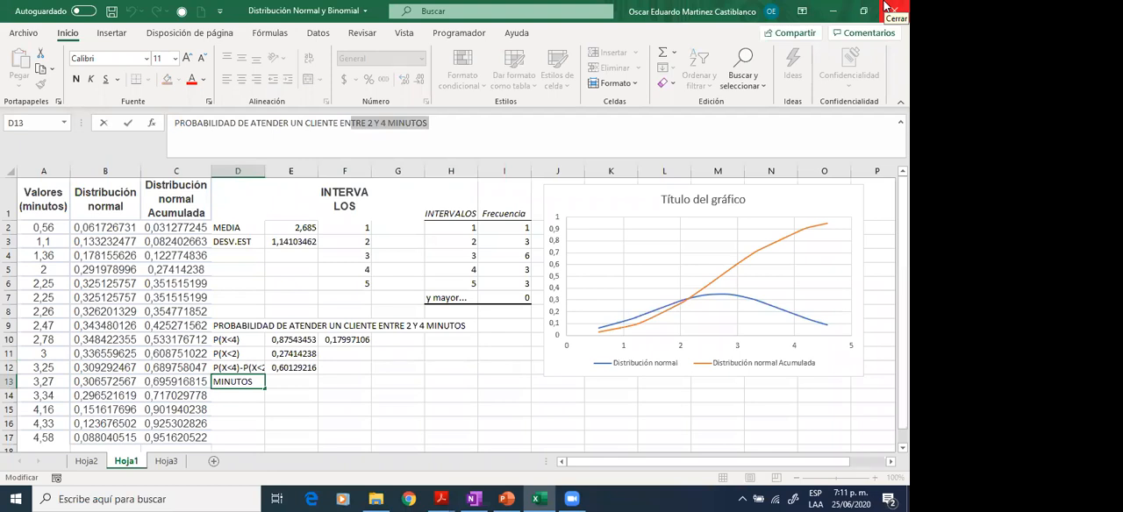
text(MAS)
key(BackSpace)
key(BackSpace)
key(BackSpace)
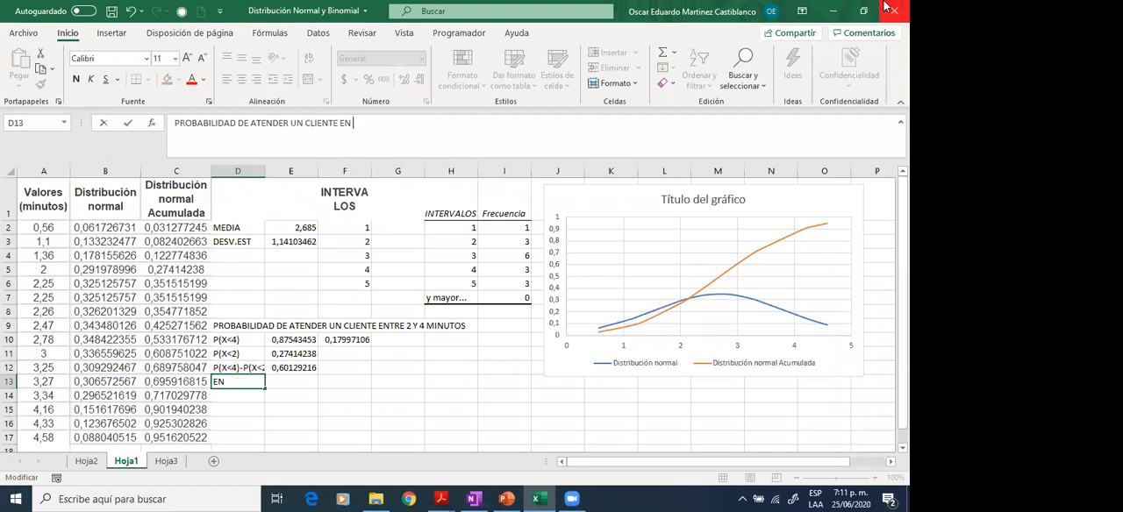
text(MÁS DE 4 MINUTOS Y MEDIO)
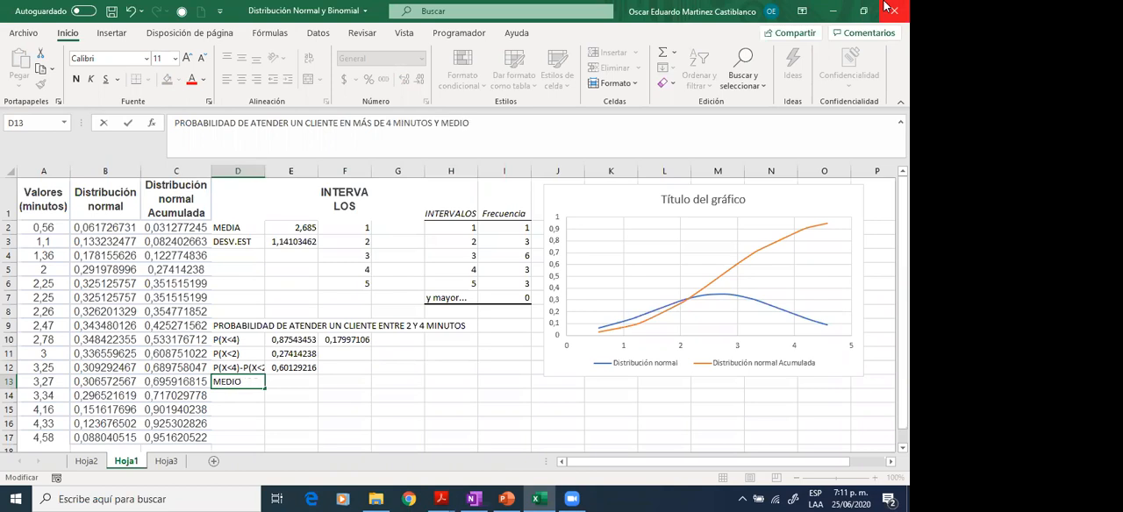
key(Return)
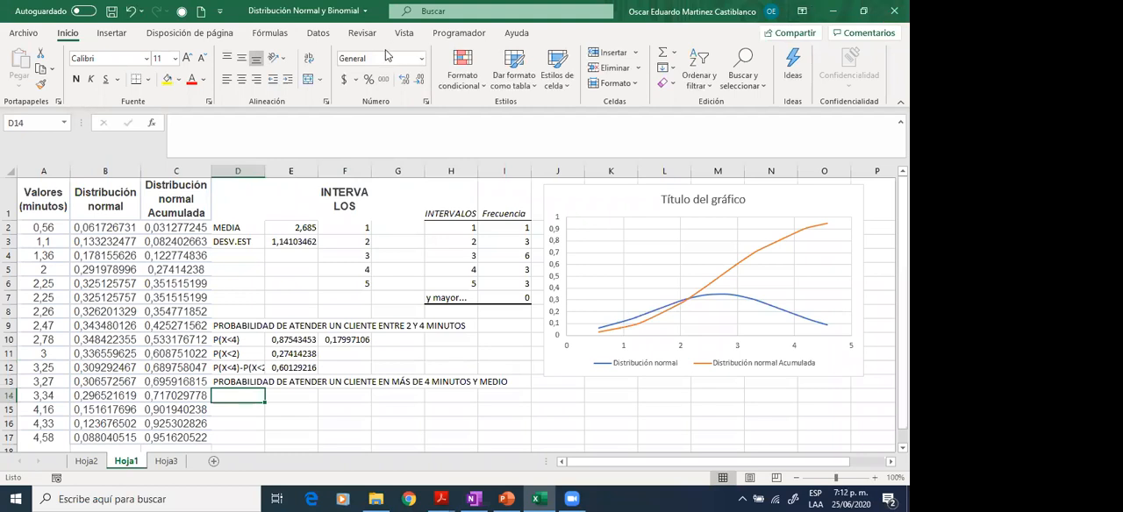
- Switch to OneNote and handwrite "P(X≥4.5)" in white below the note "Excel acumula a IZQ"
click(475, 498)
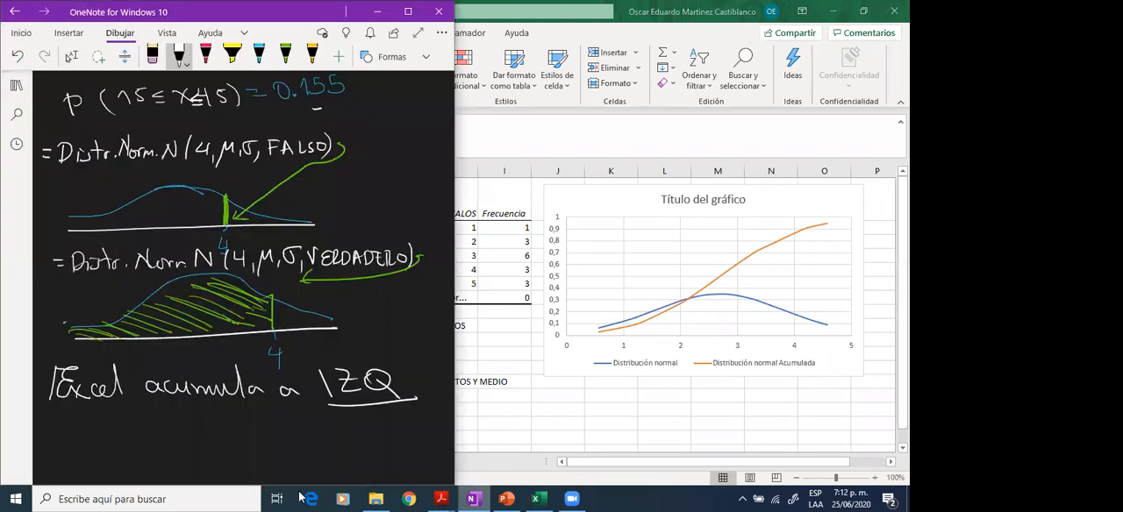
scroll(311, 341, down, 1)
scroll(311, 342, down, 1)
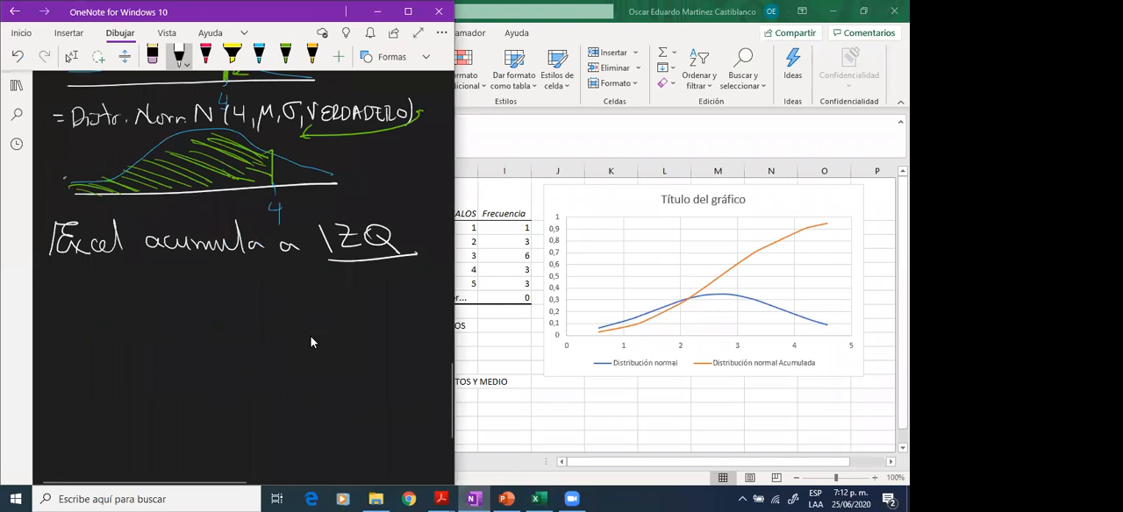
mouse_move(85, 307)
mouse_down()
mouse_move(86, 293)
mouse_move(137, 299)
mouse_up()
mouse_move(136, 277)
mouse_down()
mouse_move(122, 299)
mouse_move(167, 298)
mouse_up()
drag(179, 274, 189, 287)
mouse_move(186, 273)
mouse_down()
mouse_move(186, 298)
mouse_move(200, 283)
mouse_up()
drag(208, 269, 204, 289)
drag(207, 269, 218, 268)
drag(223, 262, 226, 293)
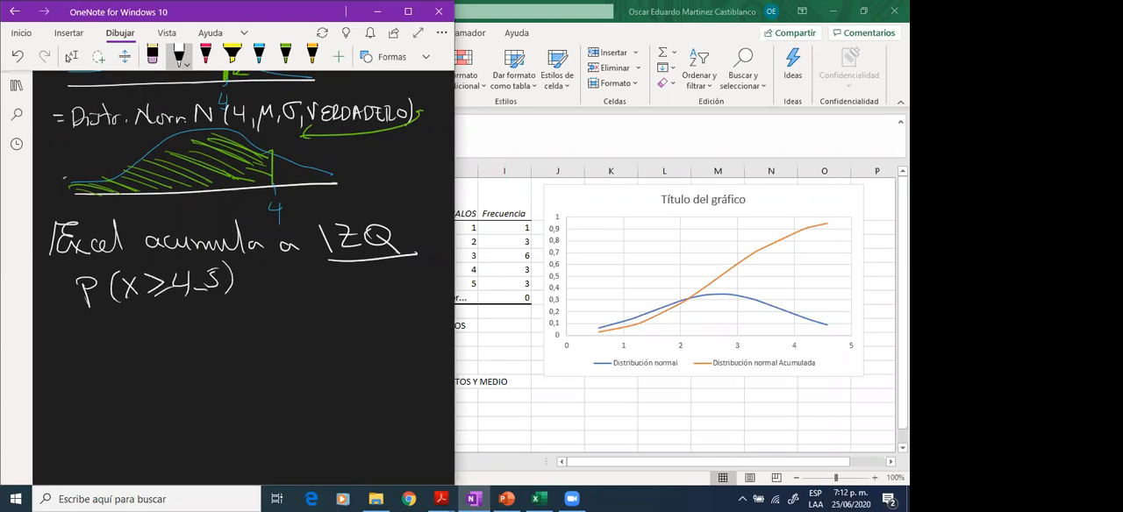
- Sketch a white bell curve over an axis below P(X≥4.5) and mark 4.5 near its right tail
mouse_move(107, 397)
mouse_down()
mouse_move(368, 377)
mouse_move(188, 338)
mouse_move(370, 368)
mouse_up()
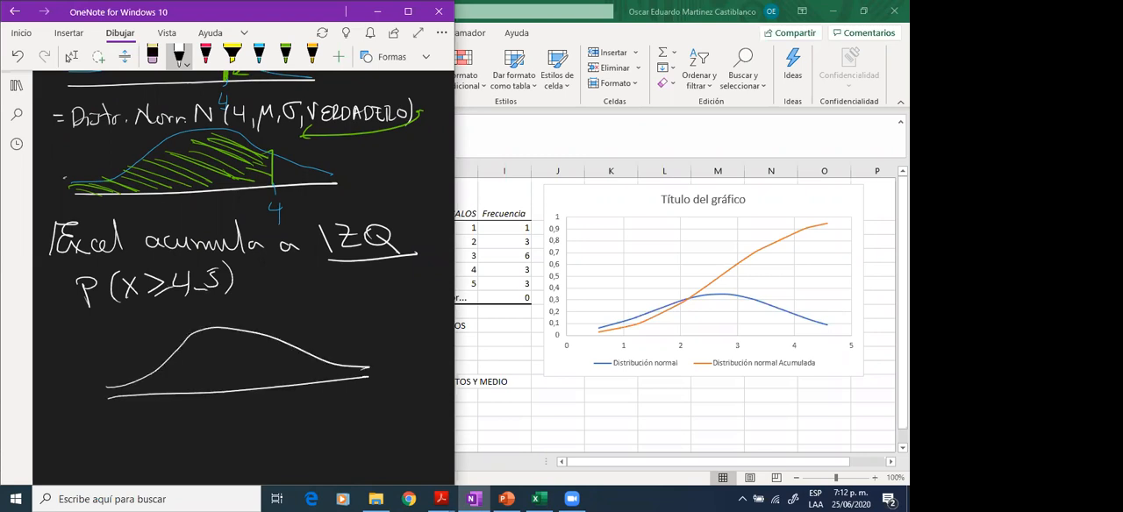
drag(295, 379, 297, 391)
drag(293, 396, 302, 407)
drag(299, 398, 300, 414)
drag(308, 410, 309, 413)
drag(325, 393, 314, 412)
- In green, bound and hatch the tail right of 4.5 and link it to P(X≥4.5) with a curved double-headed arrow
click(285, 56)
mouse_move(290, 355)
mouse_down()
mouse_move(291, 383)
mouse_move(302, 347)
mouse_up()
mouse_move(292, 379)
mouse_down()
mouse_move(307, 354)
mouse_move(327, 358)
mouse_up()
drag(316, 377, 349, 367)
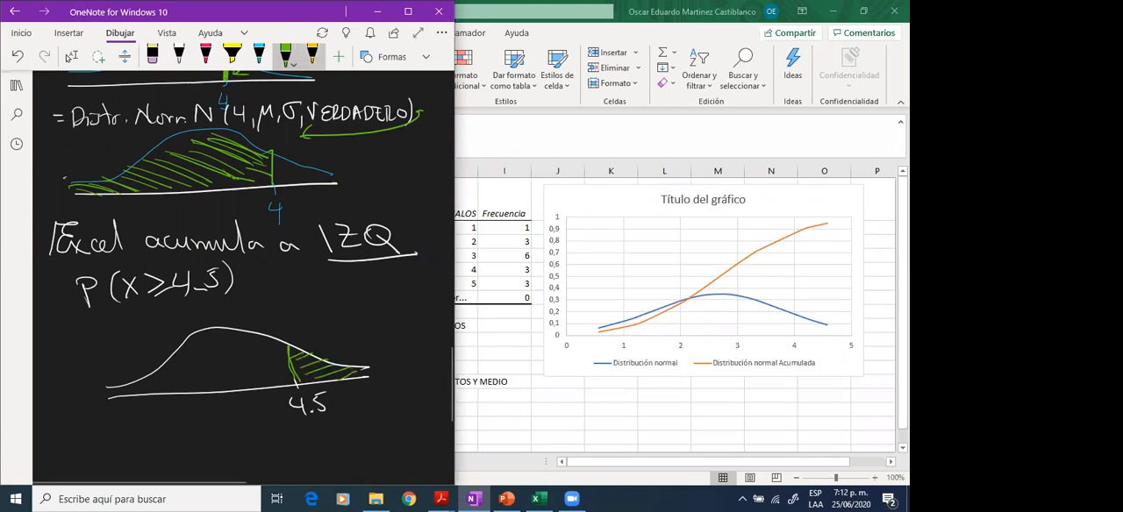
drag(357, 283, 361, 304)
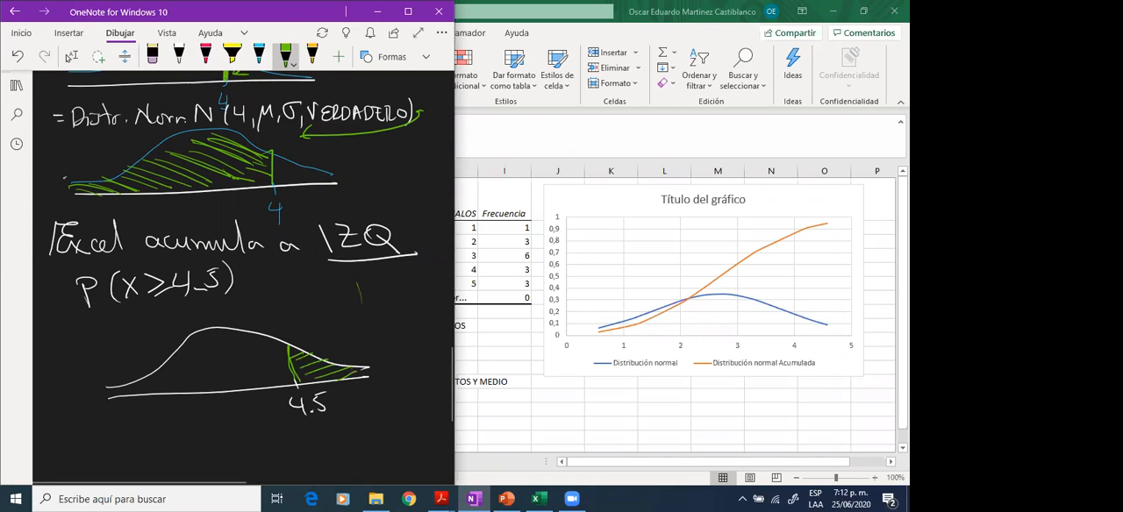
drag(329, 340, 251, 280)
- Hatch the area under the curve left of 4.5 in blue
click(259, 55)
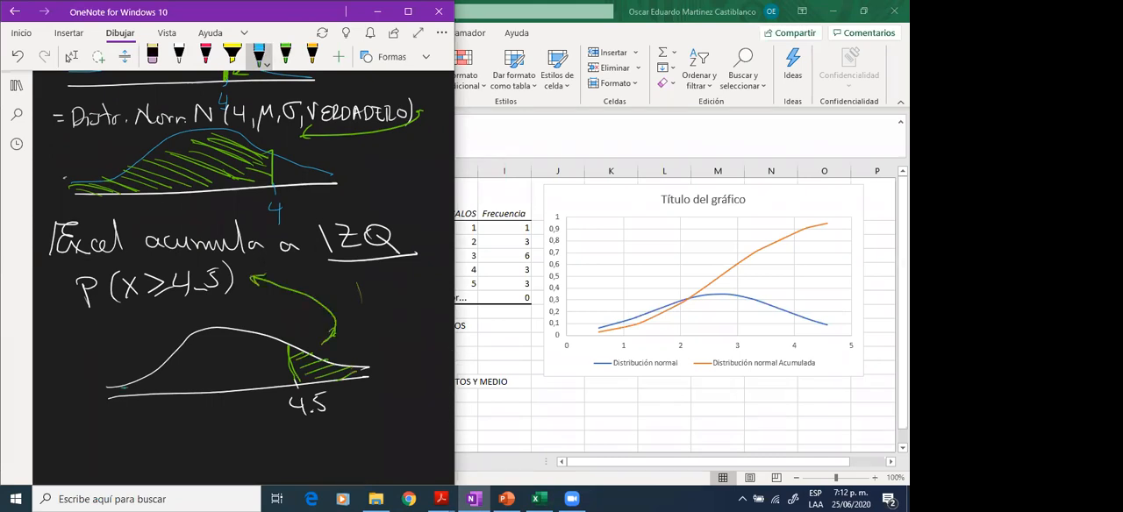
drag(121, 387, 145, 392)
drag(136, 381, 169, 392)
drag(151, 374, 186, 388)
drag(171, 360, 211, 383)
drag(182, 355, 234, 383)
mouse_move(203, 344)
mouse_down()
mouse_move(253, 377)
mouse_move(277, 366)
mouse_up()
drag(247, 339, 289, 357)
- Draw a blue arrow to the area left of 4.5 and label it "Excel"
drag(221, 371, 144, 351)
drag(158, 350, 148, 355)
mouse_move(85, 344)
mouse_down()
mouse_move(88, 358)
mouse_move(109, 356)
mouse_up()
drag(109, 345, 95, 357)
drag(121, 338, 133, 344)
drag(140, 315, 149, 349)
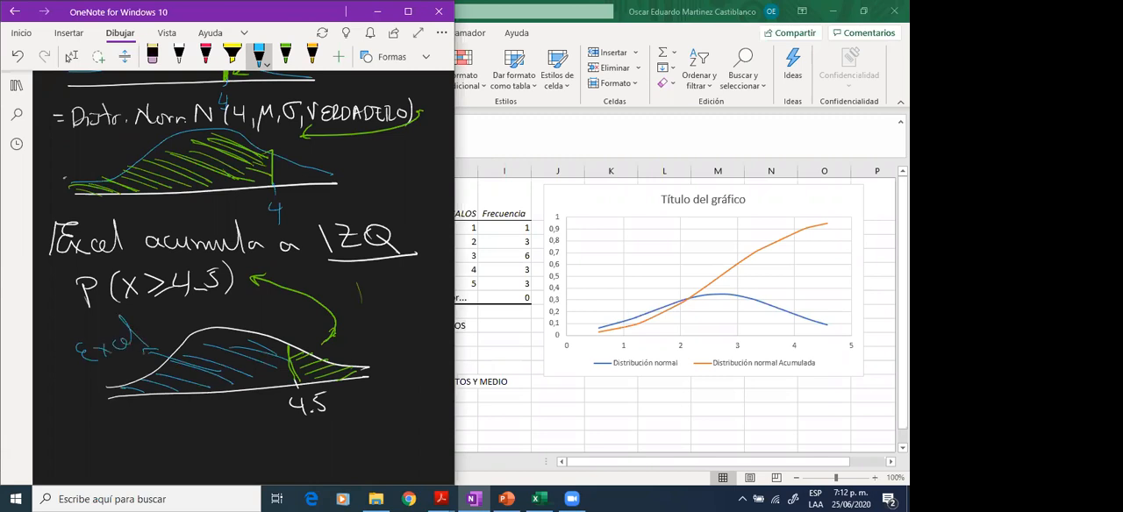
- Handwrite "1-P(X≤4.5)" in white below the 4.5 curve
double_click(179, 55)
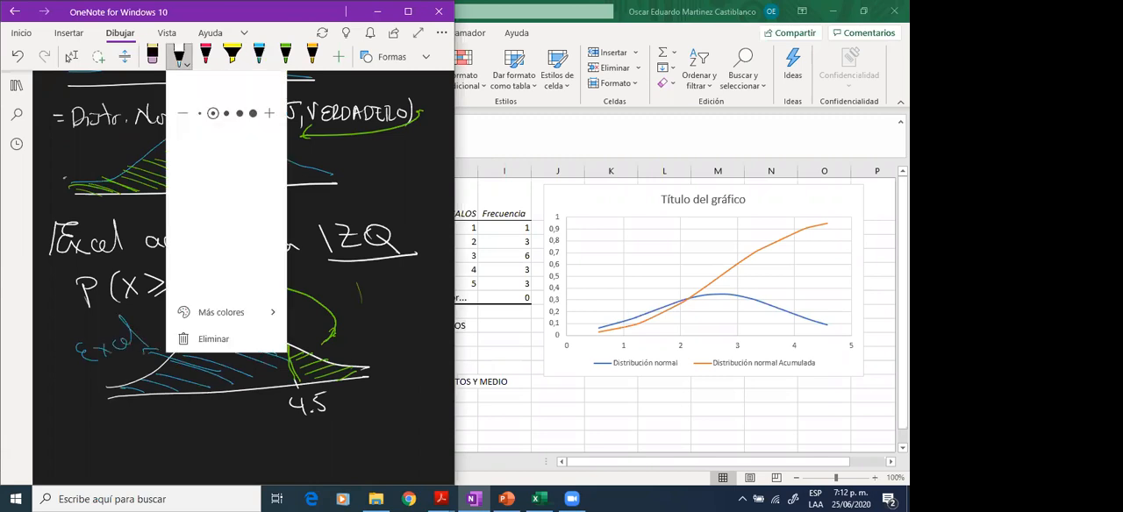
click(268, 226)
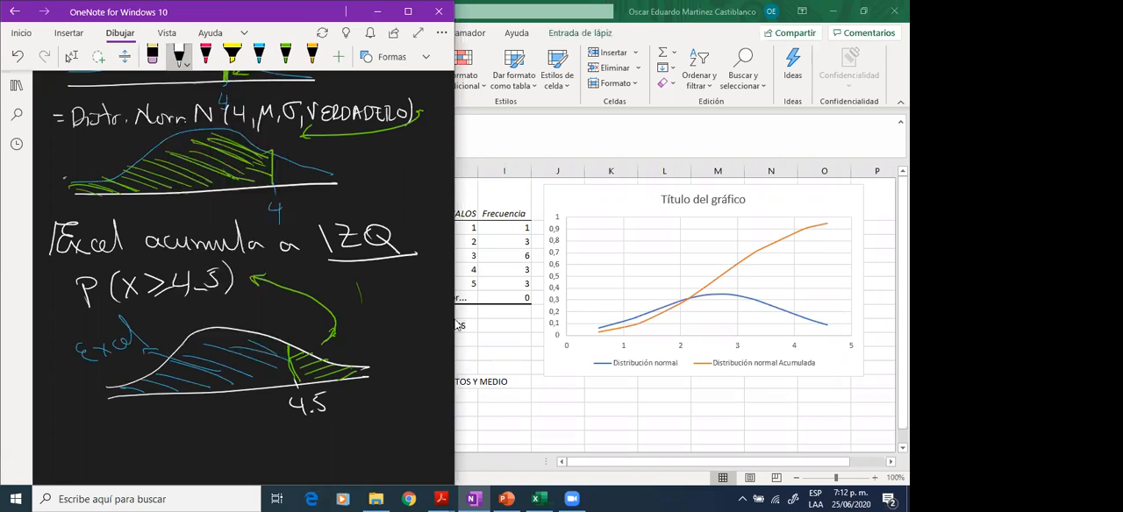
scroll(298, 344, down, 1)
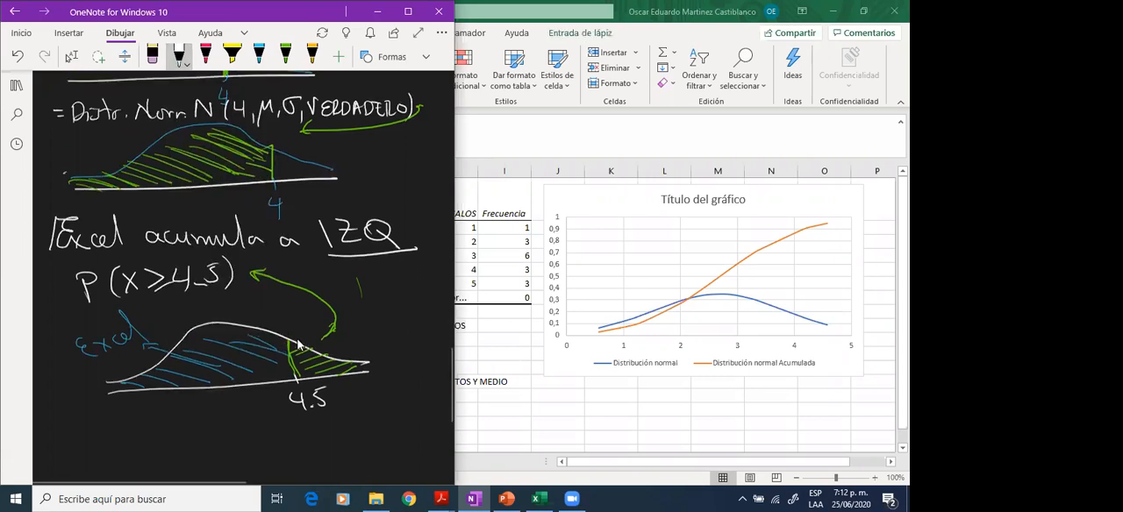
scroll(298, 345, down, 1)
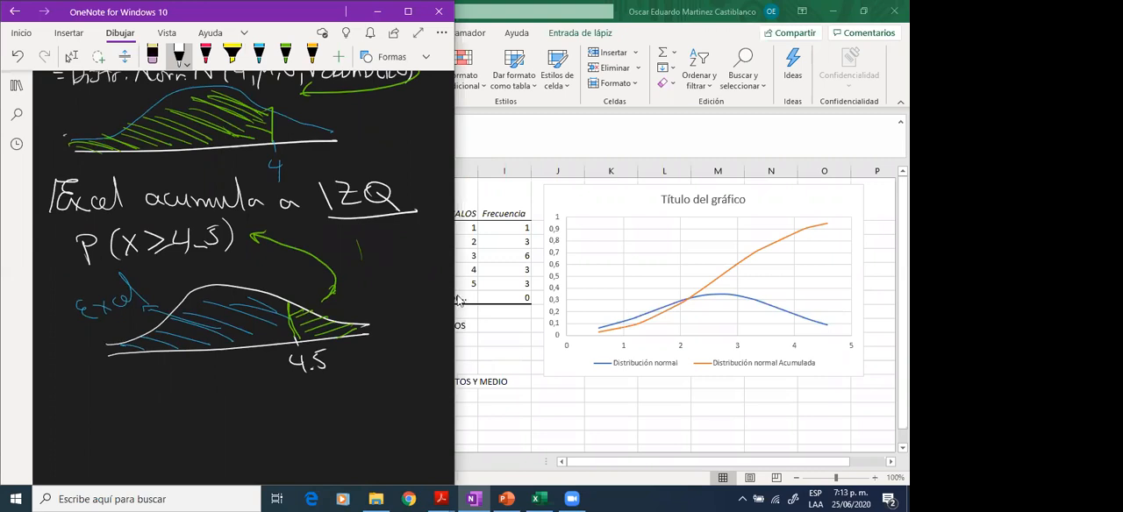
mouse_move(70, 396)
mouse_down()
mouse_move(84, 385)
mouse_move(82, 408)
mouse_up()
drag(92, 394, 107, 393)
drag(124, 383, 124, 406)
drag(118, 384, 160, 403)
drag(169, 380, 184, 398)
mouse_move(184, 379)
mouse_down()
mouse_move(170, 399)
mouse_move(188, 389)
mouse_up()
drag(190, 395, 209, 391)
drag(220, 376, 233, 392)
mouse_move(230, 377)
mouse_down()
mouse_move(230, 400)
mouse_move(249, 395)
mouse_up()
click(243, 396)
drag(251, 373, 263, 372)
drag(265, 361, 267, 404)
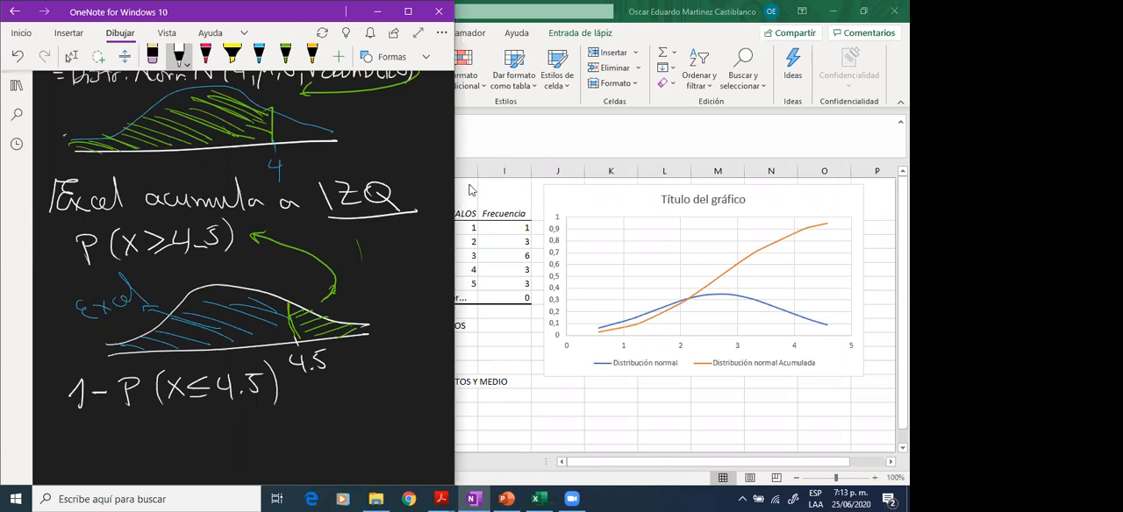
- Switch to Excel and enter the label "P(X>4,5)" in cell D14
key(alt+Tab)
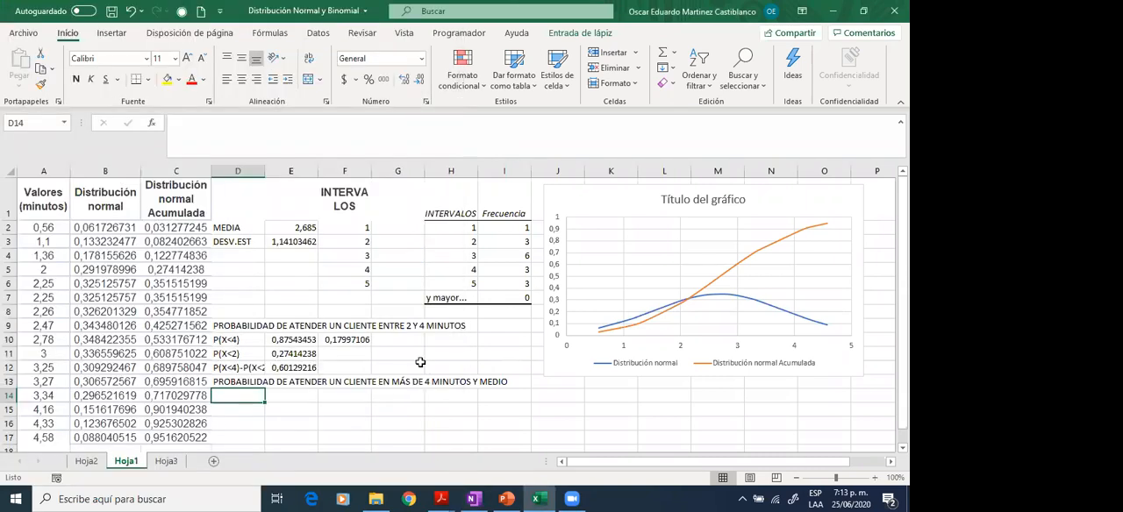
text(p)
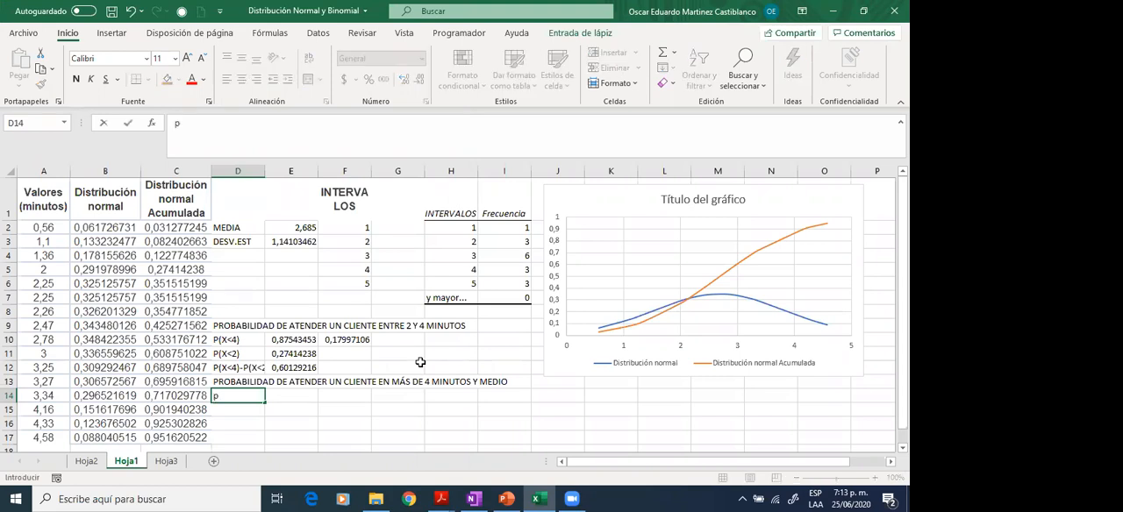
key(BackSpace)
text(P(X> 4,5))
key(Tab)
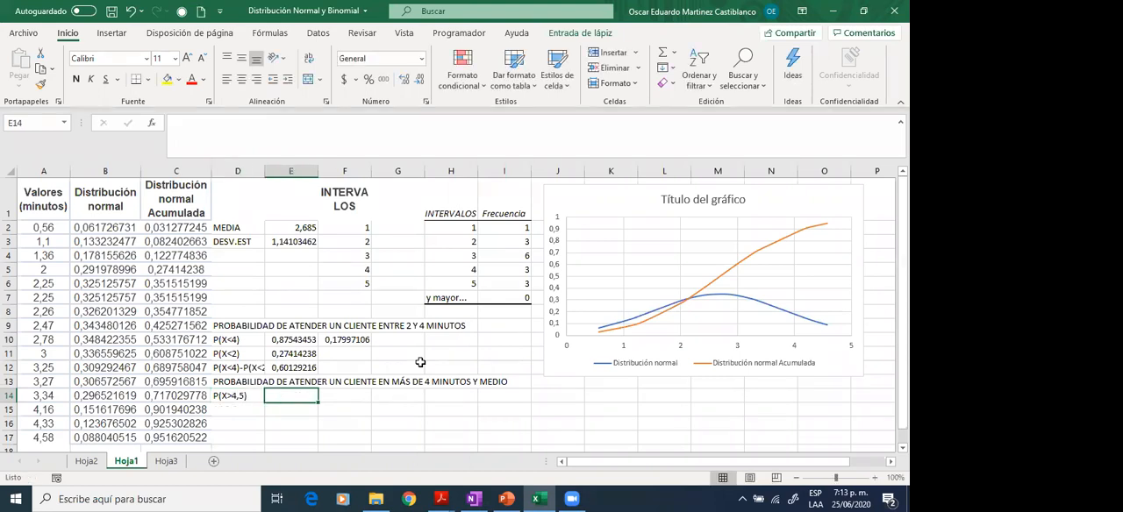
- Change the label in cell D14 to "P(X<4,5)"
key(Left)
key(Left)
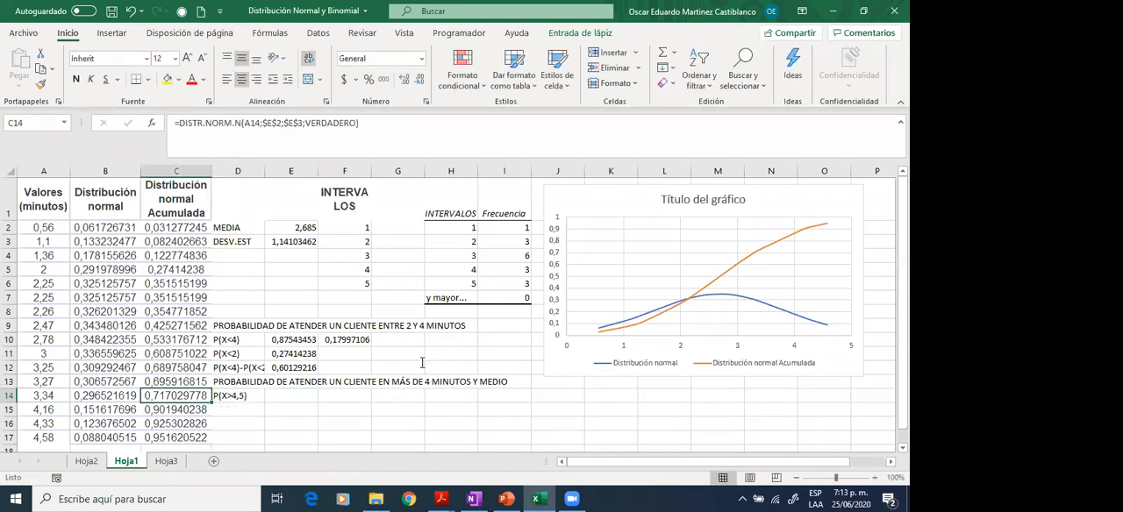
key(Right)
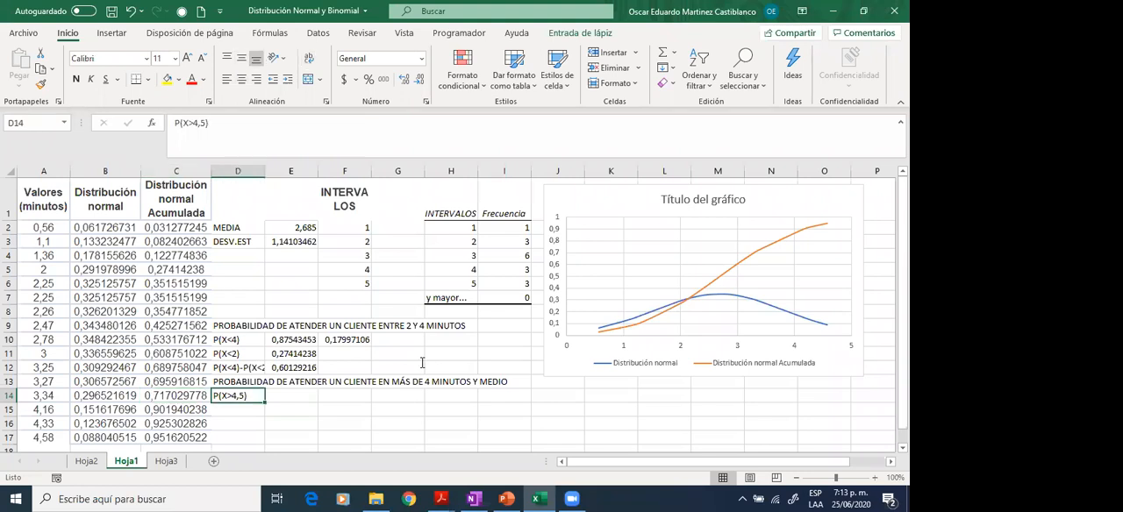
click(198, 123)
key(BackSpace)
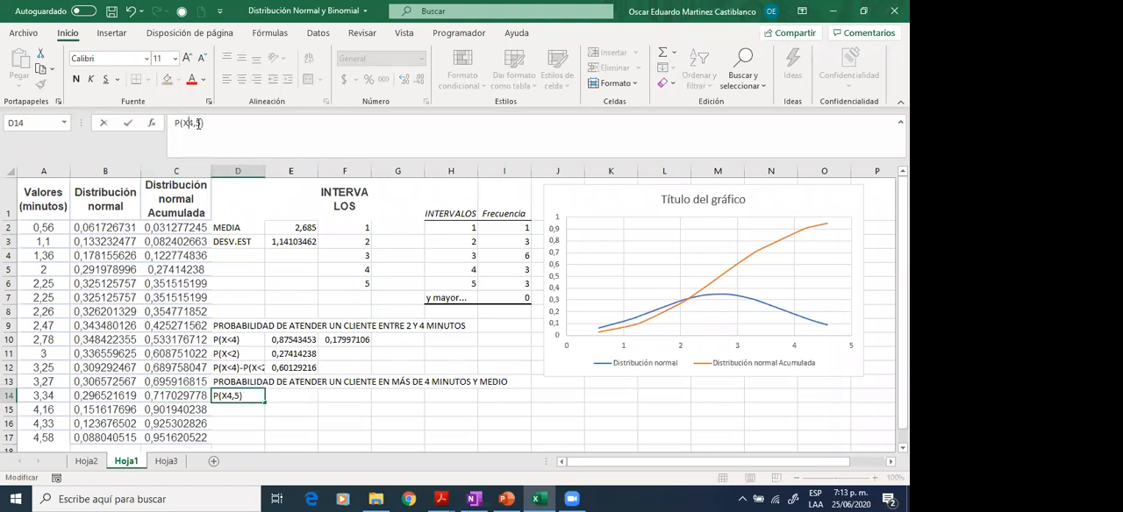
text(<)
key(Tab)
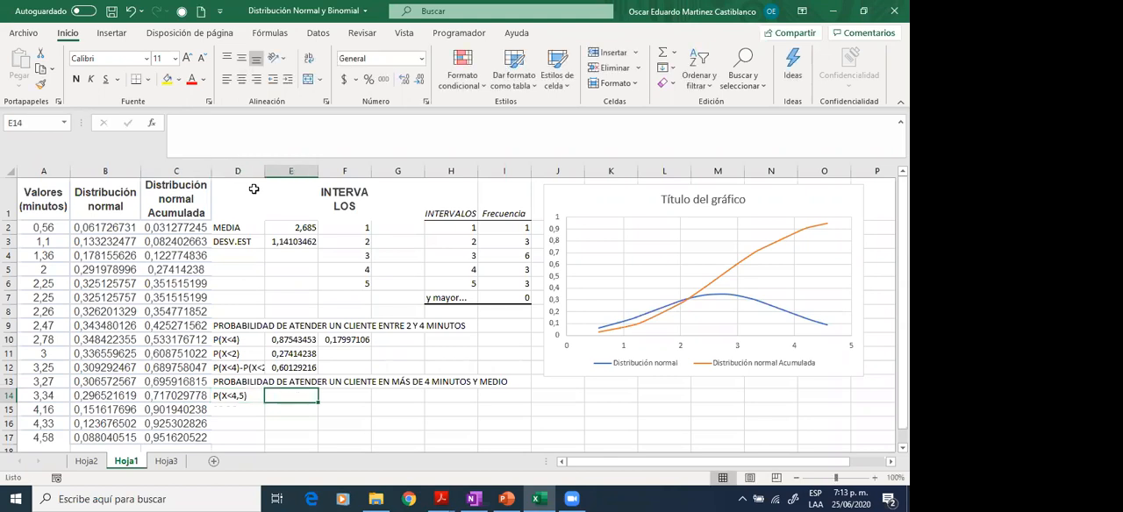
- Compute the cumulative probability in E14 with =DISTR.NORM.N(4,5;E2;E3;VERDADERO)
text(=)
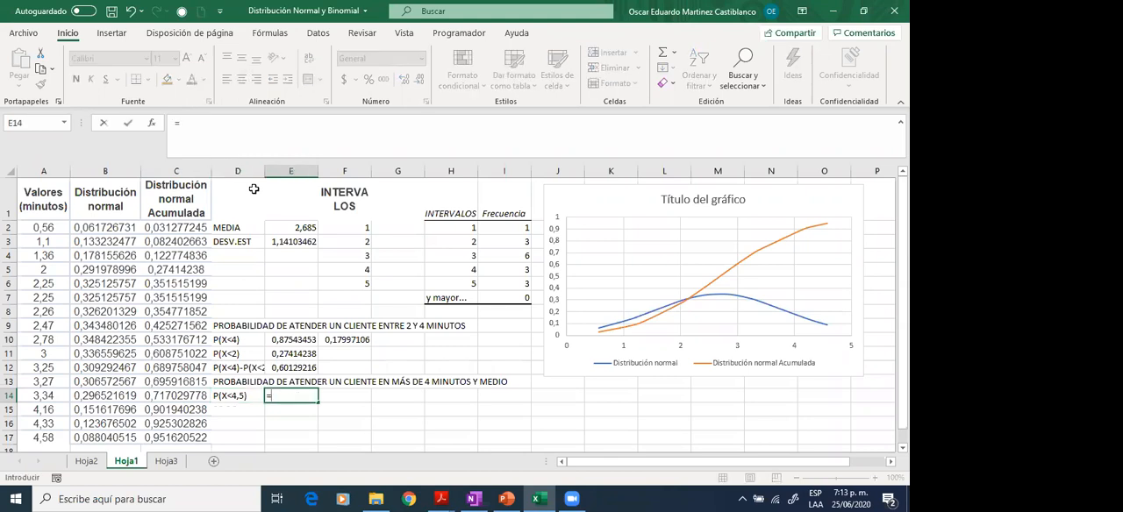
text(D)
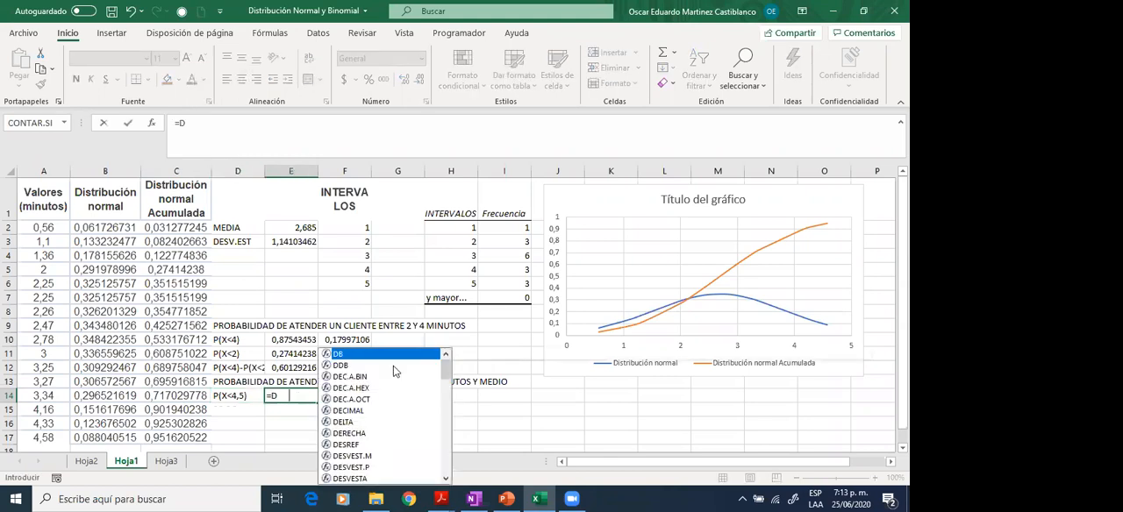
text(ISTR)
click(393, 366)
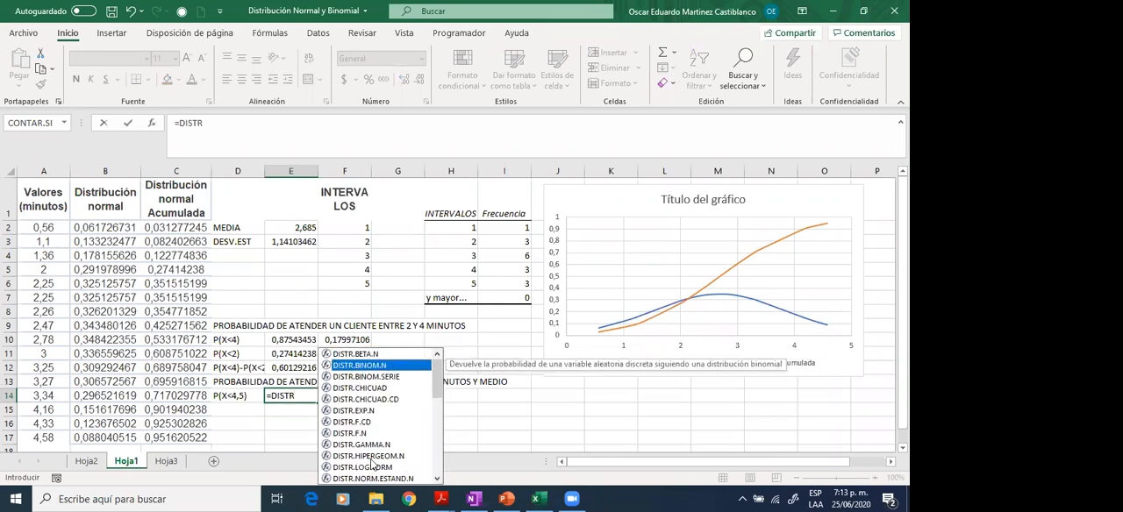
scroll(364, 417, down, 2)
double_click(364, 417)
text(4,5;)
click(307, 226)
text(;)
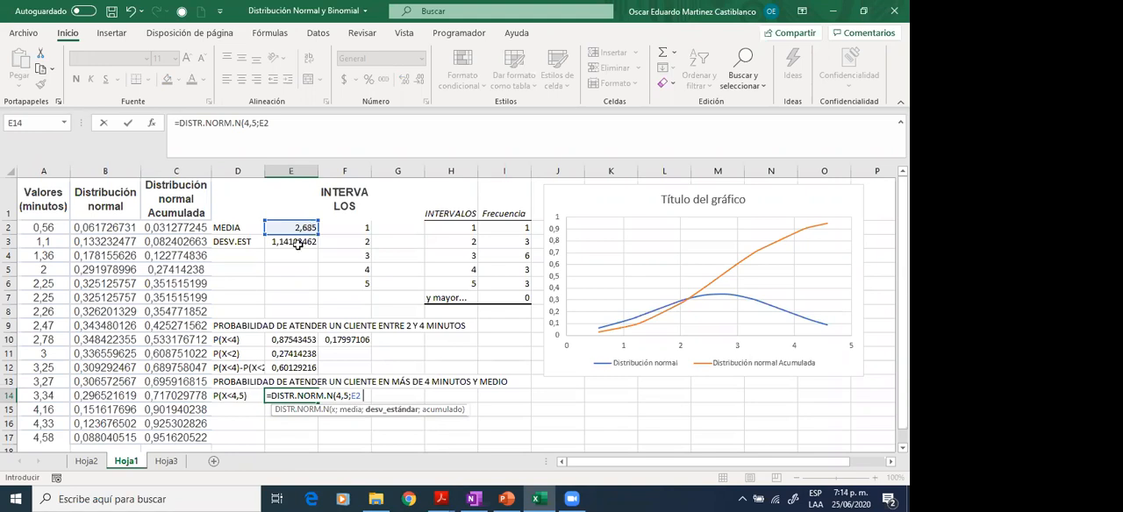
click(298, 244)
text(;VE)
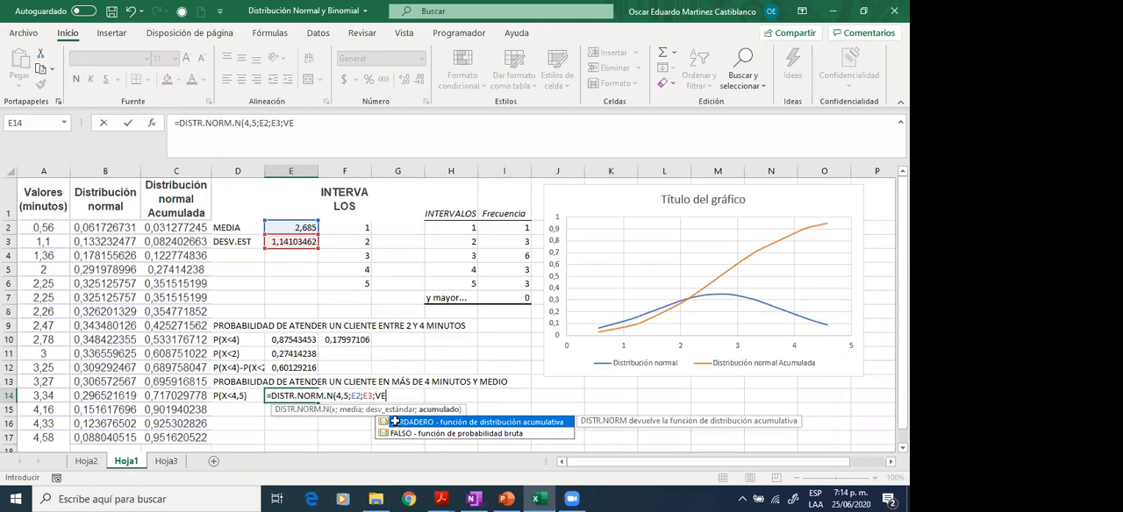
double_click(395, 422)
key(Return)
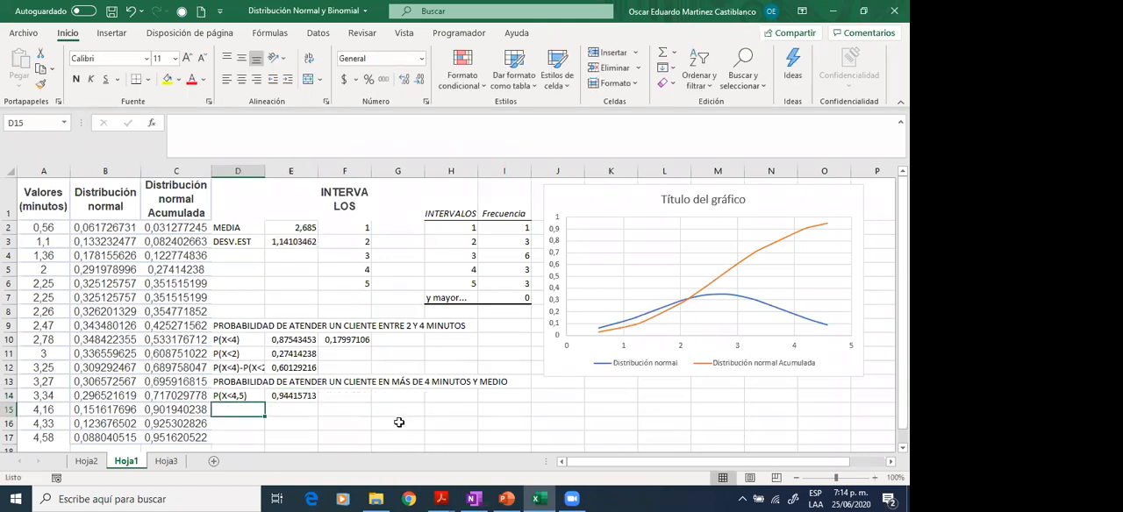
- Enter the label "P(X>4,5)" in cell D15
text(P()
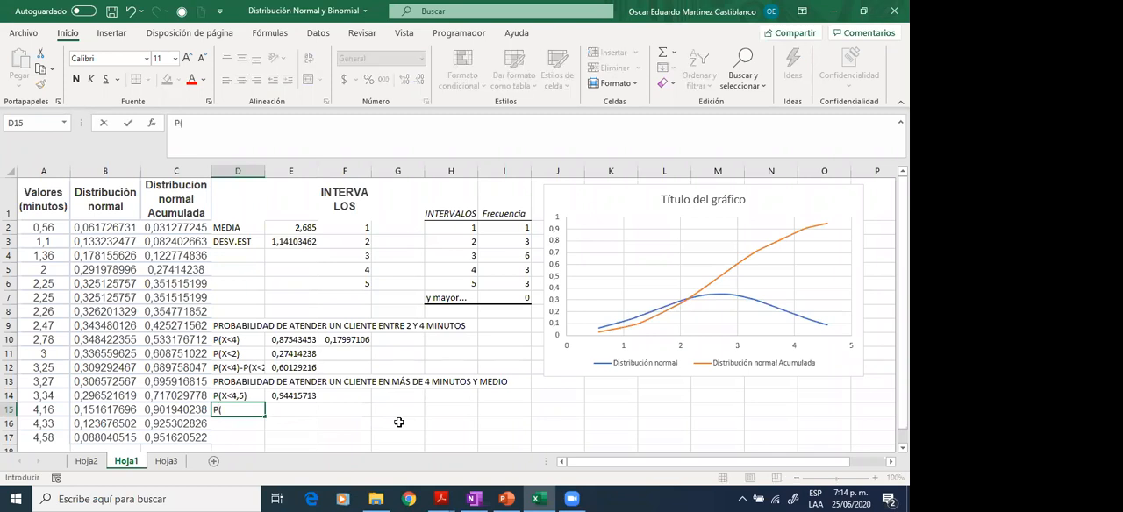
text(X)
text(>4,5))
key(Tab)
key(Tab)
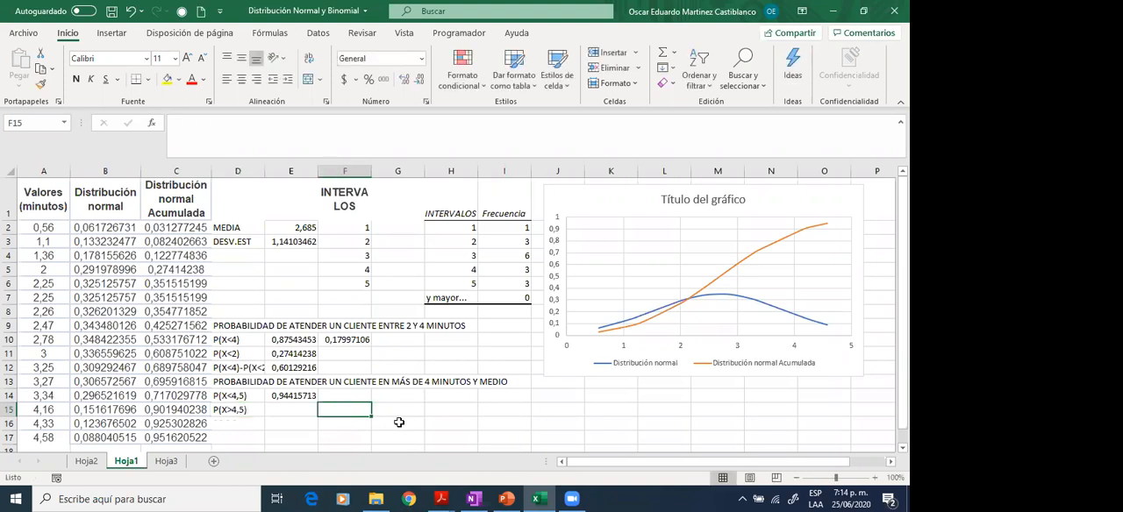
- Compute the complement probability in E15 with the formula =1-E14
key(Left)
text(=1-)
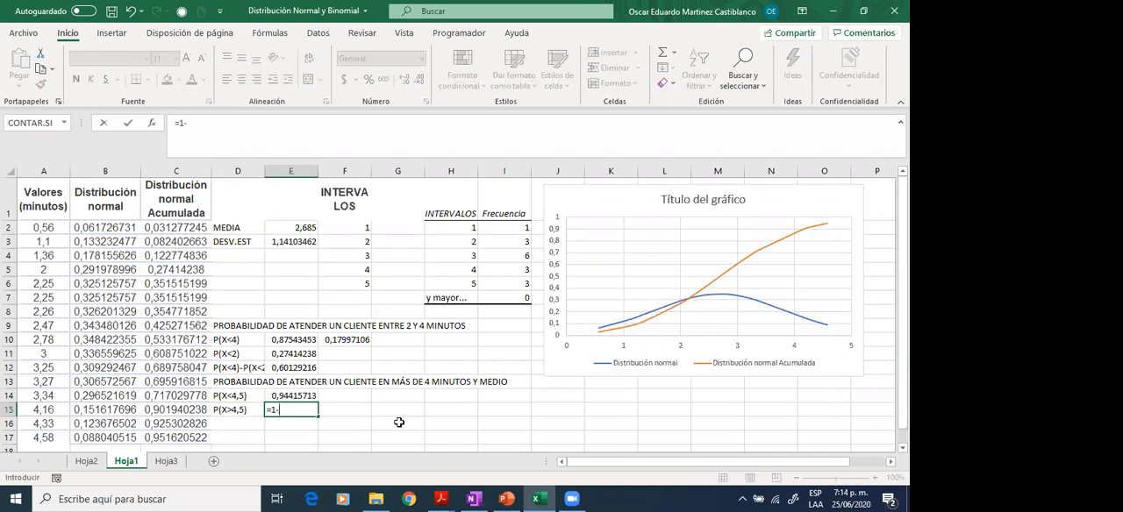
click(296, 397)
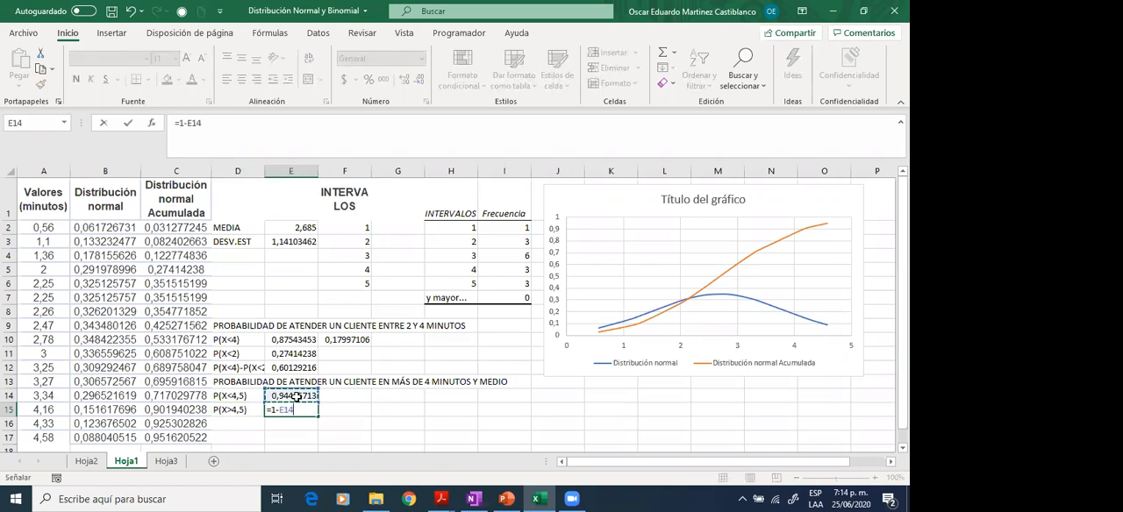
key(Return)
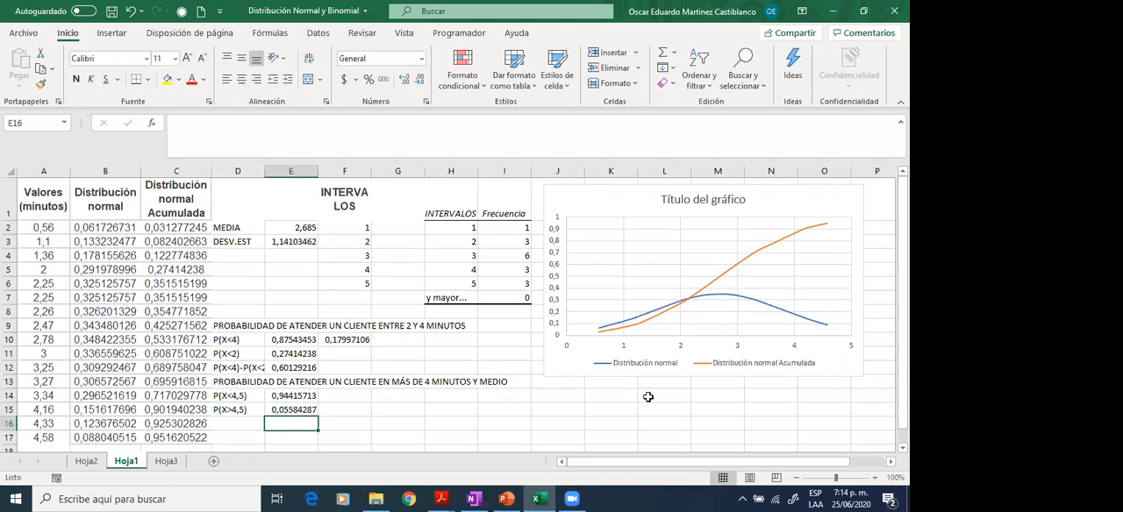
- Select the two probabilities in E14:E15 to check their sum
key(Up)
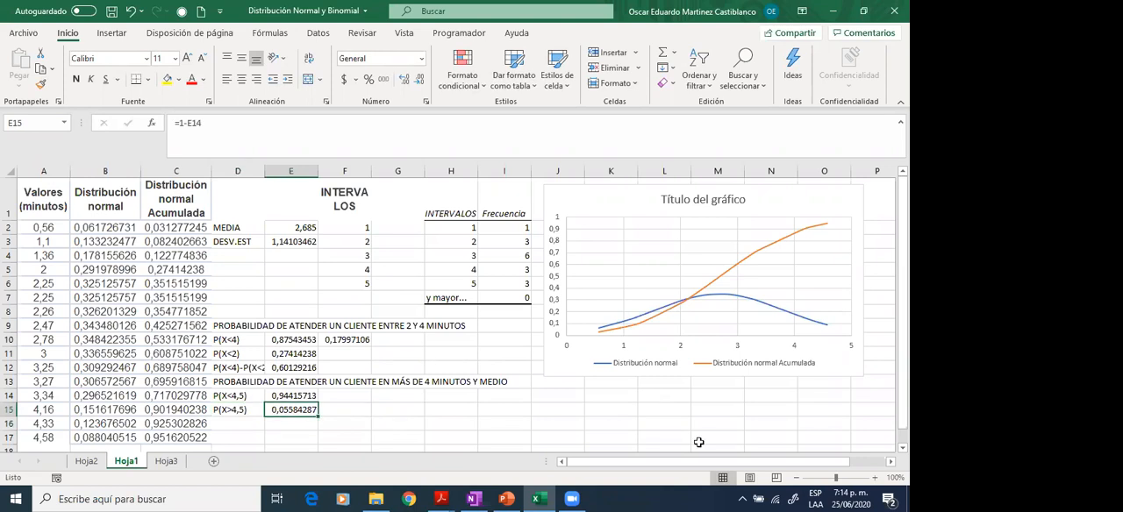
key(Up)
key(shift+Down)
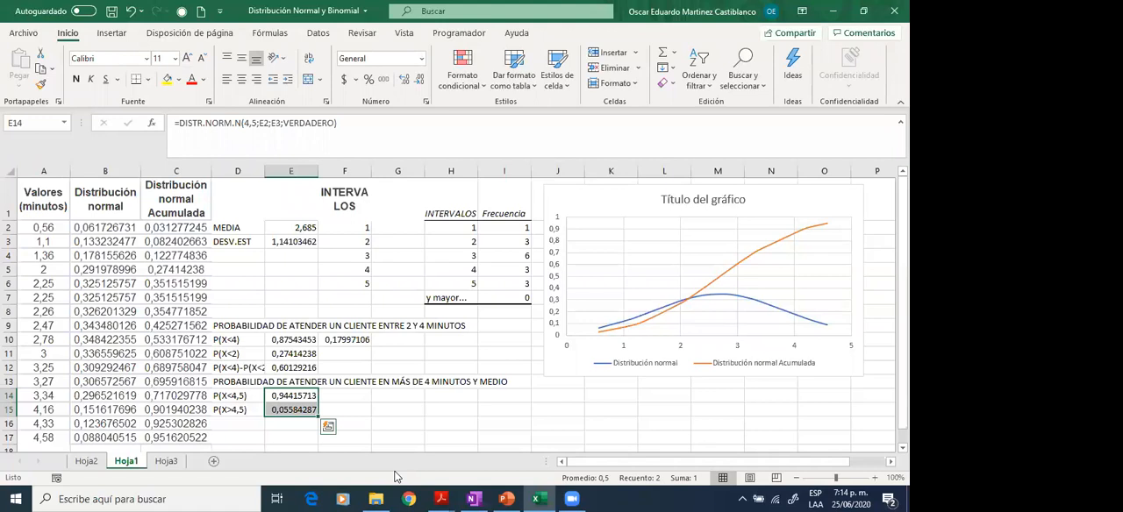
key(Up)
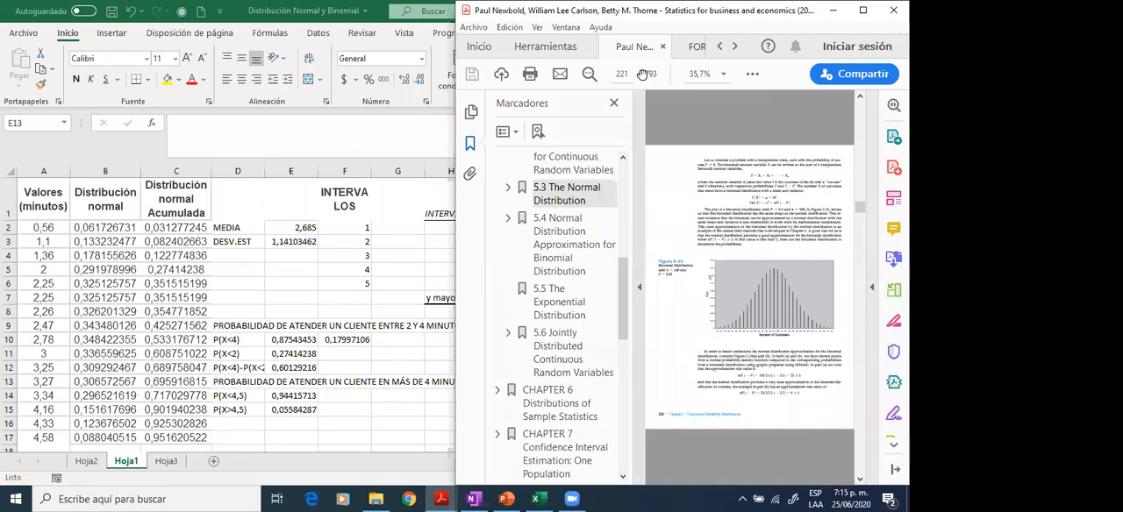
- Switch to Acrobat Reader and close "Statistics for business and economics" and FORMULAS BÁSICAS ESTADISTICA.pdf to get back to the Spanish statistics textbook
click(663, 49)
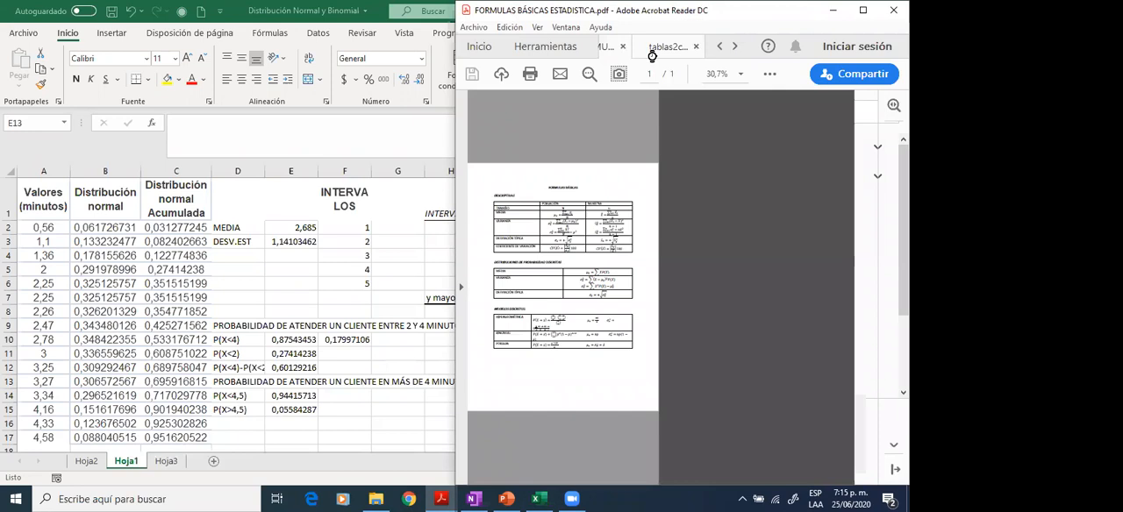
click(686, 48)
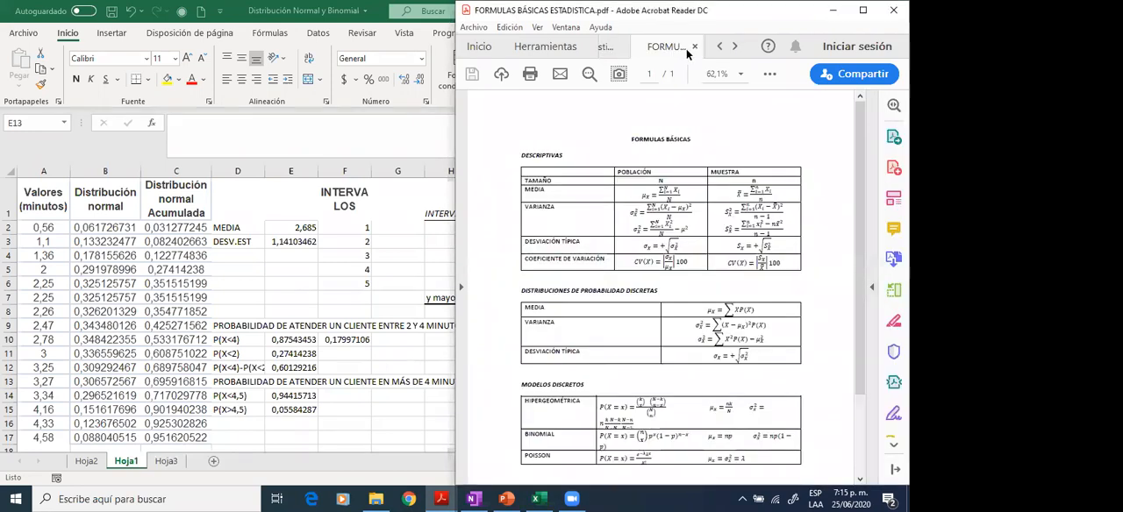
click(695, 46)
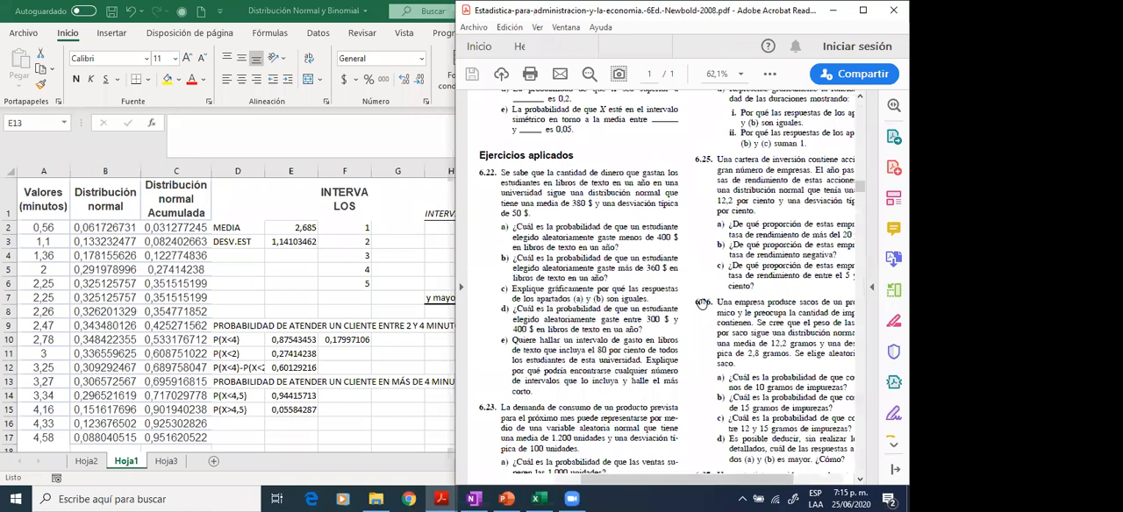
- Read section 6.4 of the textbook on the normal distribution as an approximation of the binomial, including the nP(1−P) > 9 rule and Figures 6.23 and 6.24
scroll(702, 304, down, 10)
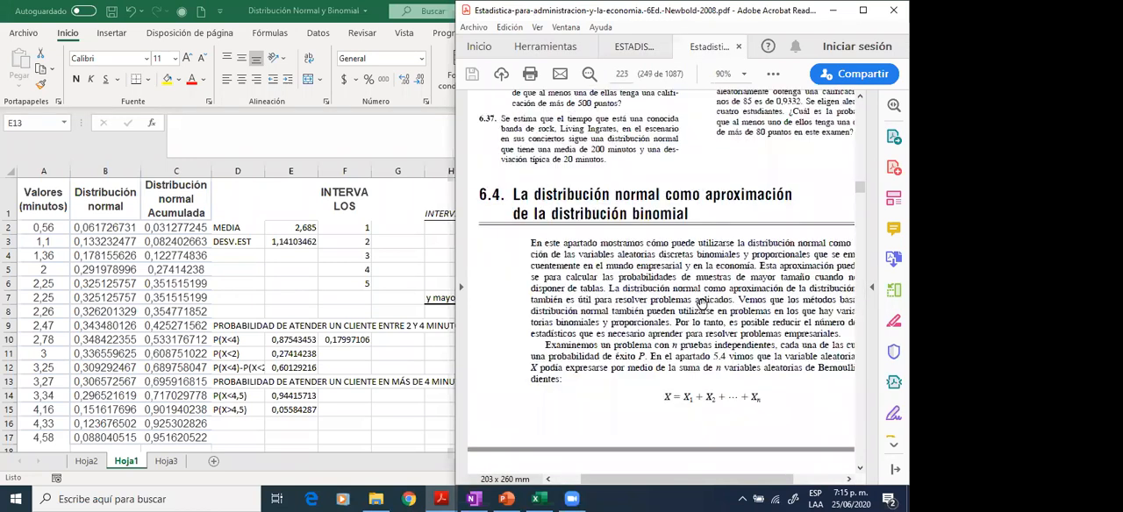
scroll(710, 264, down, 3)
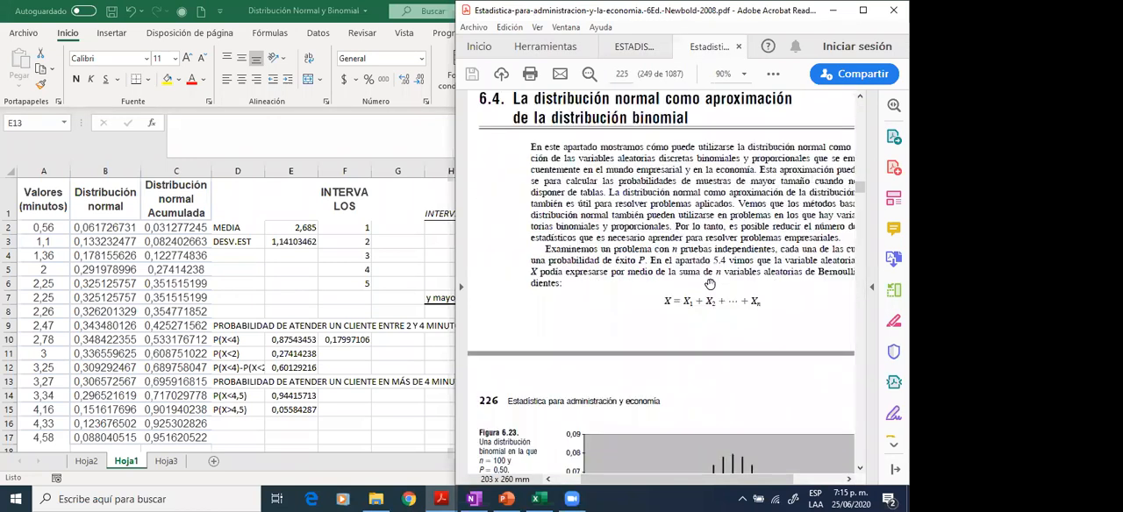
scroll(710, 290, right, 1)
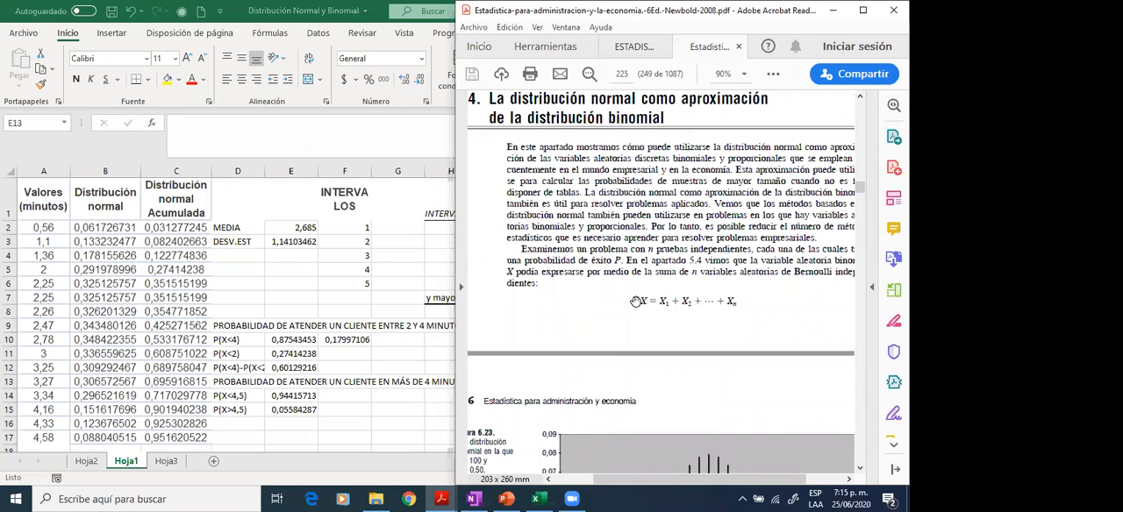
scroll(635, 301, down, 3)
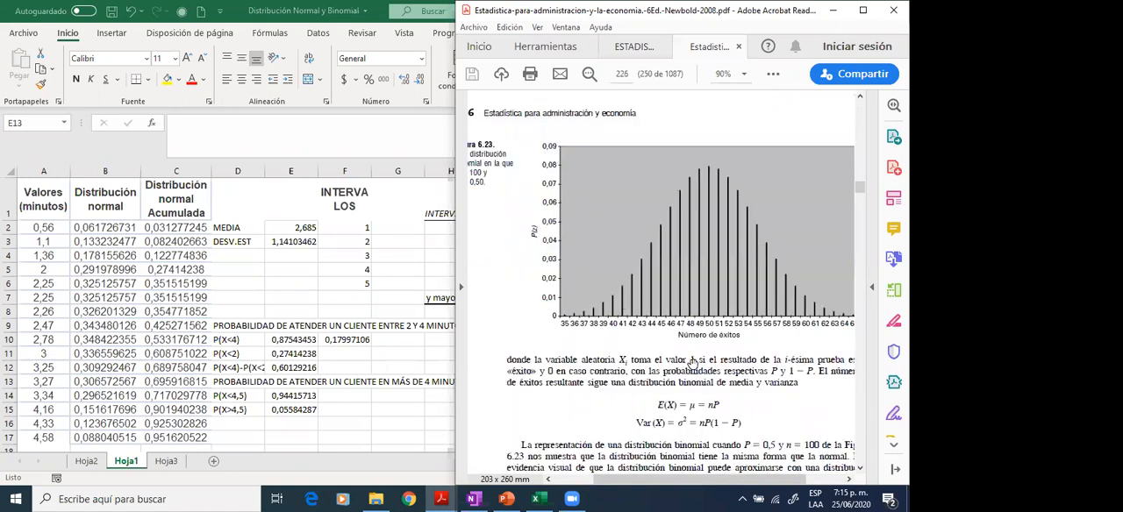
scroll(692, 362, down, 2)
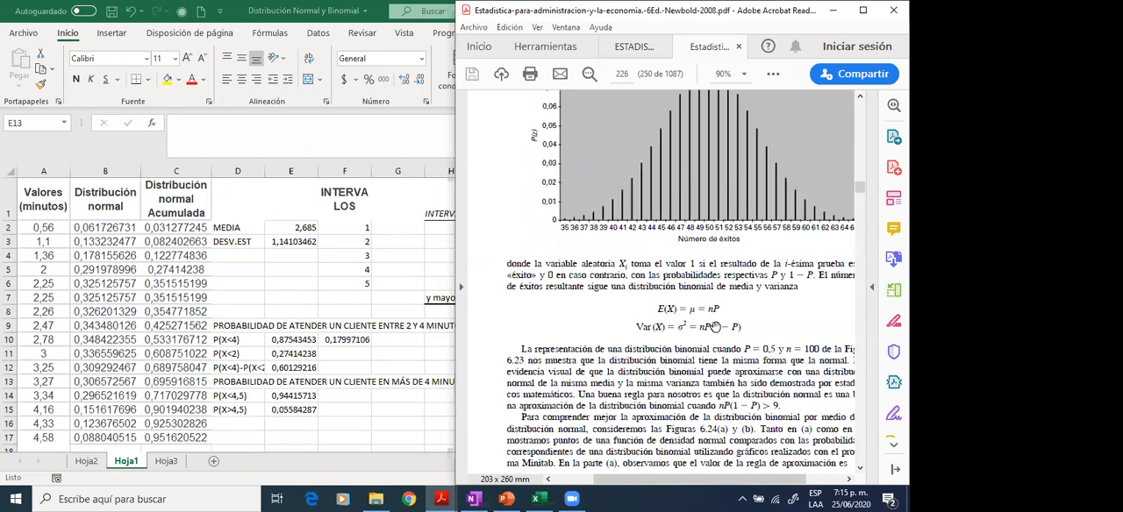
scroll(715, 327, down, 5)
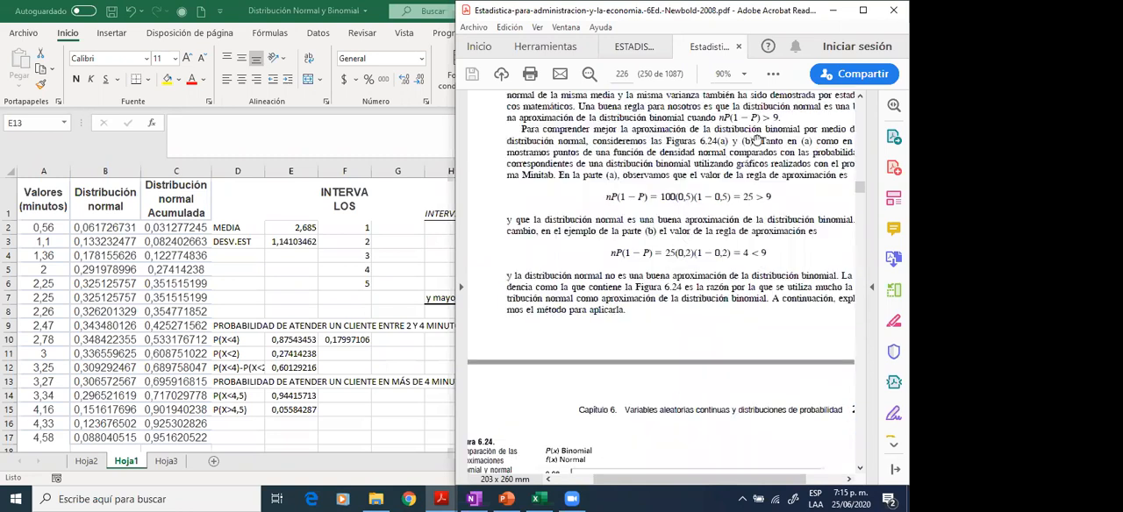
scroll(757, 141, down, 3)
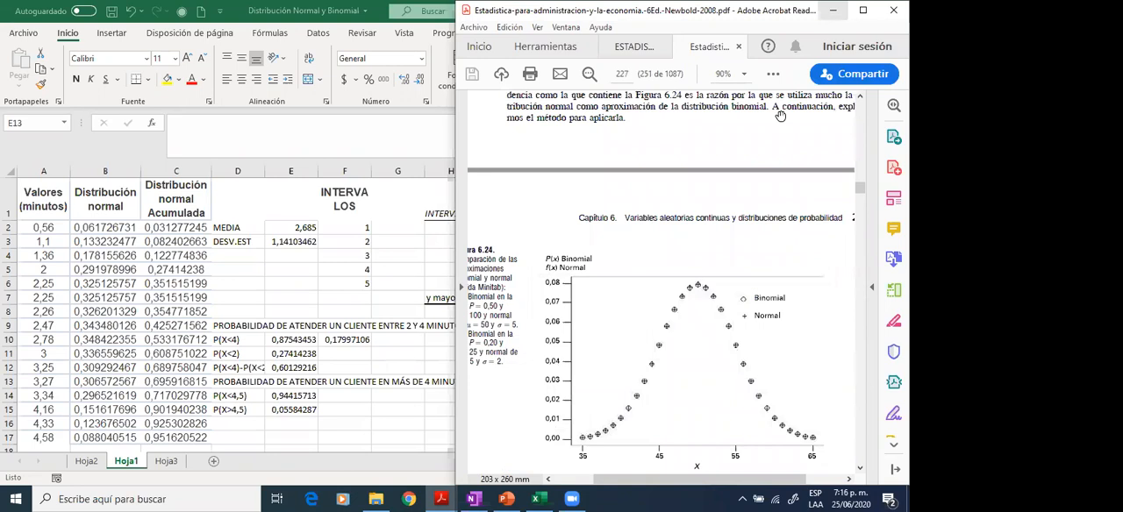
scroll(797, 251, up, 1)
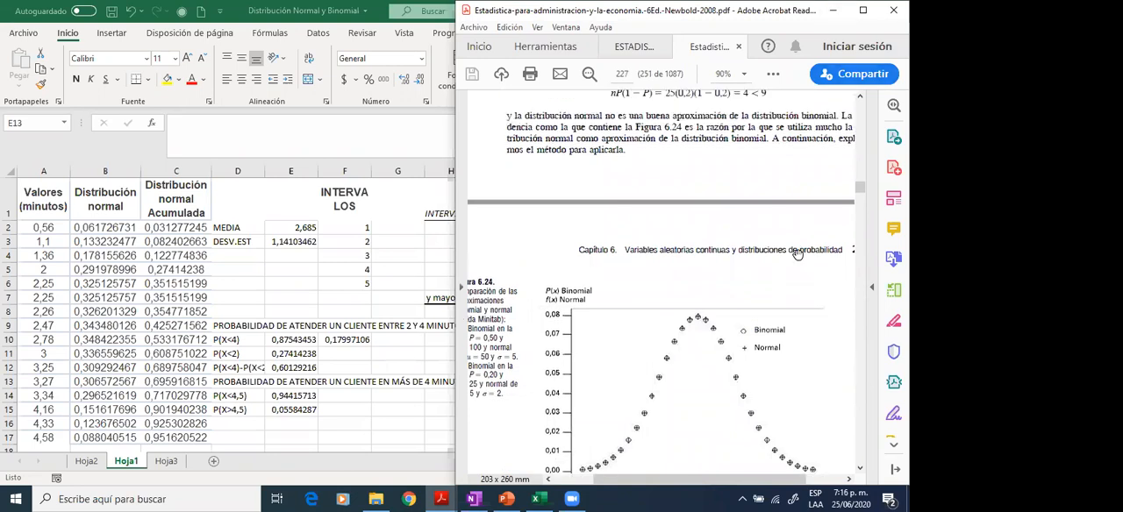
scroll(652, 296, up, 5)
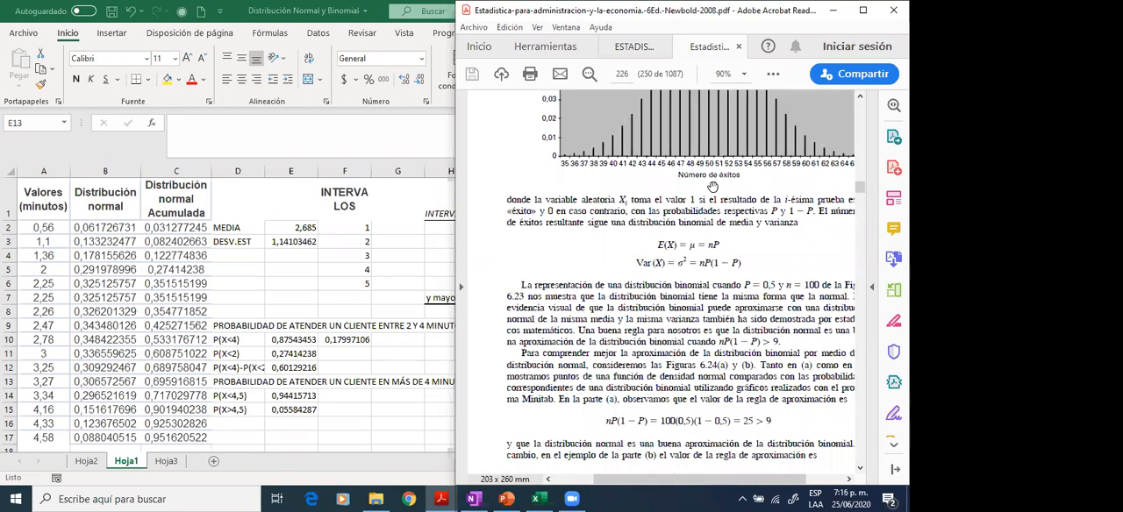
scroll(689, 310, down, 2)
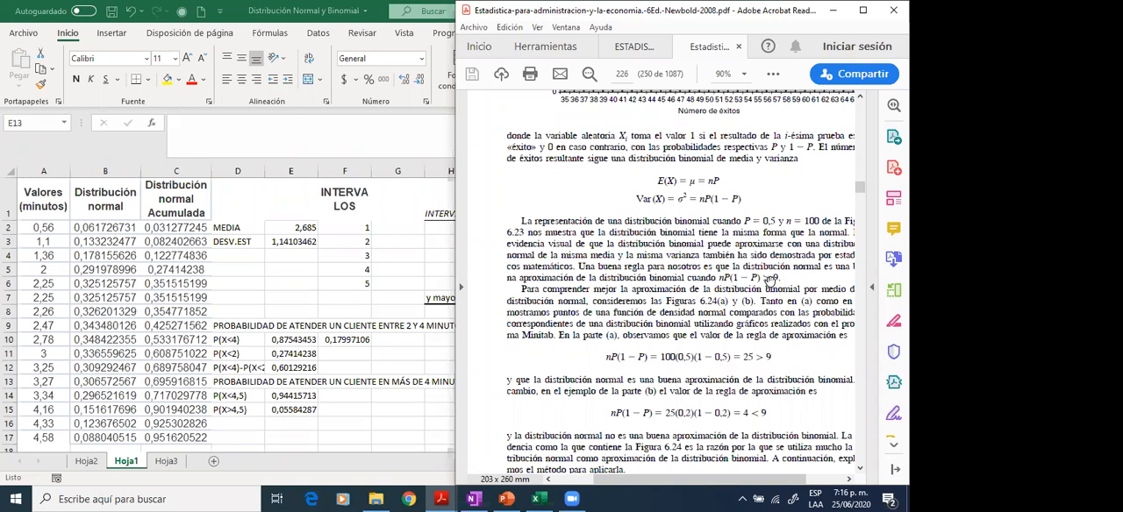
- Switch back to Excel and delete the P_BINOM and P_NORM chart on sheet Hoja3
click(372, 263)
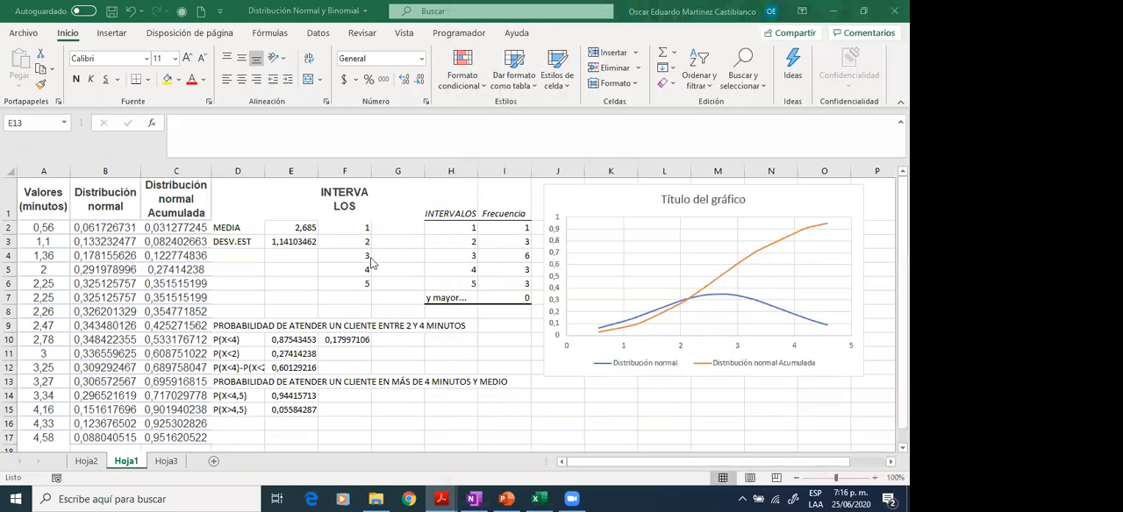
click(167, 462)
click(166, 462)
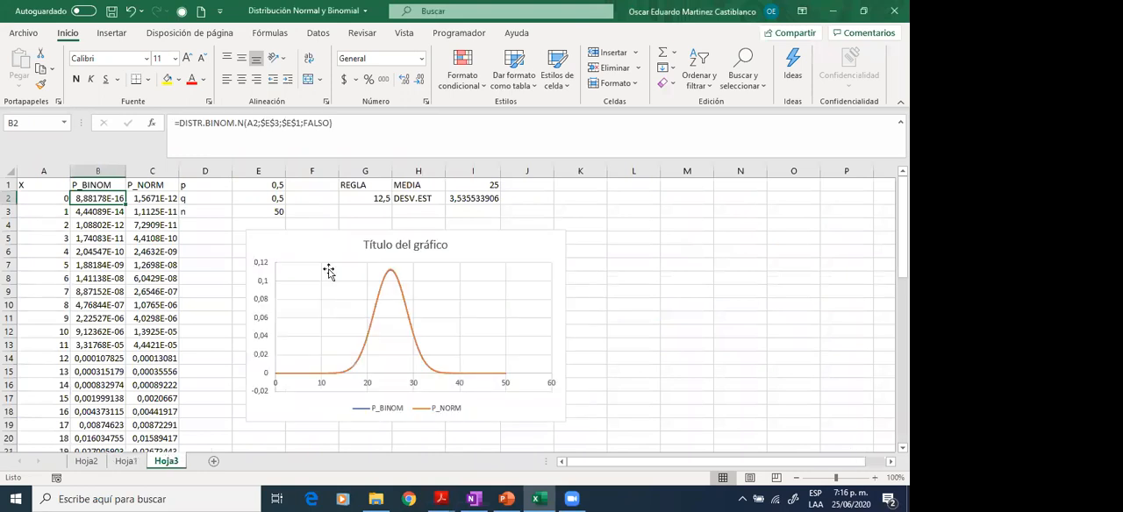
click(260, 250)
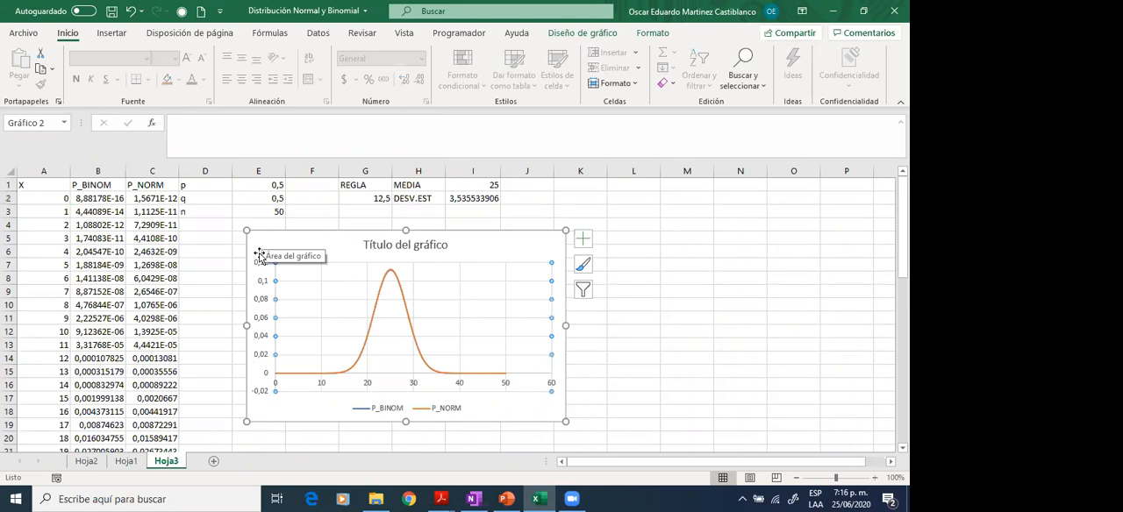
key(Delete)
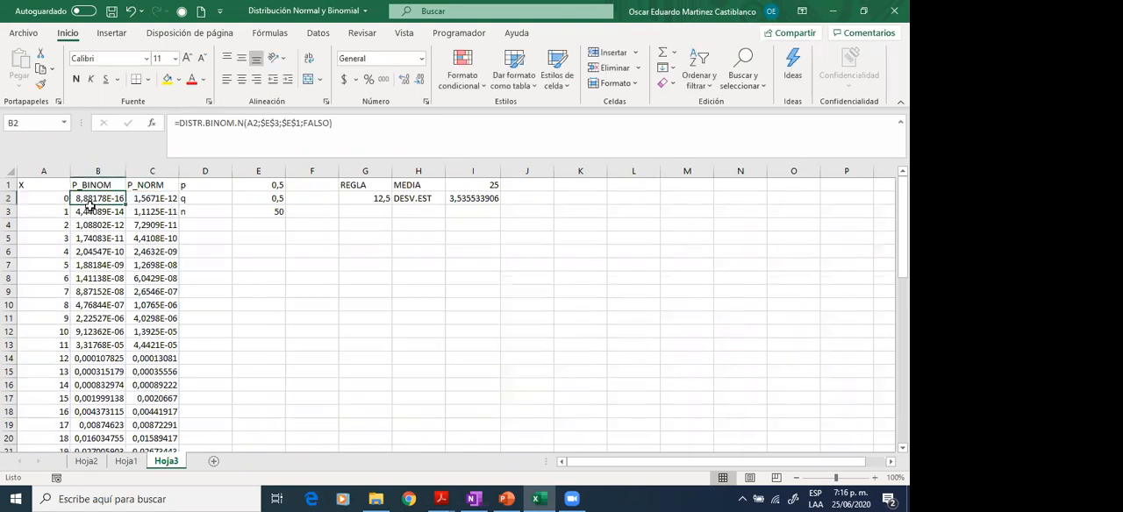
- Clear all the calculated probabilities under P_BINOM and P_NORM, keeping the column headers
drag(126, 201, 140, 203)
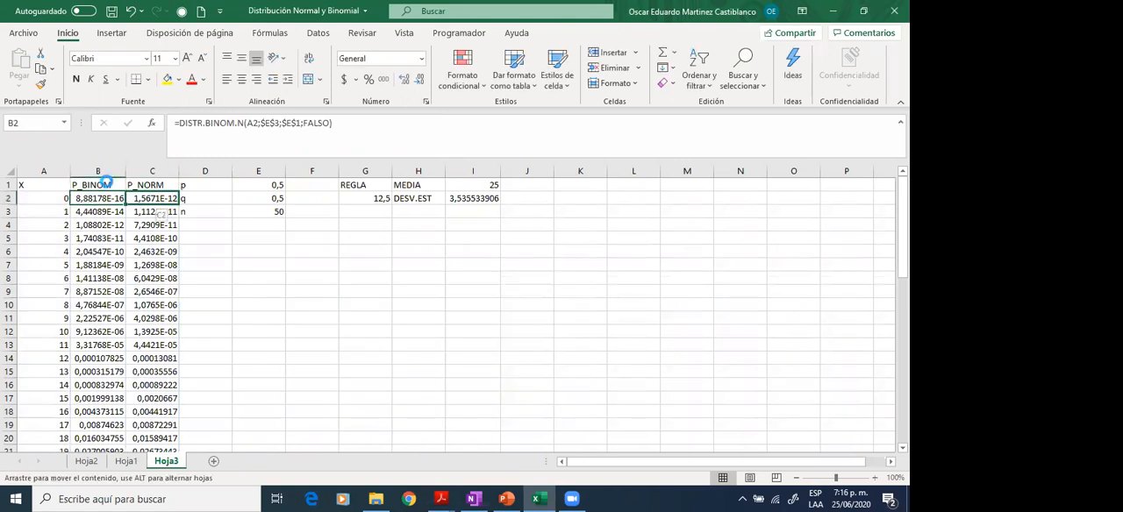
click(500, 286)
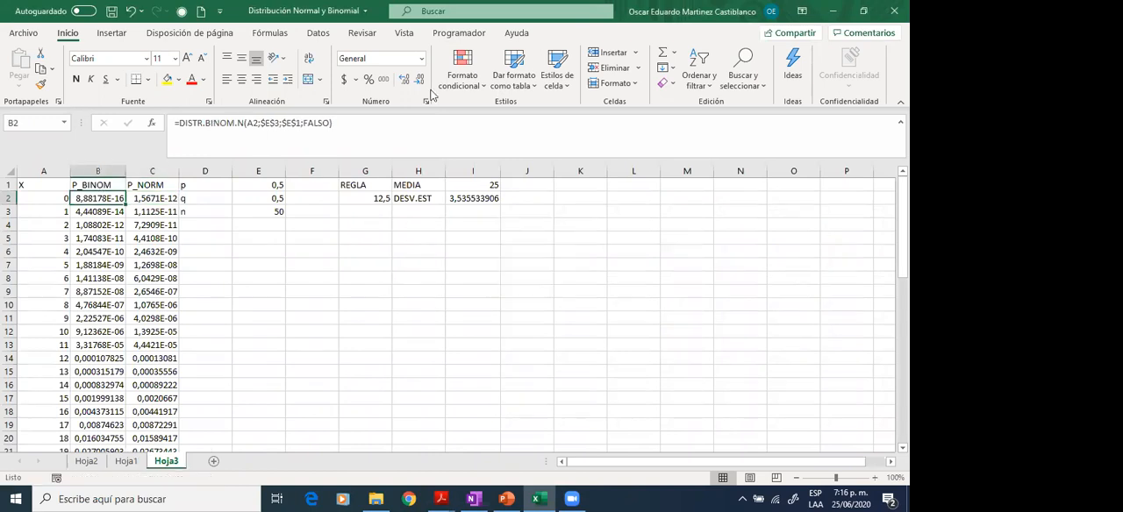
key(shift+Right)
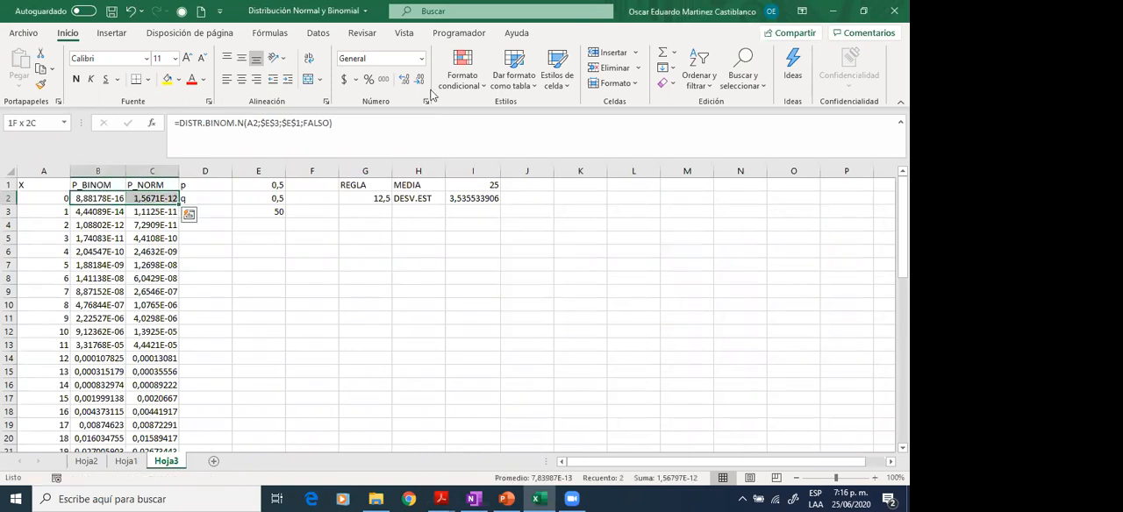
key(ctrl+shift+Down)
key(Delete)
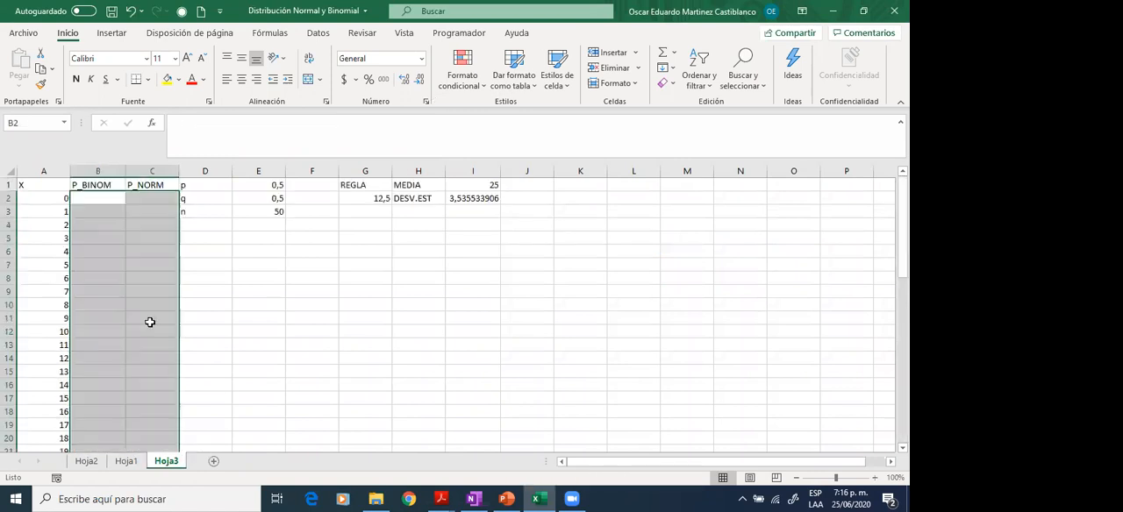
- Review the binomial parameters p, q and n in D1:E3, including the formula behind q
click(230, 201)
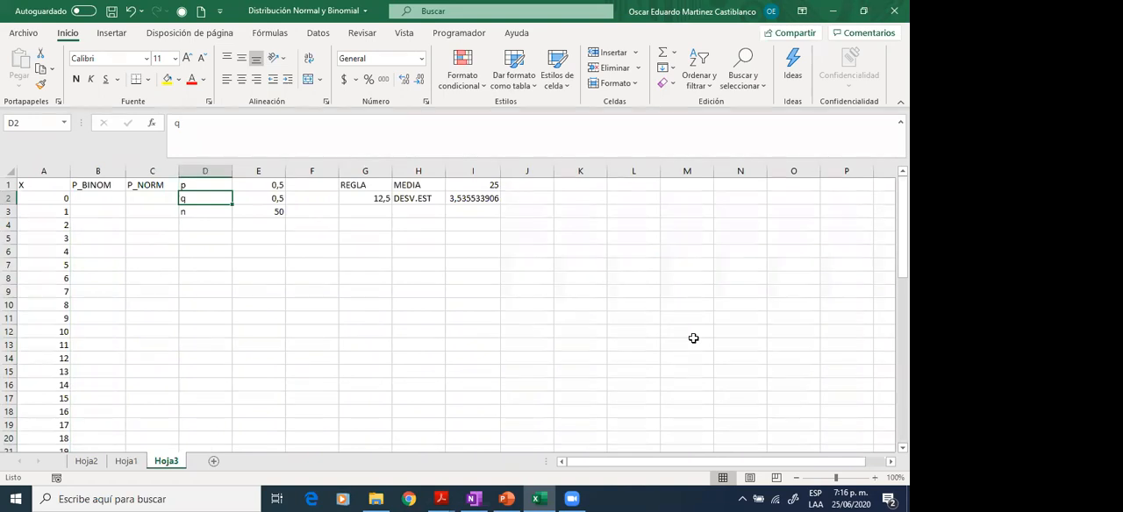
key(Down)
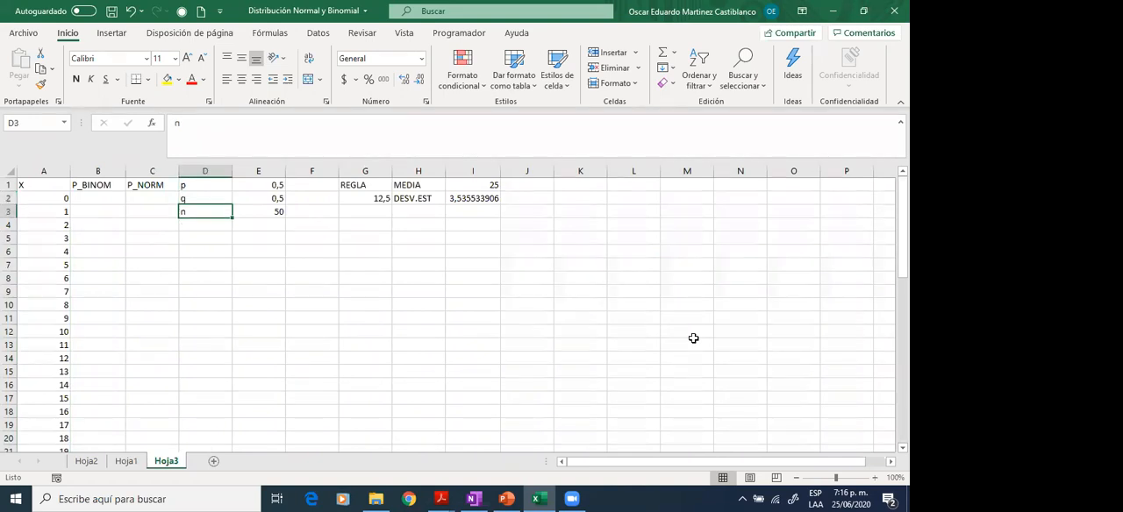
key(Right)
key(Right)
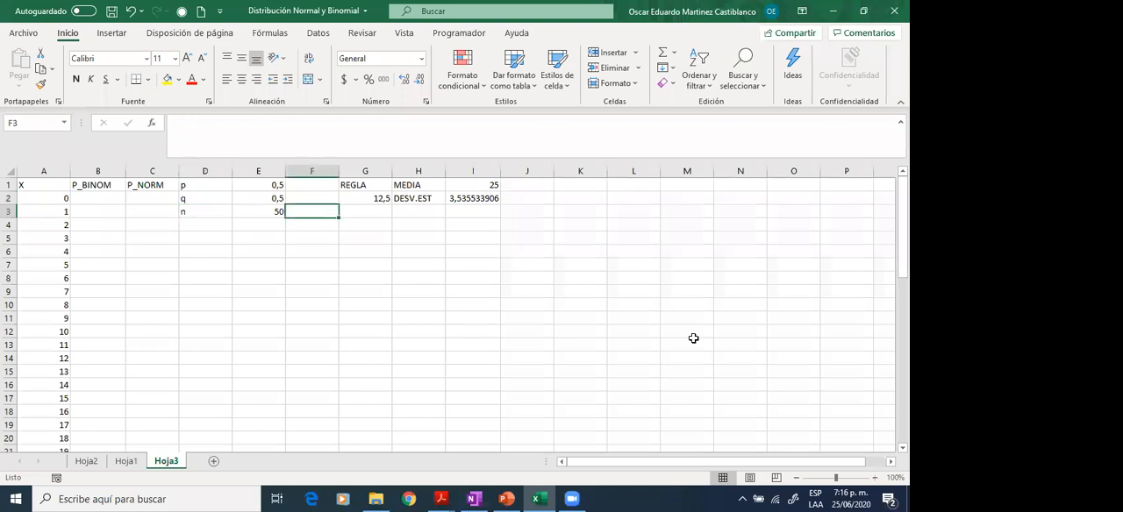
key(Left)
key(Up)
key(Up)
key(Down)
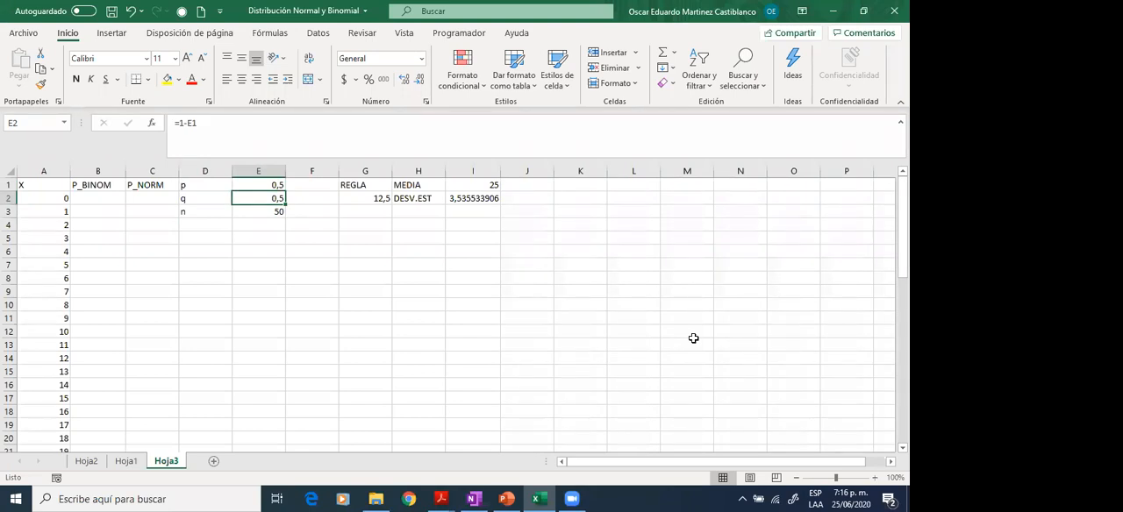
key(Down)
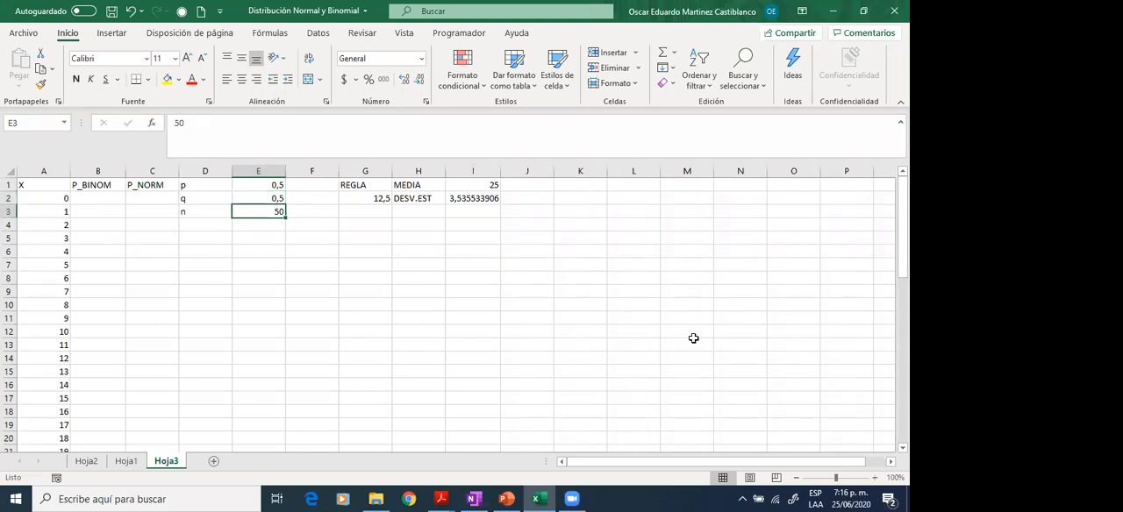
key(Up)
key(Up)
key(Down)
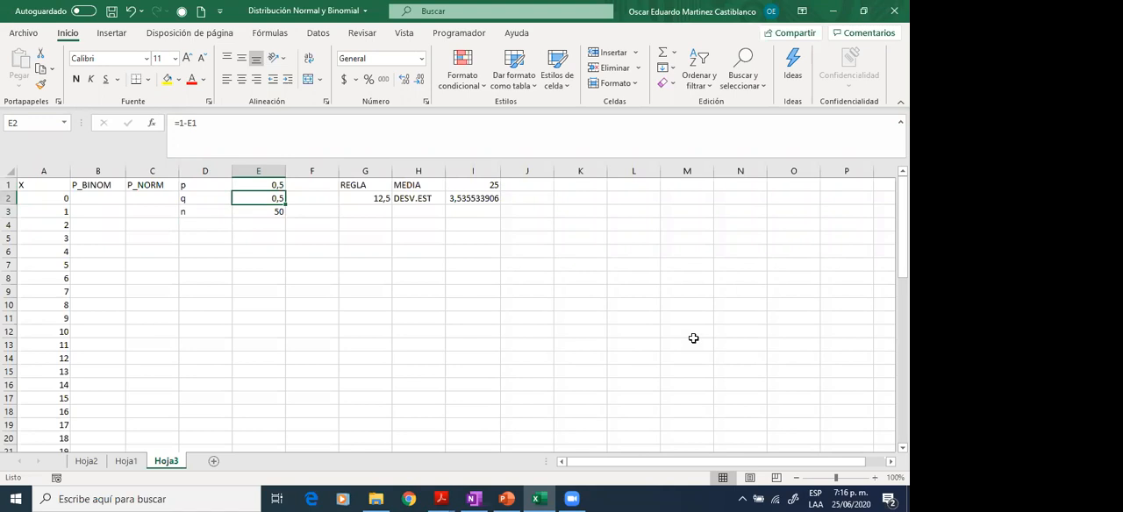
key(Up)
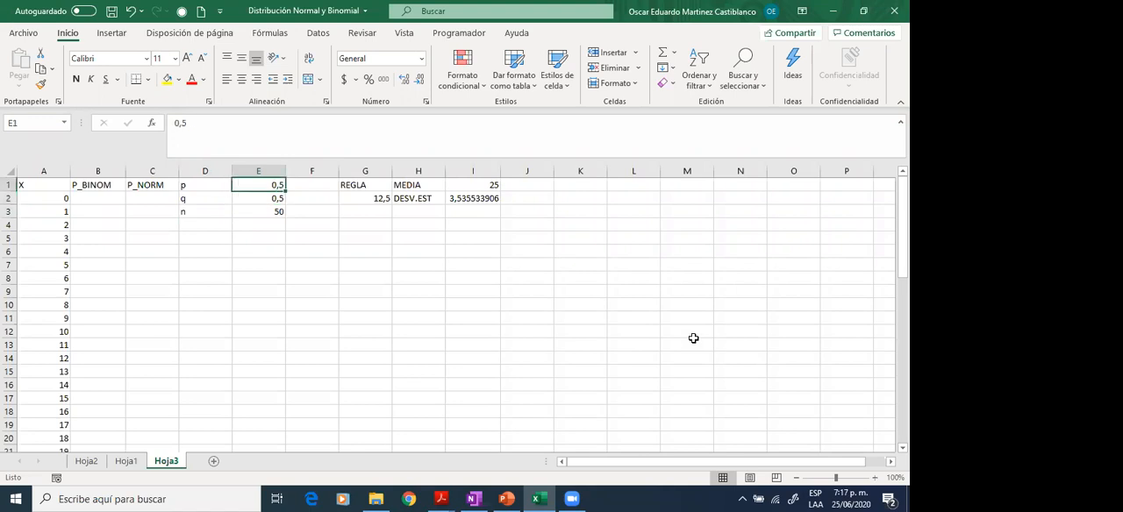
- Apply a thick outside border to the REGLA label and its value in G1:G2
key(Right)
key(Right)
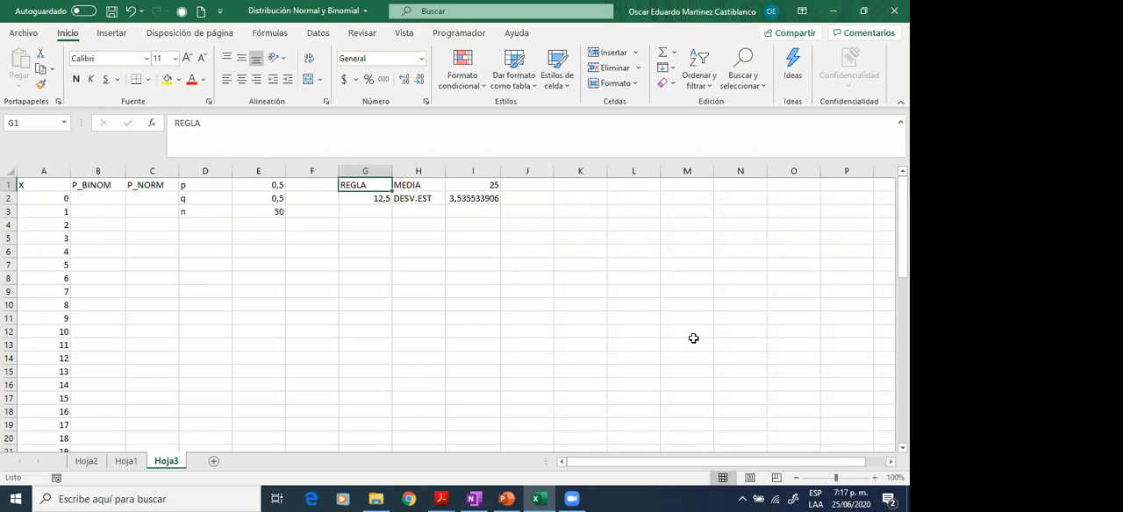
key(shift+Down)
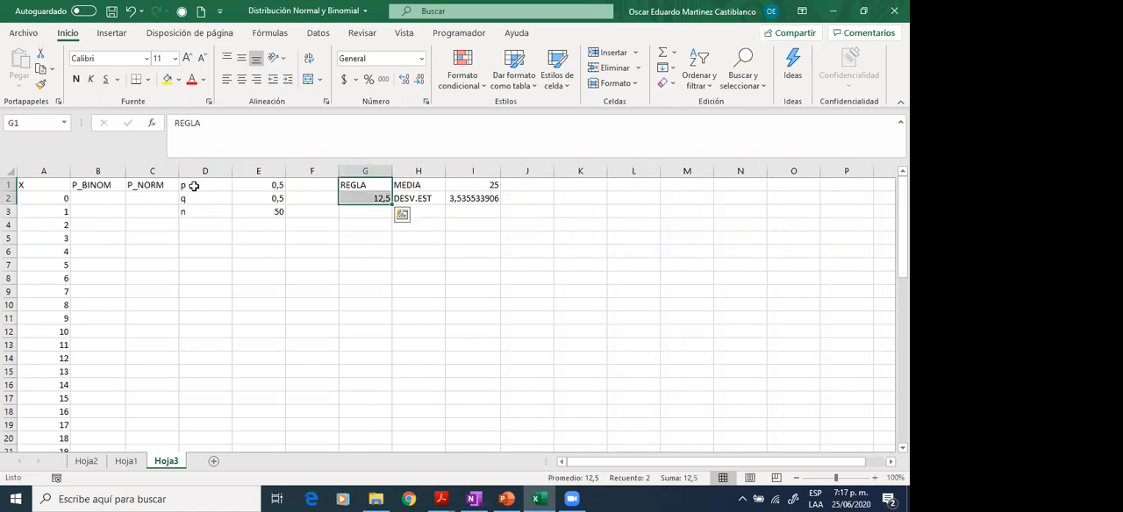
click(150, 80)
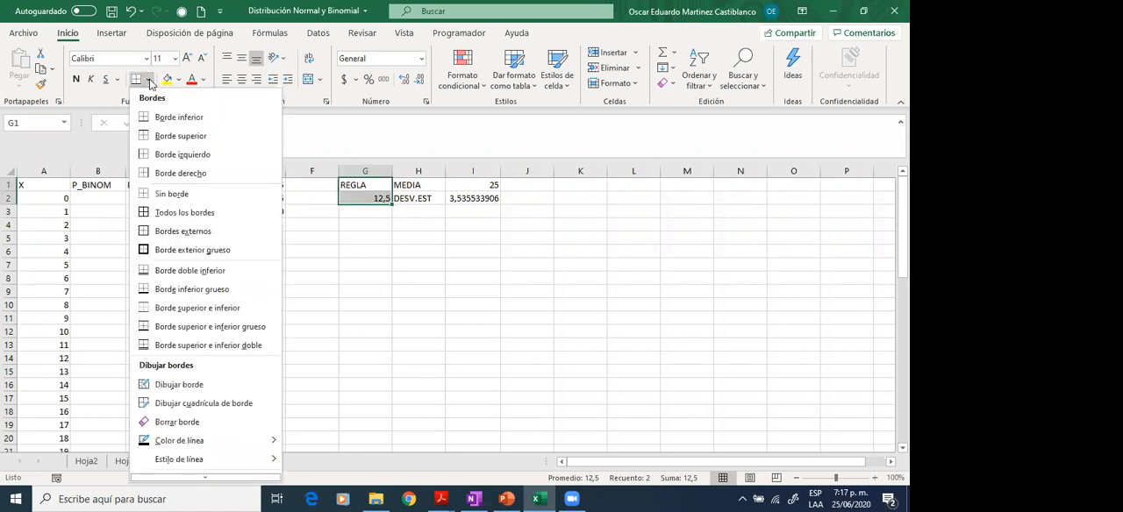
click(182, 254)
click(368, 239)
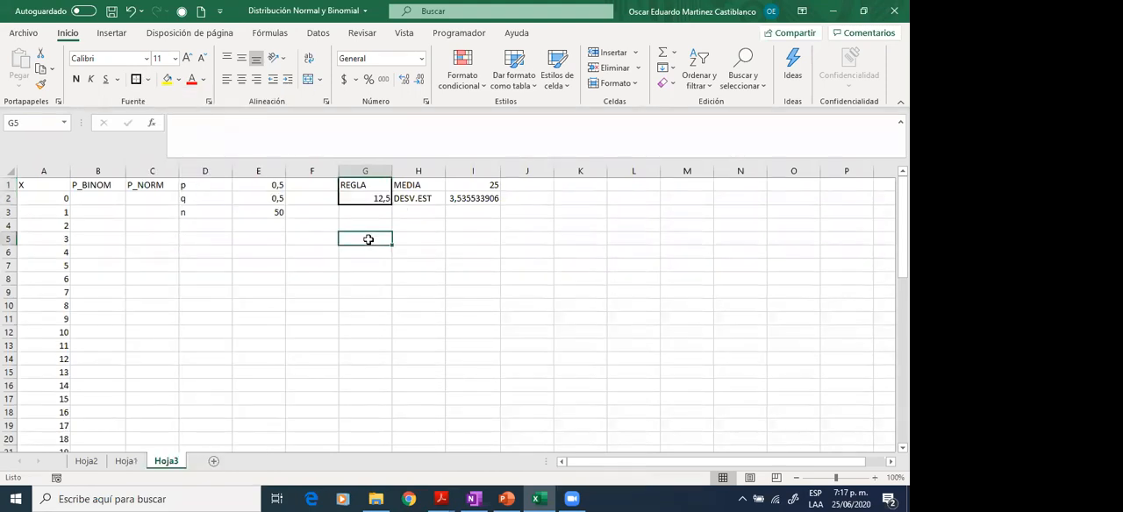
- Inspect the REGLA formula in G2 to see which parameter cells it multiplies
click(374, 196)
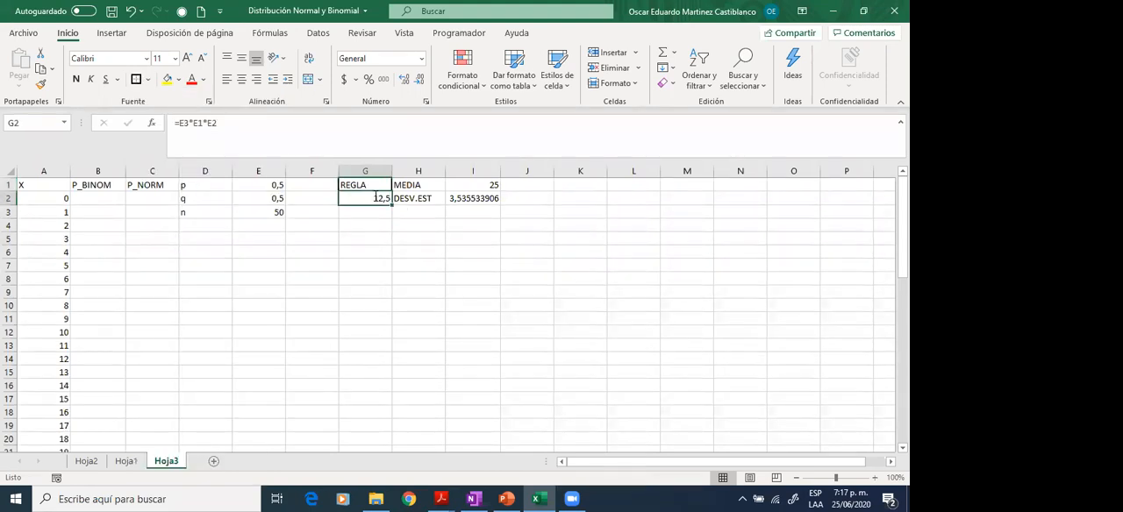
click(238, 124)
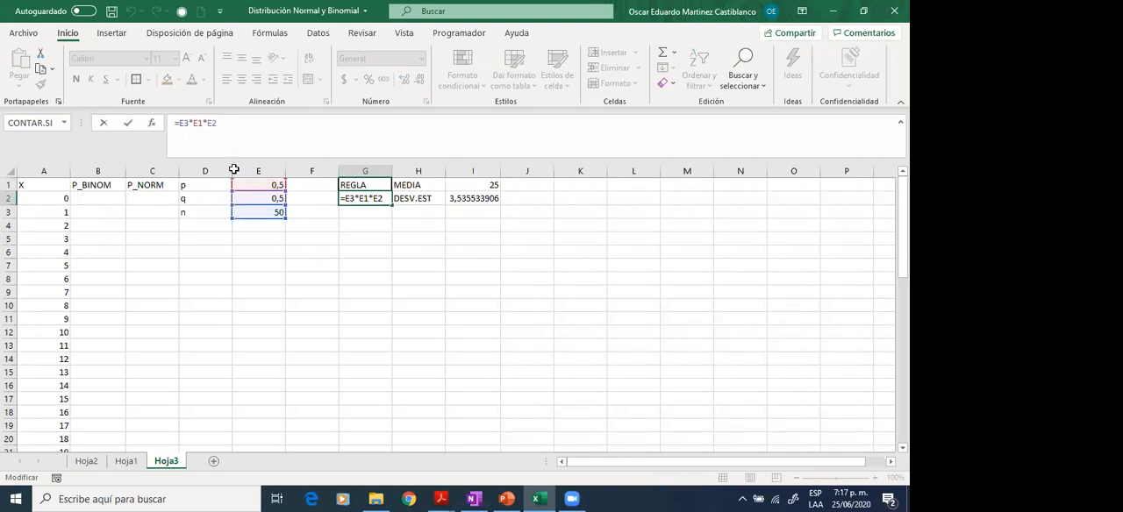
key(Return)
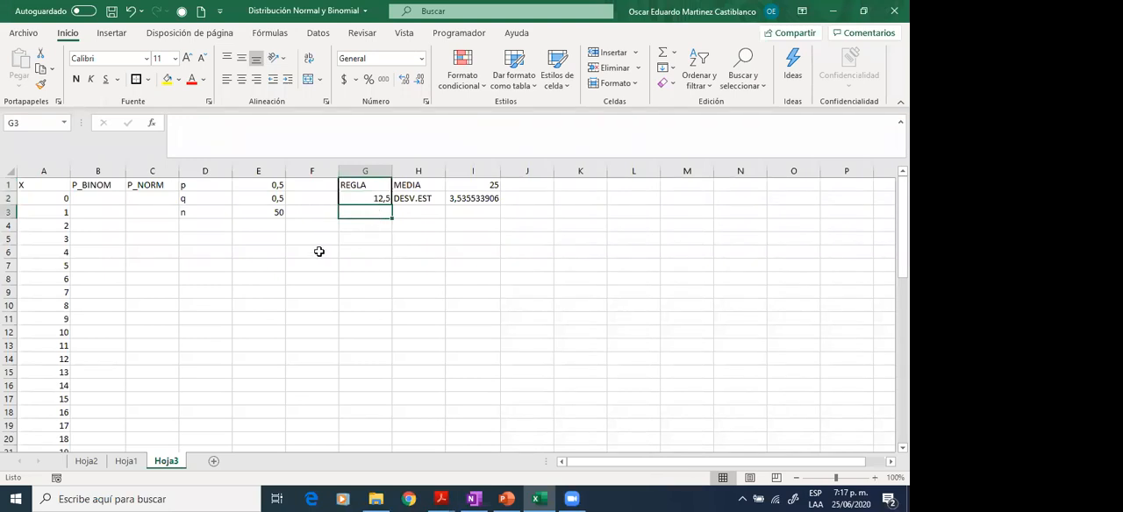
- Test the rule with n set to 11 in E3, and restore n to 50
key(Left)
key(Left)
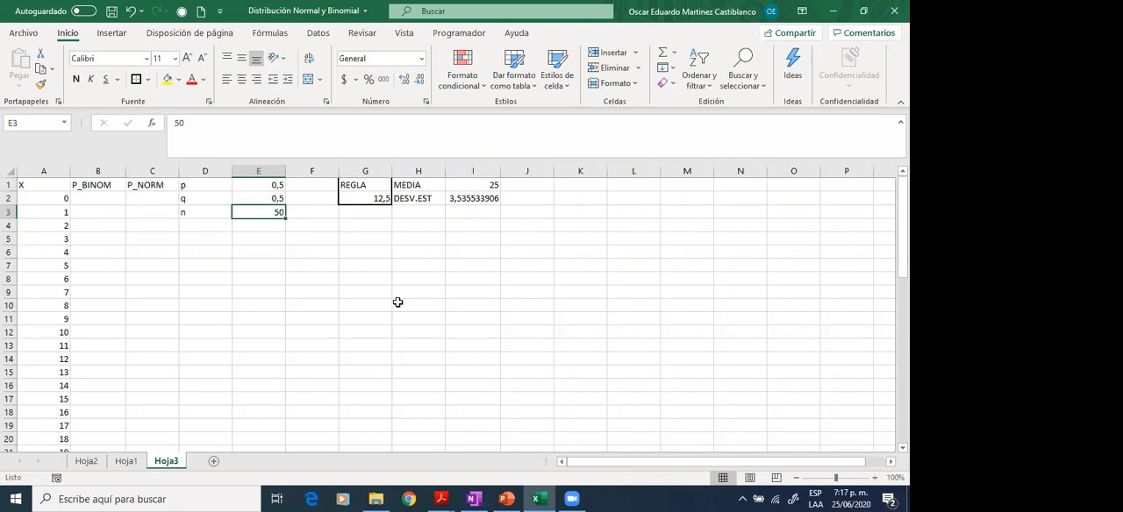
text(11)
key(Return)
key(Up)
text(50)
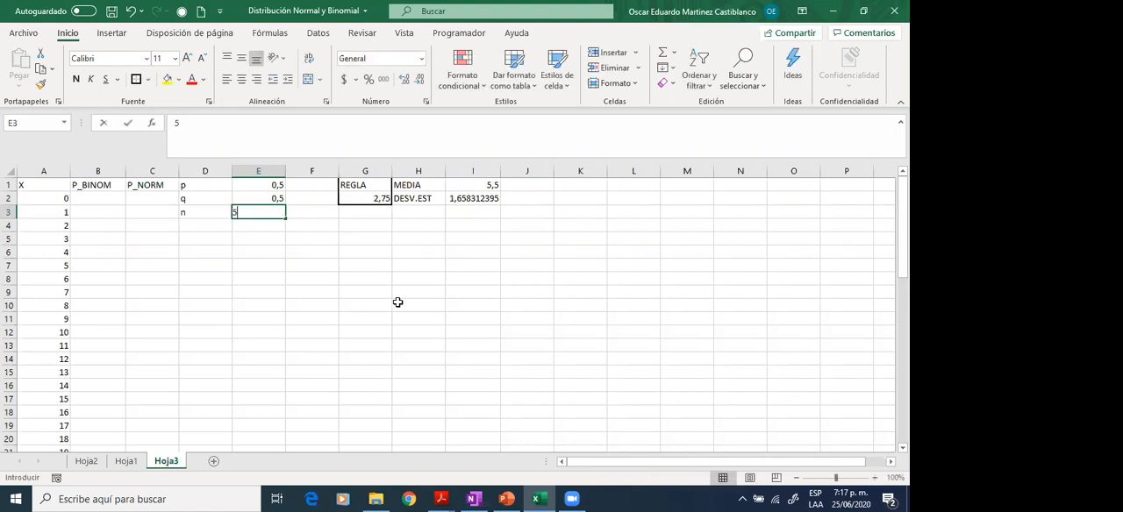
key(Left)
key(Left)
key(Left)
key(Up)
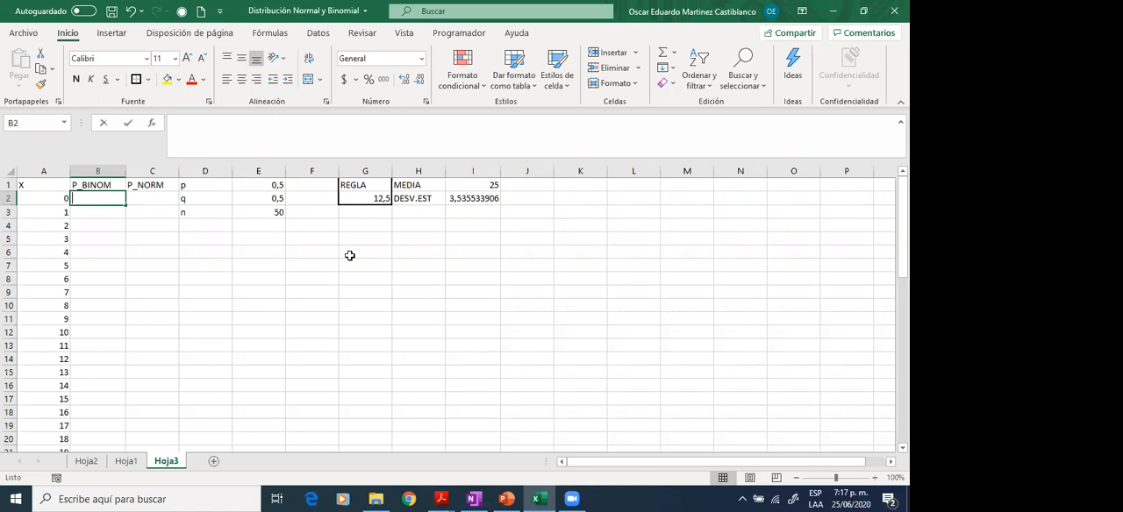
text(=DIS)
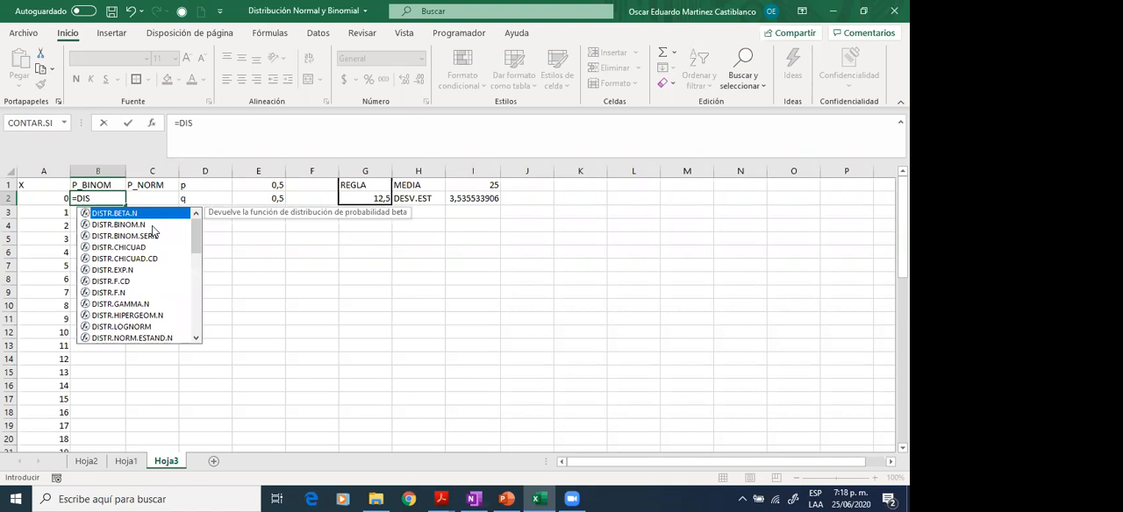
click(149, 226)
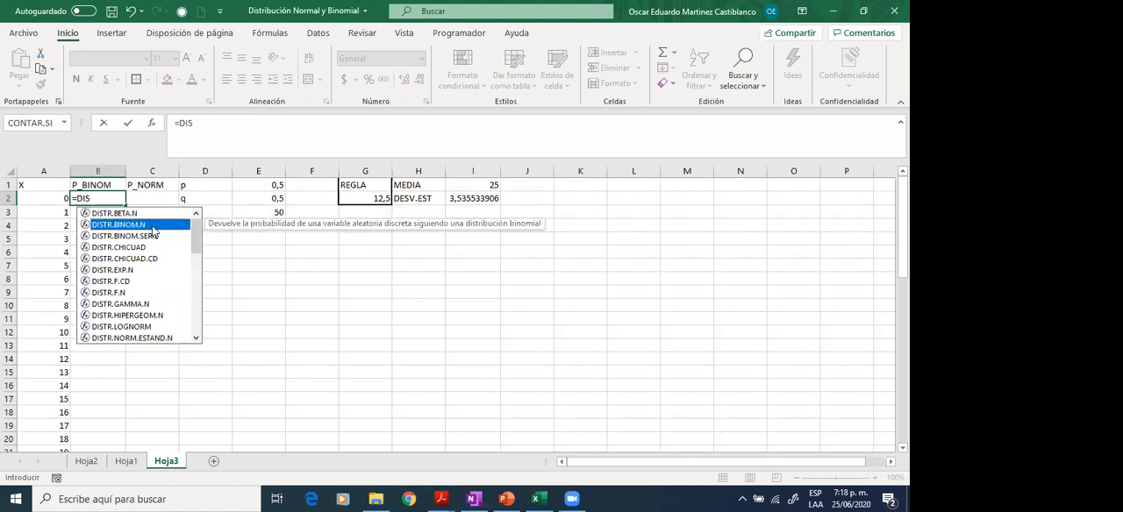
double_click(152, 226)
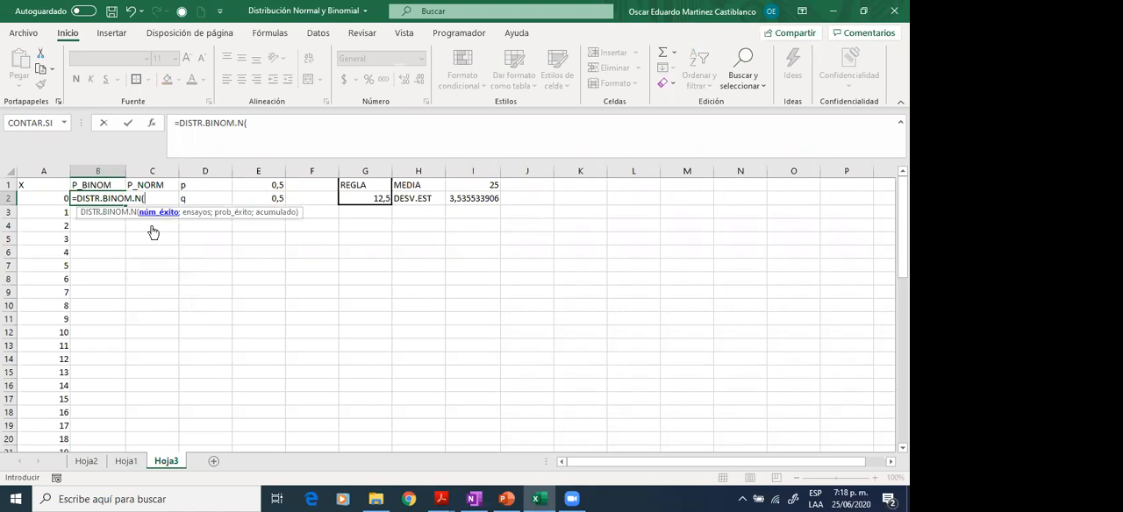
click(39, 197)
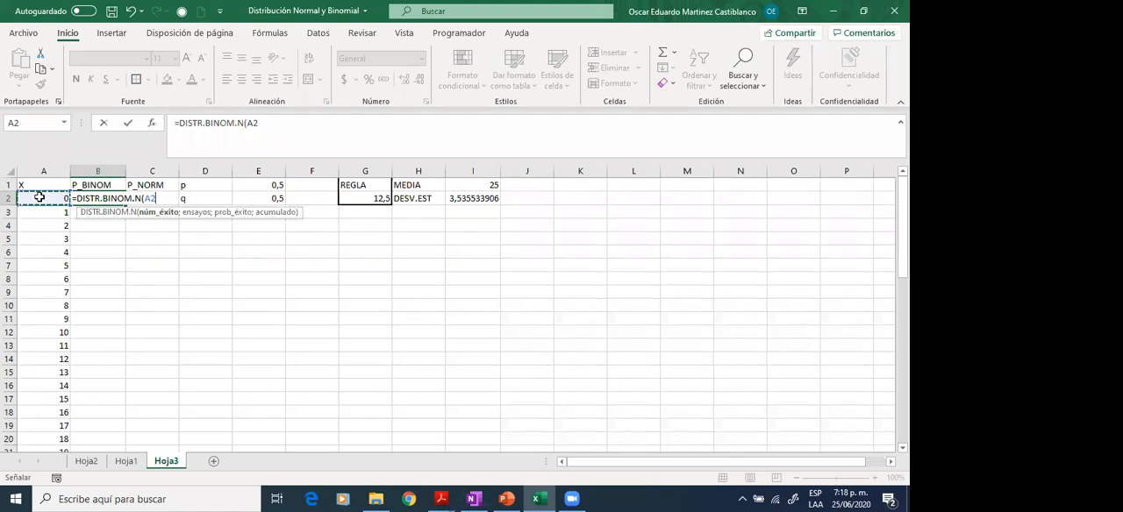
text(;)
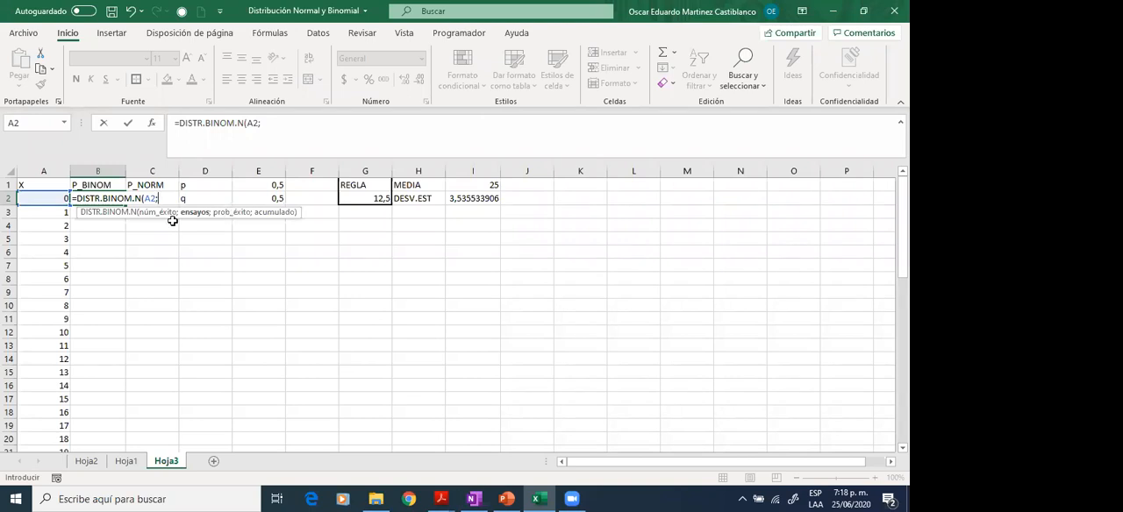
key(Escape)
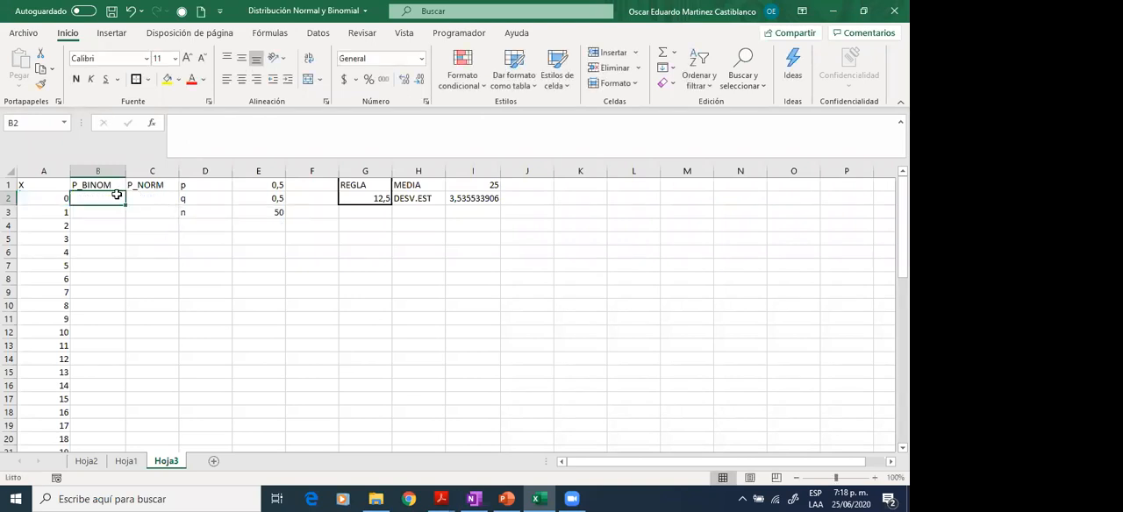
- Enter the formula =DISTR.BINOM.N(A2;E3;E1;FALSO) in B2 for the binomial probability of the first X value
key(F2)
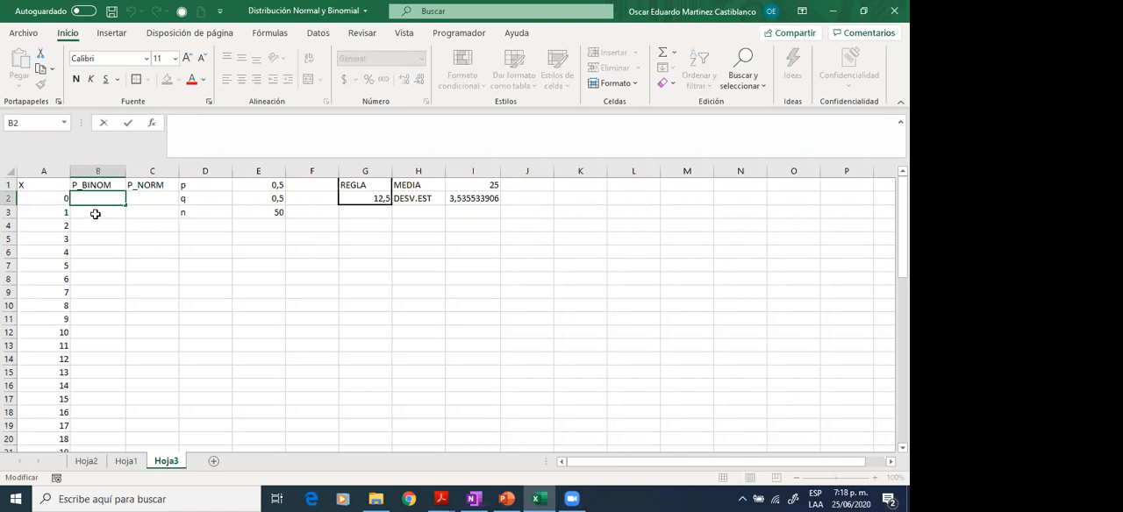
text(=)
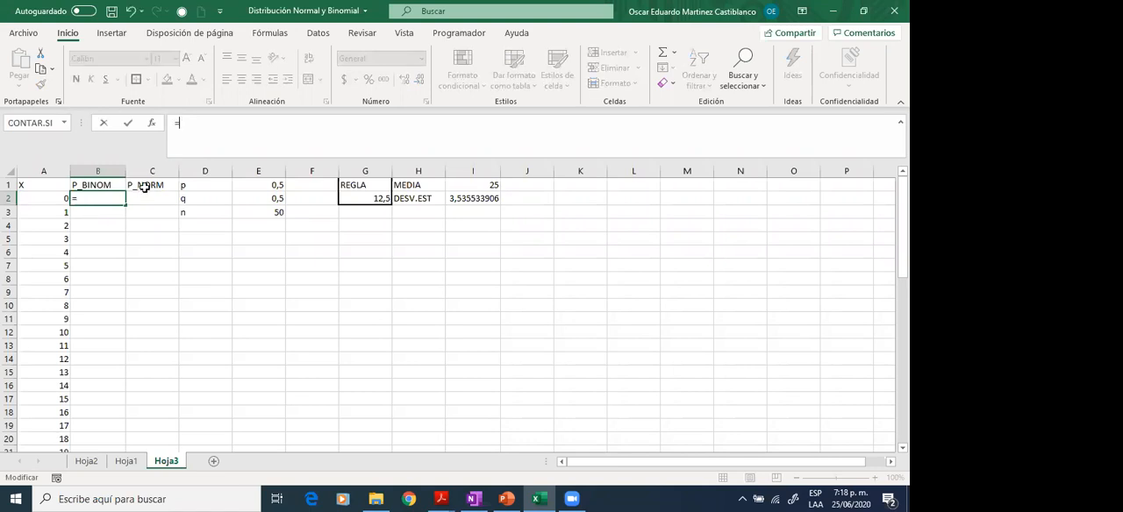
text(DISTR)
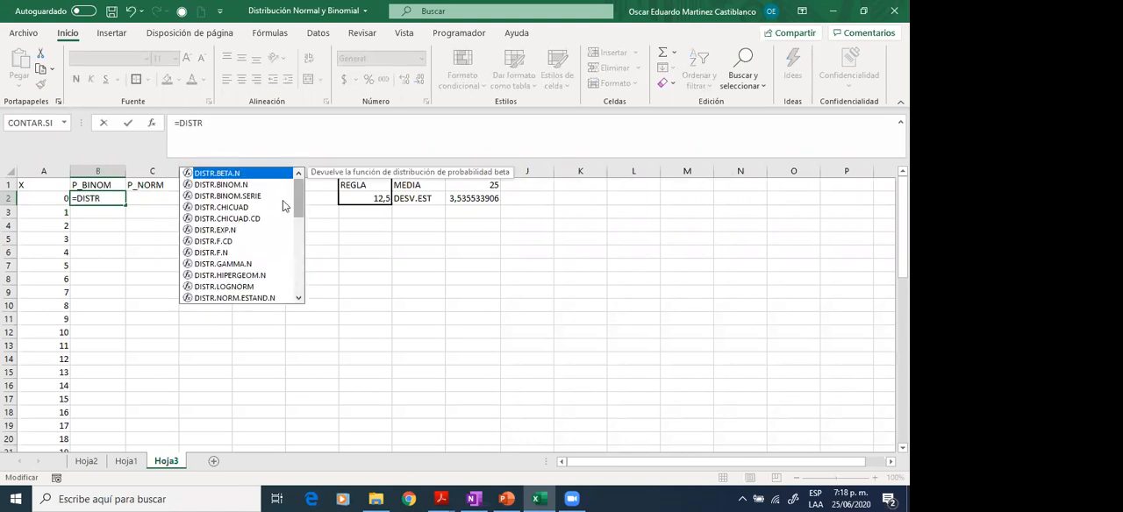
double_click(247, 185)
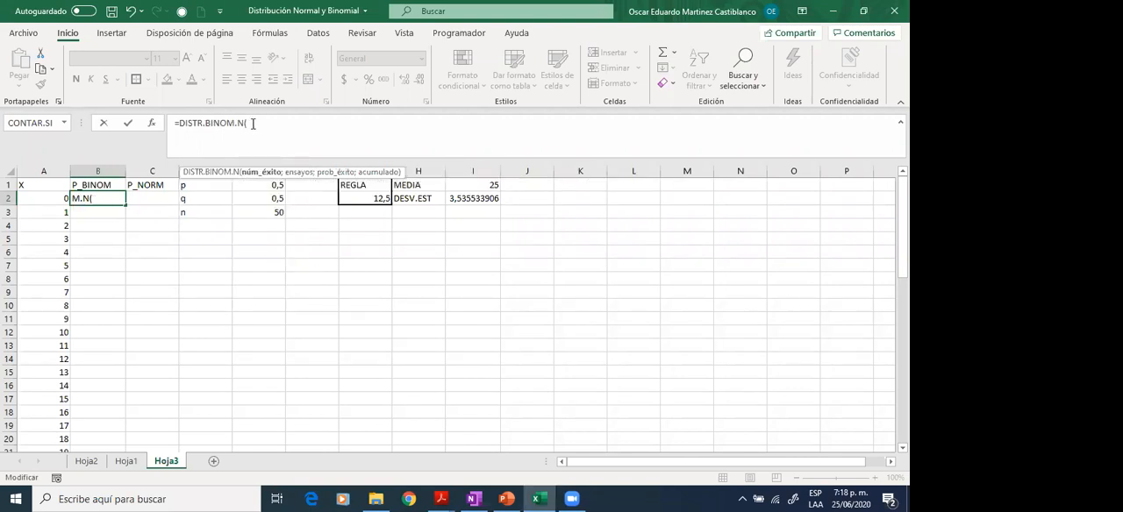
click(30, 201)
text(;)
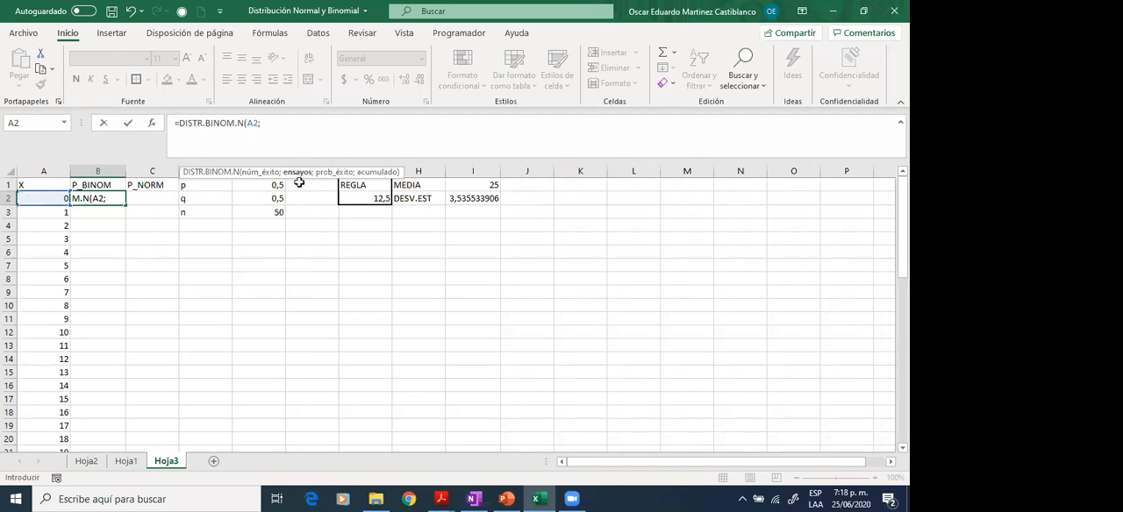
click(278, 211)
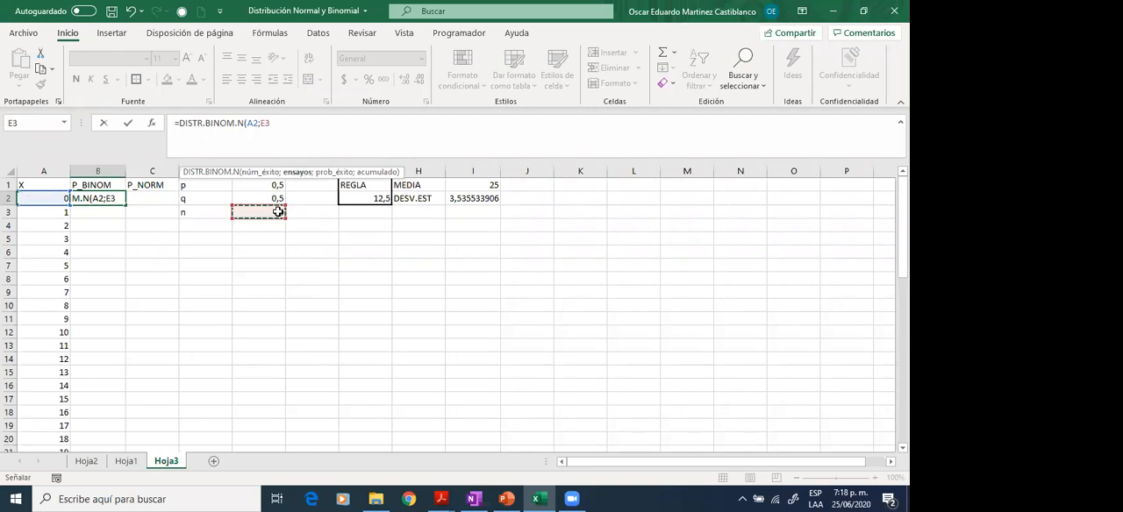
text(;)
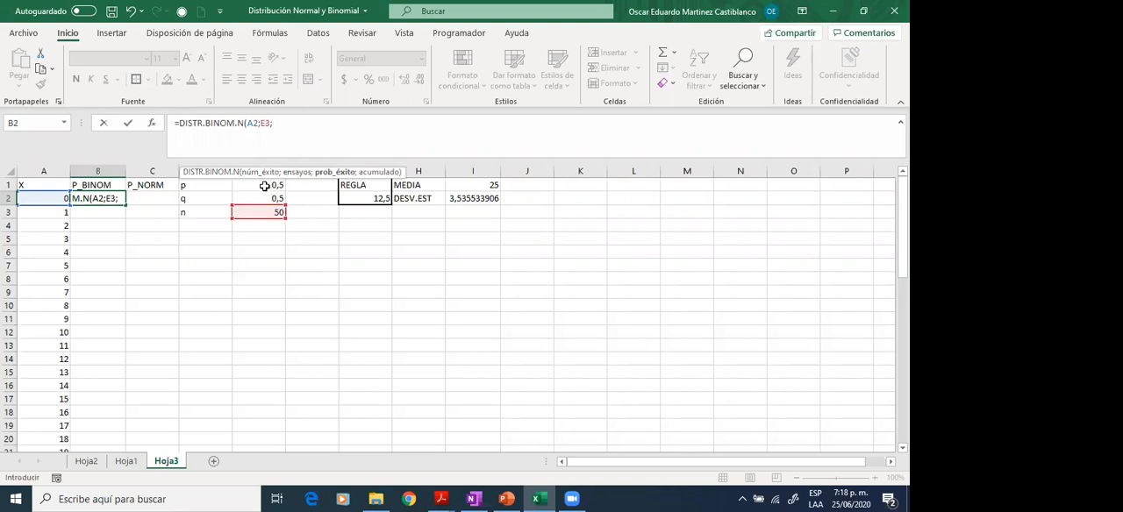
click(264, 186)
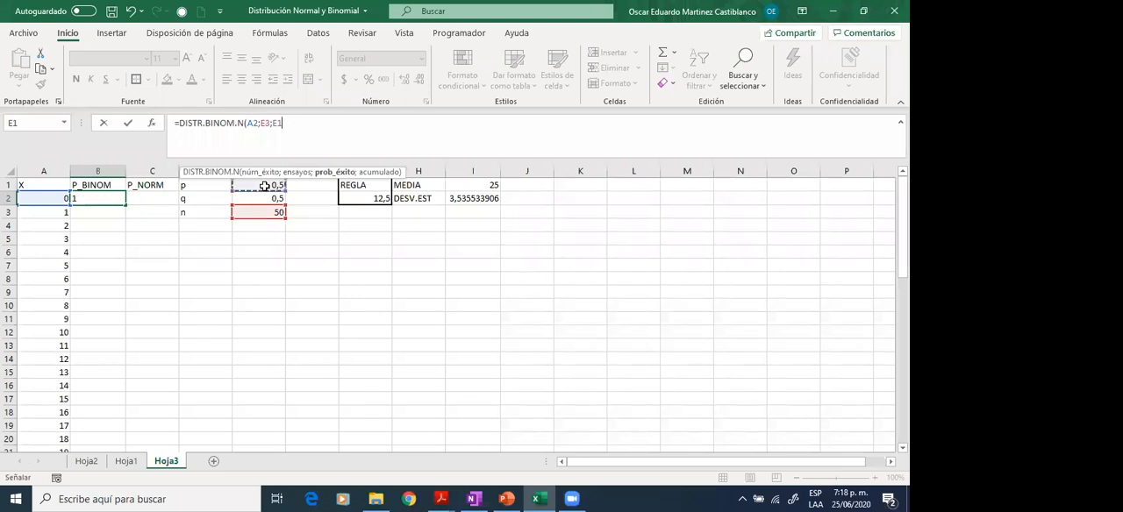
text(;)
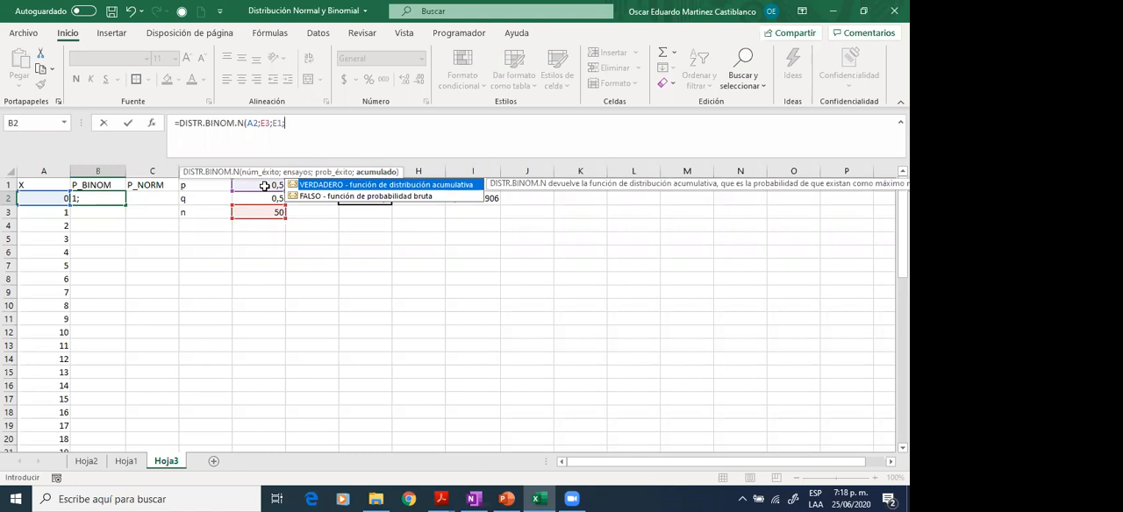
double_click(313, 197)
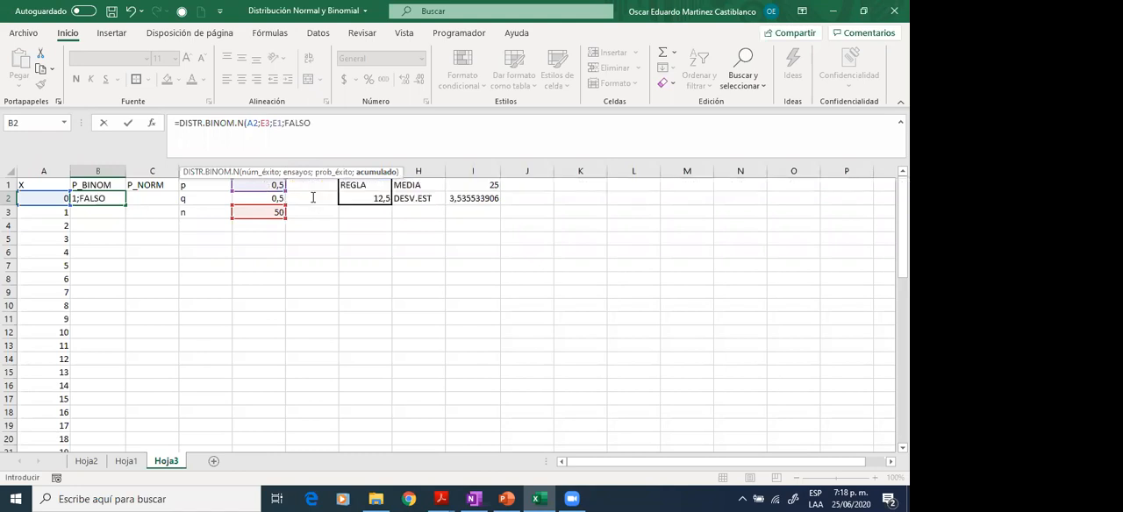
text())
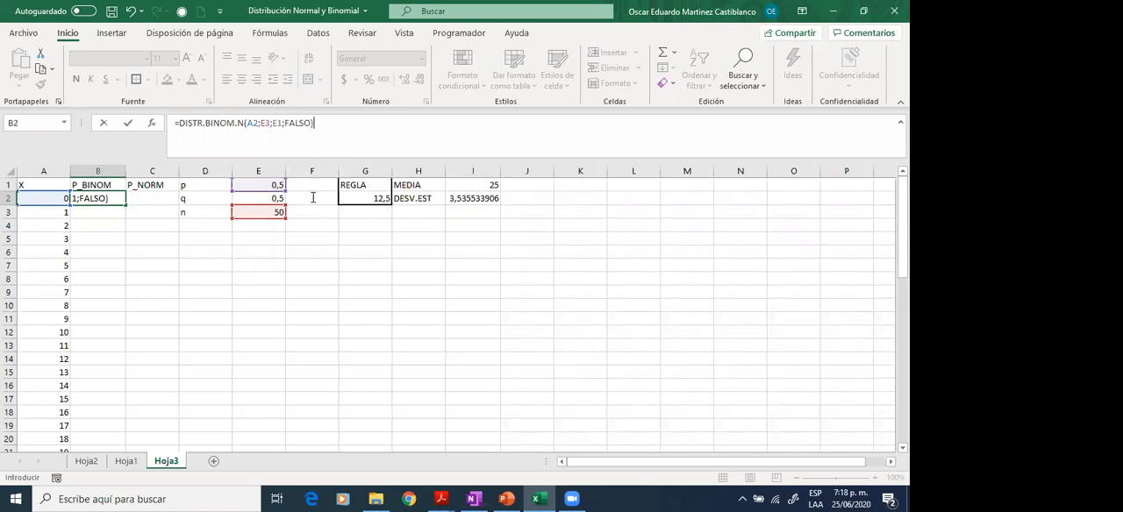
key(Return)
key(Up)
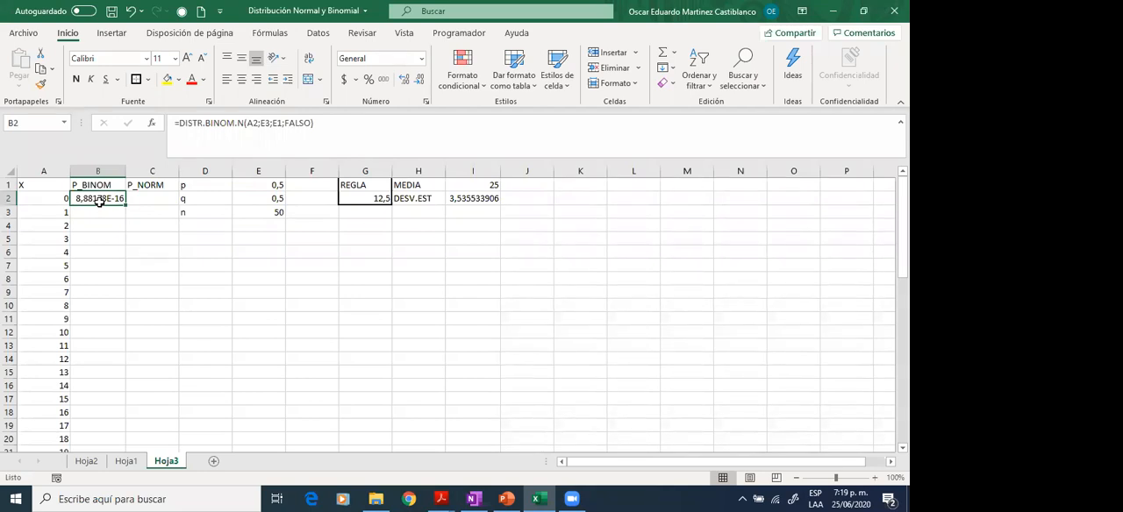
- Make the E3 and E1 references in the B2 formula absolute, and fill the formula down the P_BINOM column
click(264, 122)
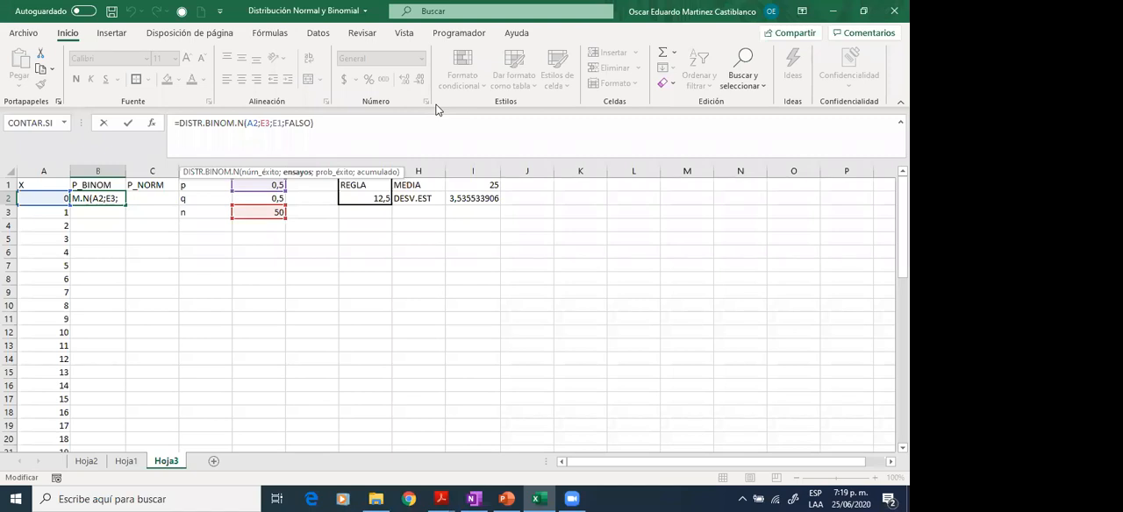
key(F4)
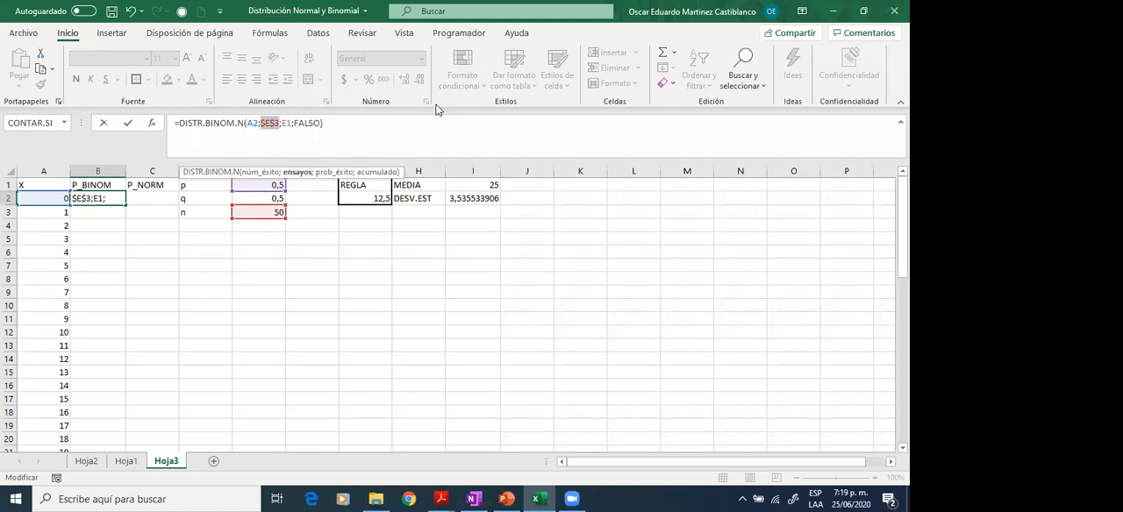
key(Right)
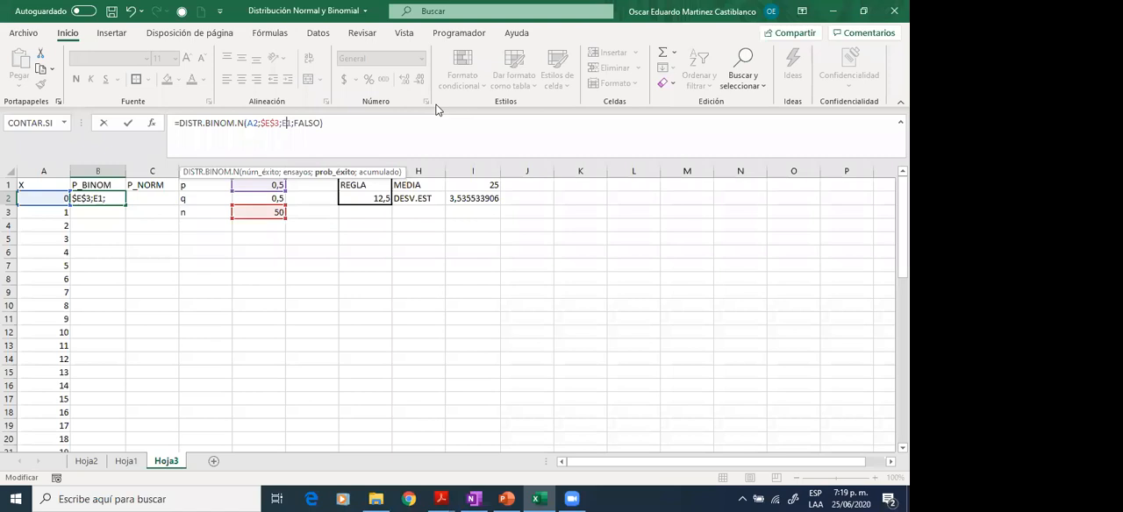
key(F4)
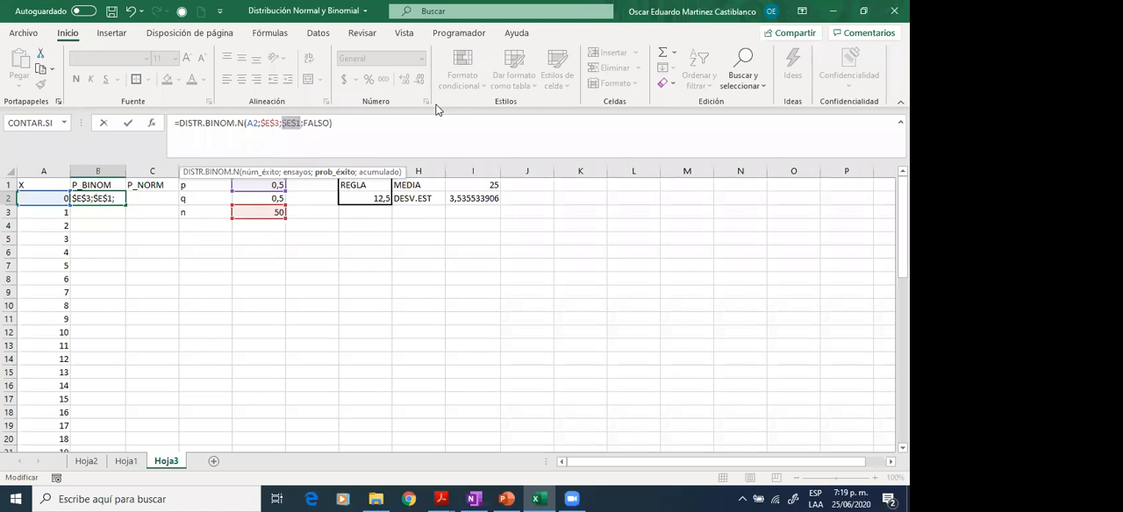
key(Return)
key(Up)
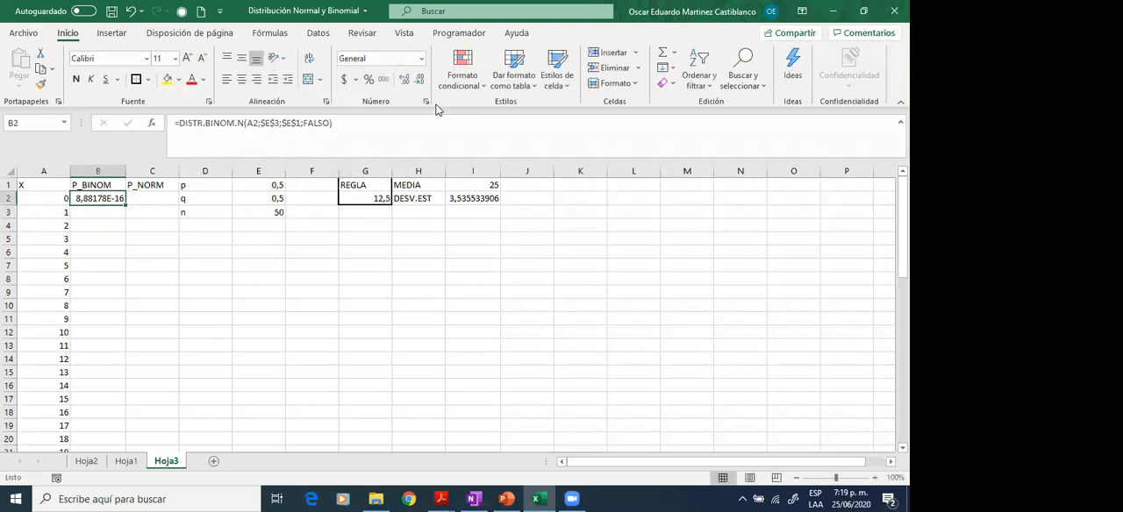
double_click(126, 204)
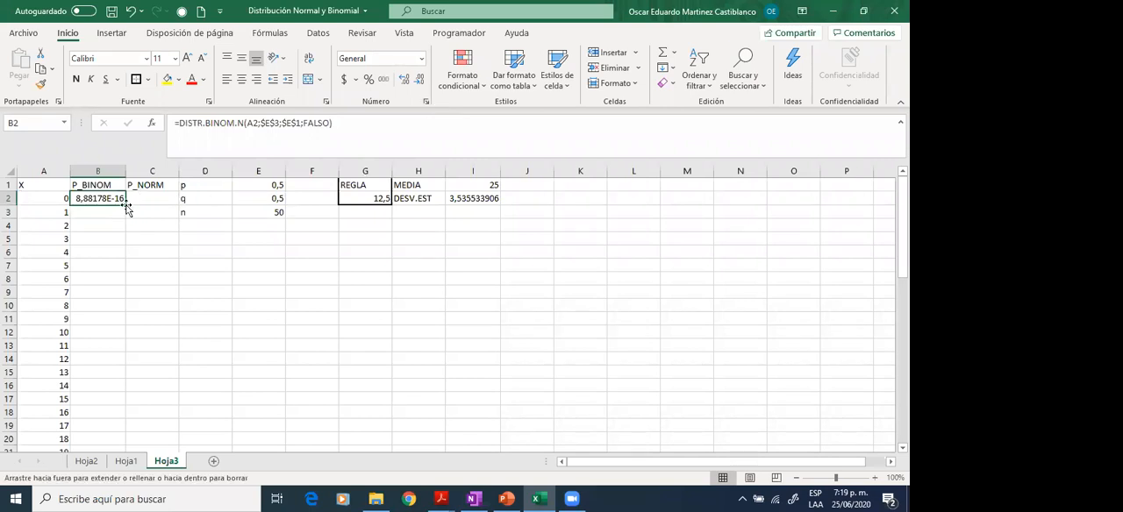
- Insert a smooth-line scatter chart without markers from A1:B52, and place it below the MEDIA and DESV.EST cells, starting at column H
click(45, 186)
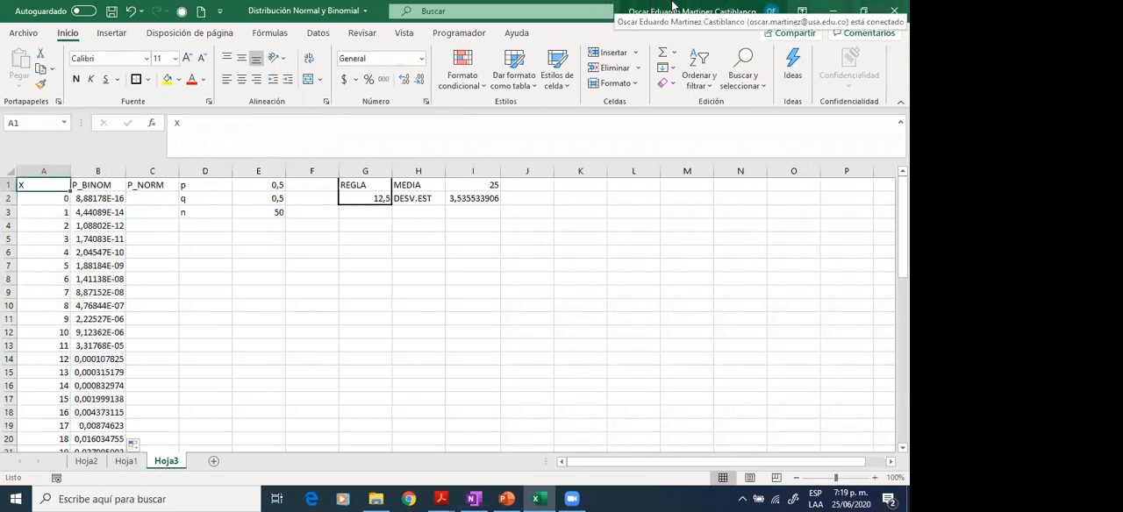
key(shift+Right)
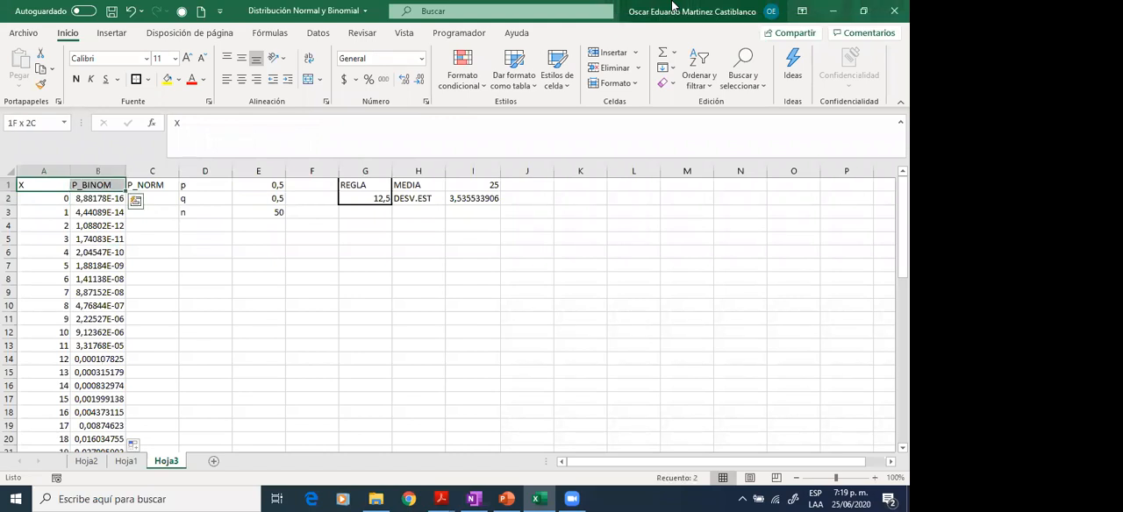
key(ctrl+shift+Down)
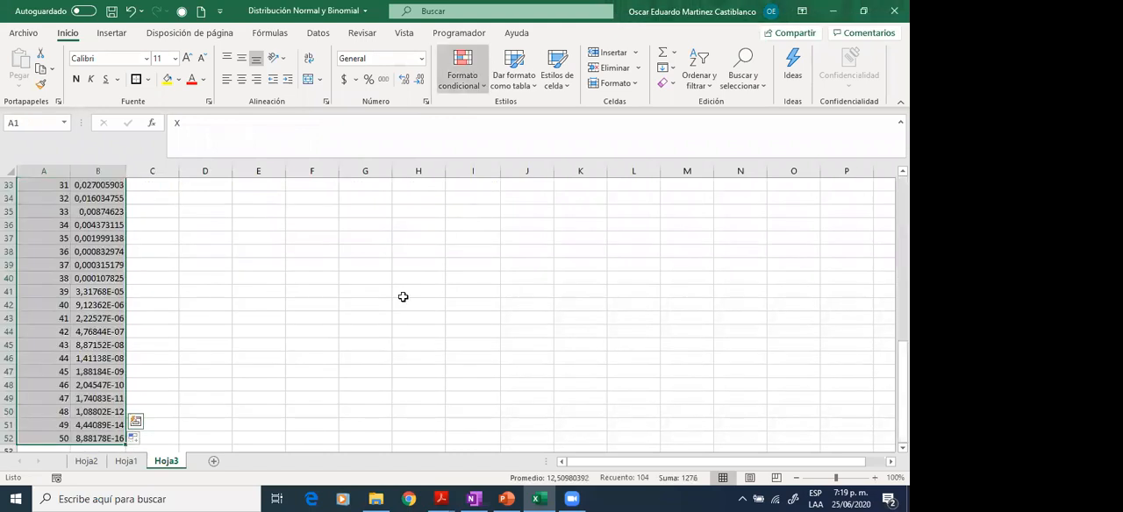
scroll(320, 206, up, 10)
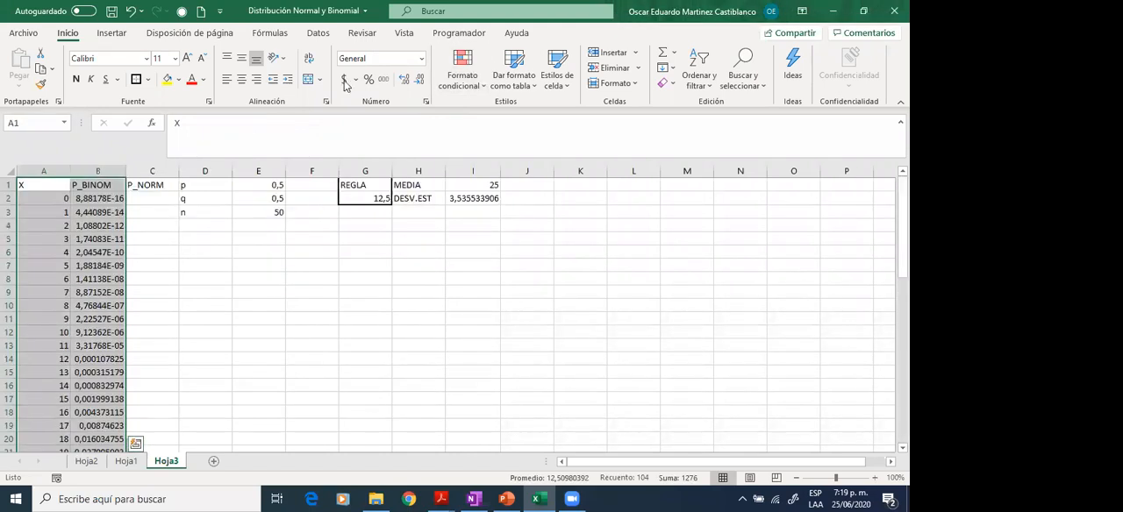
click(115, 33)
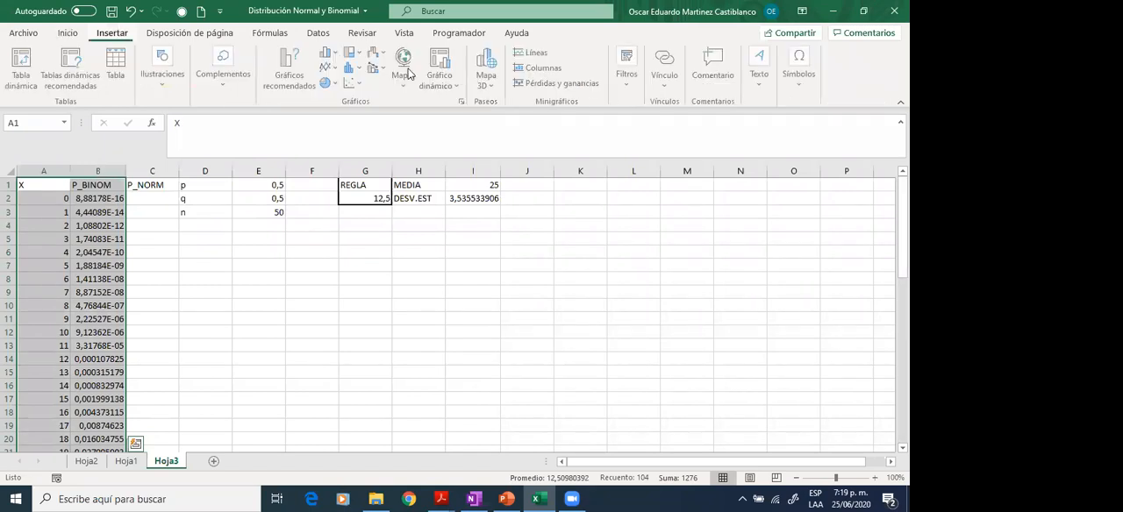
click(356, 87)
click(444, 132)
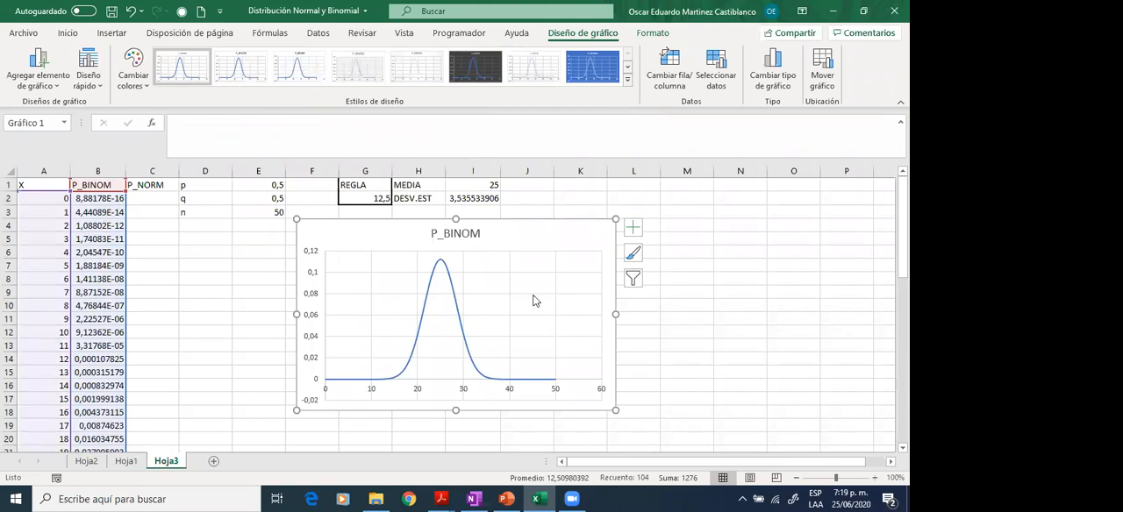
drag(499, 235, 595, 233)
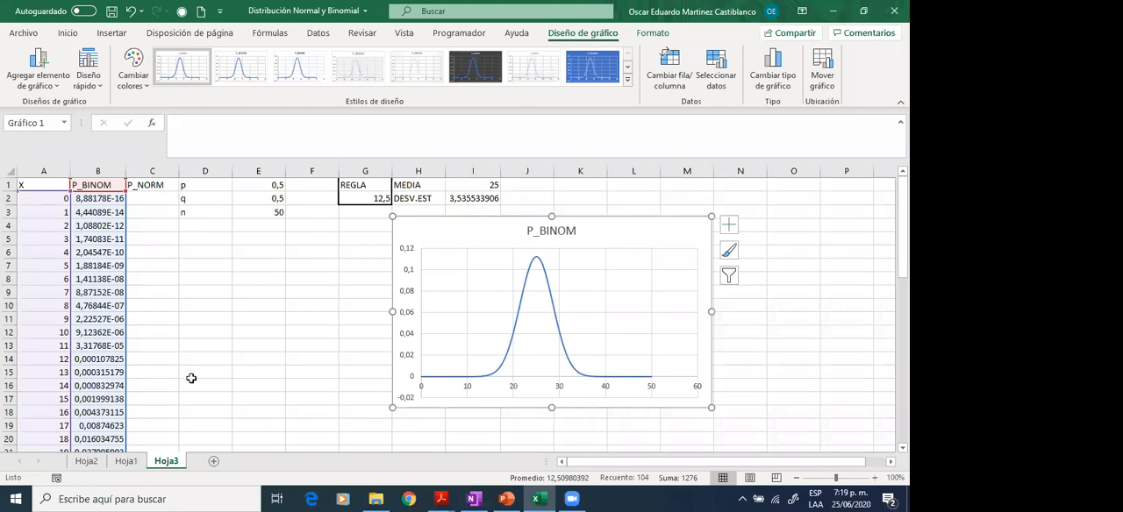
- Inspect the B2 formula to review which parameter cells feed the binomial distribution's arguments
key(Escape)
click(106, 201)
click(268, 123)
click(268, 122)
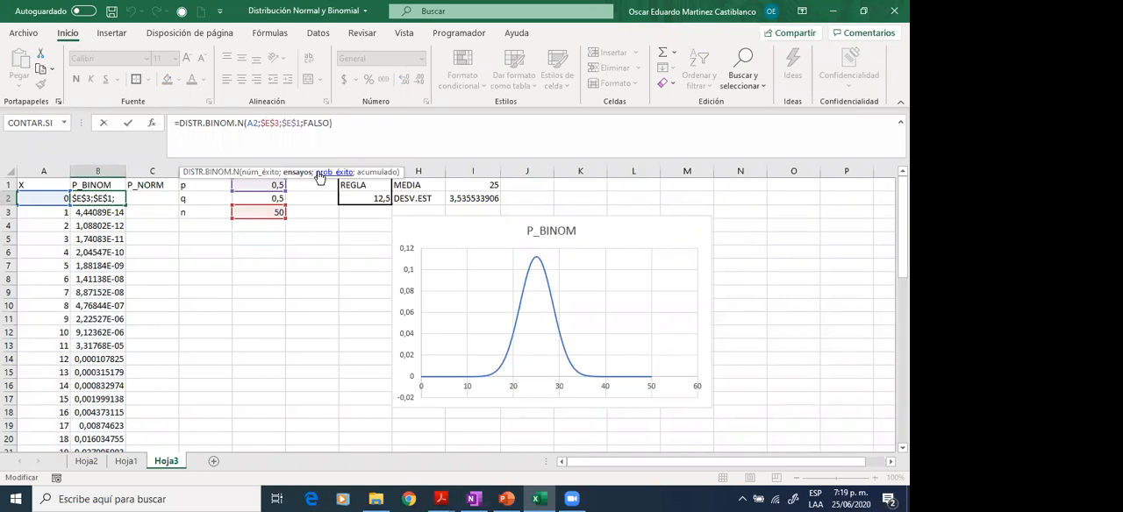
key(Escape)
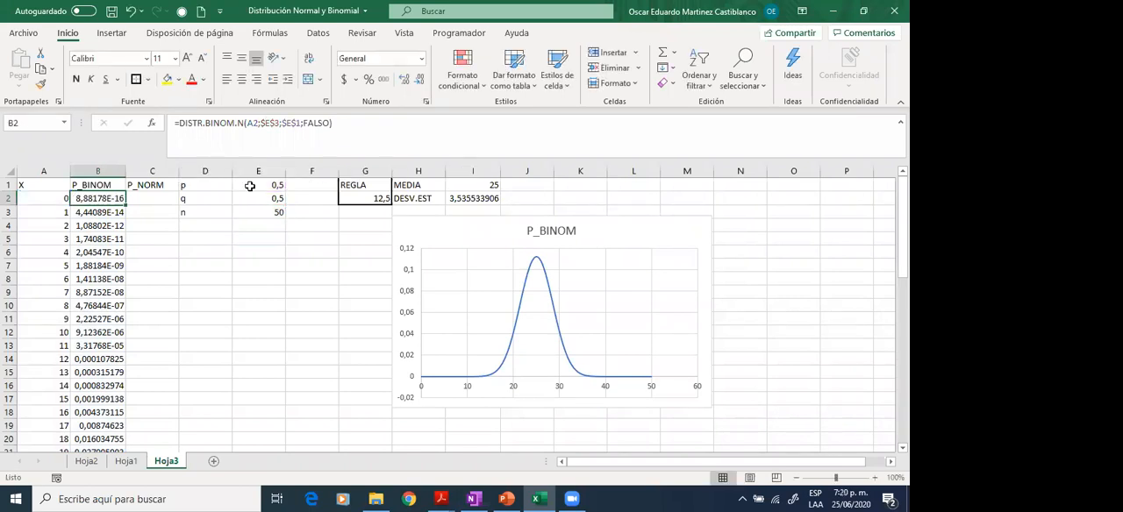
- Test how the P_BINOM curve reacts with p in E1 set to 0,7 and to 0,1, and restore p to 0,5
click(262, 189)
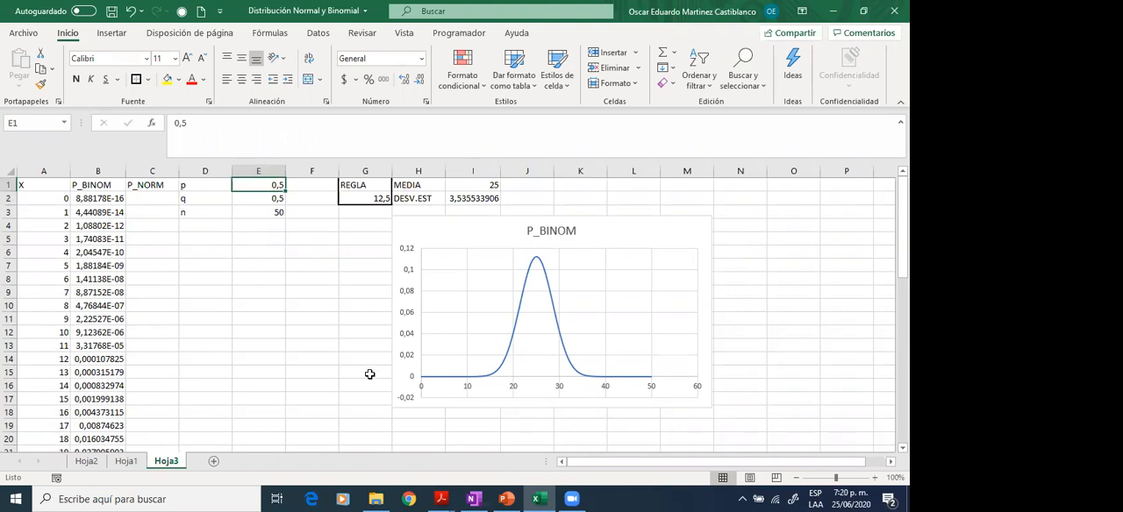
text(0,)
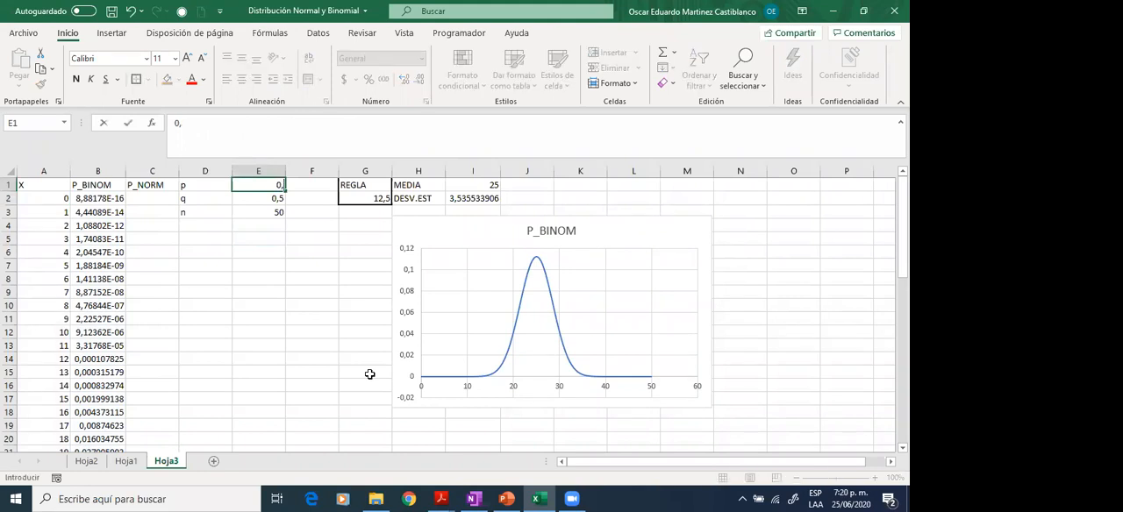
text(7)
key(Return)
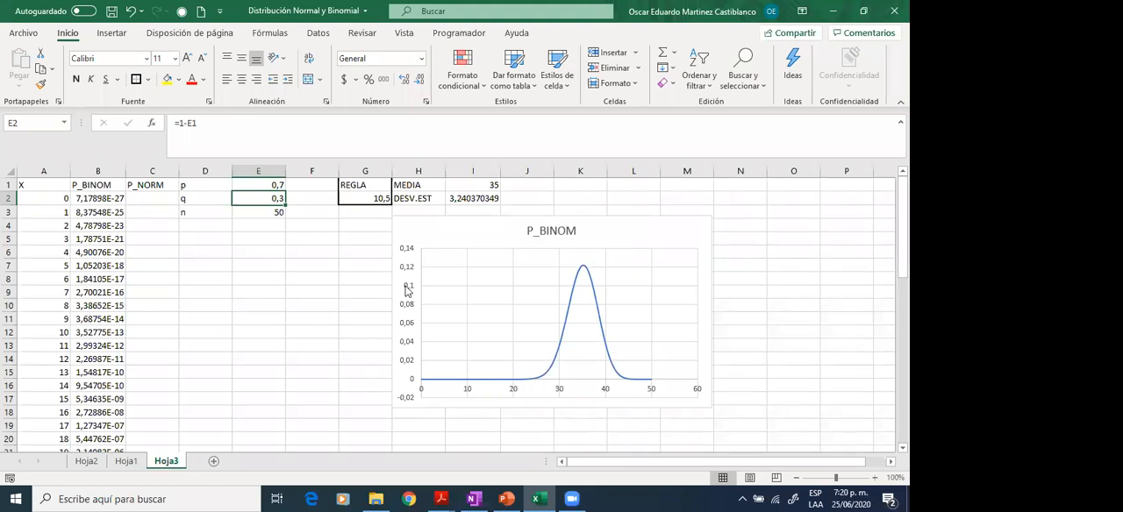
key(Up)
text(0,1)
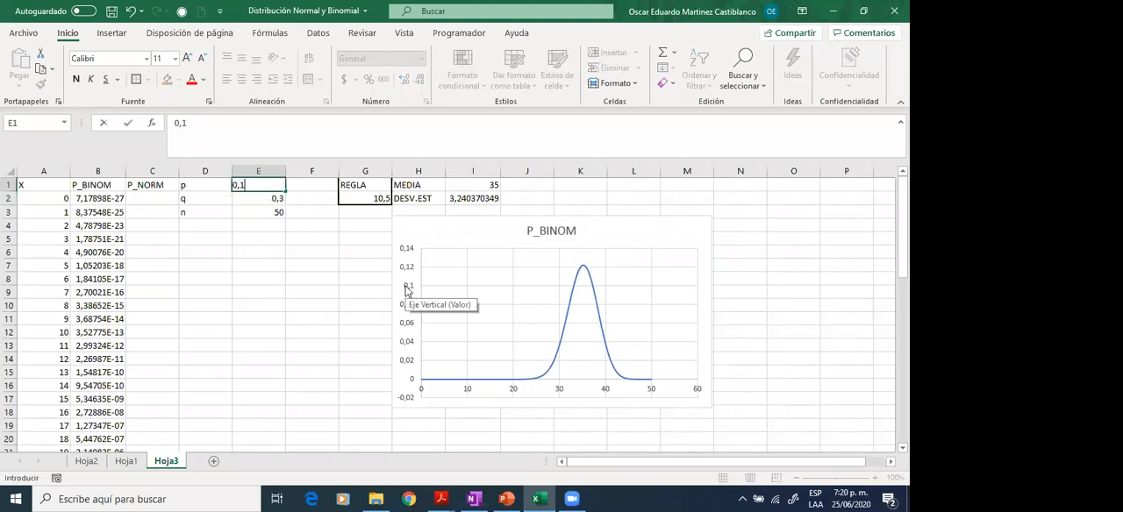
key(Return)
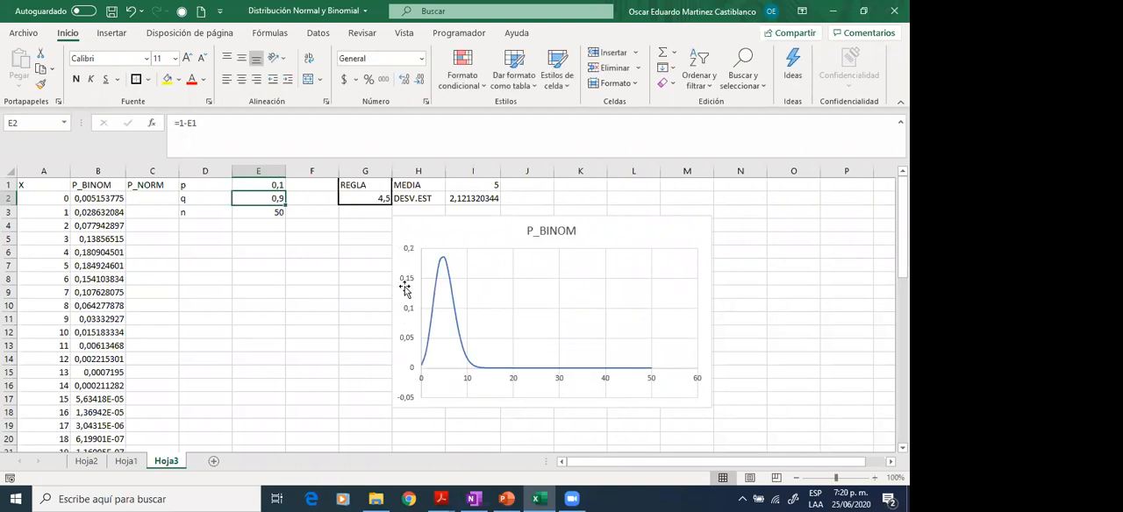
key(Up)
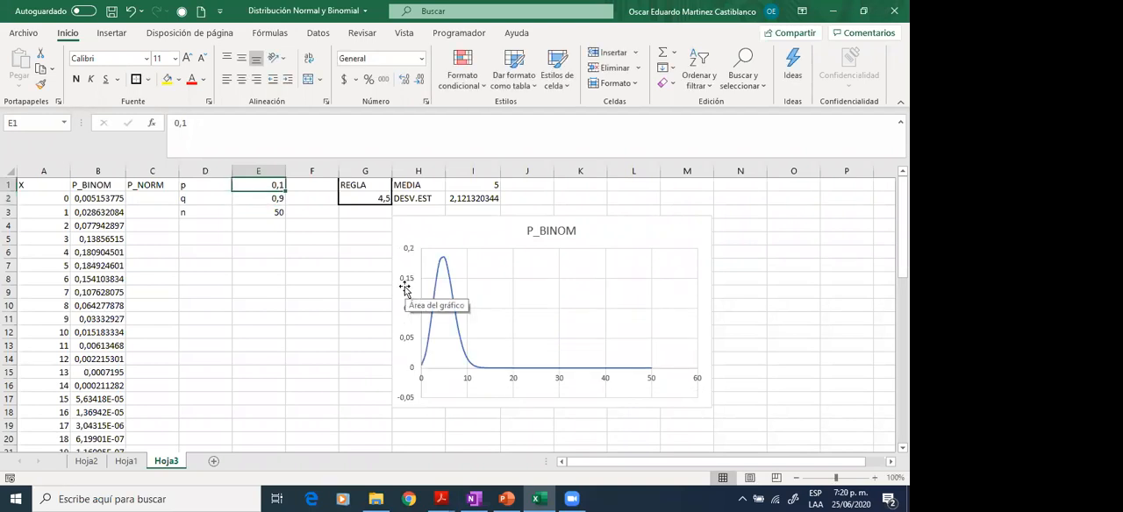
text(0,5)
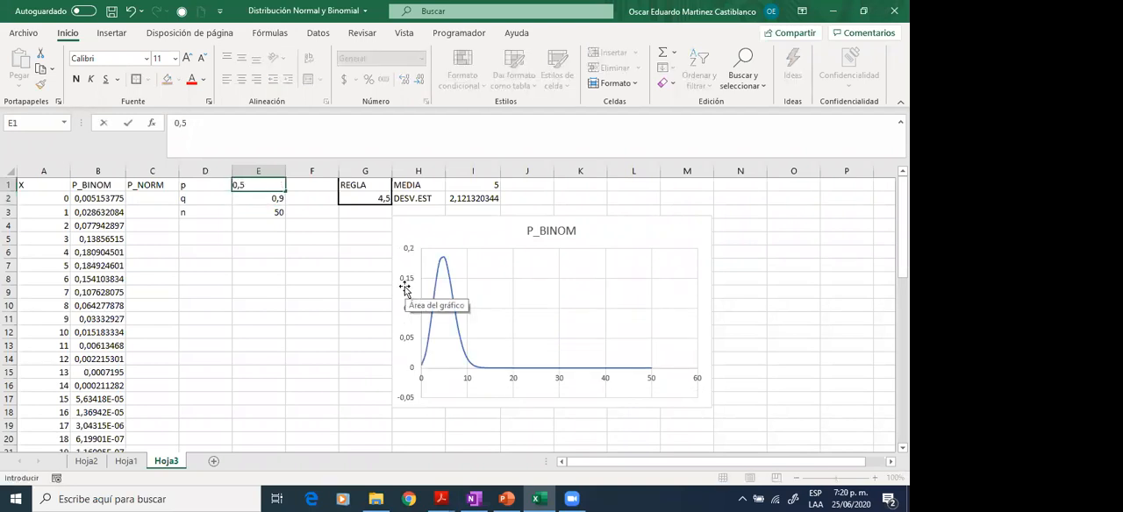
key(Return)
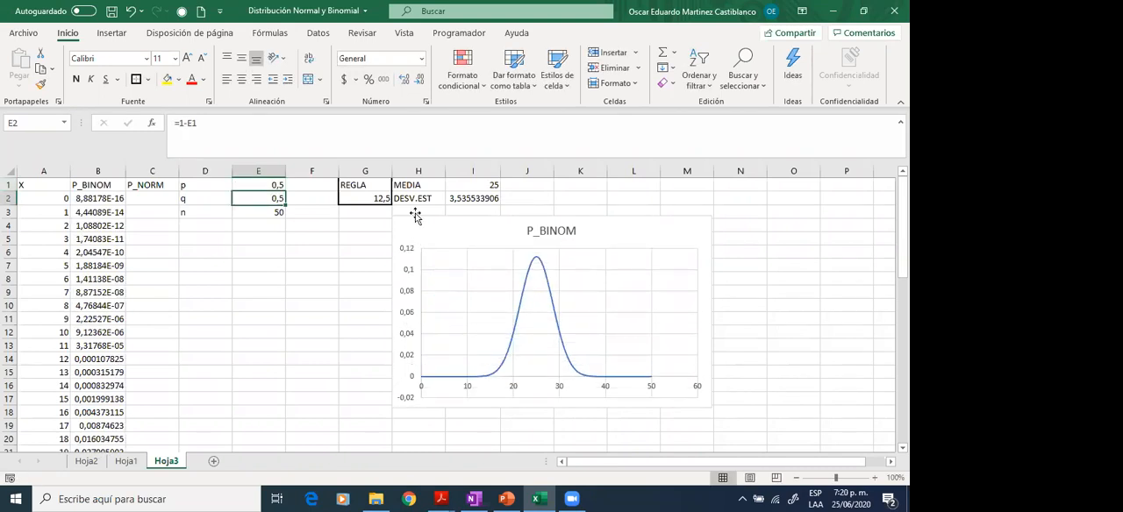
- Inspect the formulas behind the MEDIA and DESV.EST values in I1 and I2
click(478, 187)
click(215, 118)
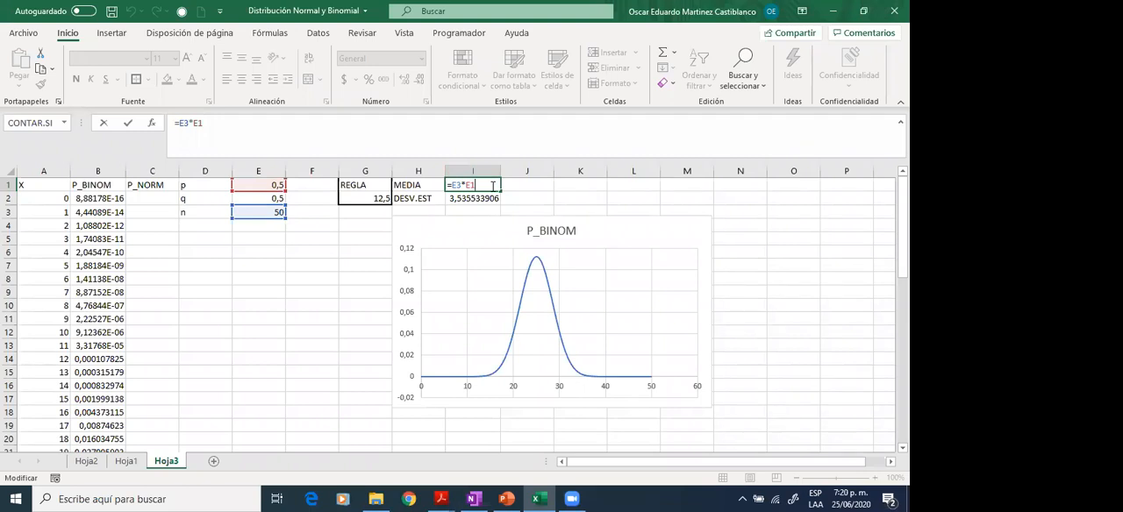
key(Return)
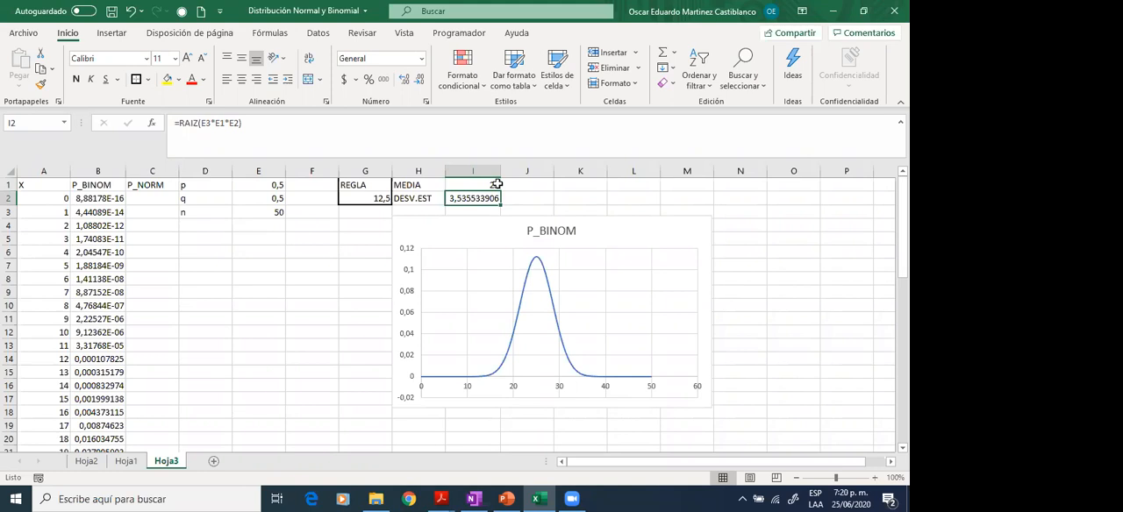
click(252, 126)
key(Return)
key(Return)
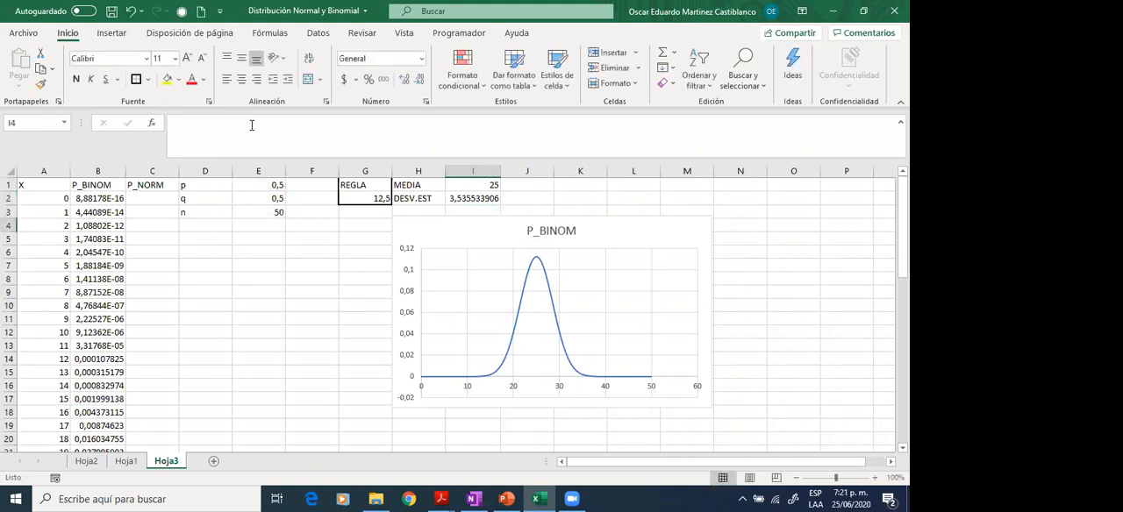
- Start a DISTR.NORM.N formula in C2, the first cell under the P_NORM heading
key(Up)
key(Up)
key(Left)
key(Left)
key(Left)
key(Left)
key(Left)
key(Left)
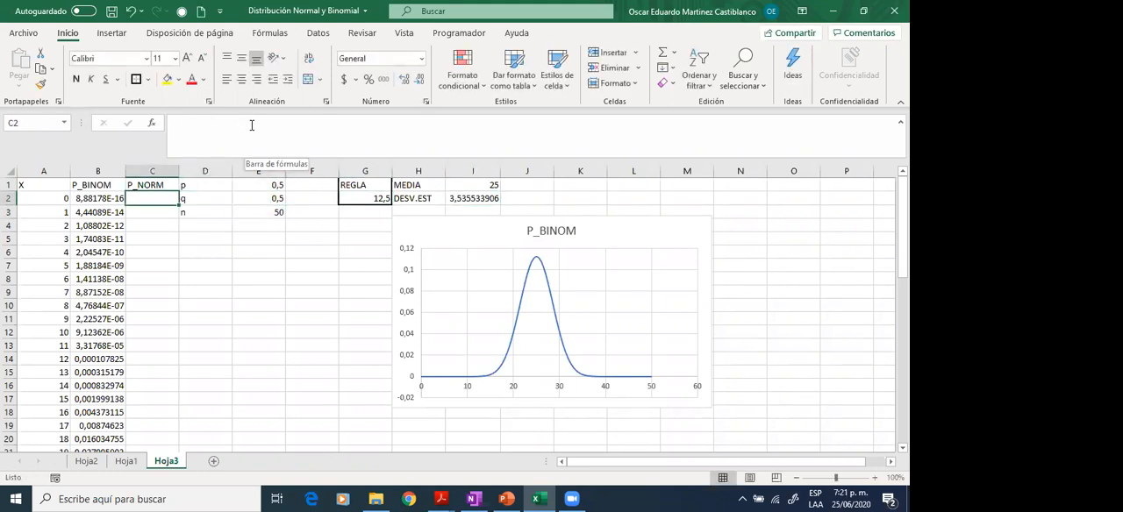
text())
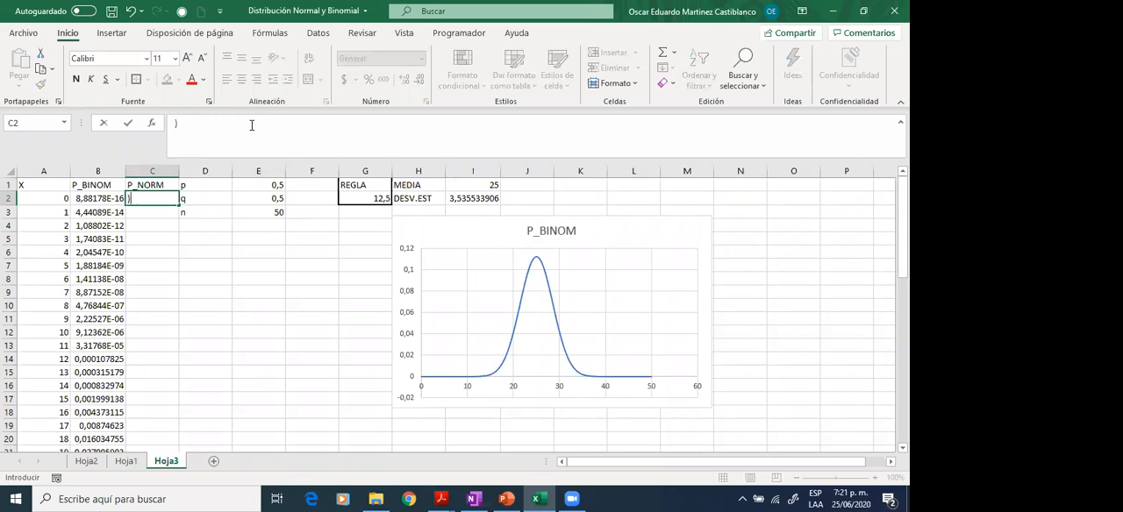
key(BackSpace)
text(=DIS)
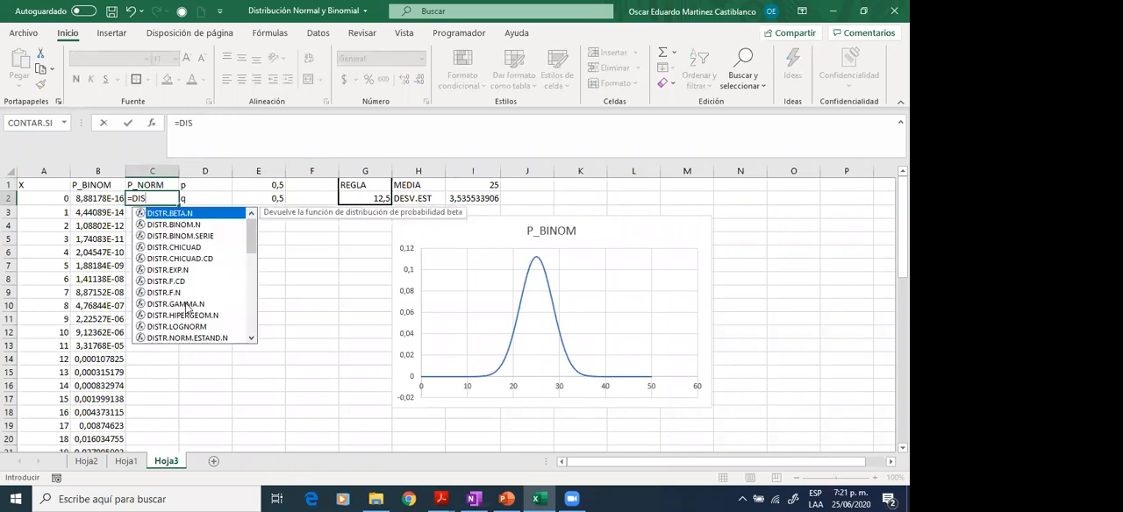
click(250, 339)
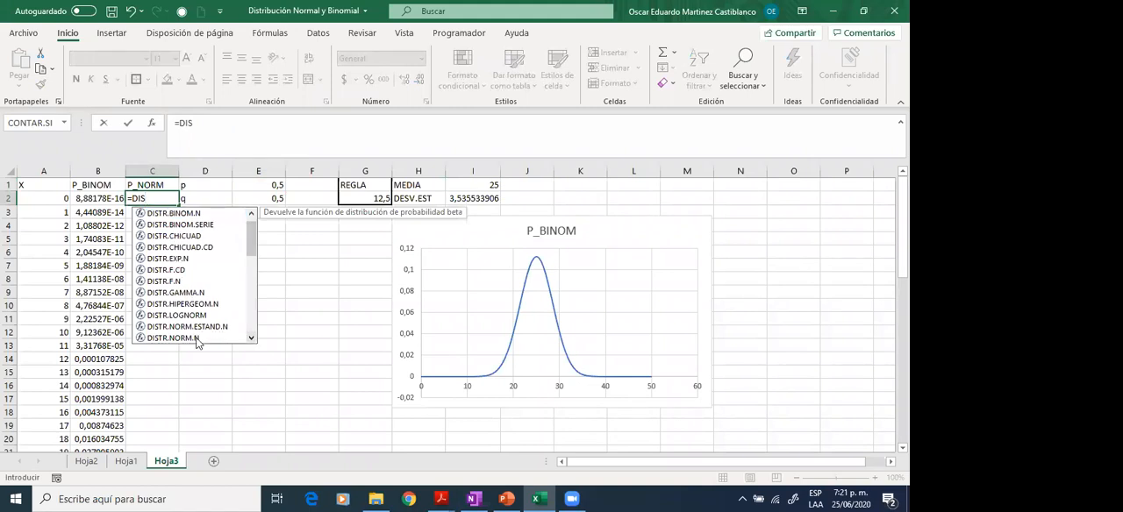
double_click(198, 339)
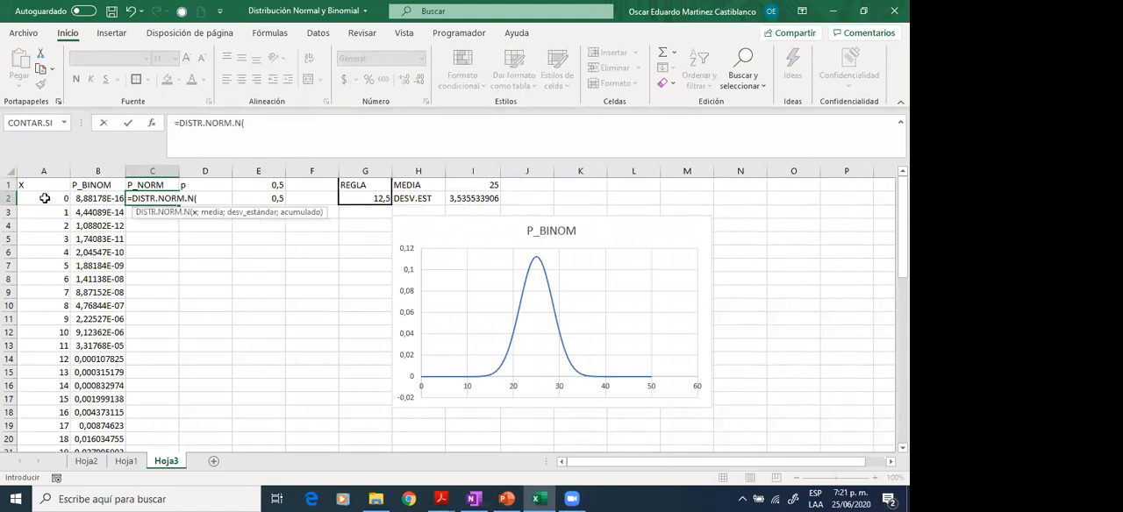
- Complete the C2 formula with A2 as x, I1 as mean, I2 as standard deviation and FALSO as the cumulative argument
click(45, 199)
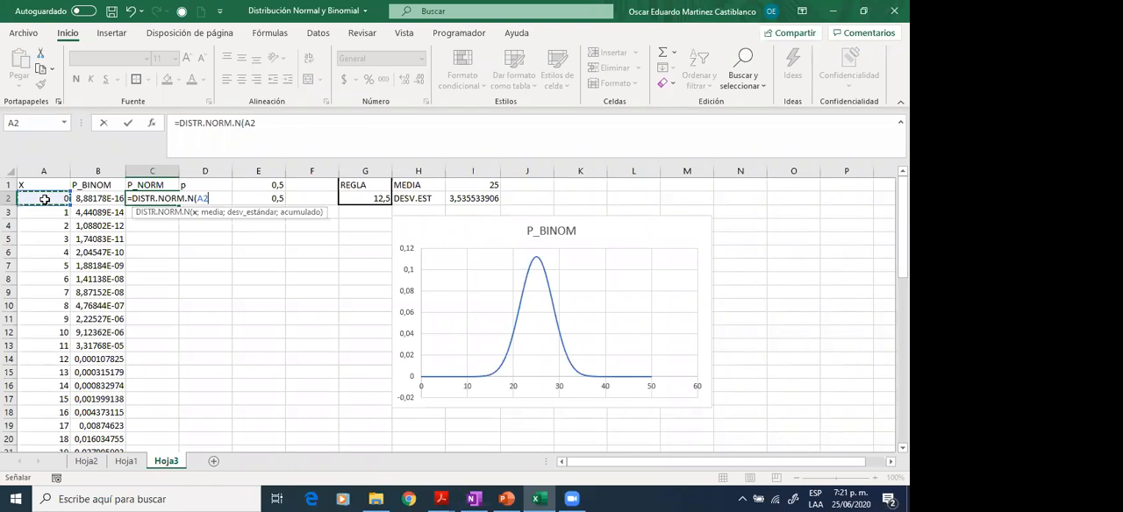
text(;)
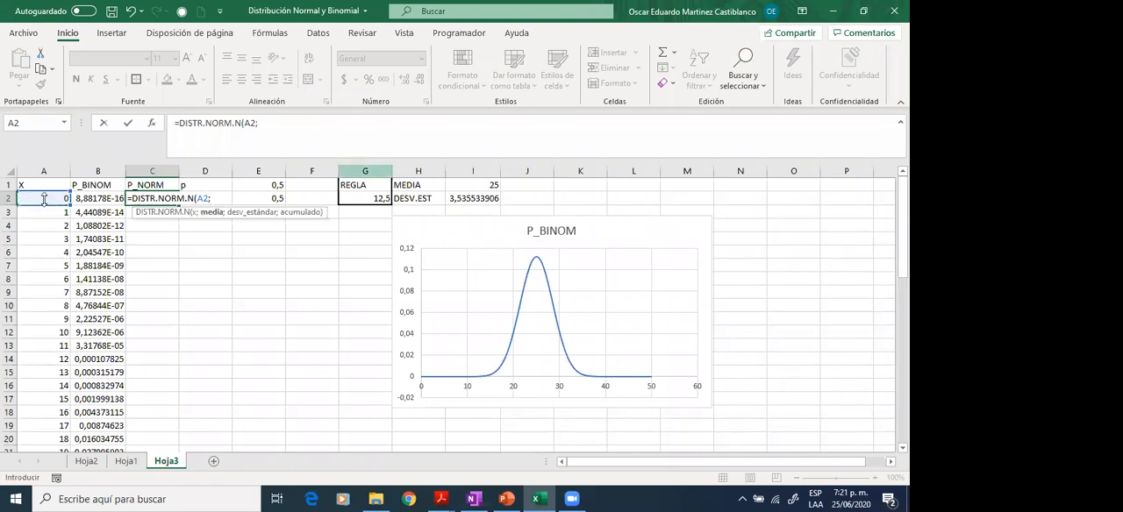
click(474, 186)
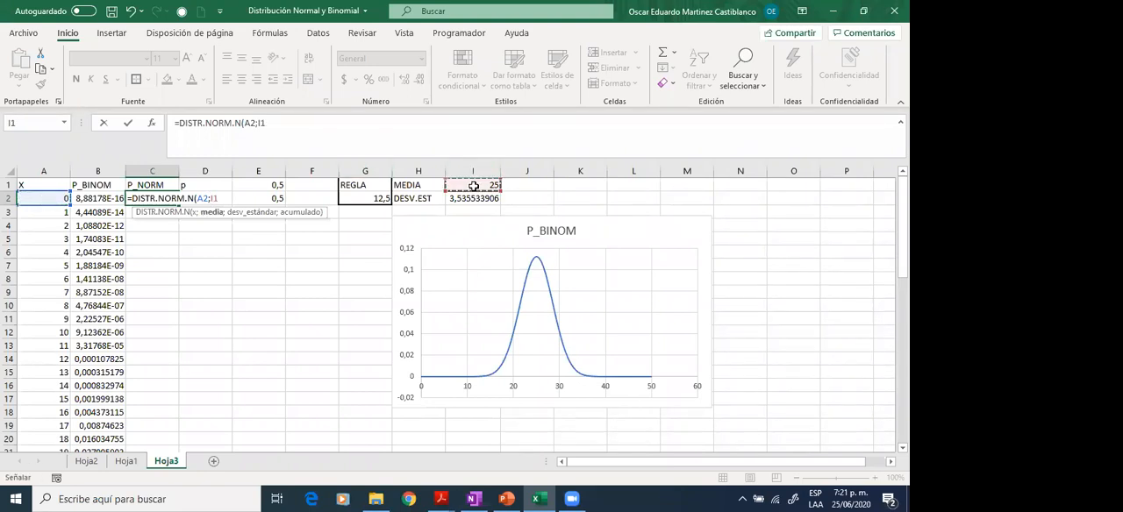
text(;)
click(476, 198)
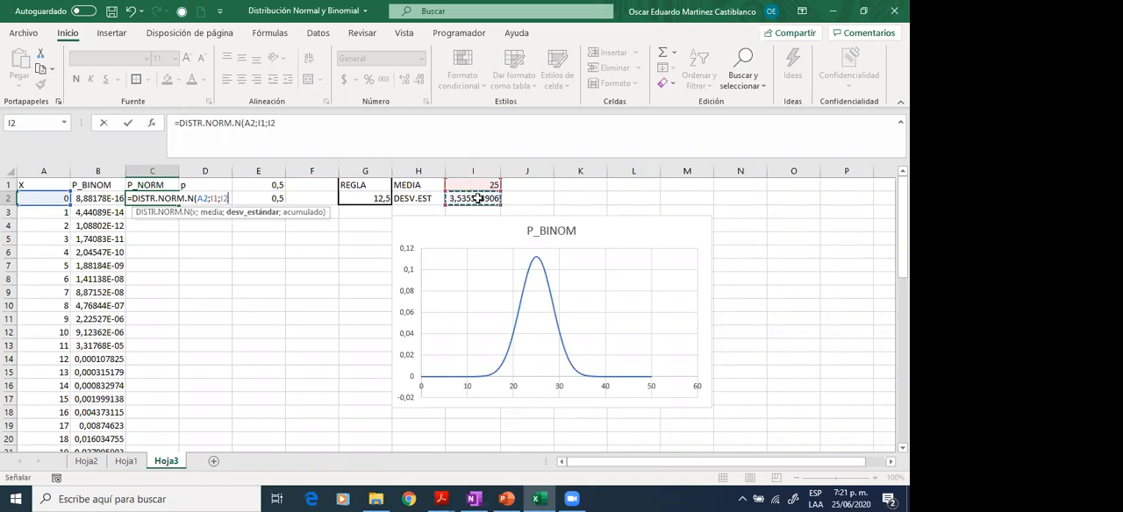
text(;)
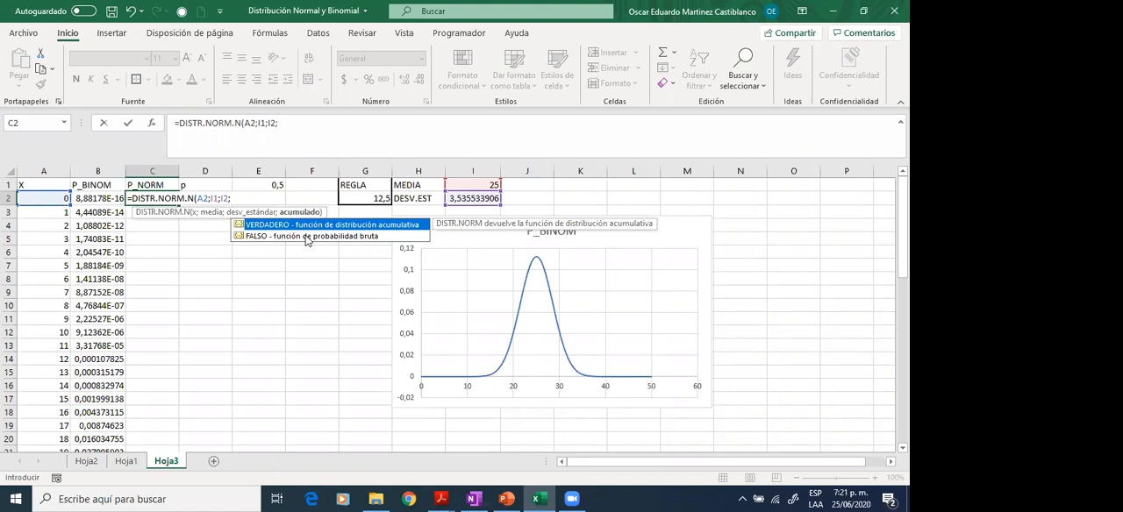
double_click(306, 237)
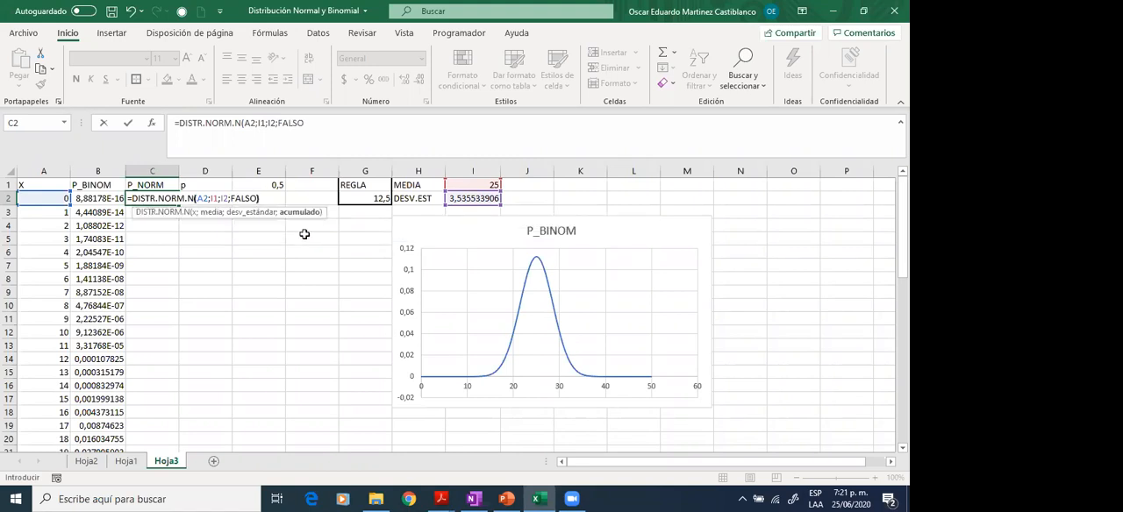
text())
key(Return)
key(Up)
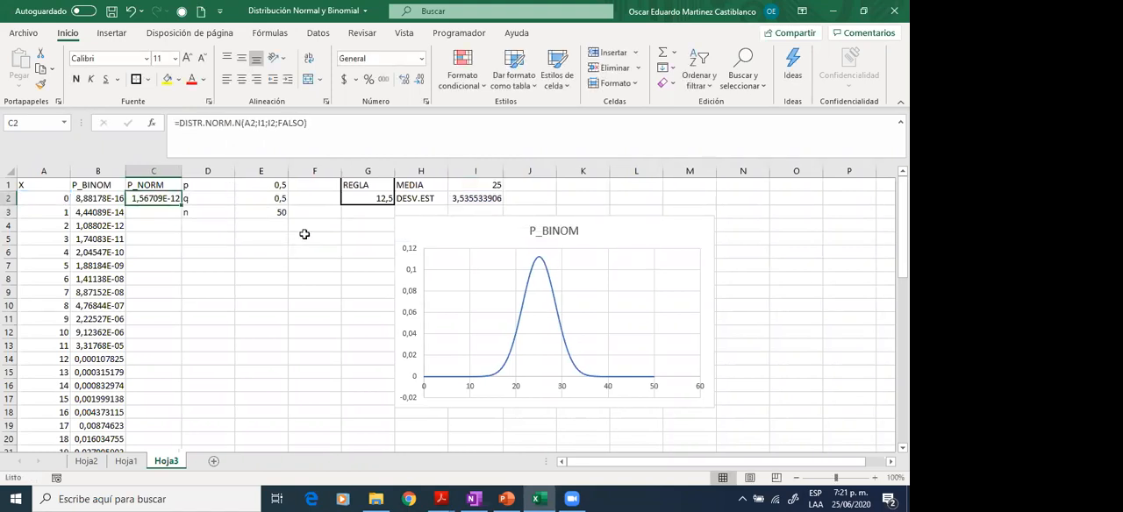
- Make the I1 and I2 references in the C2 formula absolute, and fill the formula down the P_NORM column
click(256, 123)
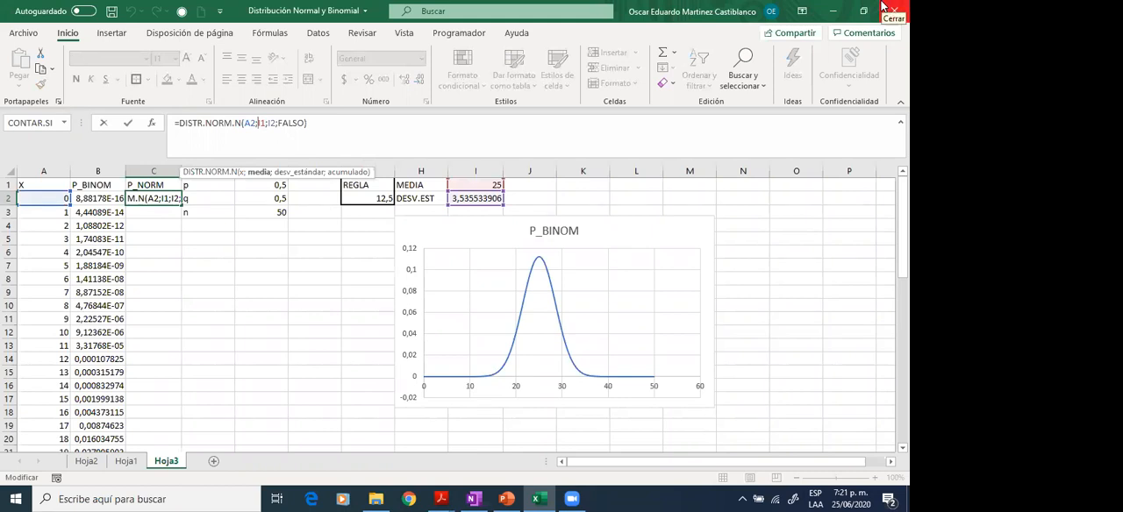
key(F4)
key(Right)
key(Right)
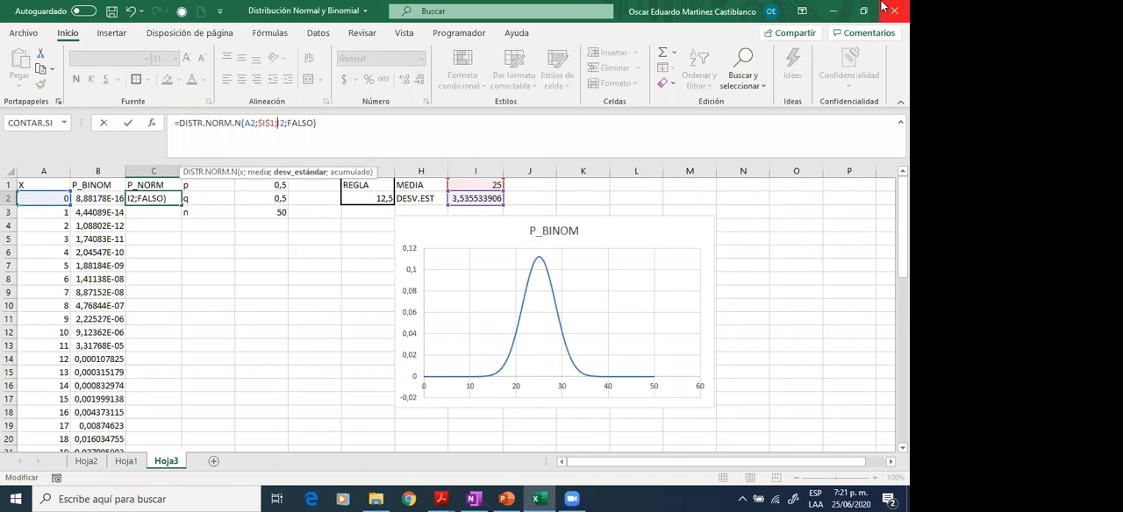
key(F4)
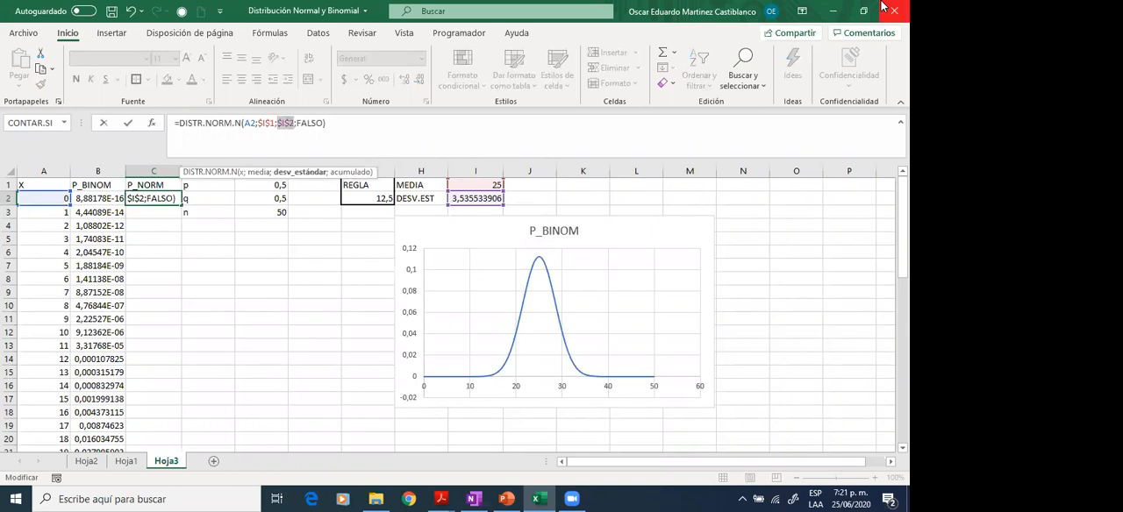
key(Return)
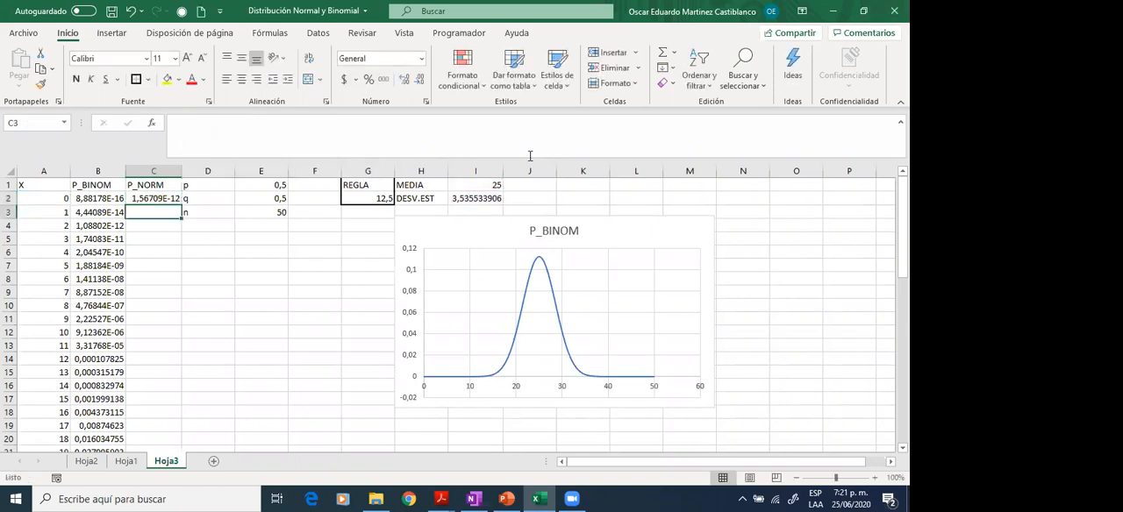
click(153, 199)
drag(181, 207, 183, 209)
double_click(182, 207)
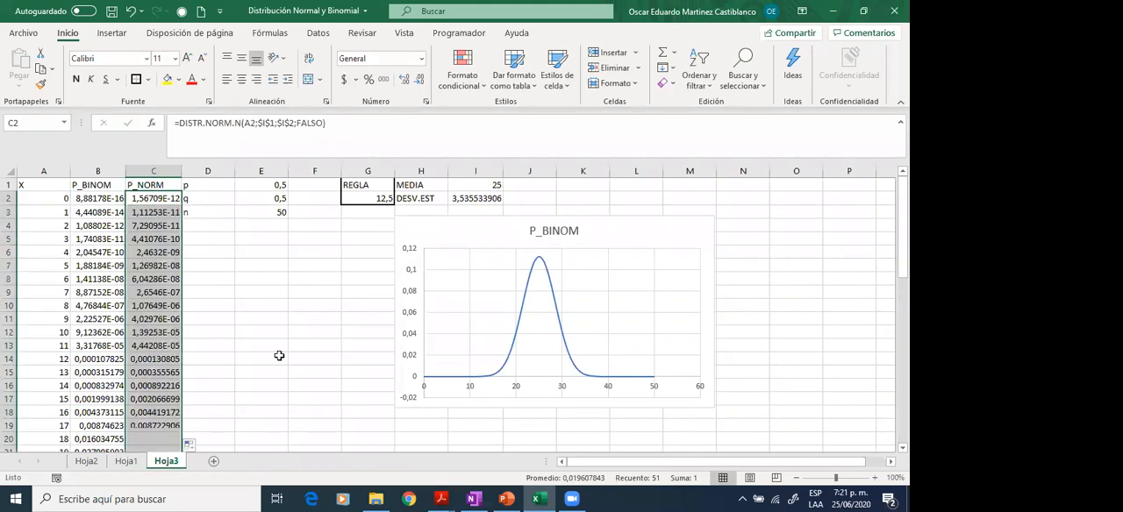
- Insert a smooth-line scatter chart without markers from the X and P_NORM columns, and place it beside the P_BINOM chart
click(43, 187)
drag(43, 187, 43, 306)
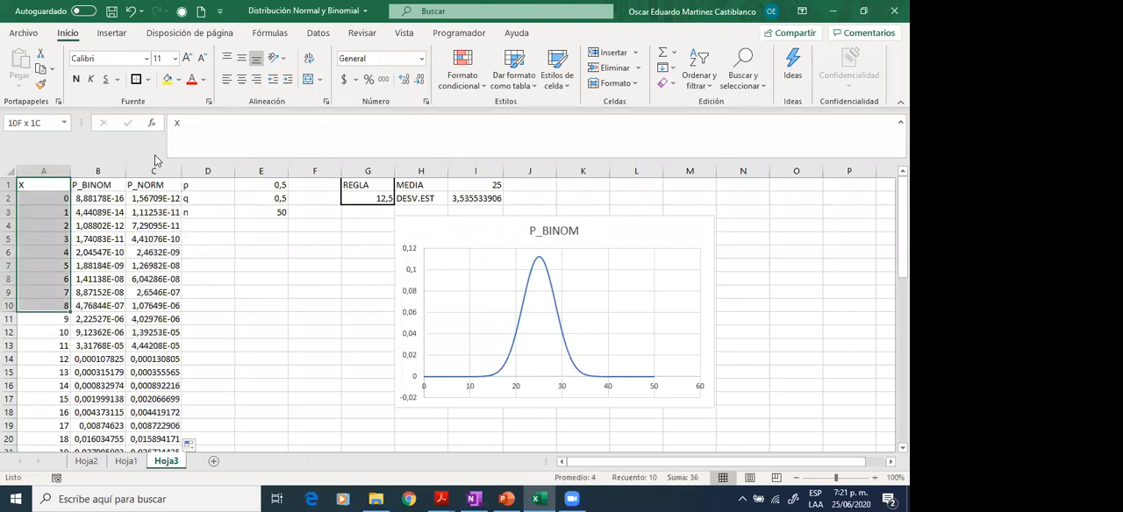
key(ctrl+shift+Down)
scroll(223, 249, up, 5)
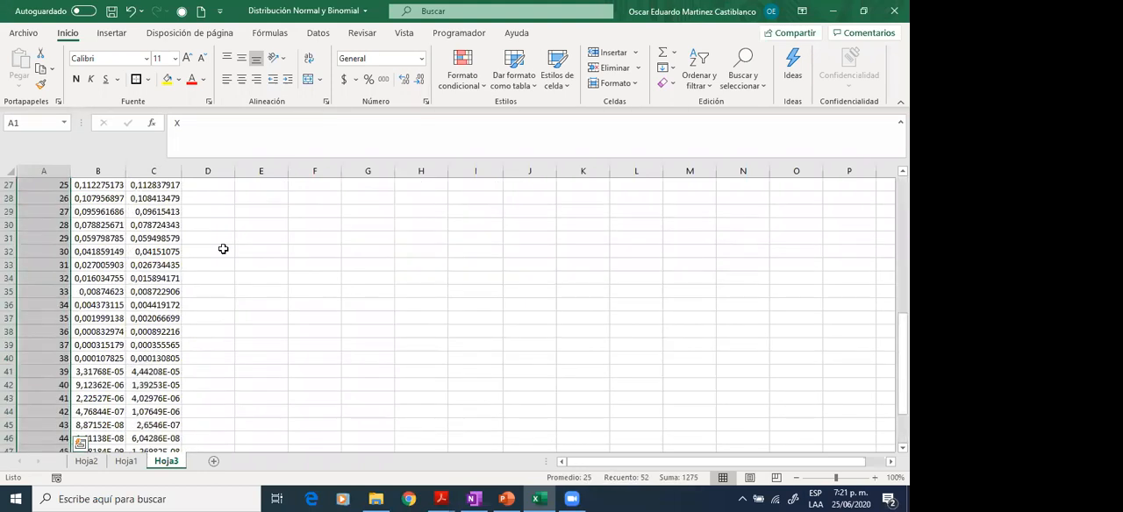
scroll(222, 249, up, 6)
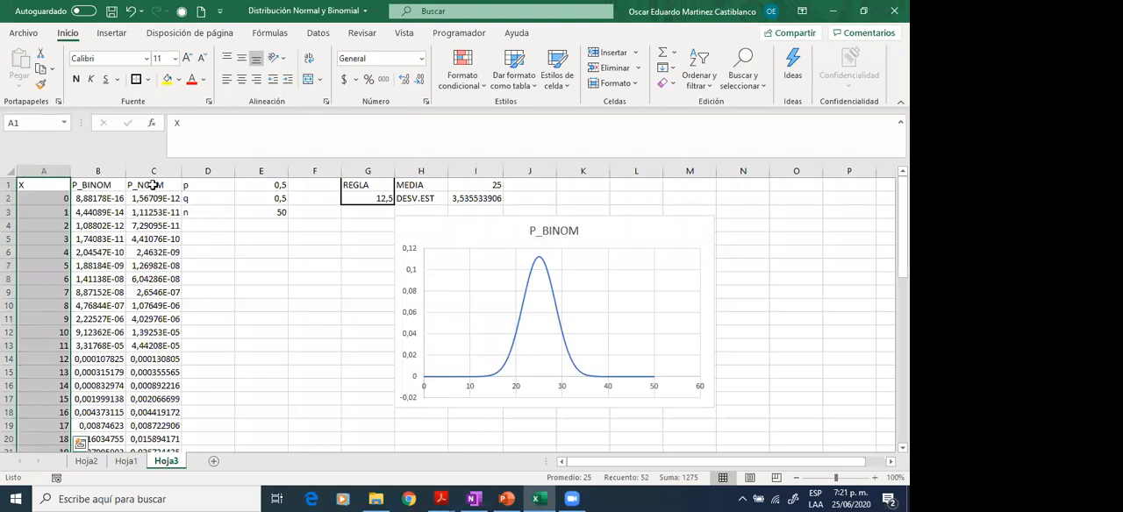
ctrl+click(152, 186)
key(ctrl+shift+Down)
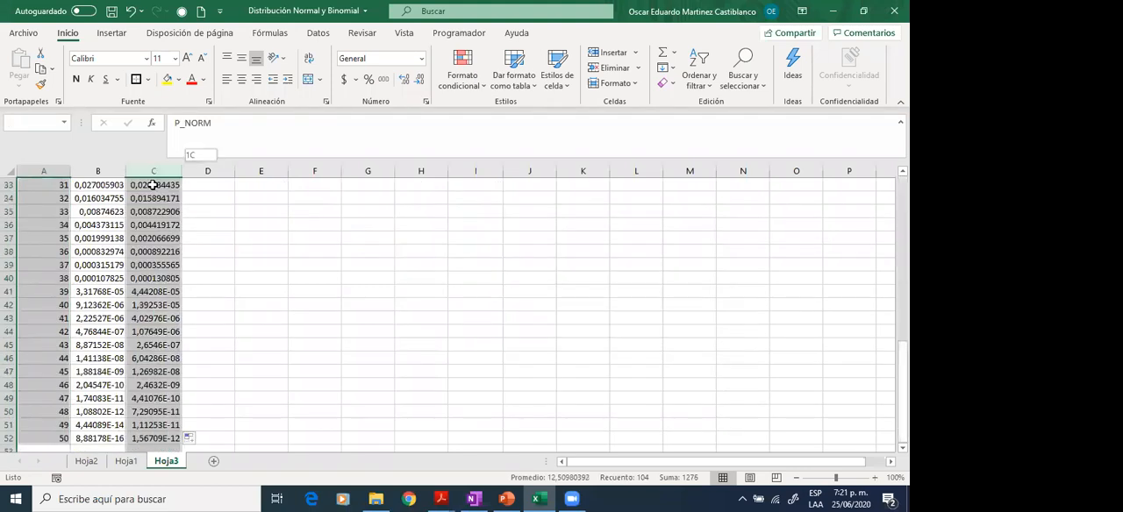
scroll(220, 211, up, 11)
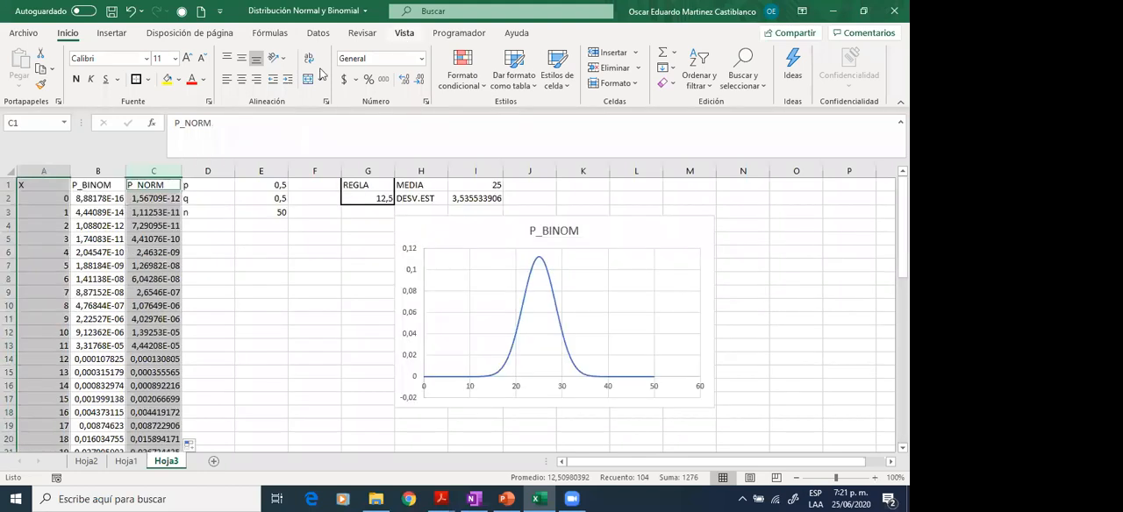
click(113, 35)
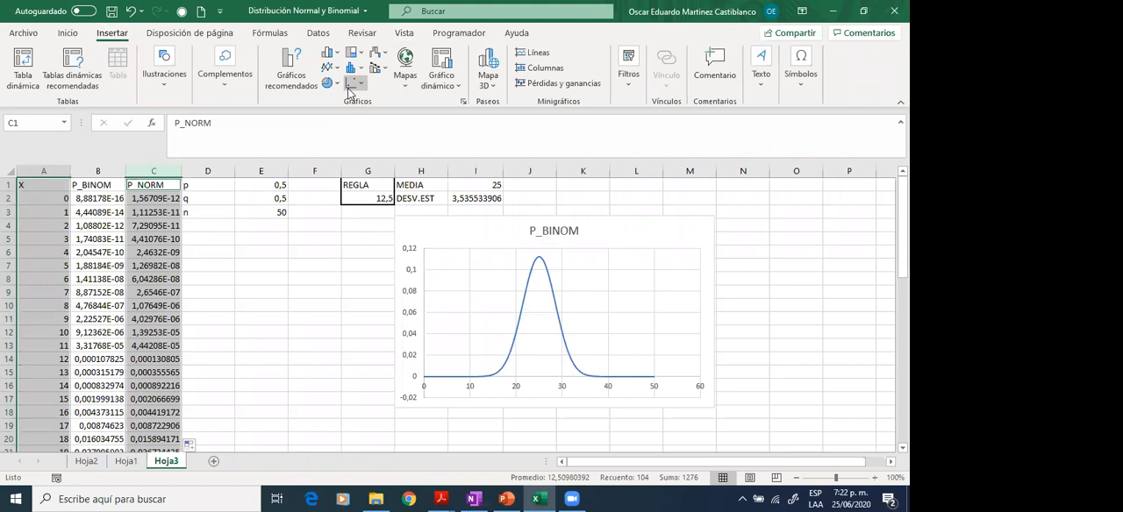
click(351, 86)
click(436, 139)
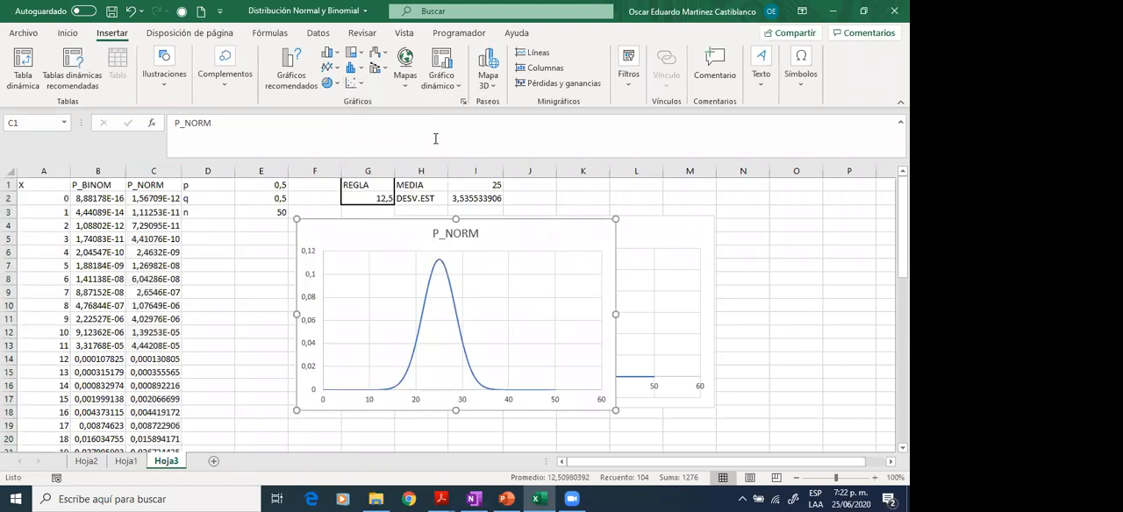
click(510, 277)
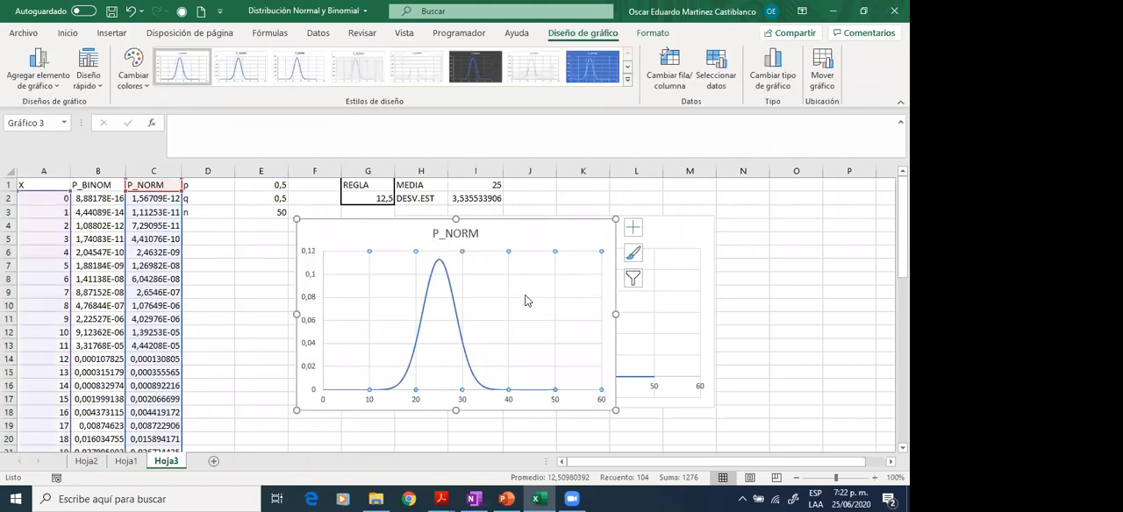
drag(515, 237, 840, 218)
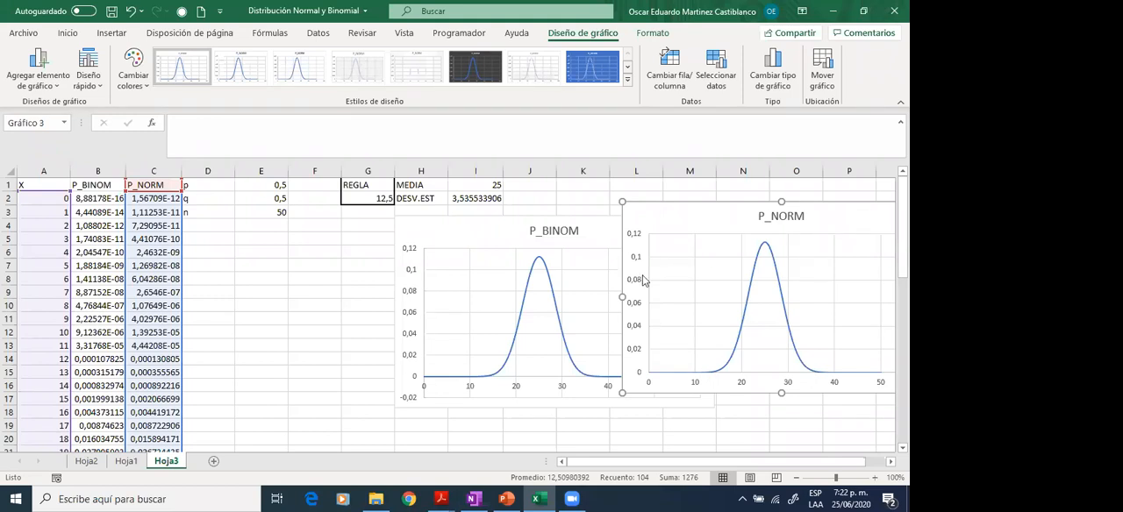
- Delete both the P_NORM and the P_BINOM charts from the sheet
key(Escape)
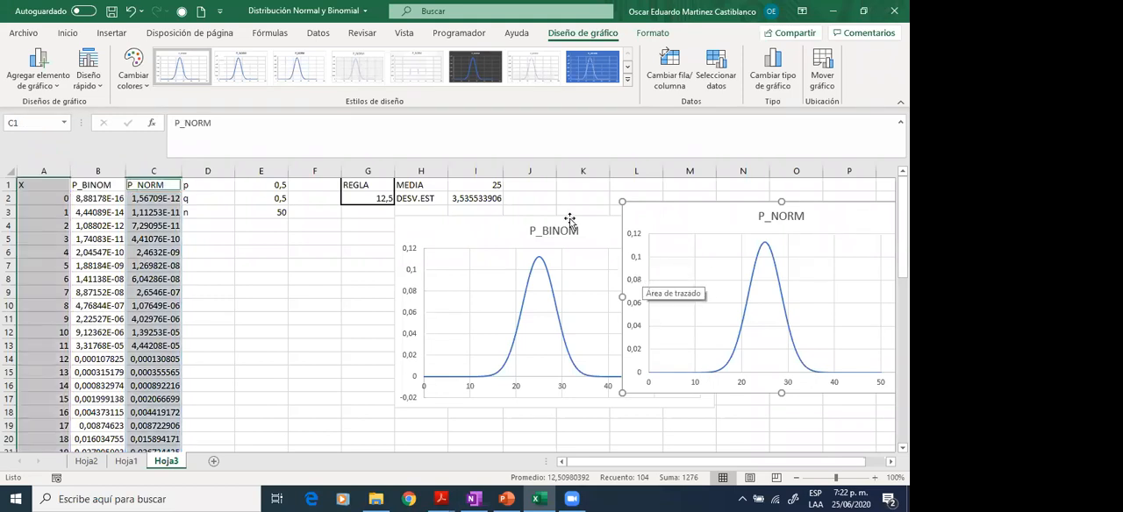
key(Delete)
click(626, 239)
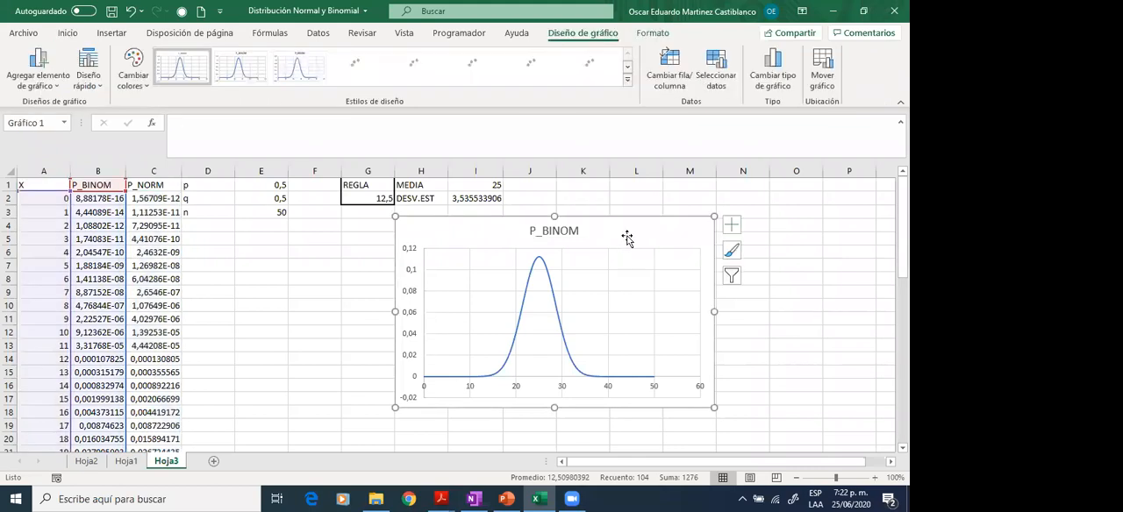
key(Delete)
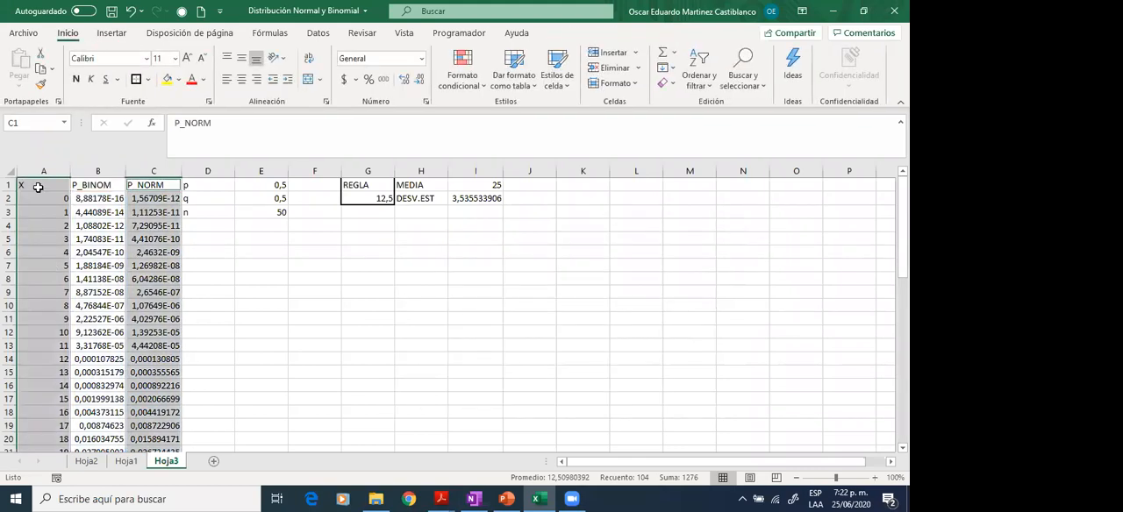
- Insert a smooth-line scatter chart without markers from the X, P_BINOM and P_NORM columns, covering A1 to C52
click(38, 188)
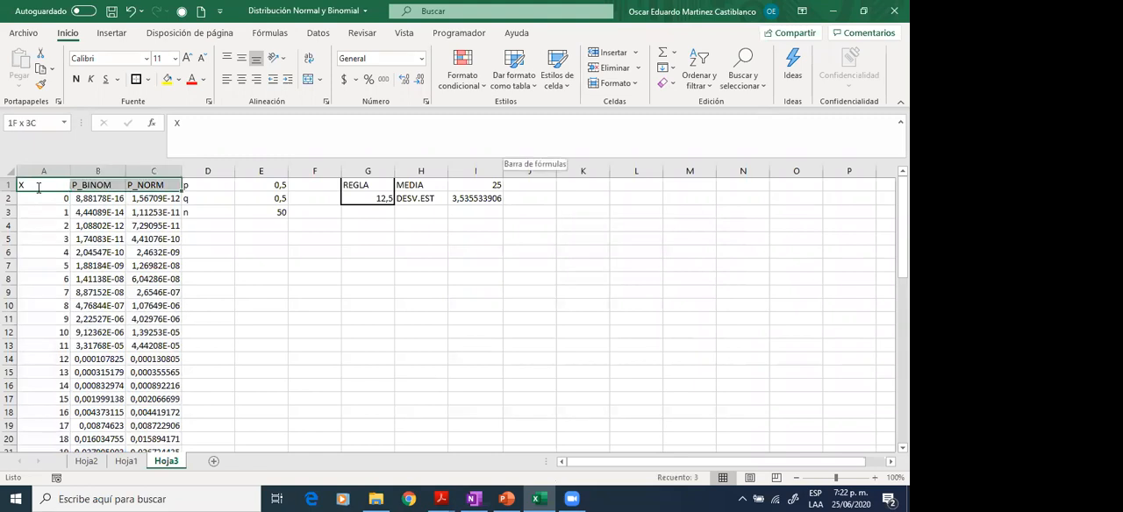
key(ctrl+shift+Right)
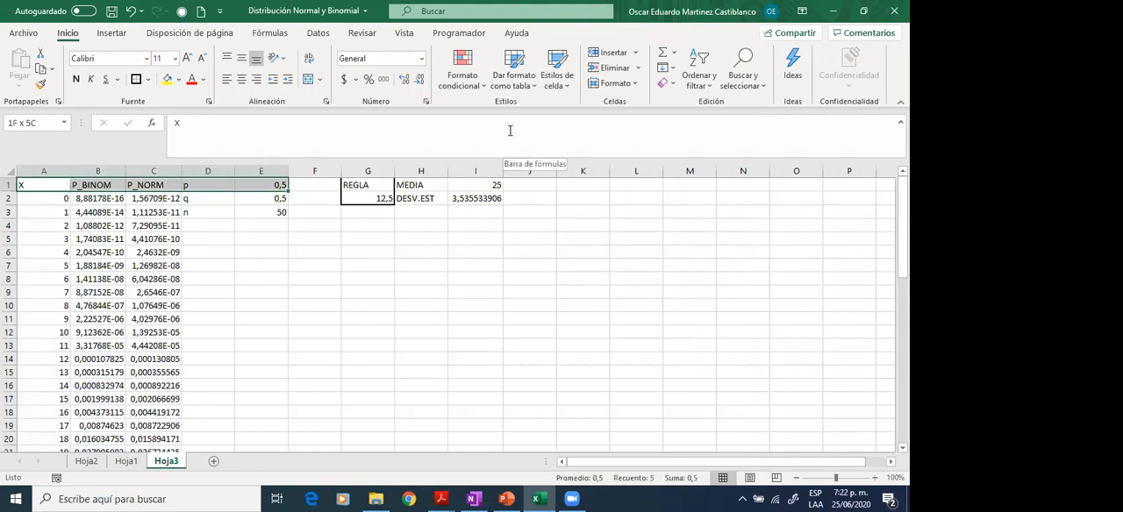
key(ctrl+shift+Left)
key(shift+Right)
key(shift+Right)
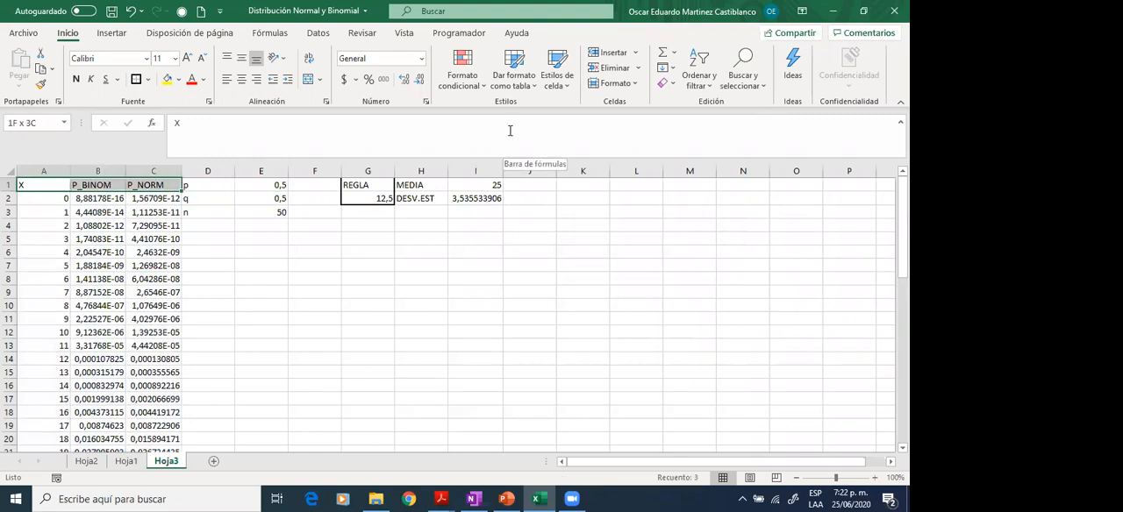
key(ctrl+shift+Down)
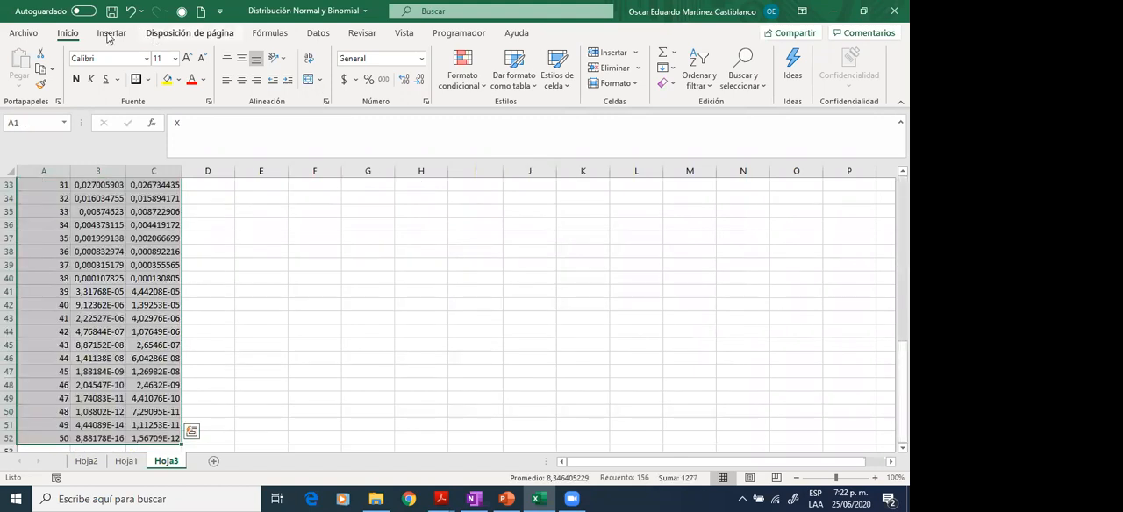
click(109, 35)
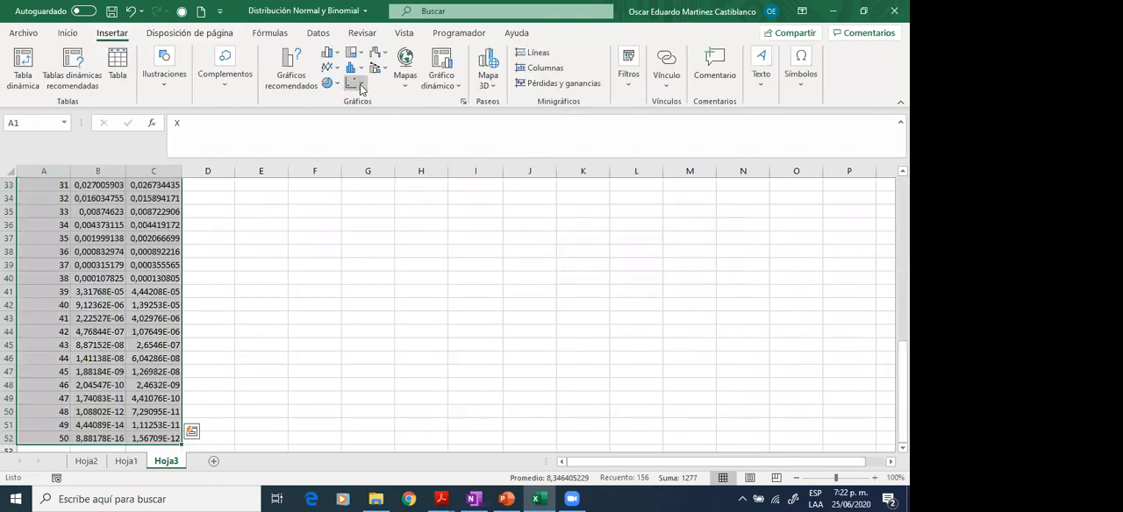
click(356, 84)
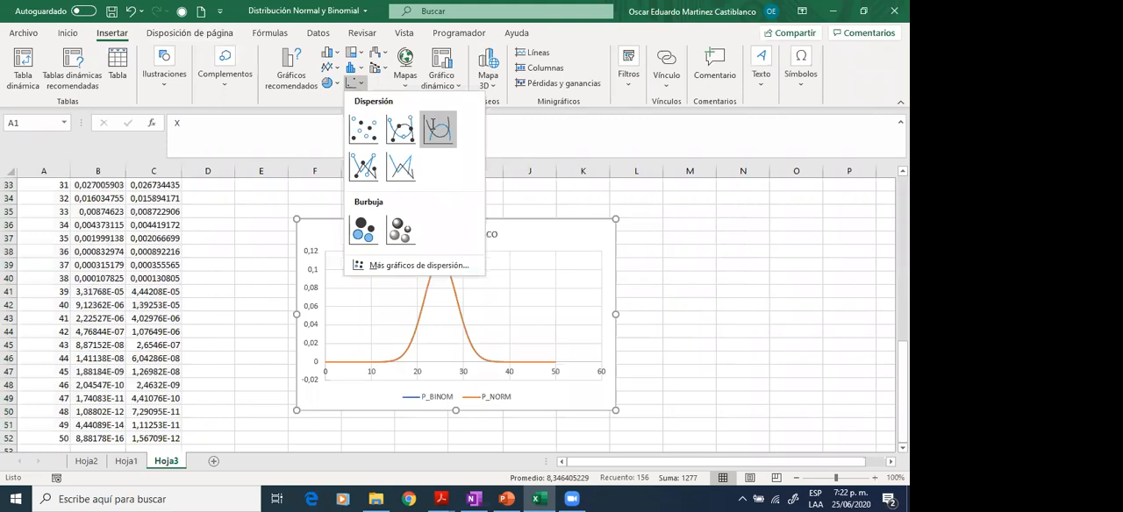
click(433, 123)
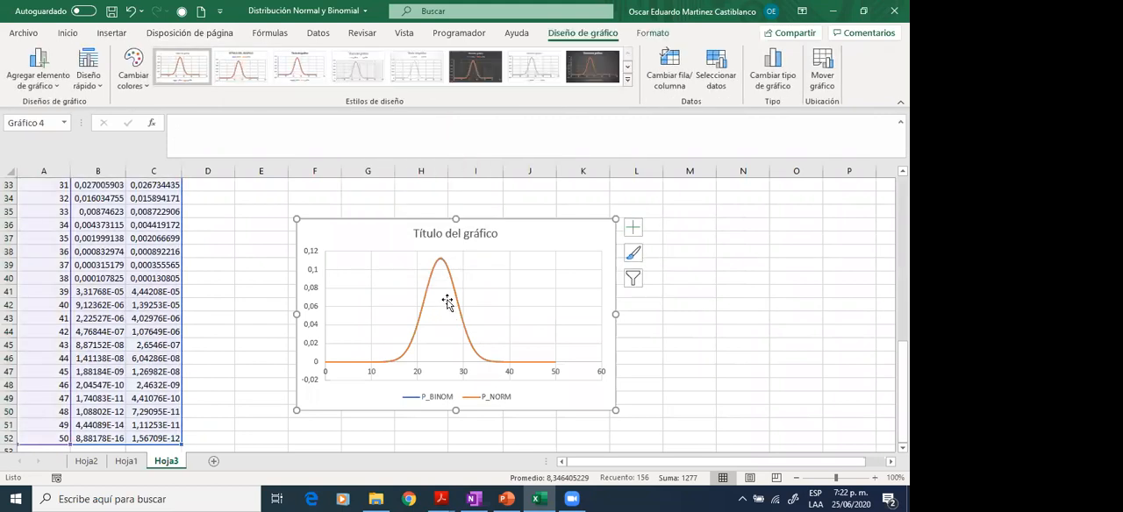
- Examine at 170% zoom how closely the P_BINOM and P_NORM curves match around the chart's peak
click(874, 477)
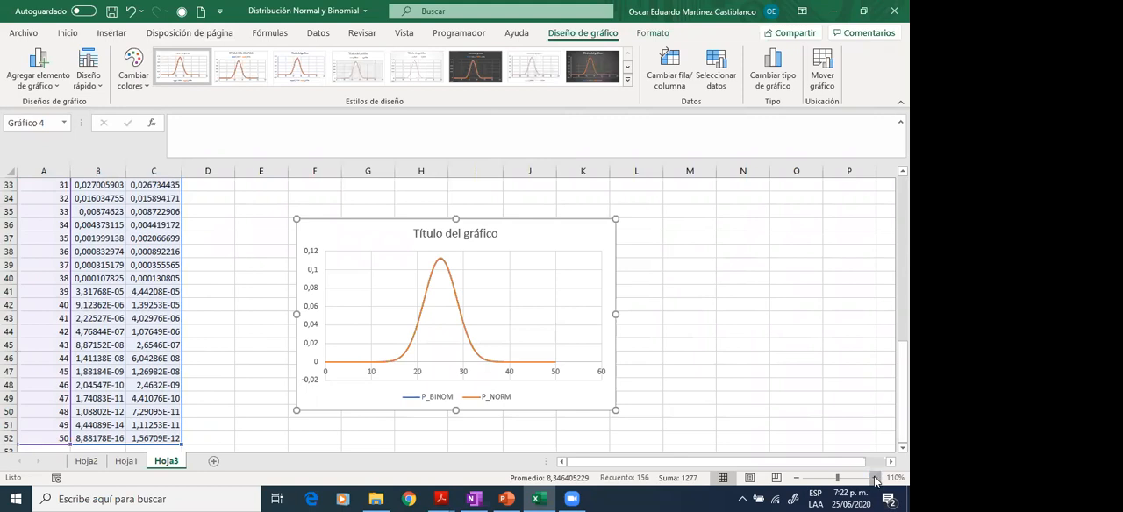
click(874, 478)
click(874, 477)
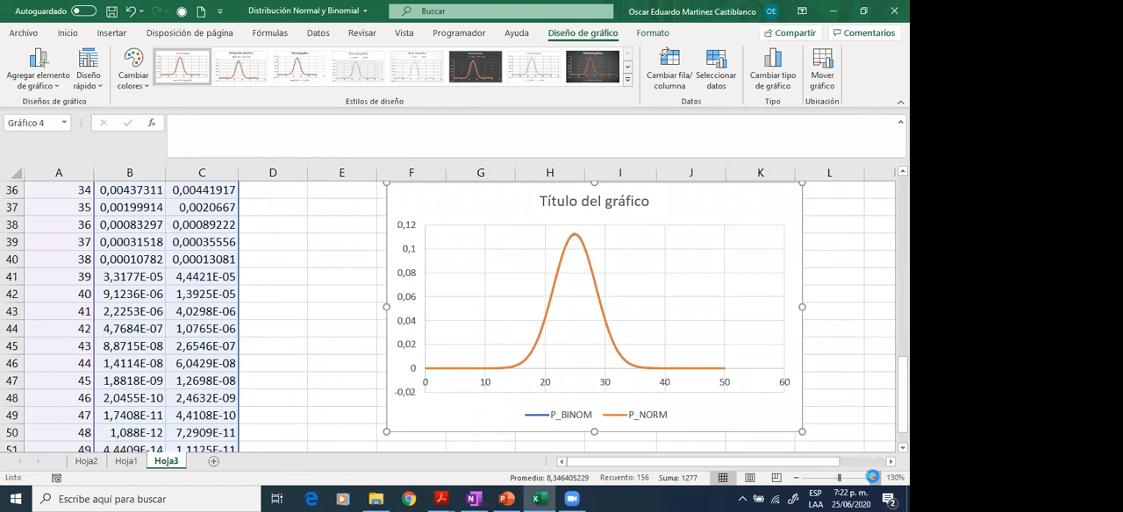
click(874, 478)
click(874, 478)
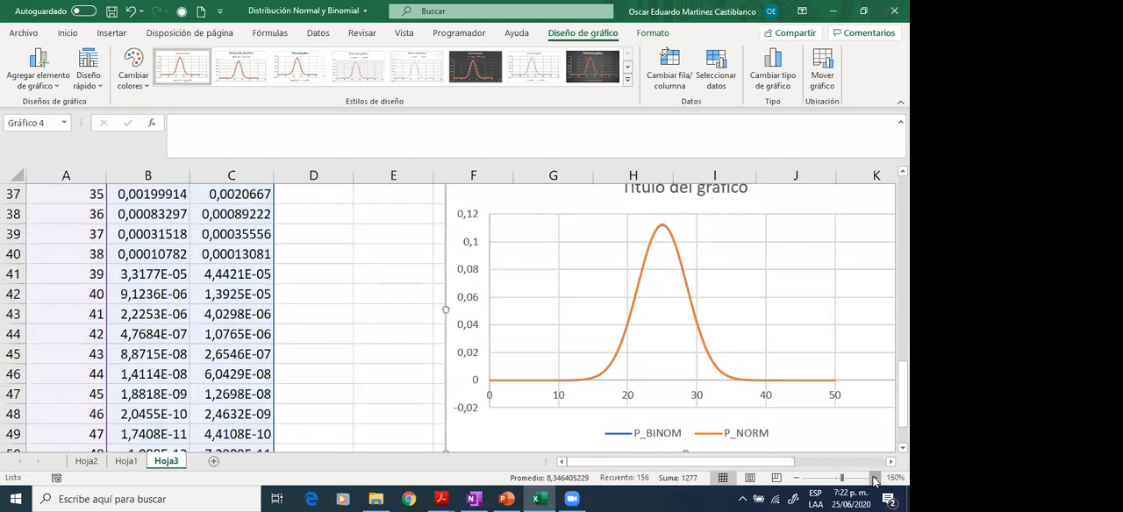
click(875, 478)
drag(751, 464, 768, 466)
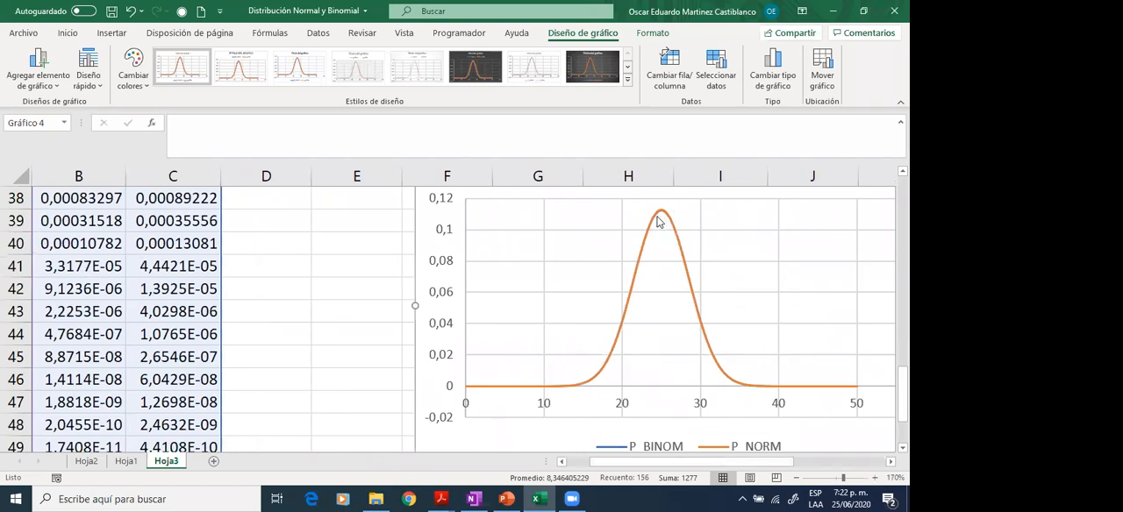
mouse_move(661, 219)
- Change the combined P_BINOM and P_NORM chart to a scatter with smooth lines and markers
click(628, 81)
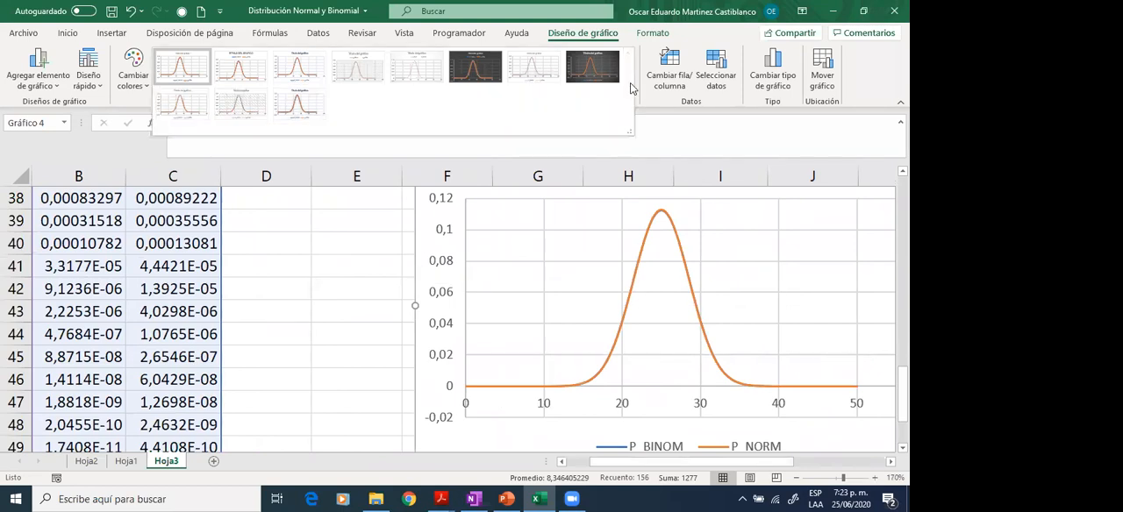
click(422, 254)
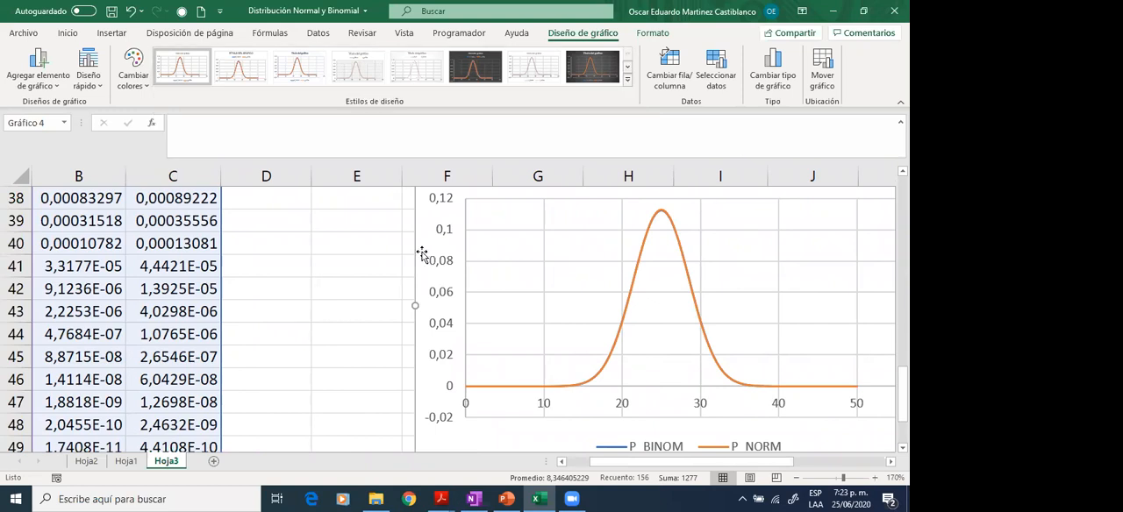
click(109, 33)
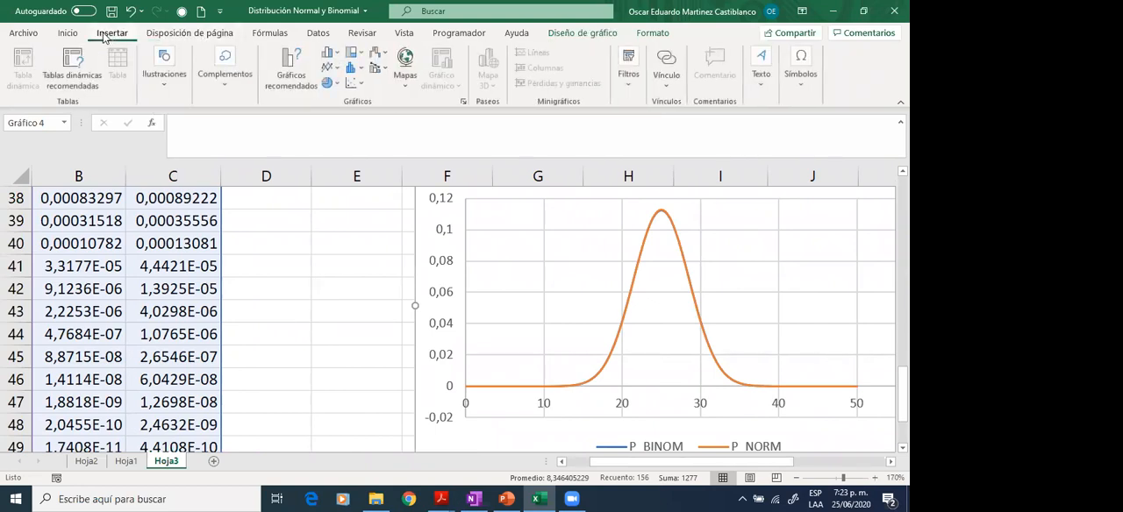
click(362, 88)
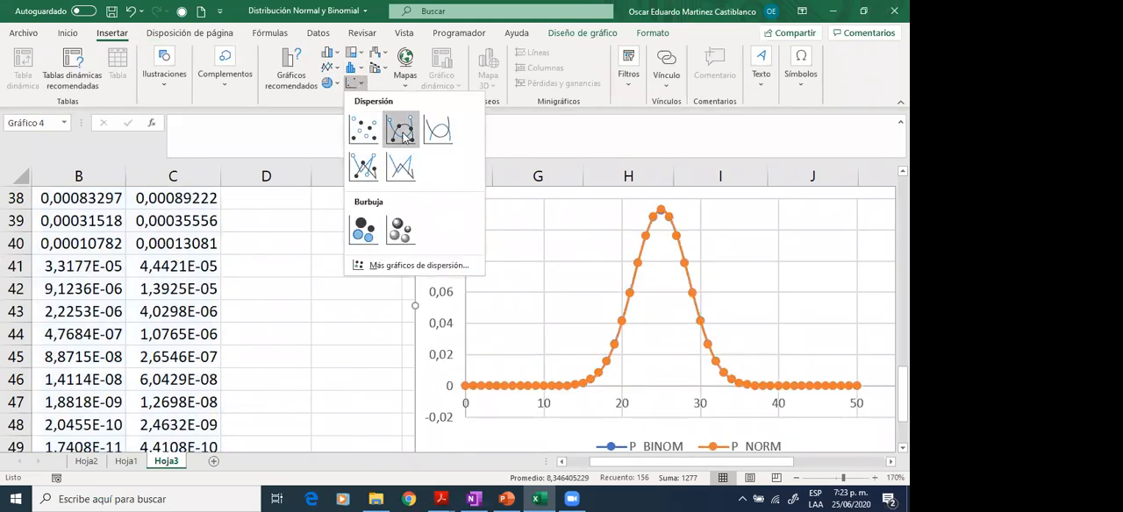
click(403, 134)
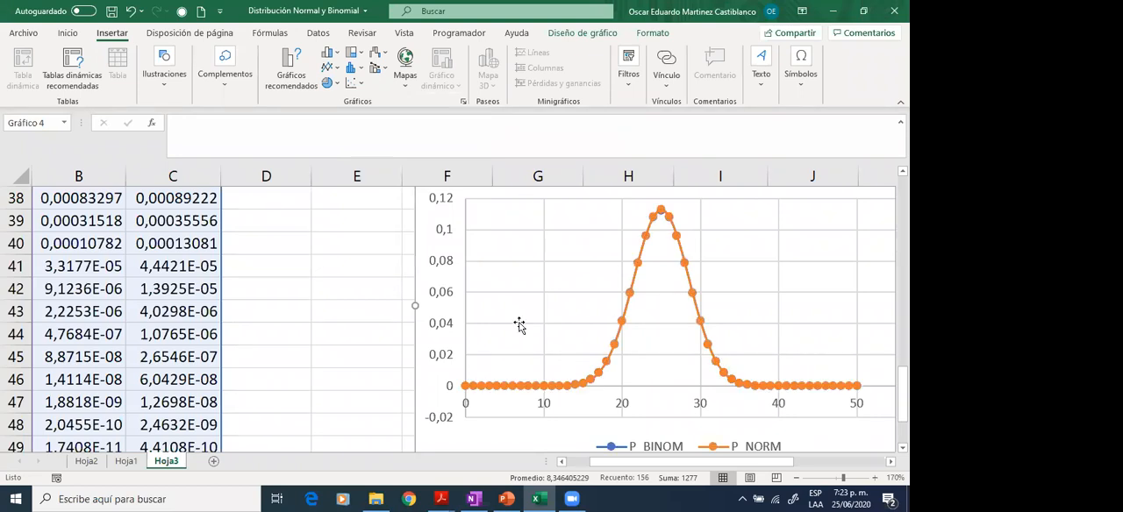
- Review the whole chart with markers at 120% zoom and return to the first rows of the table
scroll(306, 306, up, 1)
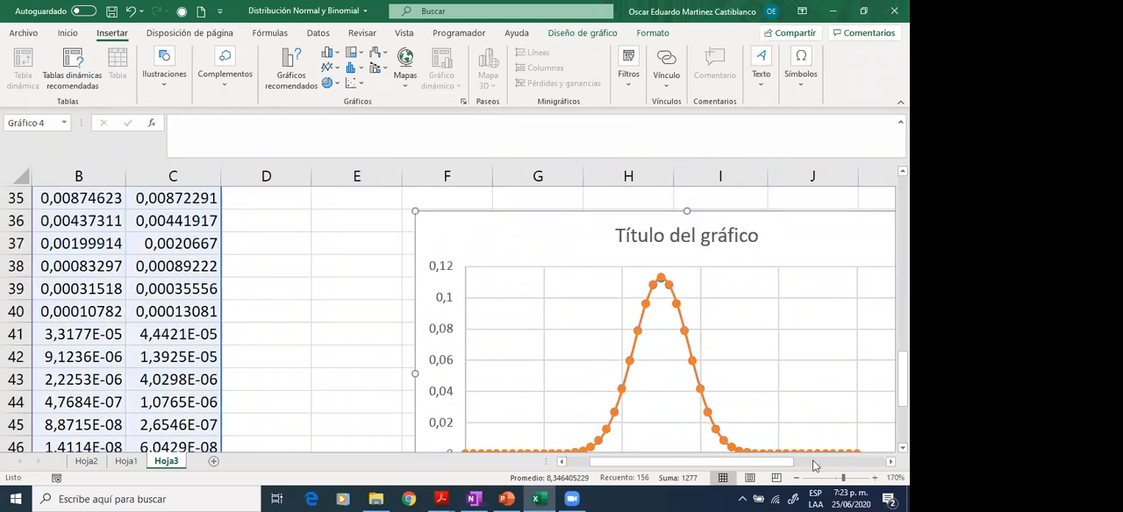
click(797, 477)
click(797, 477)
click(796, 478)
click(797, 477)
click(797, 477)
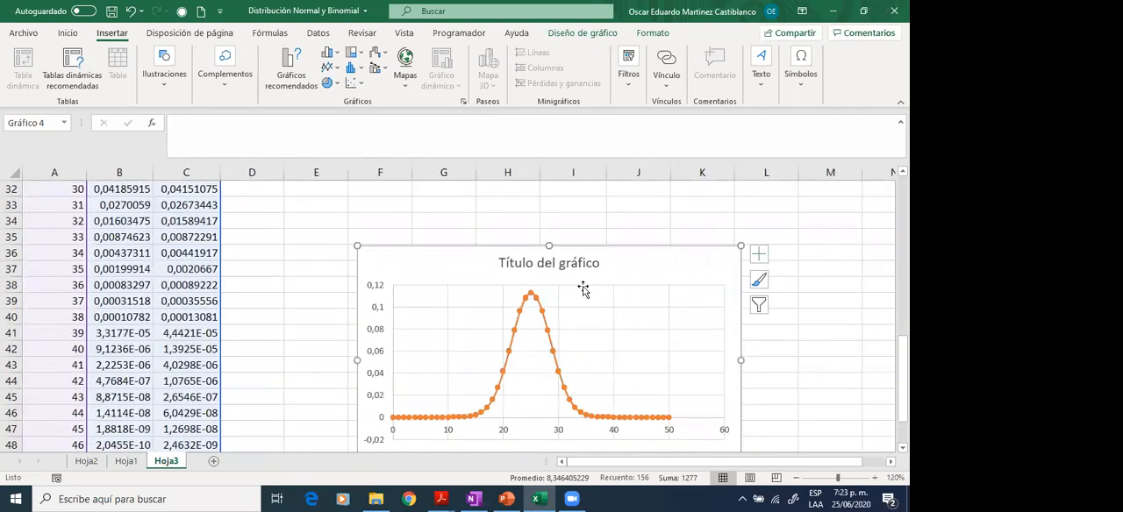
scroll(436, 209, up, 10)
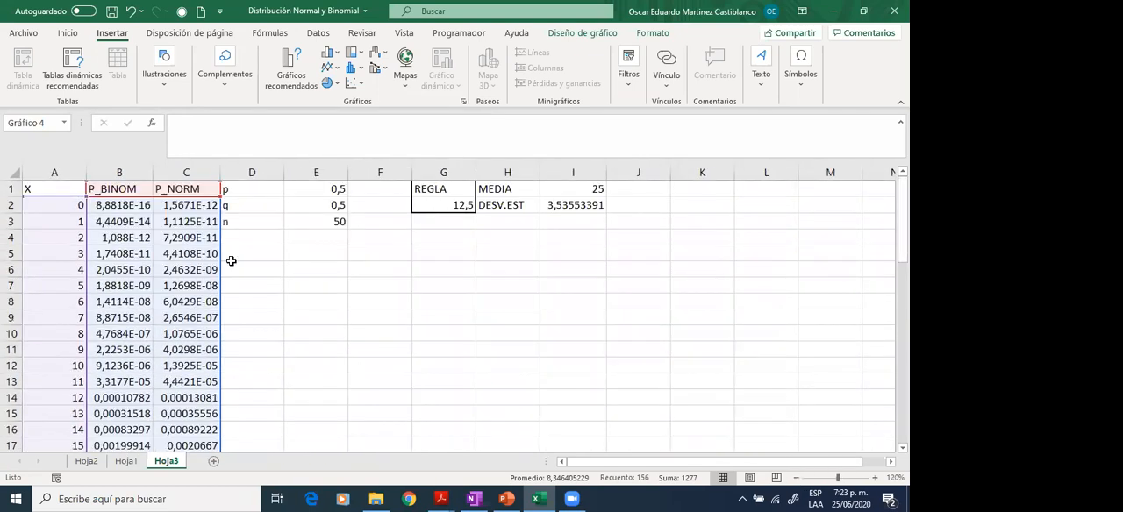